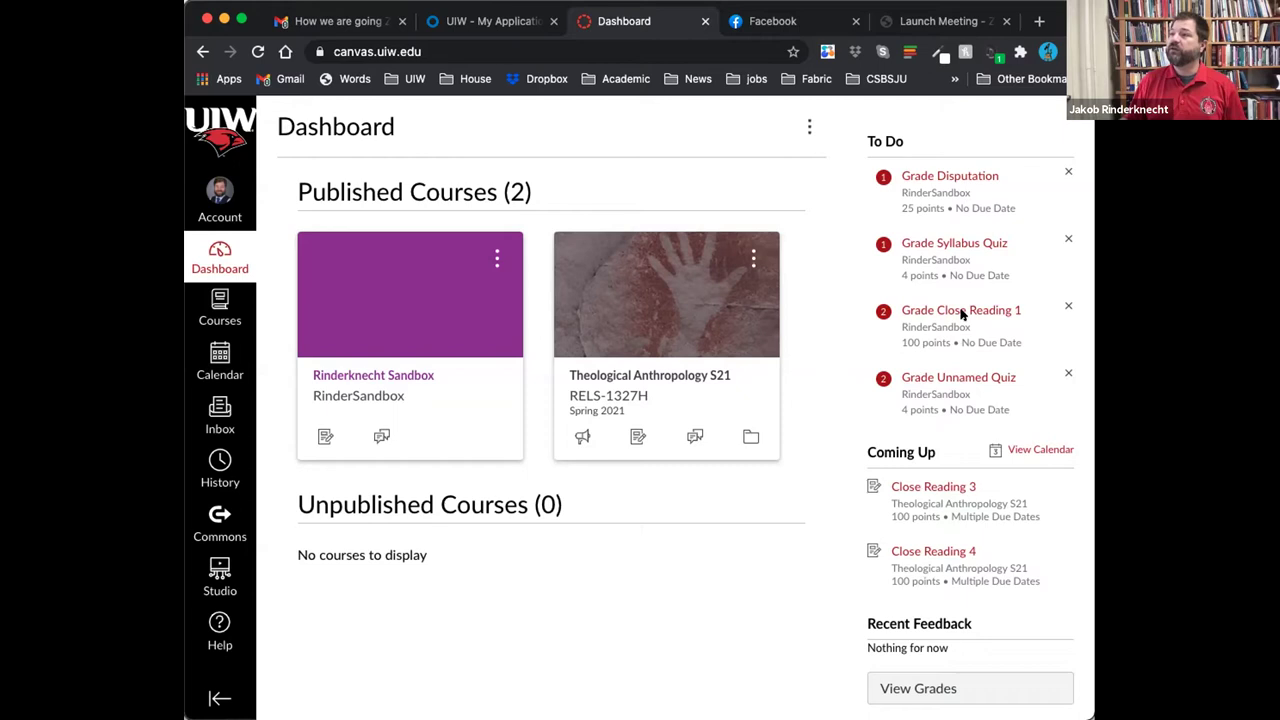
Open the Close Reading 1 assignment for grading and advance to the third student's submission.
{"action": "left_click", "coordinate": [961, 311]}
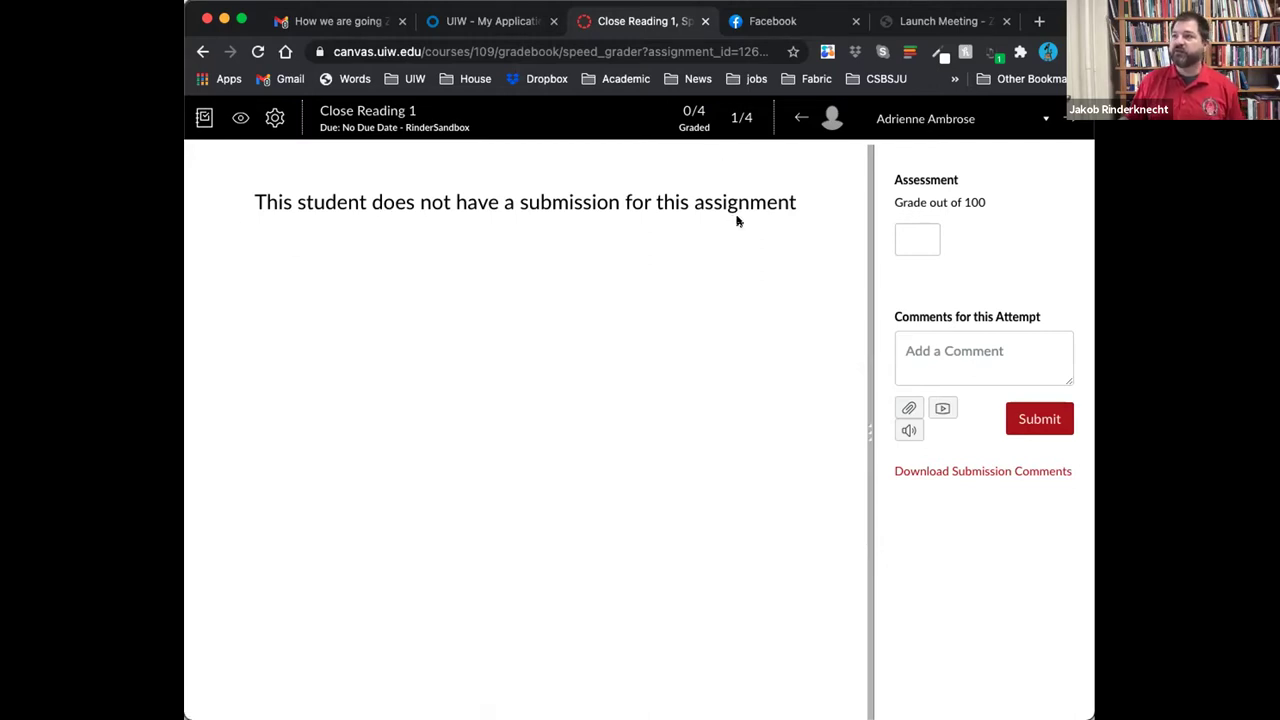
{"action": "left_click", "coordinate": [1073, 118]}
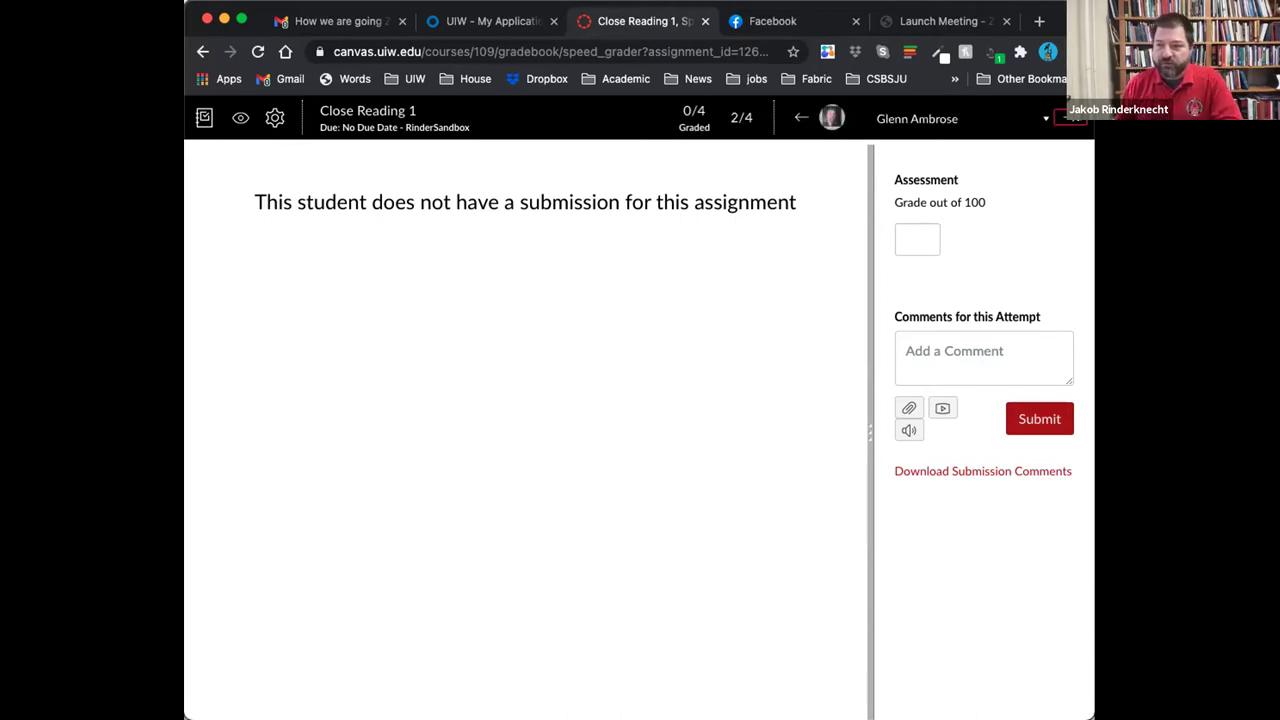
{"action": "left_click", "coordinate": [1073, 118]}
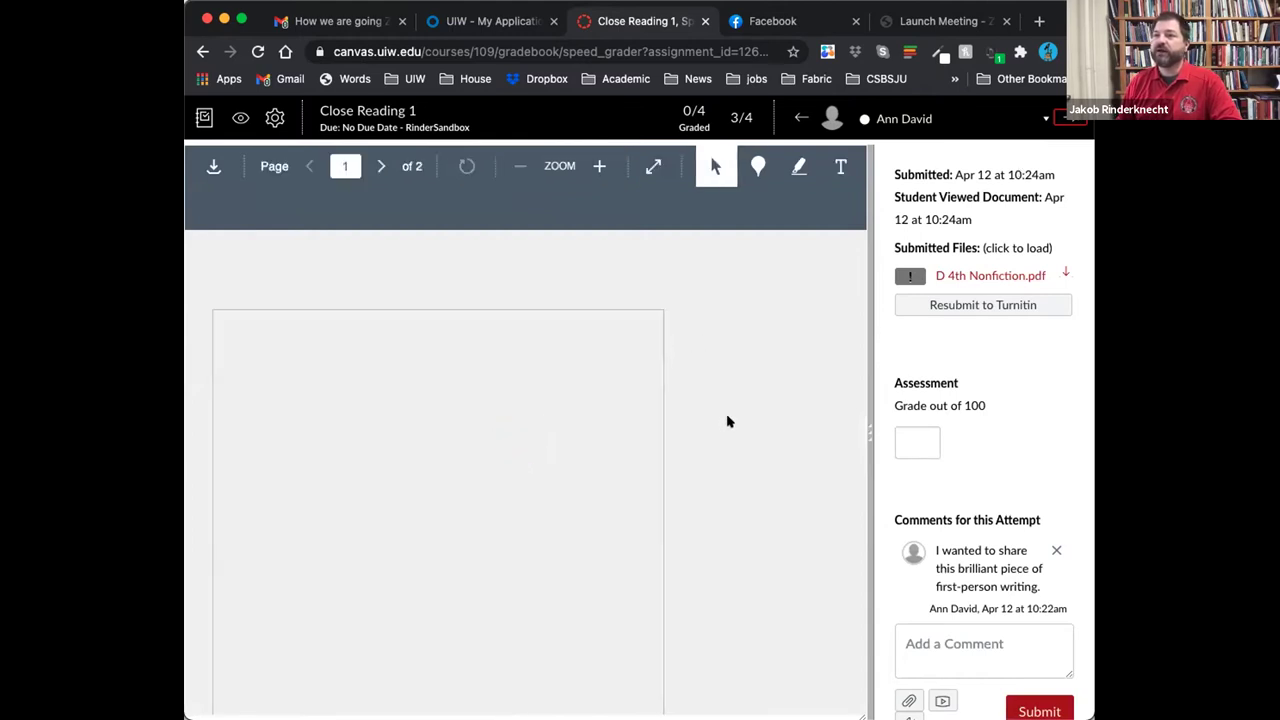
Look through both pages of the submitted D 4th Nonfiction.pdf and its existing annotations.
{"action": "scroll", "coordinate": [728, 422], "scroll_direction": "down", "scroll_amount": 10}
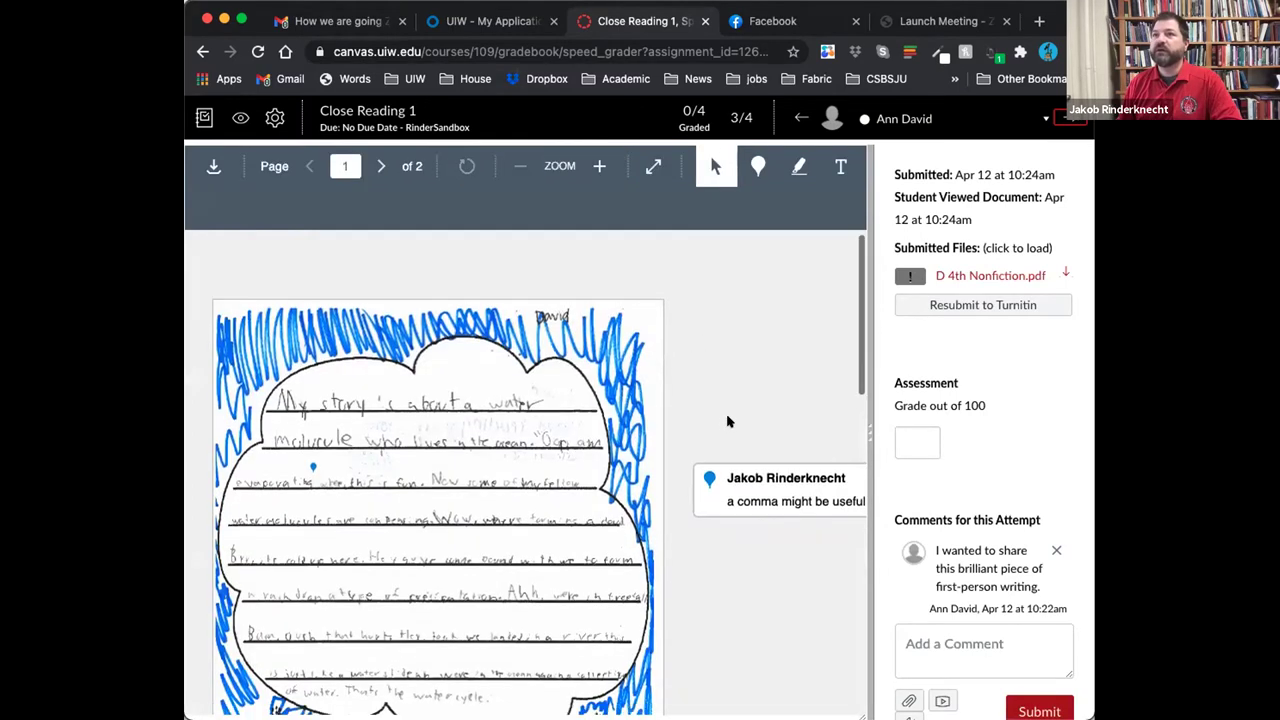
{"action": "scroll", "coordinate": [727, 421], "scroll_direction": "down", "scroll_amount": 2}
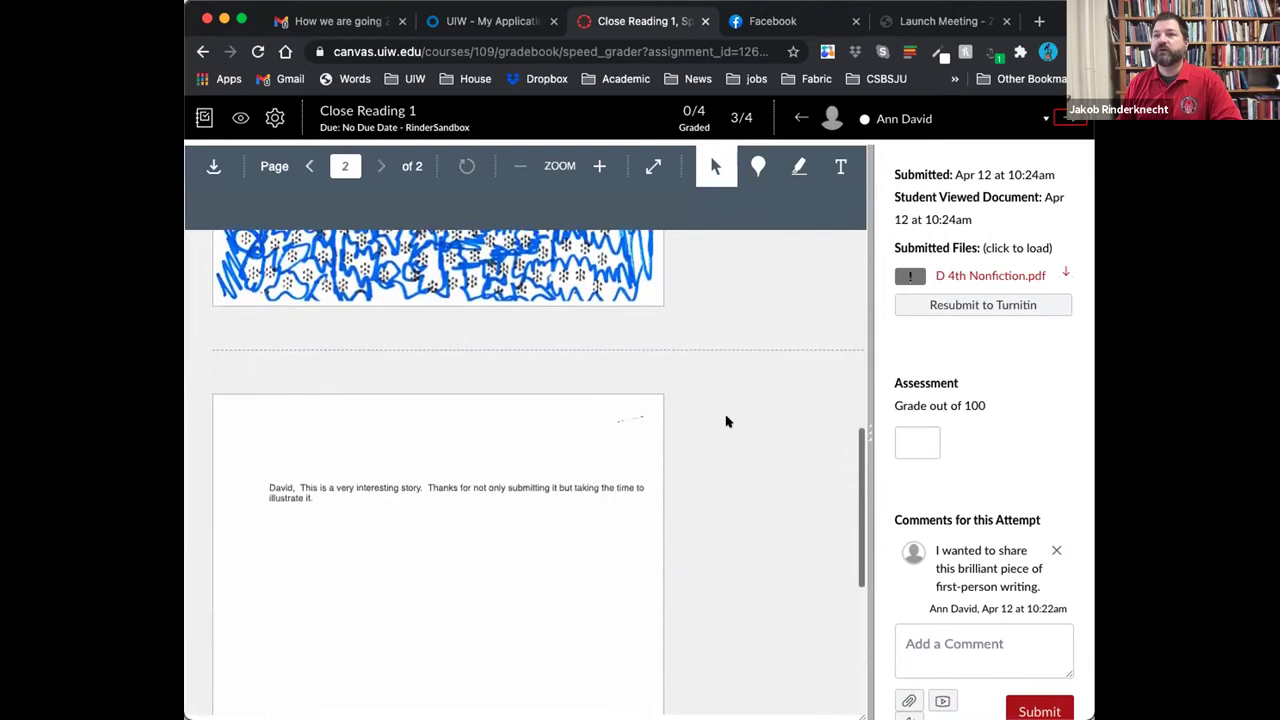
{"action": "scroll", "coordinate": [727, 418], "scroll_direction": "up", "scroll_amount": 10}
{"action": "scroll", "coordinate": [726, 413], "scroll_direction": "down", "scroll_amount": 2}
{"action": "scroll", "coordinate": [726, 413], "scroll_direction": "up", "scroll_amount": 3}
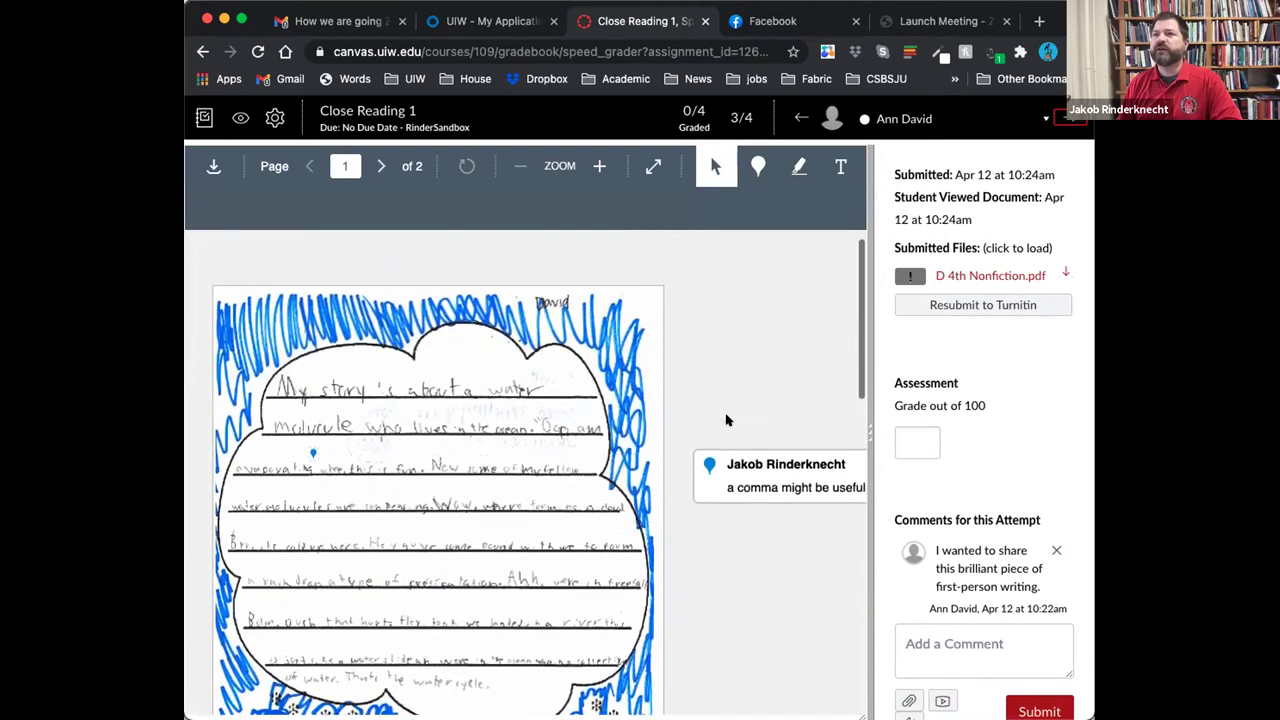
{"action": "scroll", "coordinate": [728, 420], "scroll_direction": "down", "scroll_amount": 8}
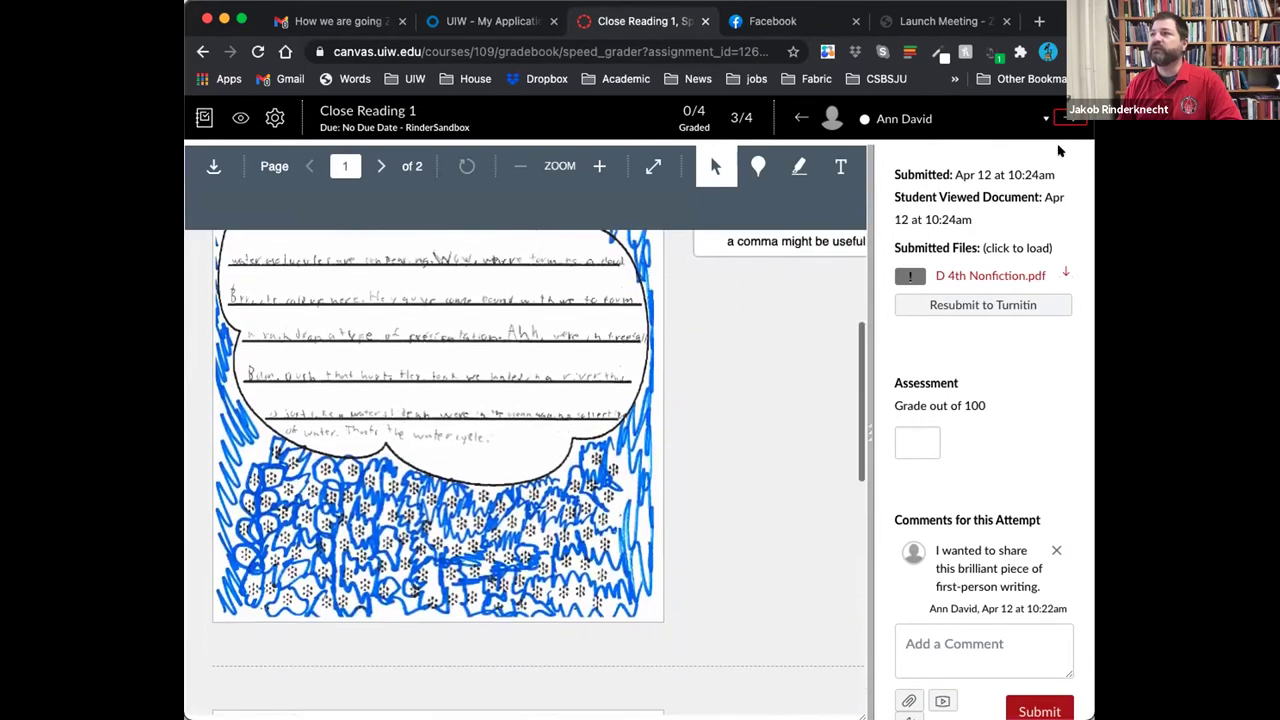
Go to the Test Student's submission and look through the Close Reading 1 Example.docx document.
{"action": "left_click", "coordinate": [1062, 116]}
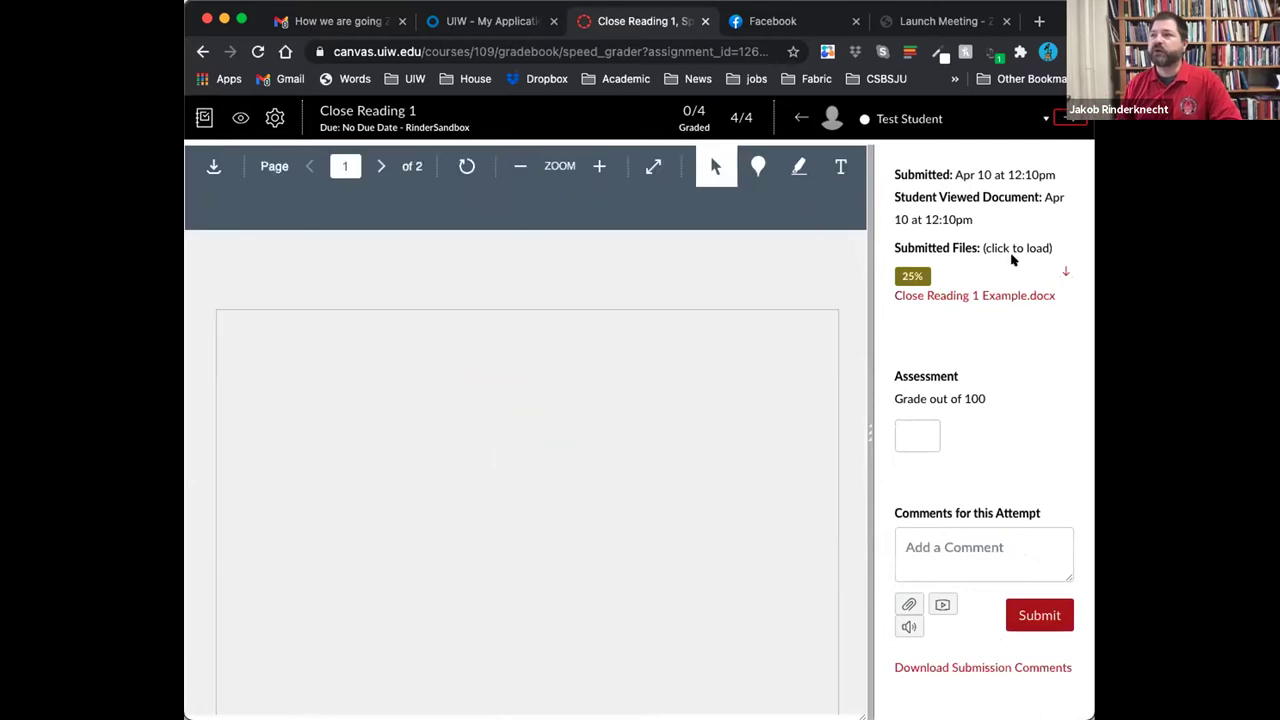
{"action": "scroll", "coordinate": [690, 277], "scroll_direction": "down", "scroll_amount": 3}
{"action": "scroll", "coordinate": [690, 277], "scroll_direction": "down", "scroll_amount": 6}
{"action": "scroll", "coordinate": [688, 275], "scroll_direction": "up", "scroll_amount": 10}
{"action": "scroll", "coordinate": [688, 275], "scroll_direction": "down", "scroll_amount": 6}
{"action": "scroll", "coordinate": [688, 275], "scroll_direction": "down", "scroll_amount": 2}
{"action": "scroll", "coordinate": [689, 277], "scroll_direction": "up", "scroll_amount": 5}
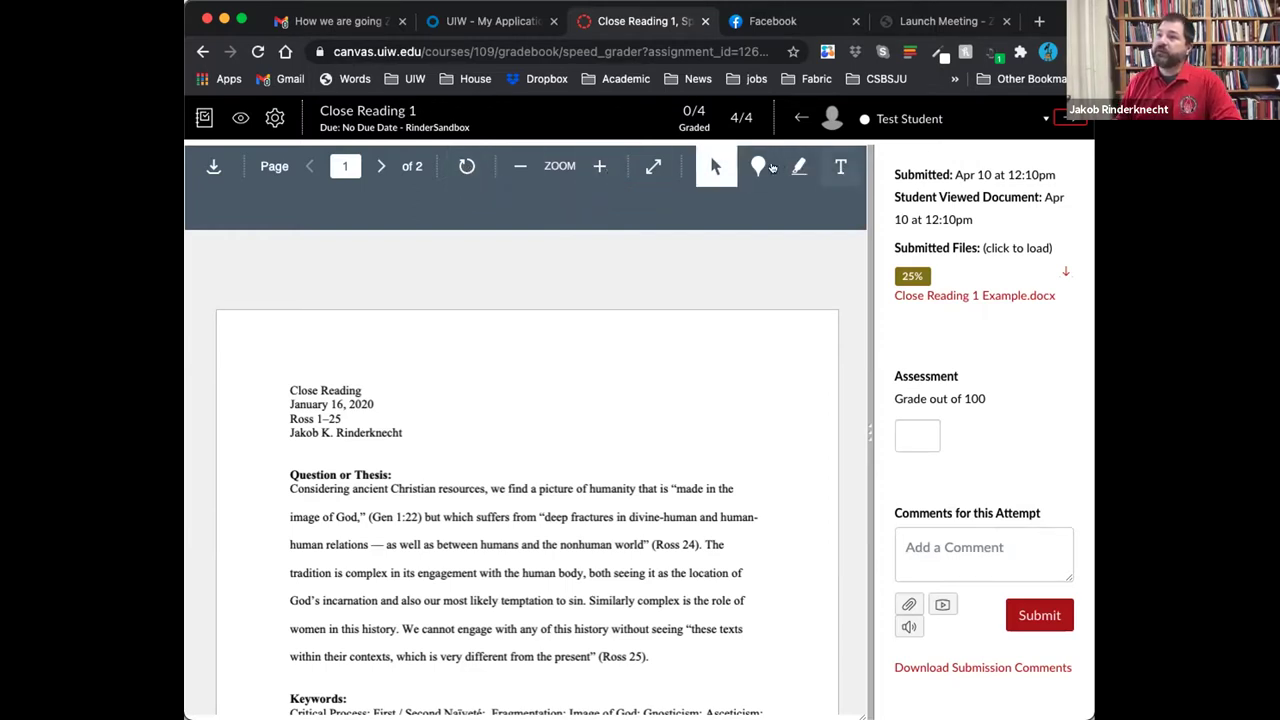
Add a blue point annotation beside the first line of the thesis paragraph with the comment "Good introduction -- I see you've done the reading".
{"action": "left_click", "coordinate": [712, 168]}
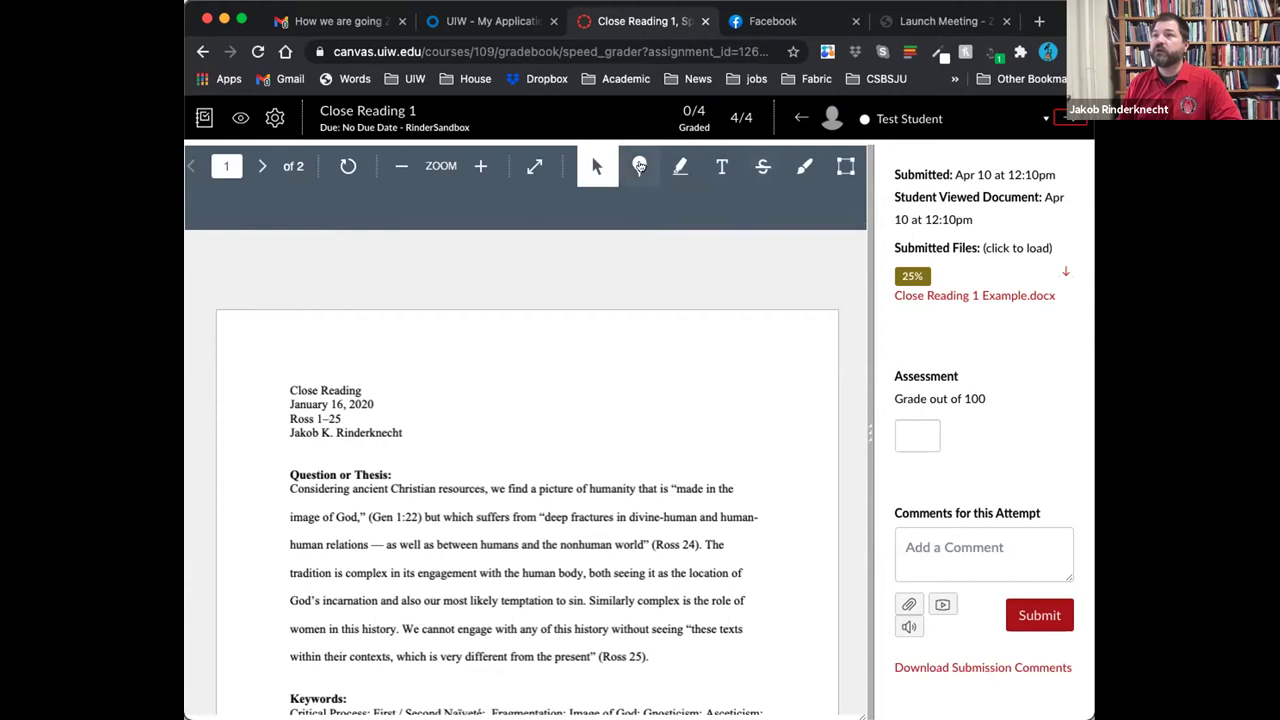
{"action": "left_click", "coordinate": [638, 166]}
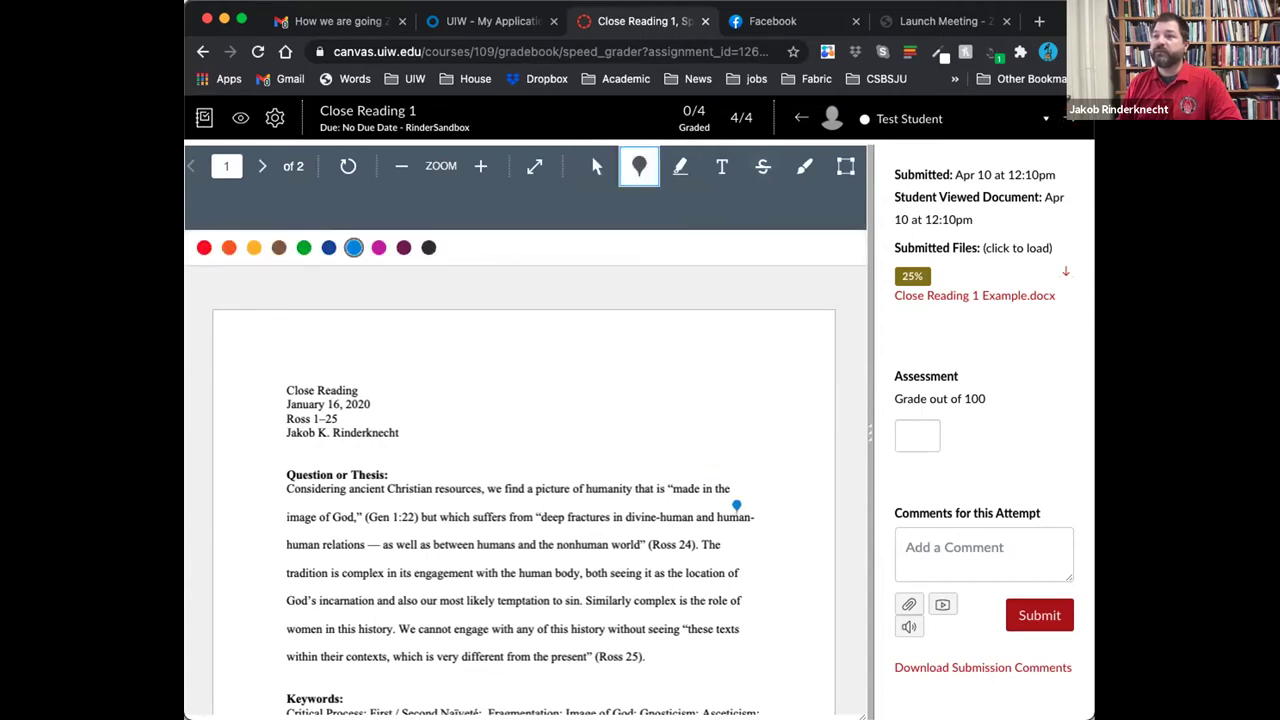
{"action": "left_click", "coordinate": [772, 488]}
{"action": "type", "text": "Good intro"}
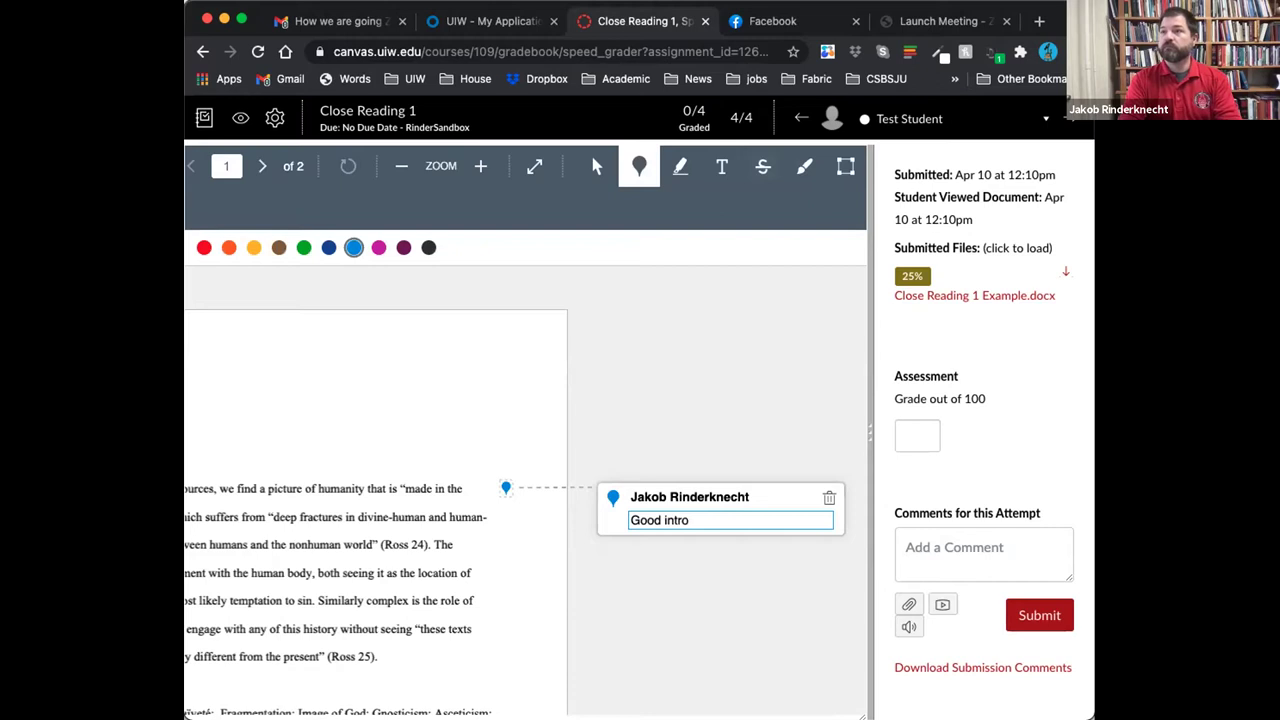
{"action": "type", "text": "udcoduction -- I see you've done the reading"}
{"action": "key", "text": "Return"}
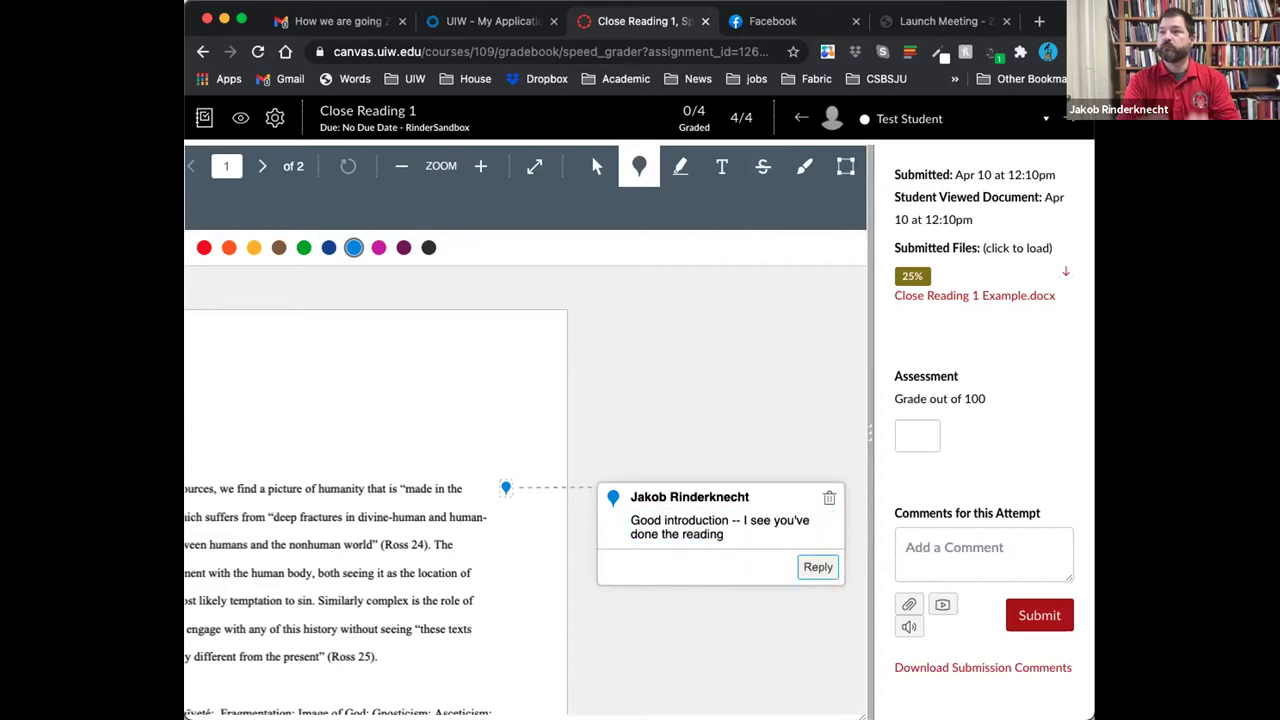
{"action": "left_click", "coordinate": [808, 567]}
{"action": "left_click", "coordinate": [820, 563]}
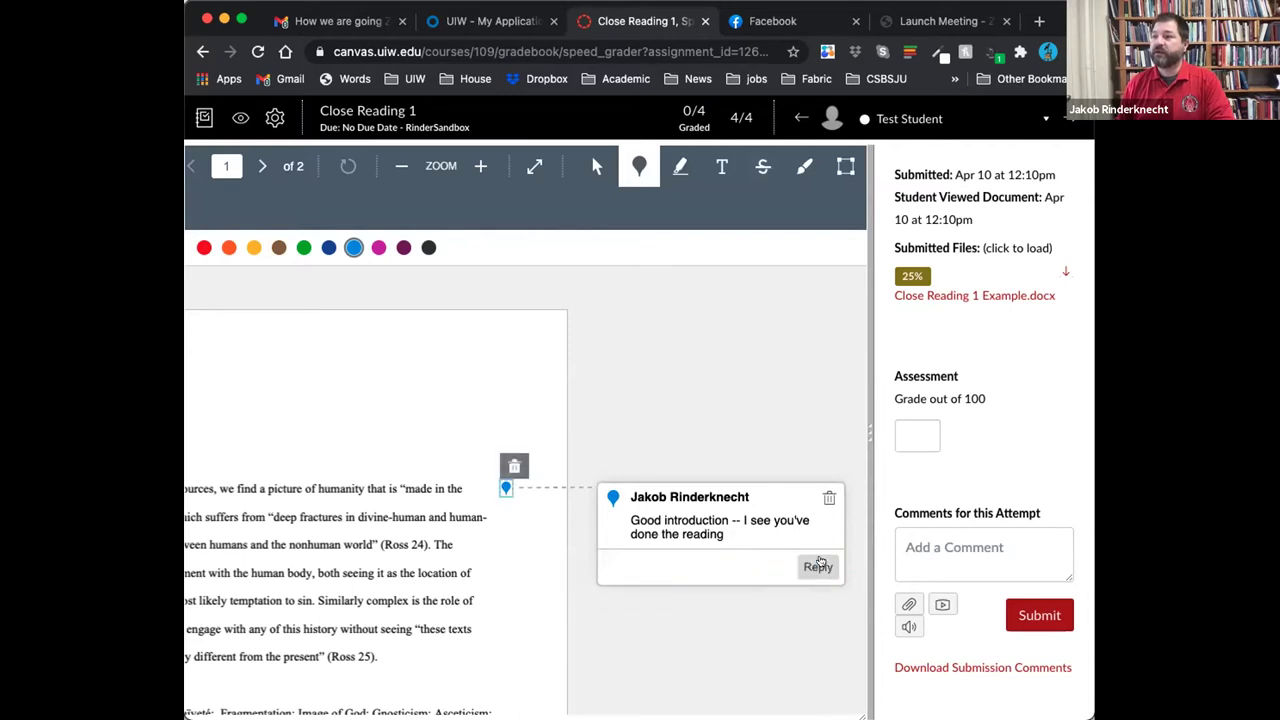
Highlight the words "God's incarnation" in yellow in the thesis paragraph.
{"action": "left_click", "coordinate": [680, 166]}
{"action": "scroll", "coordinate": [455, 488], "scroll_direction": "left", "scroll_amount": 5}
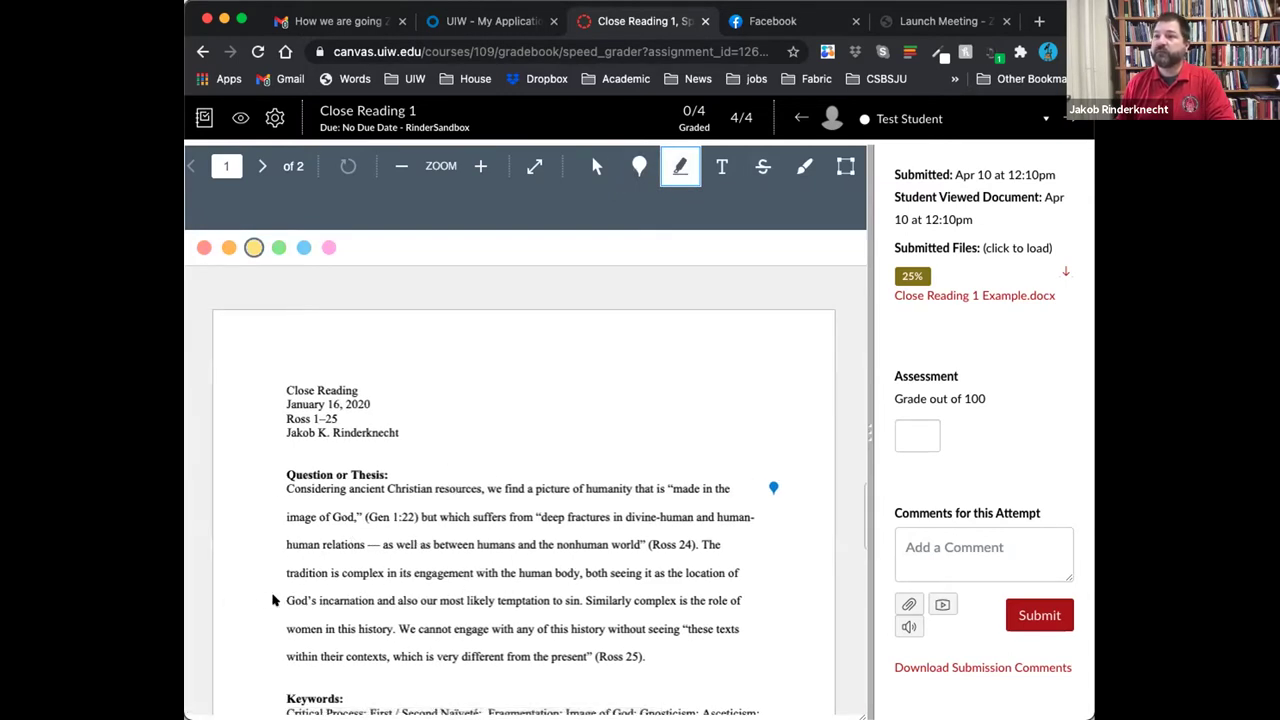
{"action": "left_click_drag", "start_coordinate": [287, 600], "coordinate": [374, 600]}
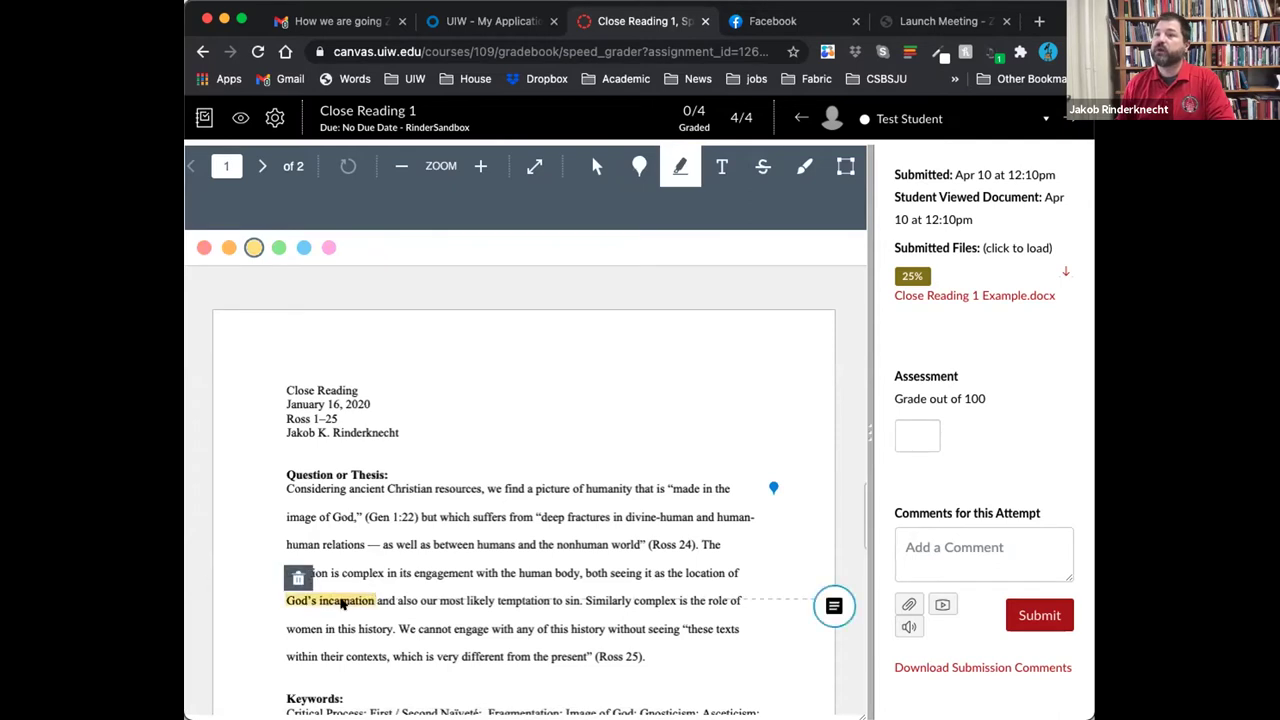
Attach to the highlight the comment "Why do you suppose we are called the 'University of the Incarnate Word'?".
{"action": "left_click", "coordinate": [833, 606]}
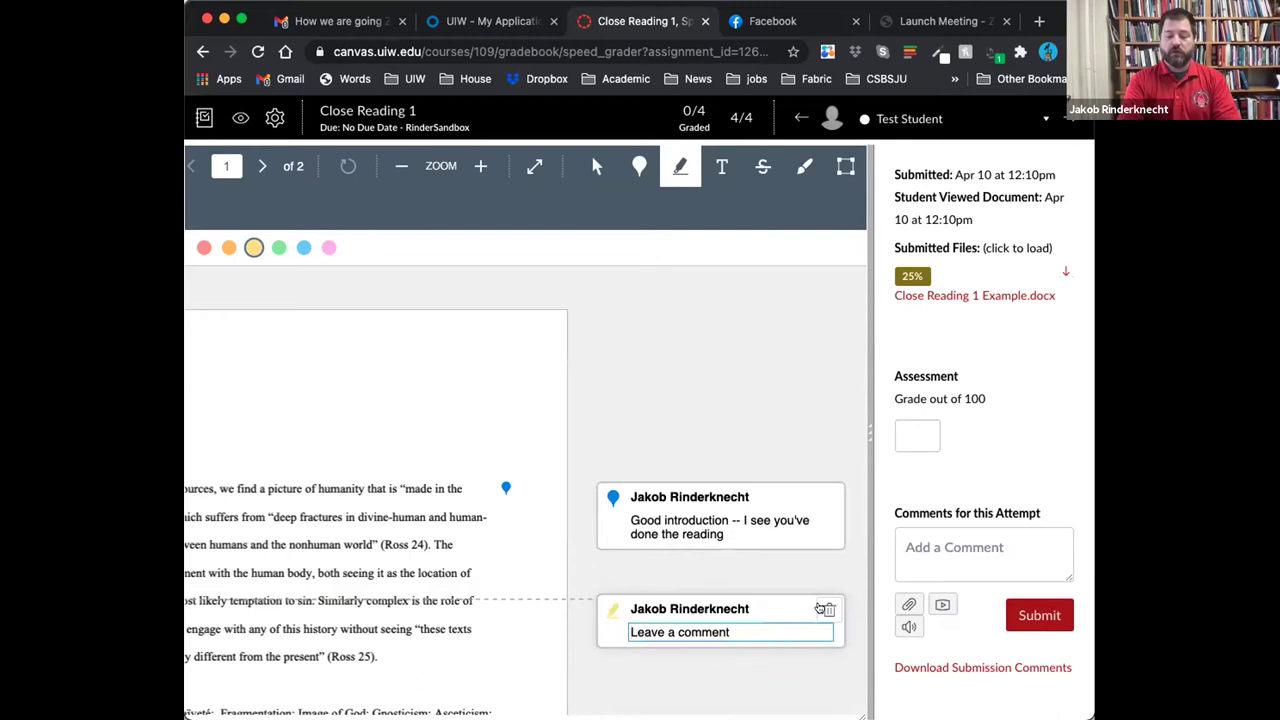
{"action": "type", "text": "Why do you suppose"}
{"action": "key", "text": "BackSpace"}
{"action": "key", "text": "BackSpace"}
{"action": "key", "text": "BackSpace"}
{"action": "type", "text": "you suppose we are called the \"University of th e"}
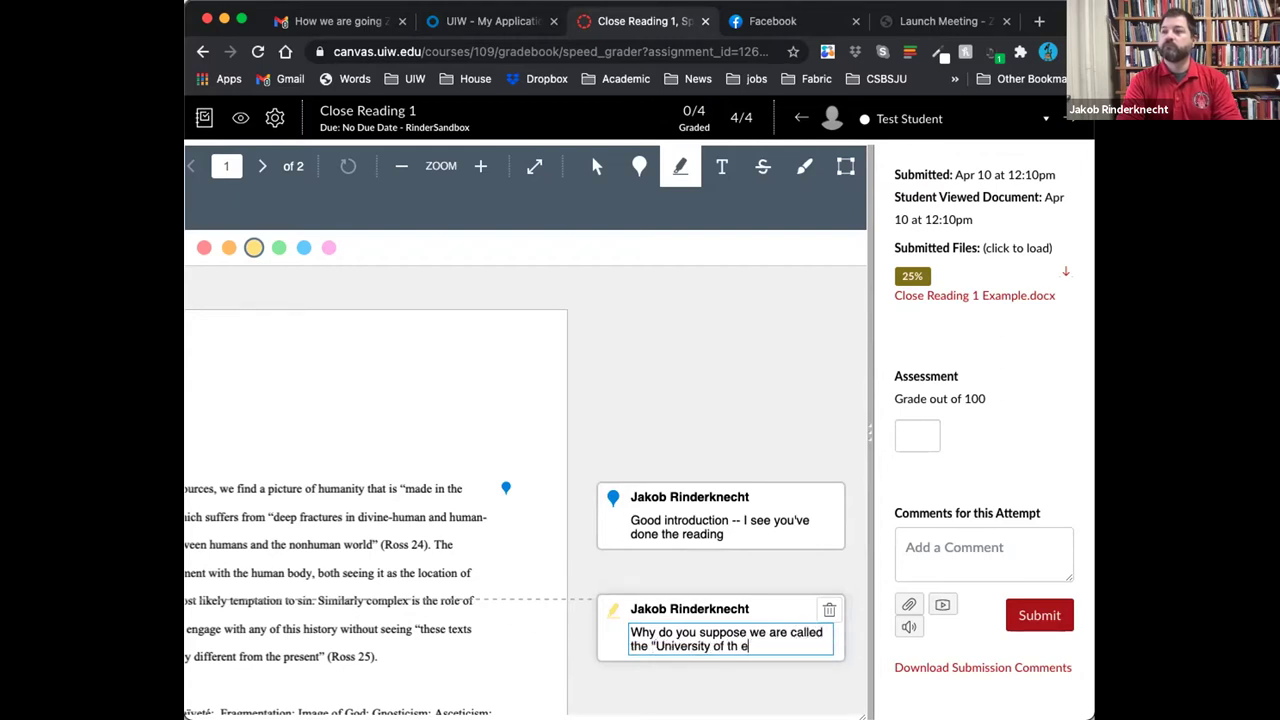
{"action": "type", "text": "Incaran"}
{"action": "type", "text": "te Word?”"}
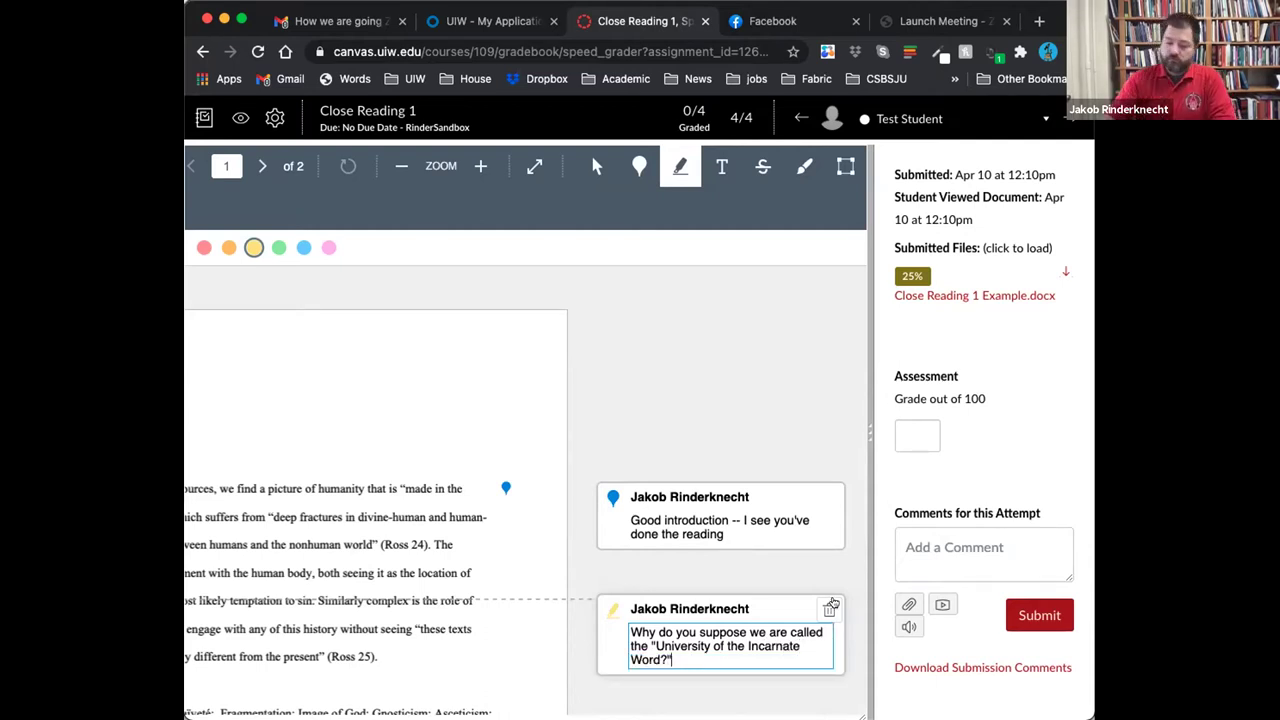
{"action": "key", "text": "BackSpace"}
{"action": "key", "text": "BackSpace"}
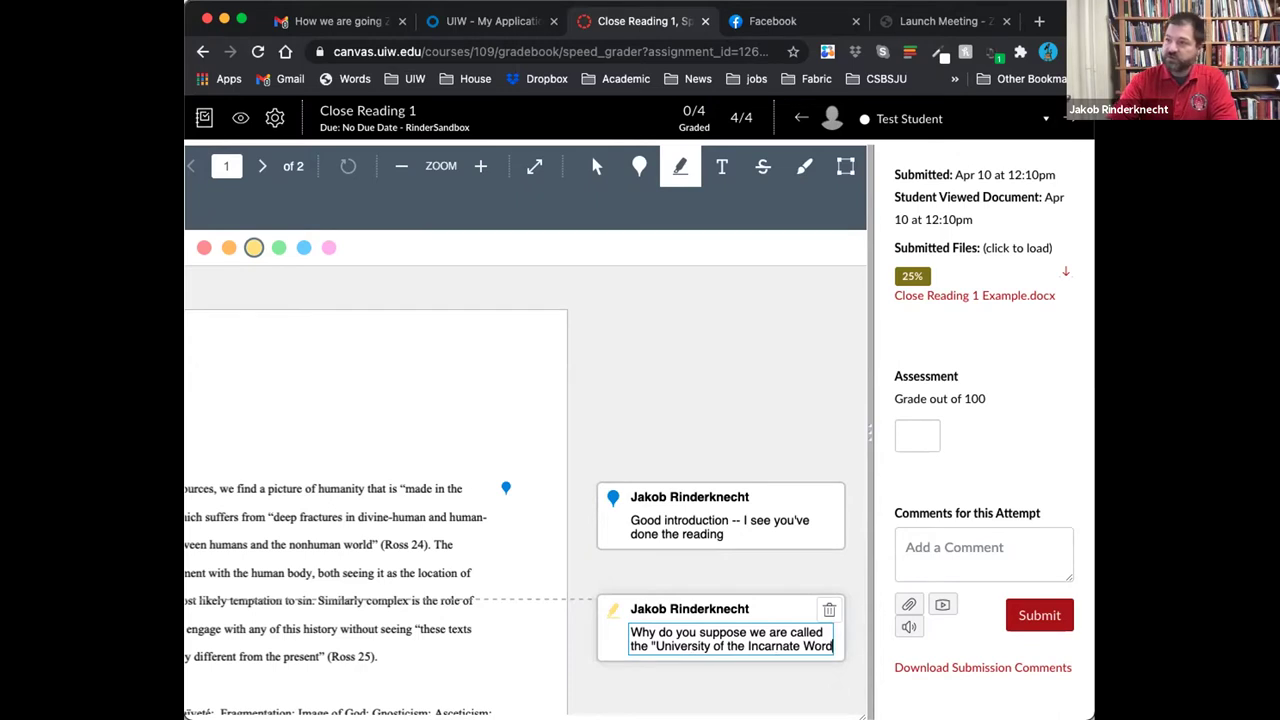
{"action": "type", "text": "”?"}
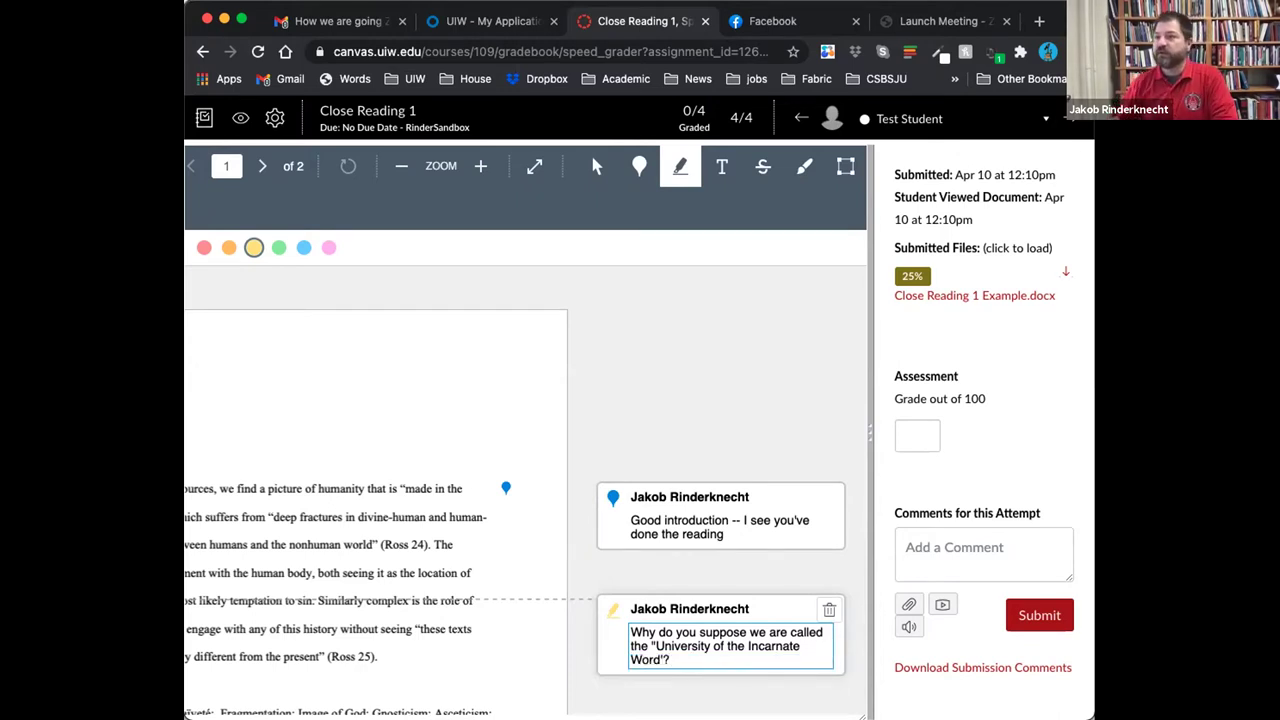
Add the free text "PLEASE SEE ME ABOUT THIS ASSIGNMENT!!!" in red above the paper's heading.
{"action": "left_click", "coordinate": [722, 166]}
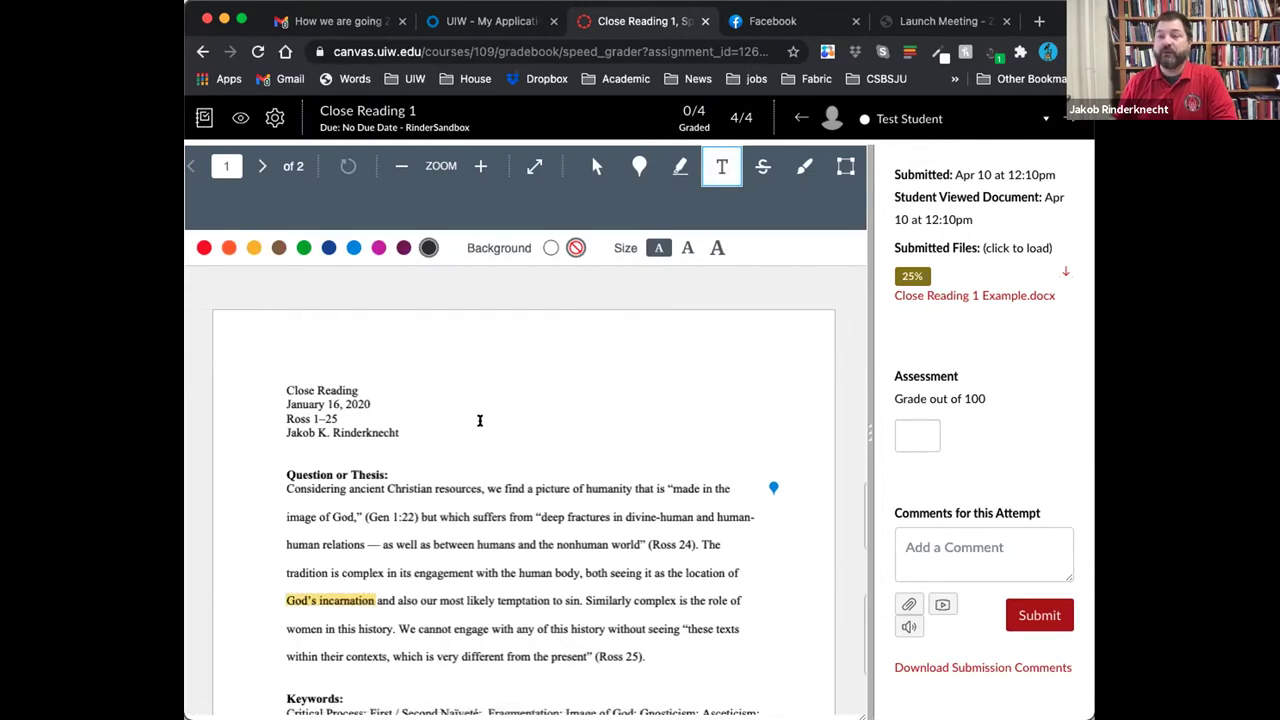
{"action": "left_click", "coordinate": [446, 357]}
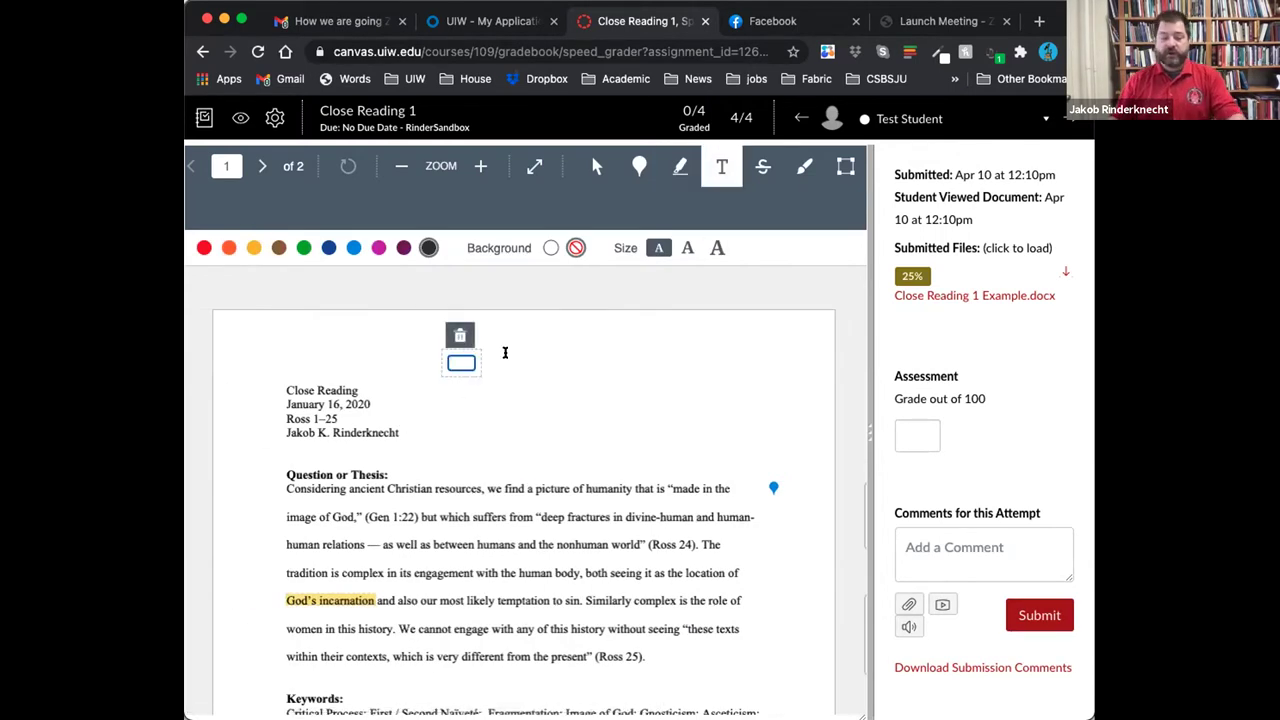
{"action": "type", "text": "PLEA"}
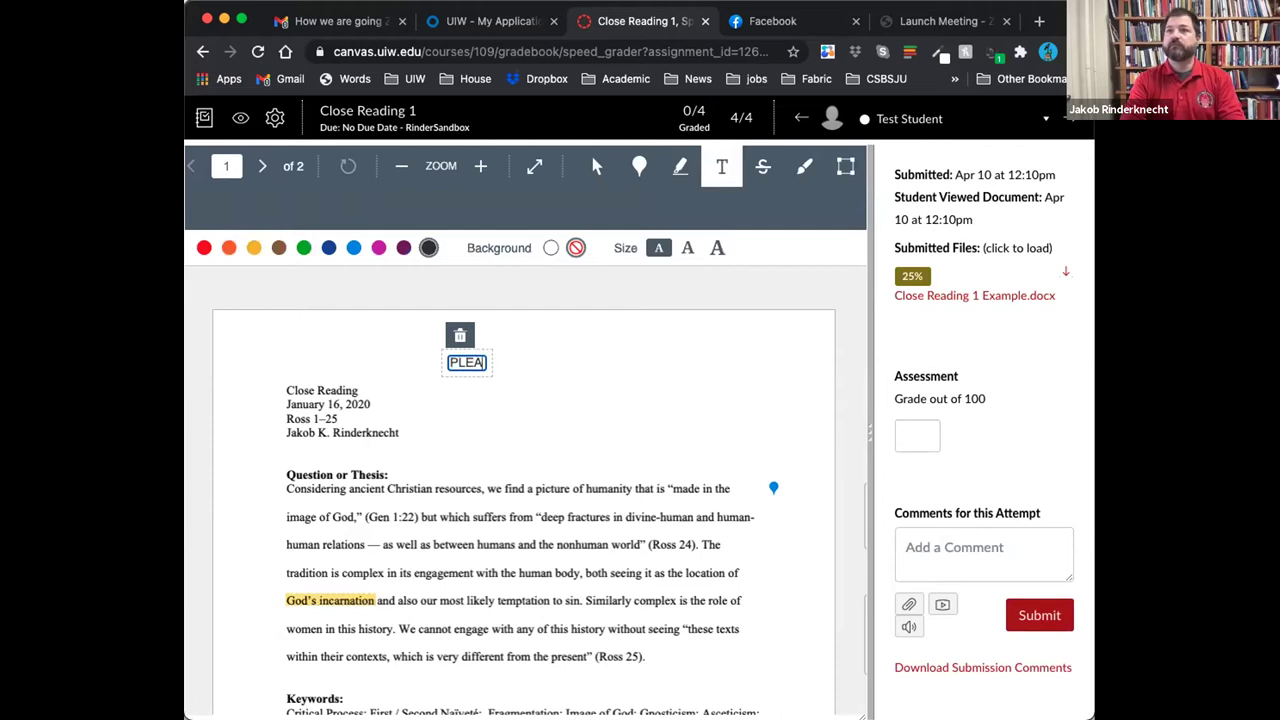
{"action": "type", "text": "SE SEE"}
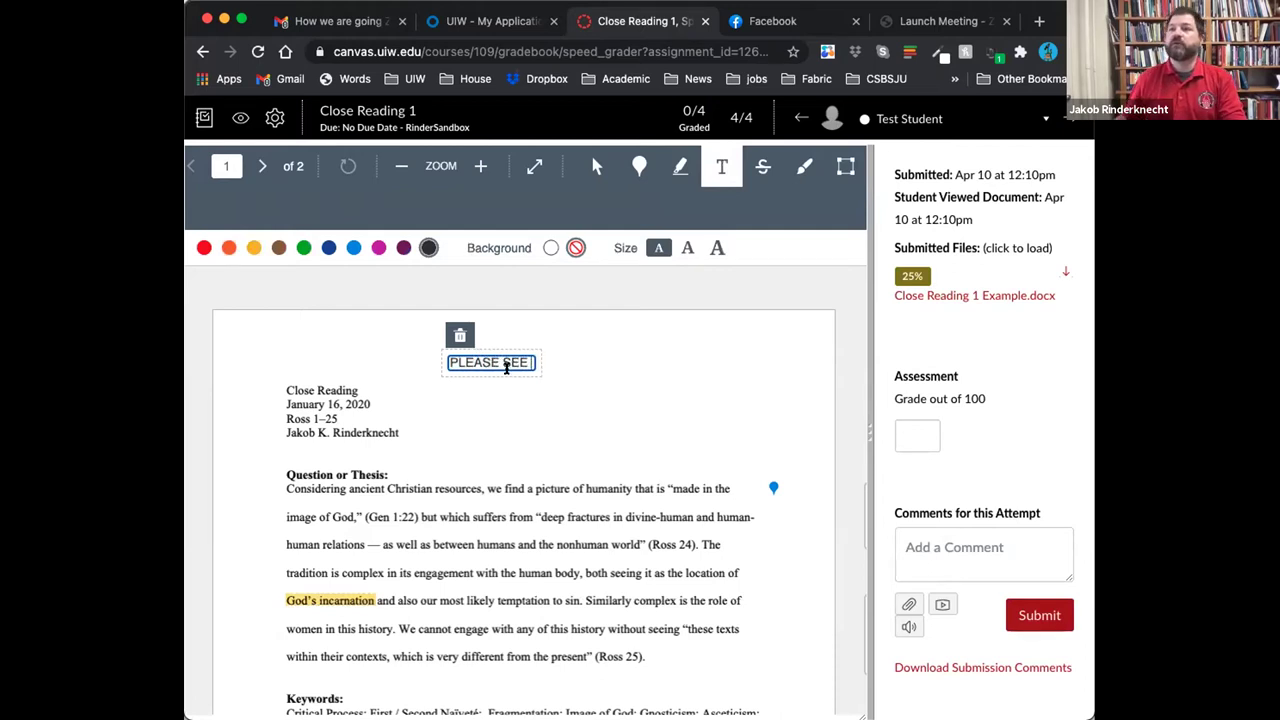
{"action": "left_click", "coordinate": [204, 248]}
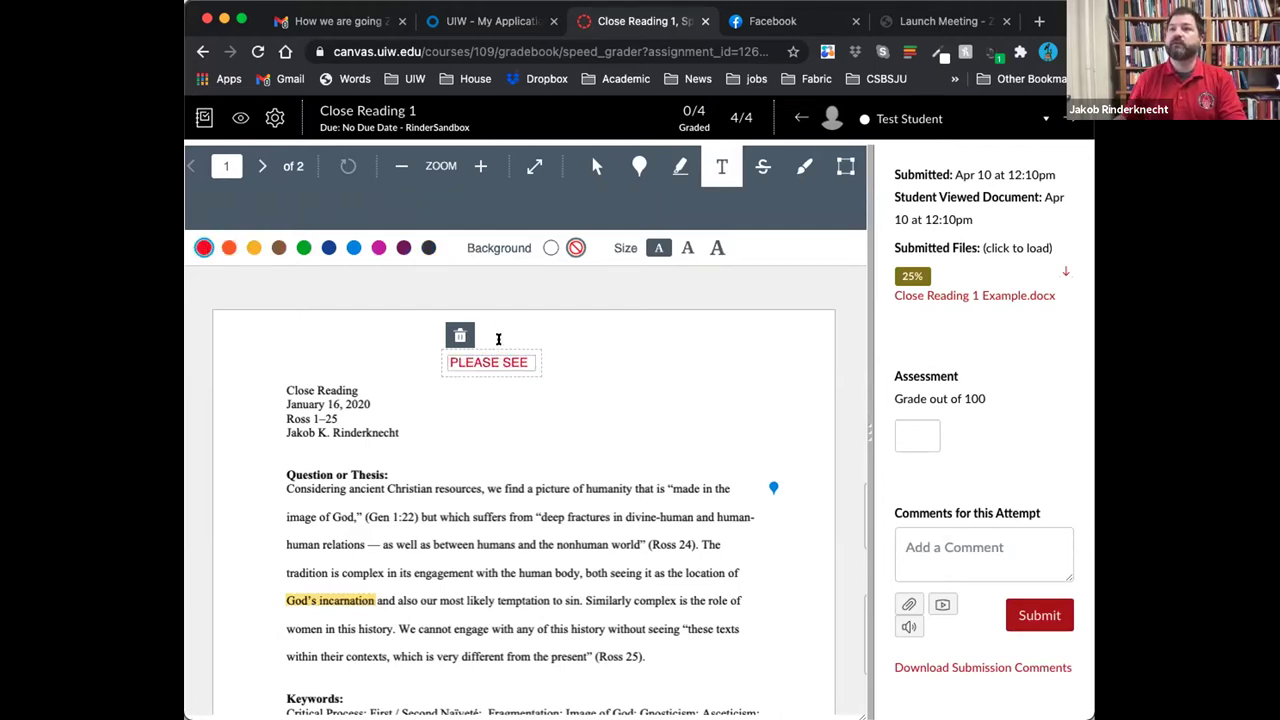
{"action": "left_click", "coordinate": [524, 356]}
{"action": "type", "text": "ME A"}
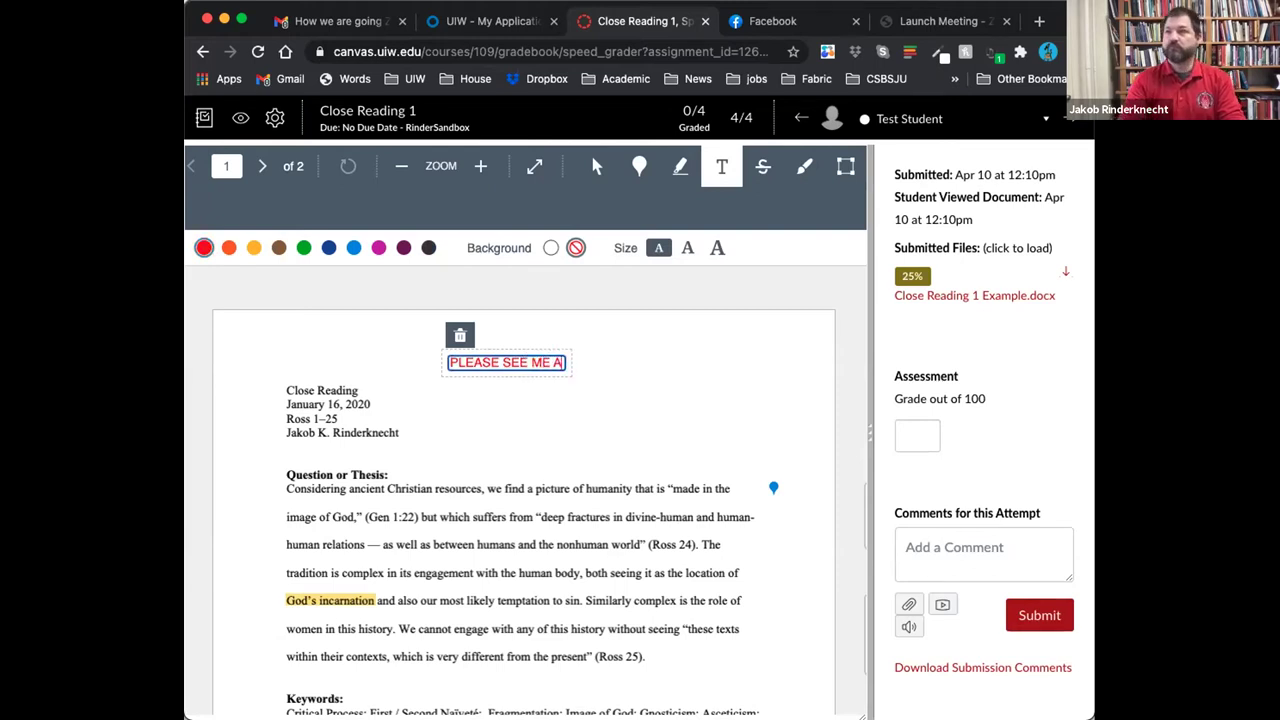
{"action": "type", "text": "BOUT THIS ASSIGNMEN"}
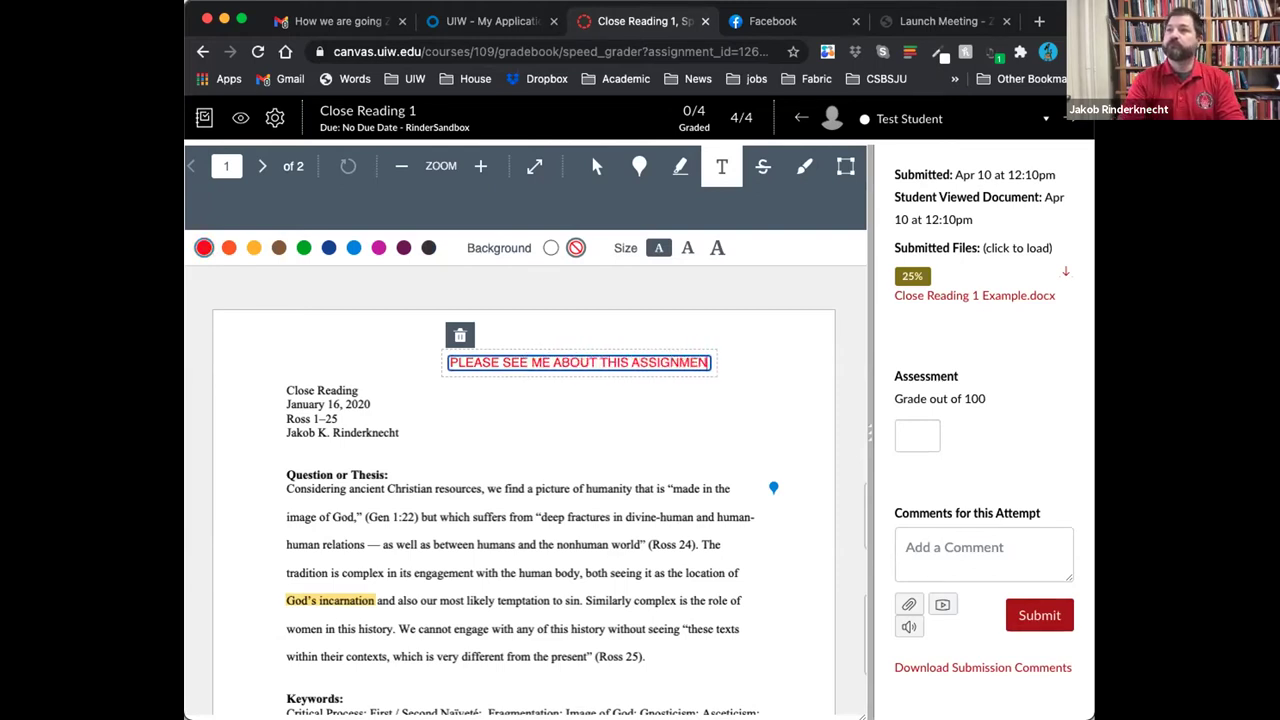
{"action": "type", "text": "T!!!"}
{"action": "left_click", "coordinate": [524, 468]}
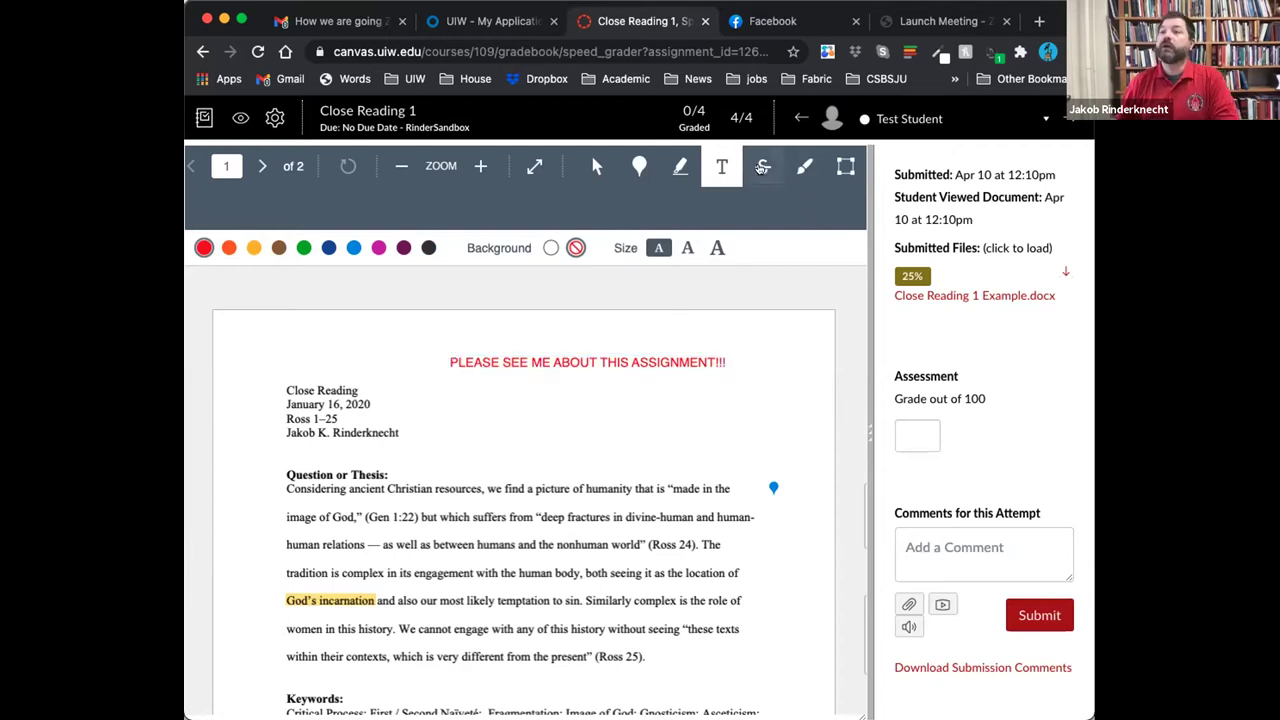
Strike out the thesis paragraph's last sentence in red, up to its citation, and attach the comment "You really don't need this!".
{"action": "left_click", "coordinate": [764, 167]}
{"action": "left_click_drag", "start_coordinate": [399, 621], "coordinate": [598, 652]}
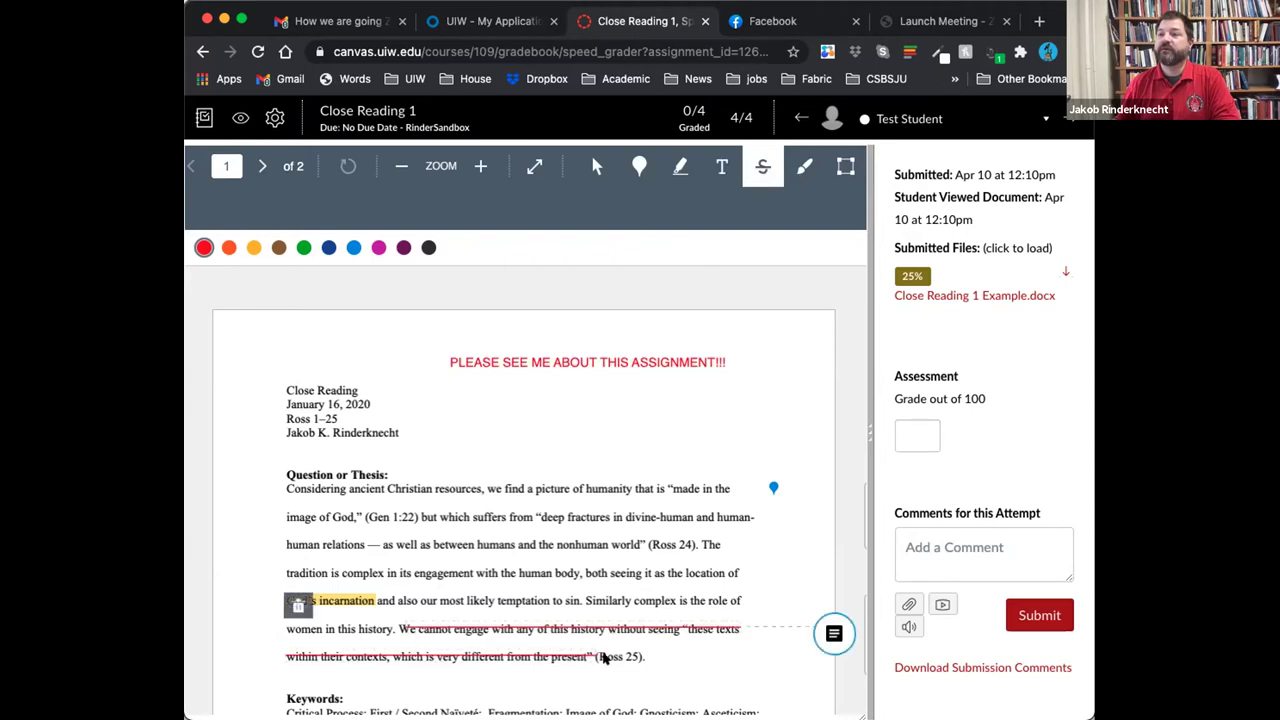
{"action": "left_click", "coordinate": [834, 633]}
{"action": "type", "text": "You really don't need "}
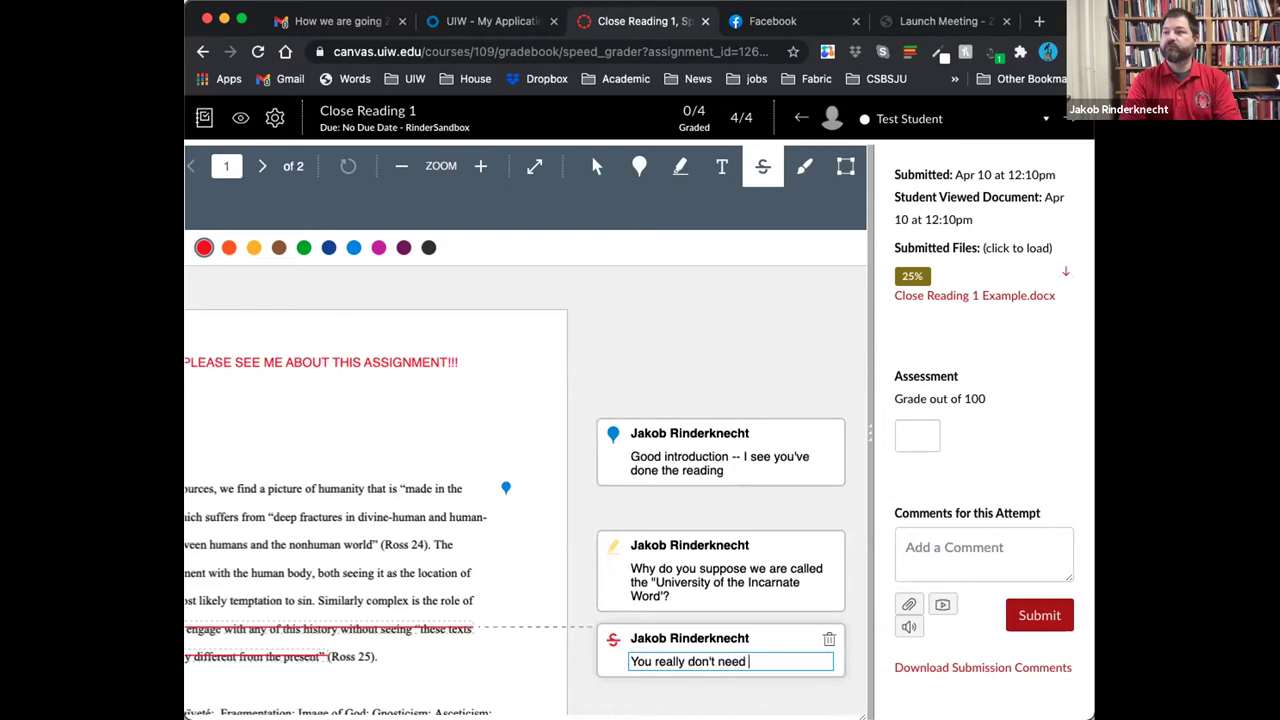
{"action": "type", "text": "this!"}
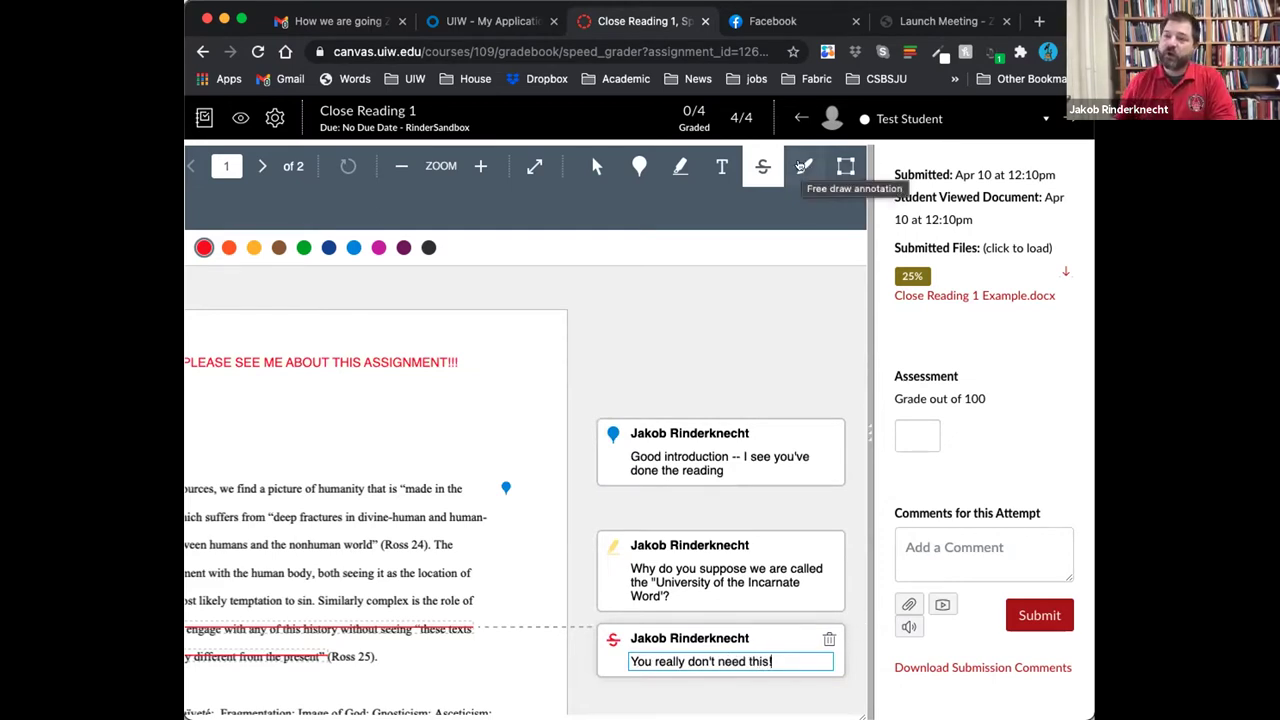
Draw a small blue freehand mark below the red note and a blue box over the first three lines of the thesis paragraph.
{"action": "left_click", "coordinate": [801, 165]}
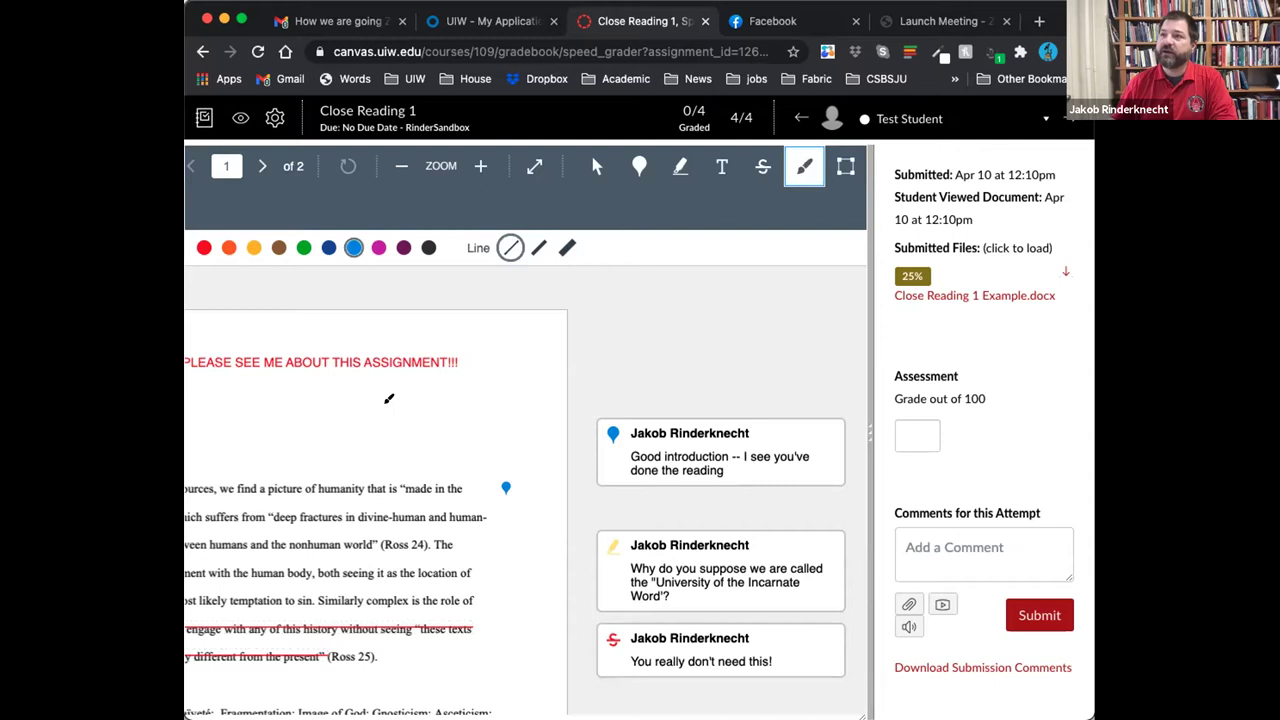
{"action": "left_click_drag", "start_coordinate": [384, 424], "coordinate": [403, 417]}
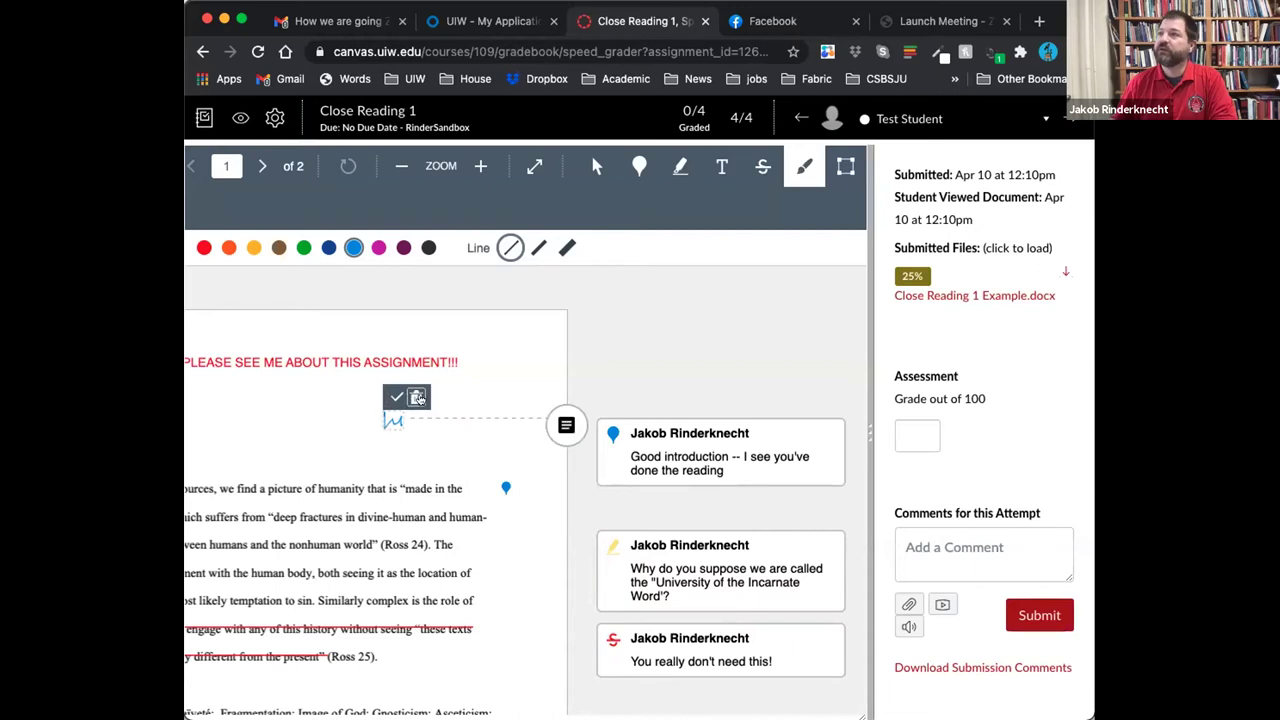
{"action": "left_click", "coordinate": [842, 167]}
{"action": "left_click_drag", "start_coordinate": [474, 483], "coordinate": [562, 566]}
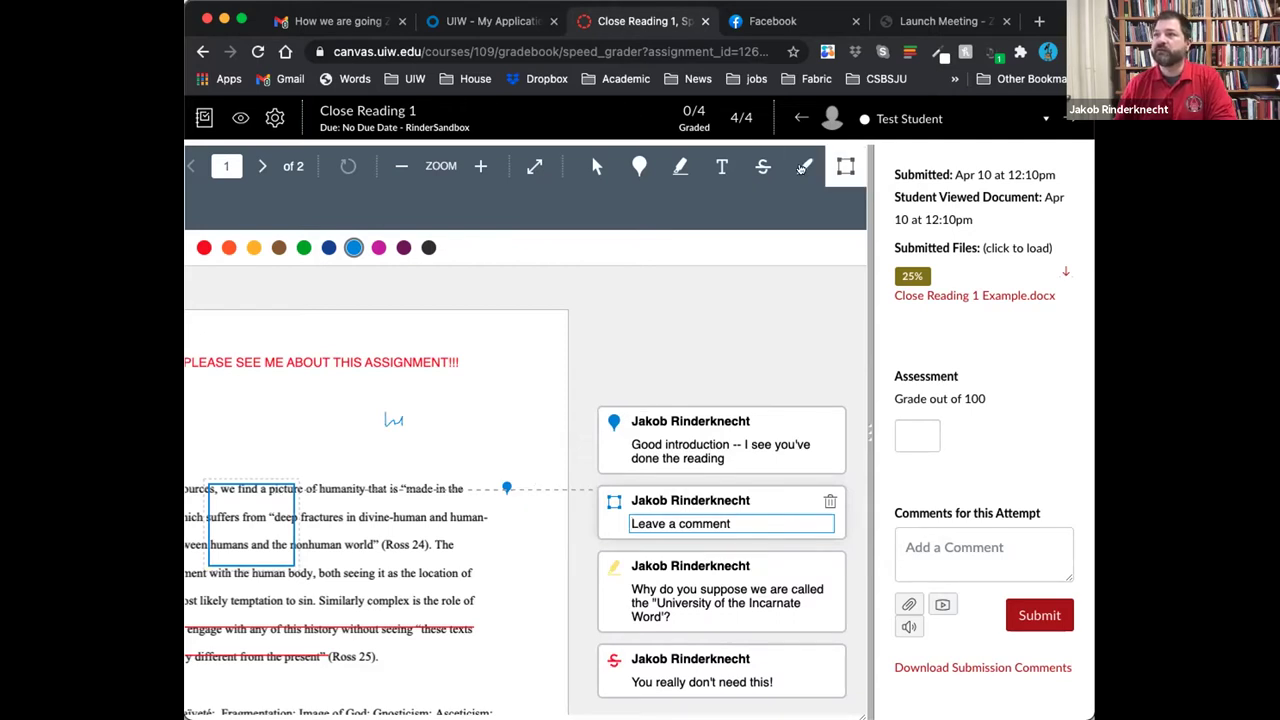
{"action": "scroll", "coordinate": [820, 174], "scroll_direction": "left", "scroll_amount": 2}
{"action": "scroll", "coordinate": [818, 174], "scroll_direction": "right", "scroll_amount": 2}
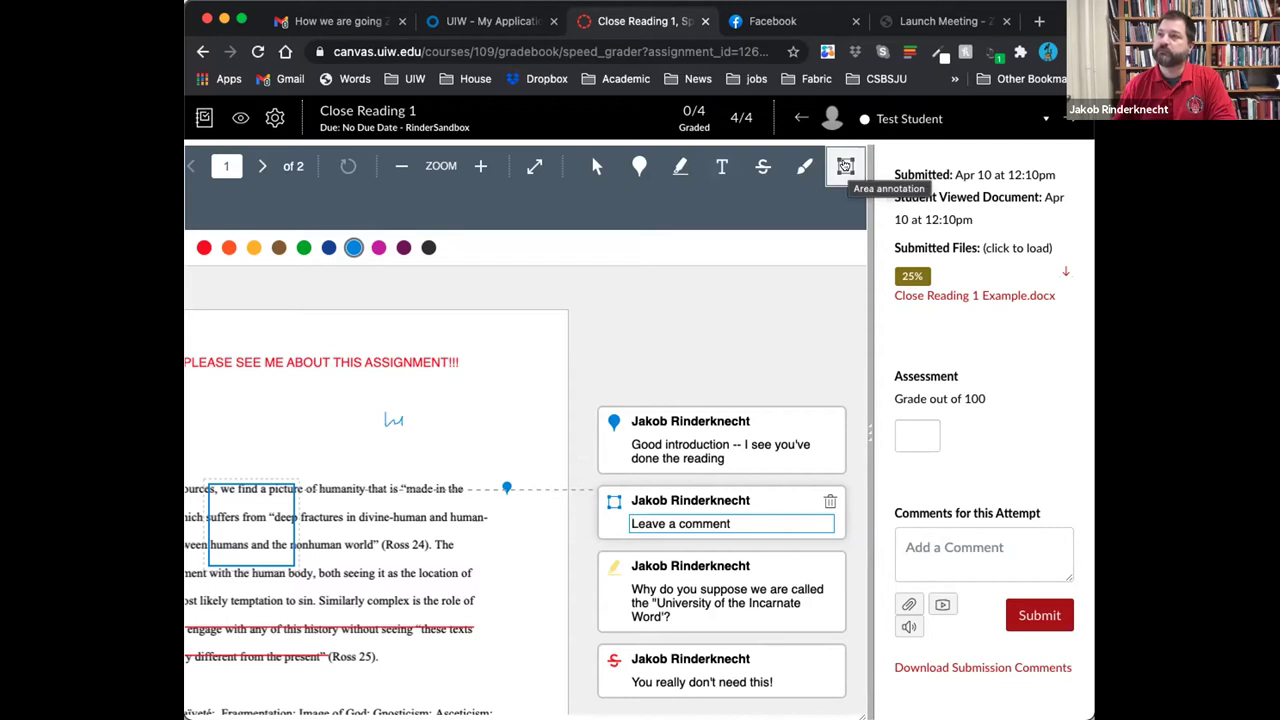
{"action": "left_click", "coordinate": [845, 166]}
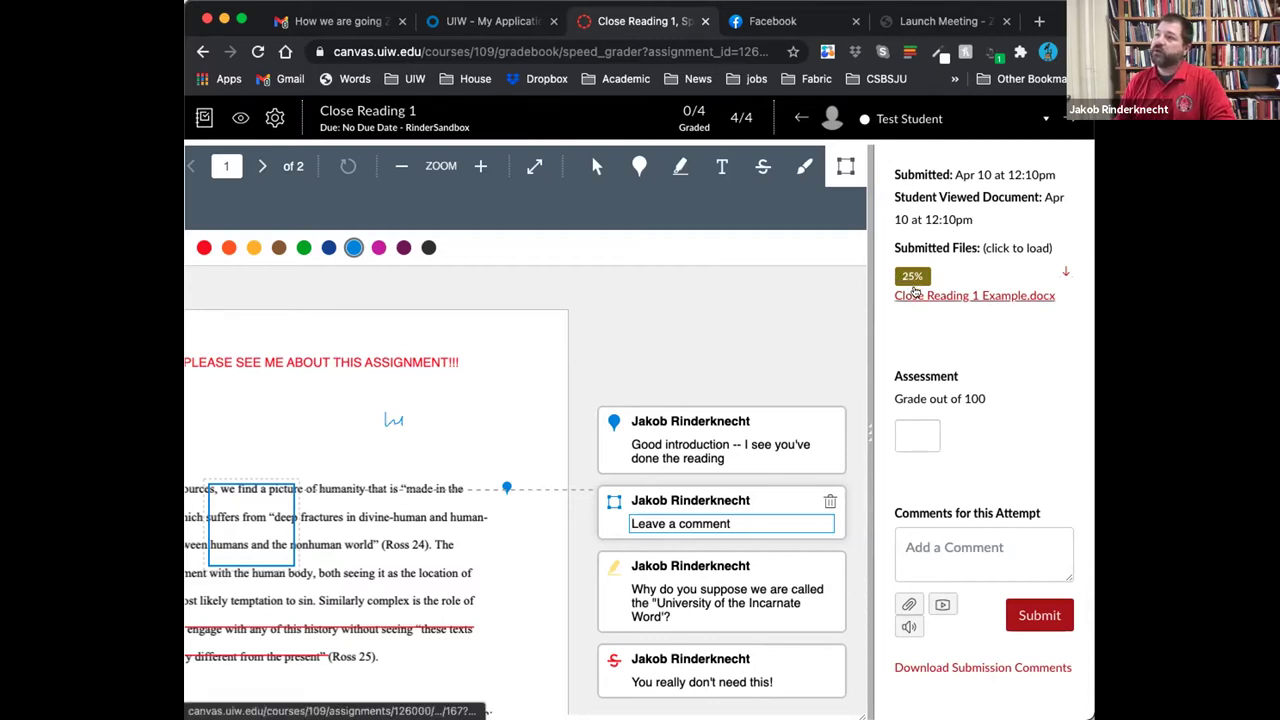
Open the Turnitin similarity report for Close Reading 1 Example.docx, look through the highlighted matches on both pages, and close the report.
{"action": "left_click", "coordinate": [914, 291]}
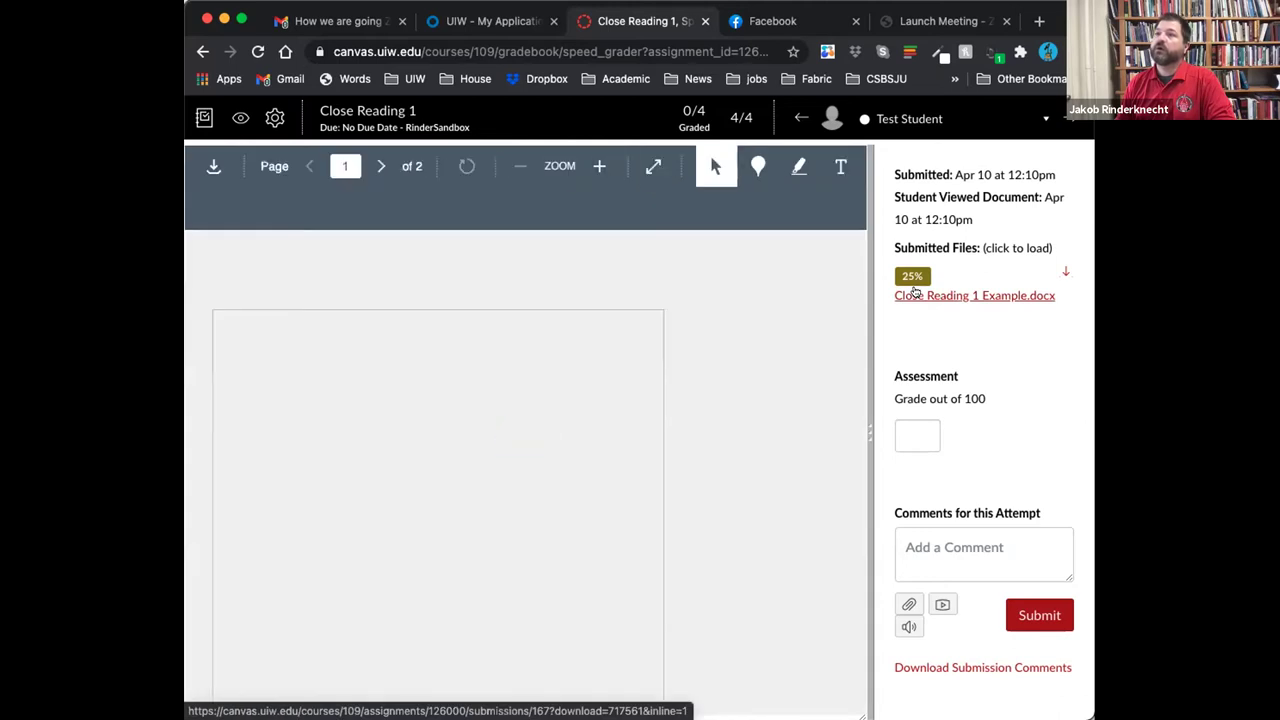
{"action": "left_click", "coordinate": [917, 277]}
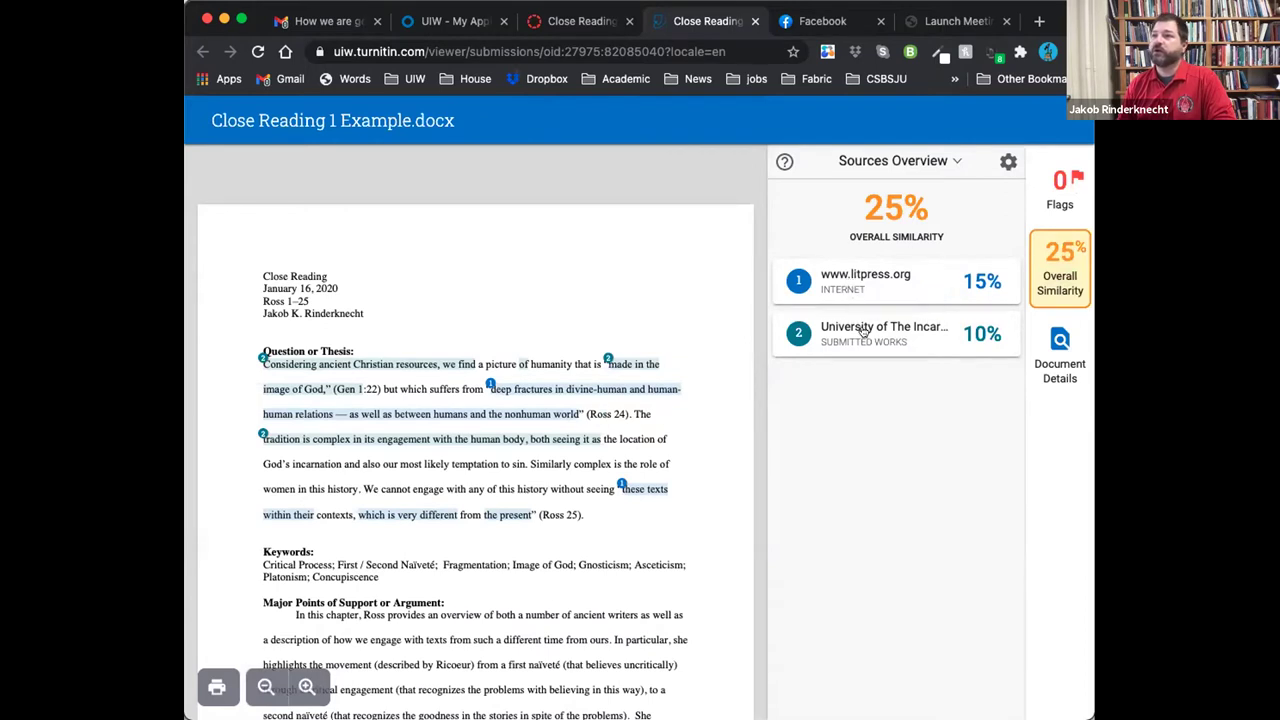
{"action": "scroll", "coordinate": [500, 470], "scroll_direction": "down", "scroll_amount": 5}
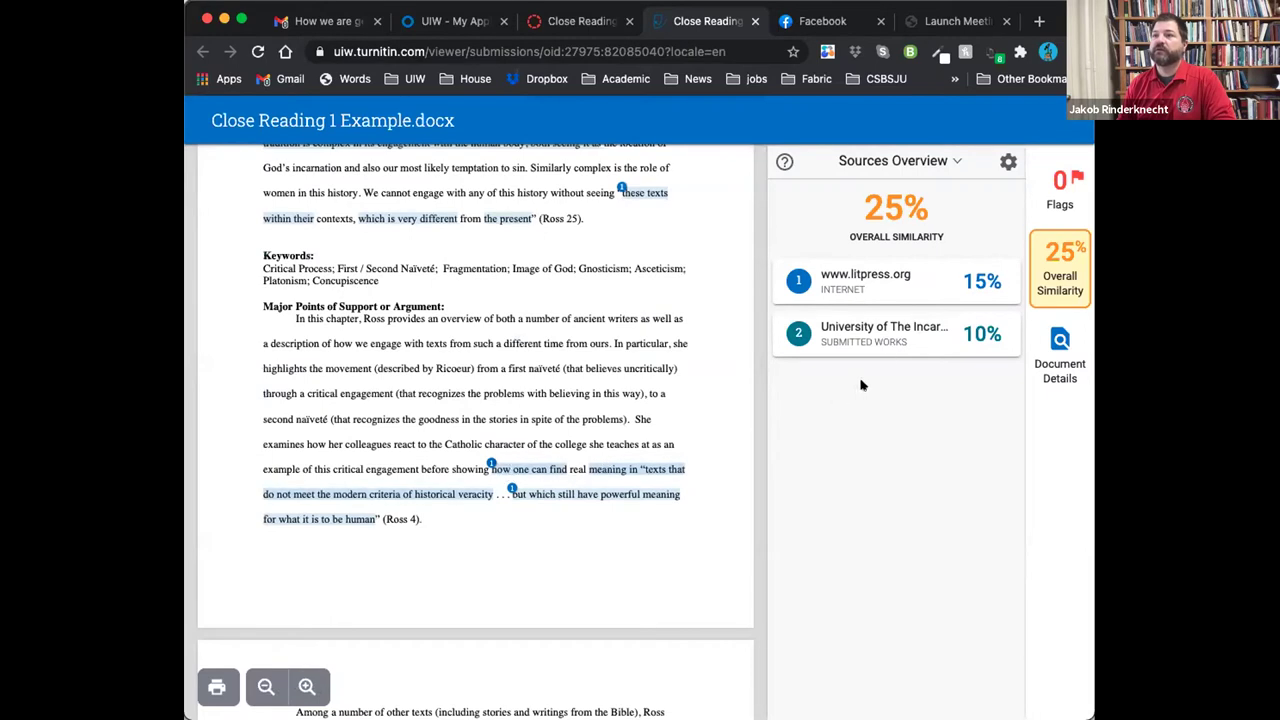
{"action": "scroll", "coordinate": [580, 557], "scroll_direction": "down", "scroll_amount": 6}
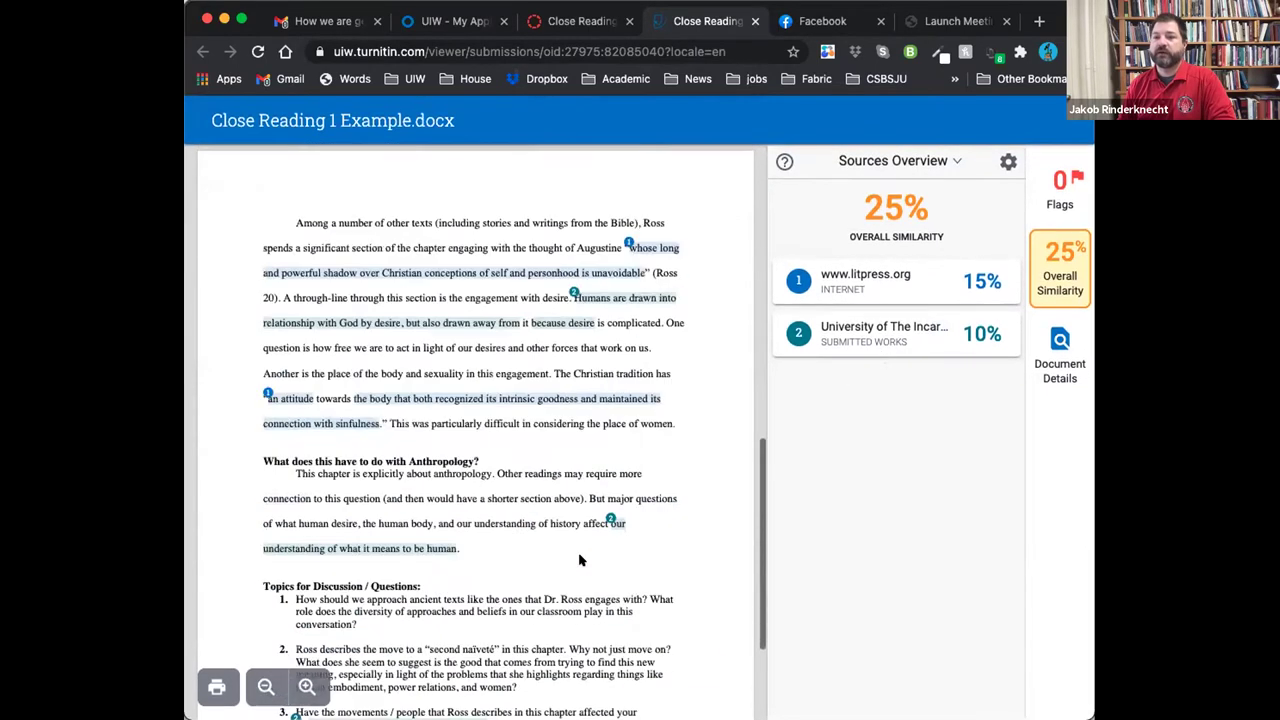
{"action": "scroll", "coordinate": [580, 557], "scroll_direction": "up", "scroll_amount": 10}
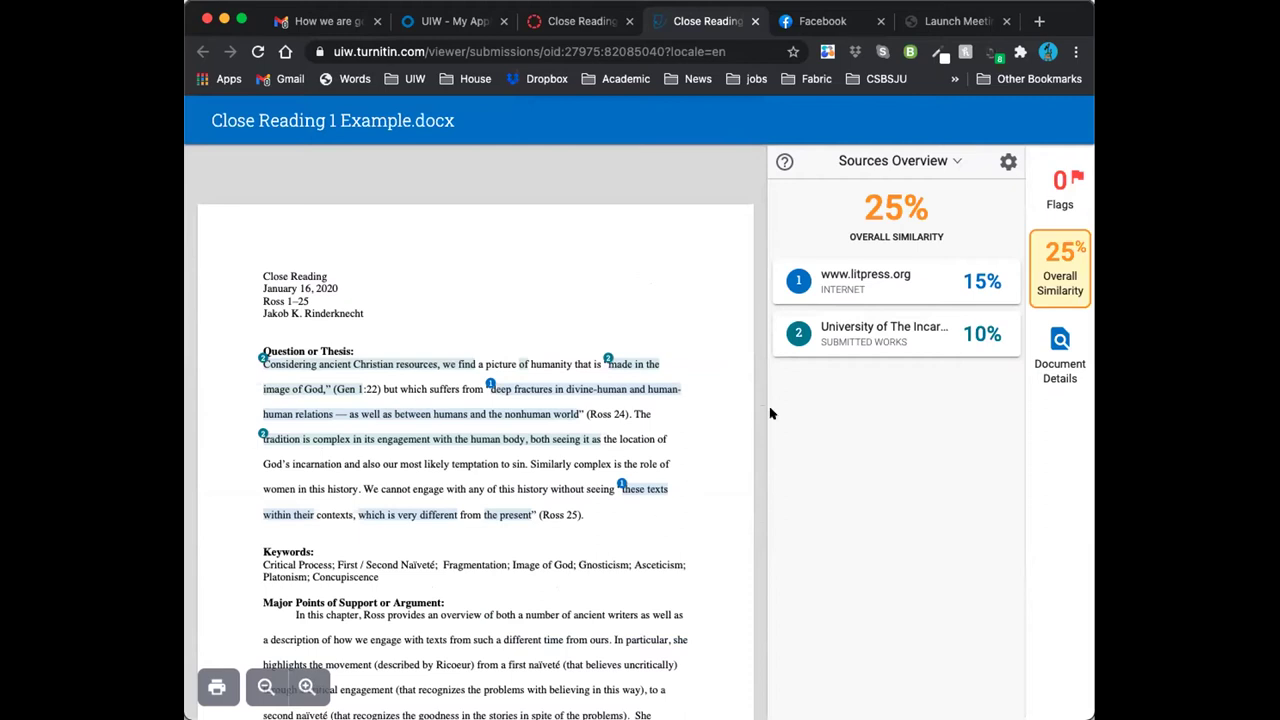
{"action": "left_click", "coordinate": [755, 21]}
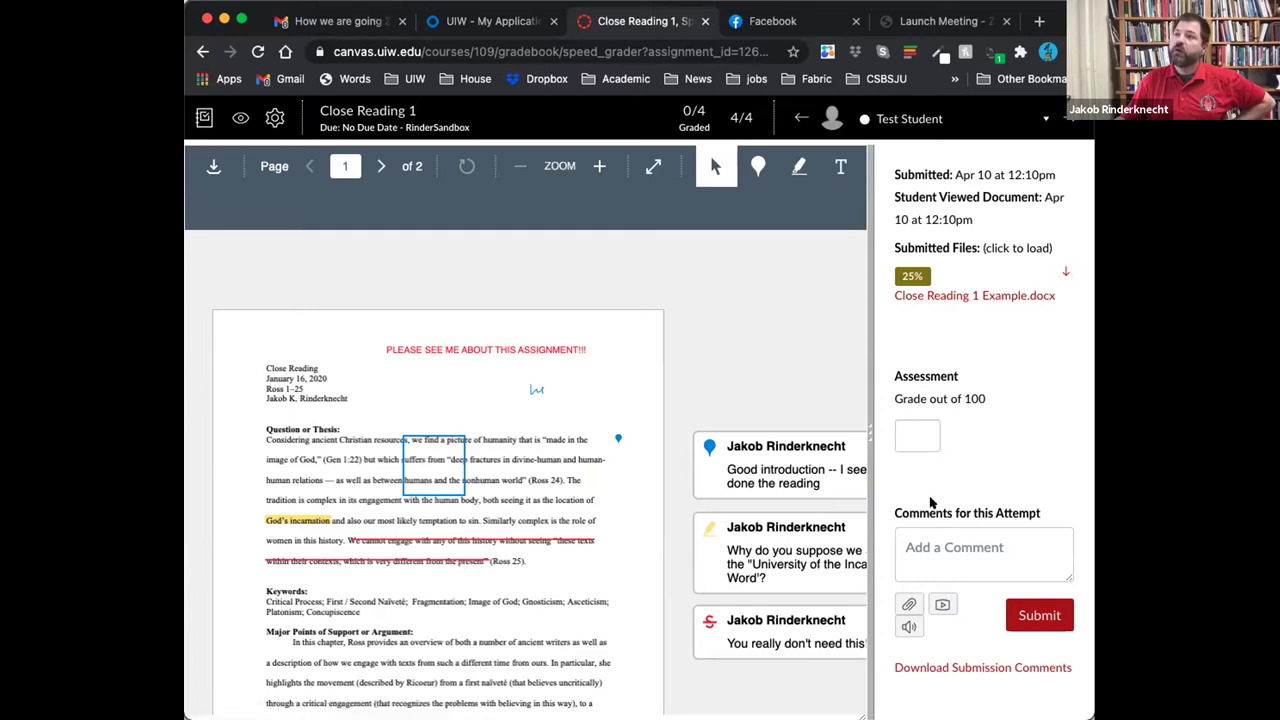
Write the attempt comment "This is not your best work -- please do see me after class!" for the Test Student.
{"action": "left_click", "coordinate": [938, 540]}
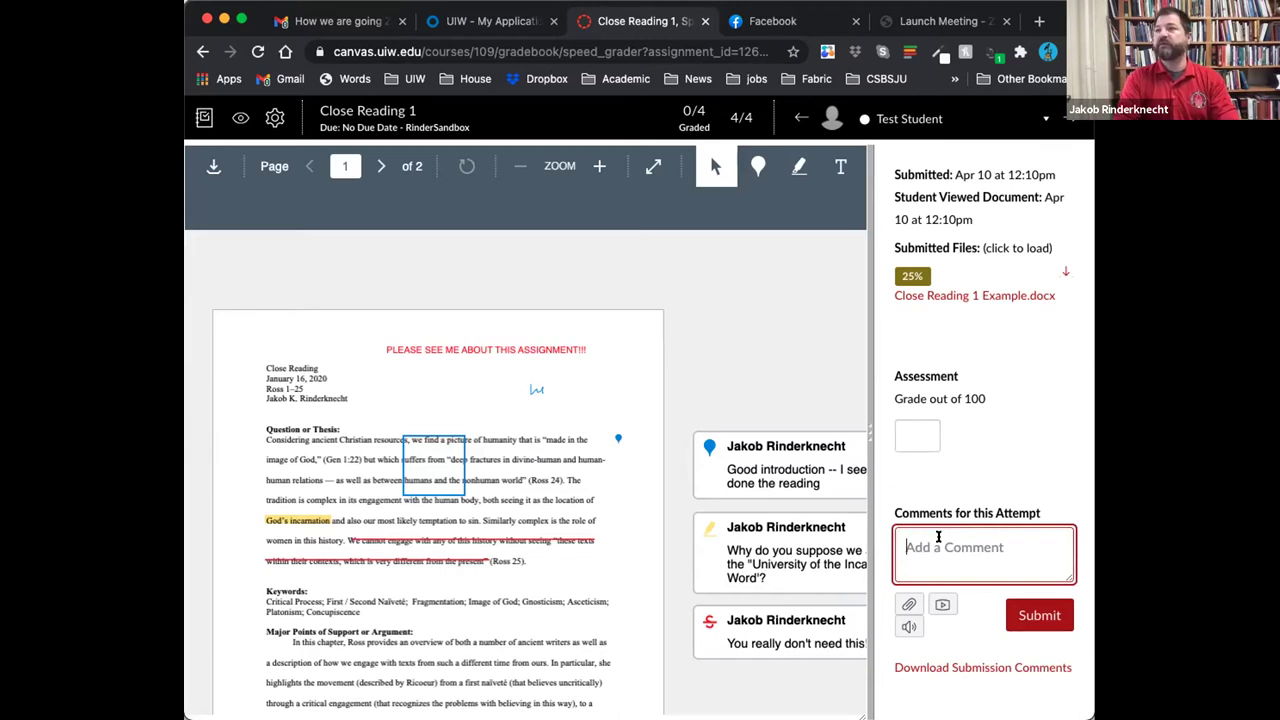
{"action": "type", "text": "This is not your "}
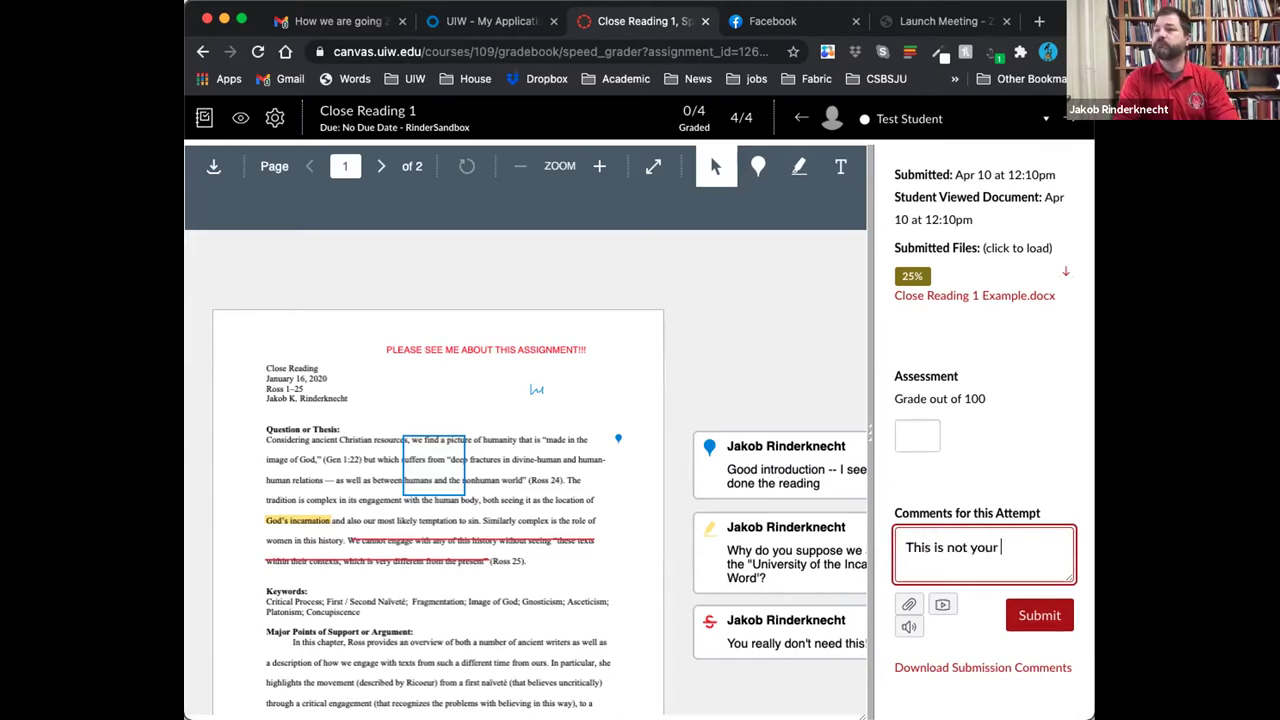
{"action": "type", "text": "best work -- p"}
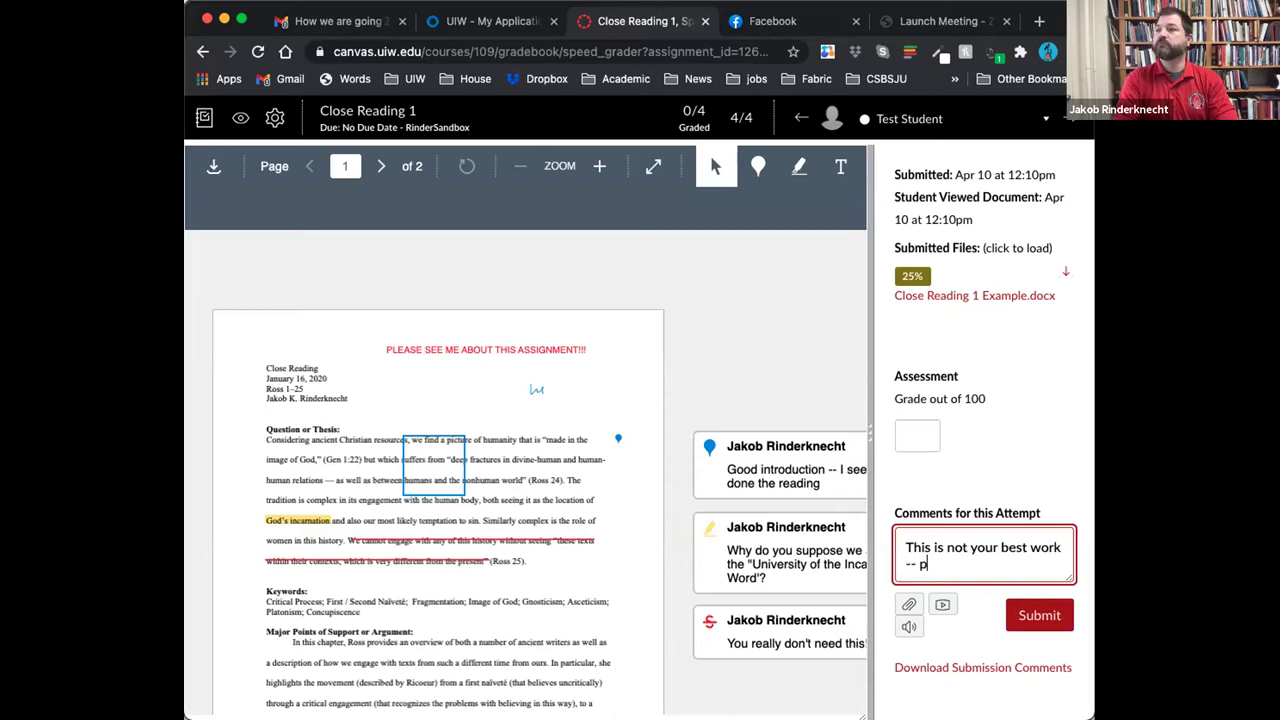
{"action": "type", "text": "lease do see me "}
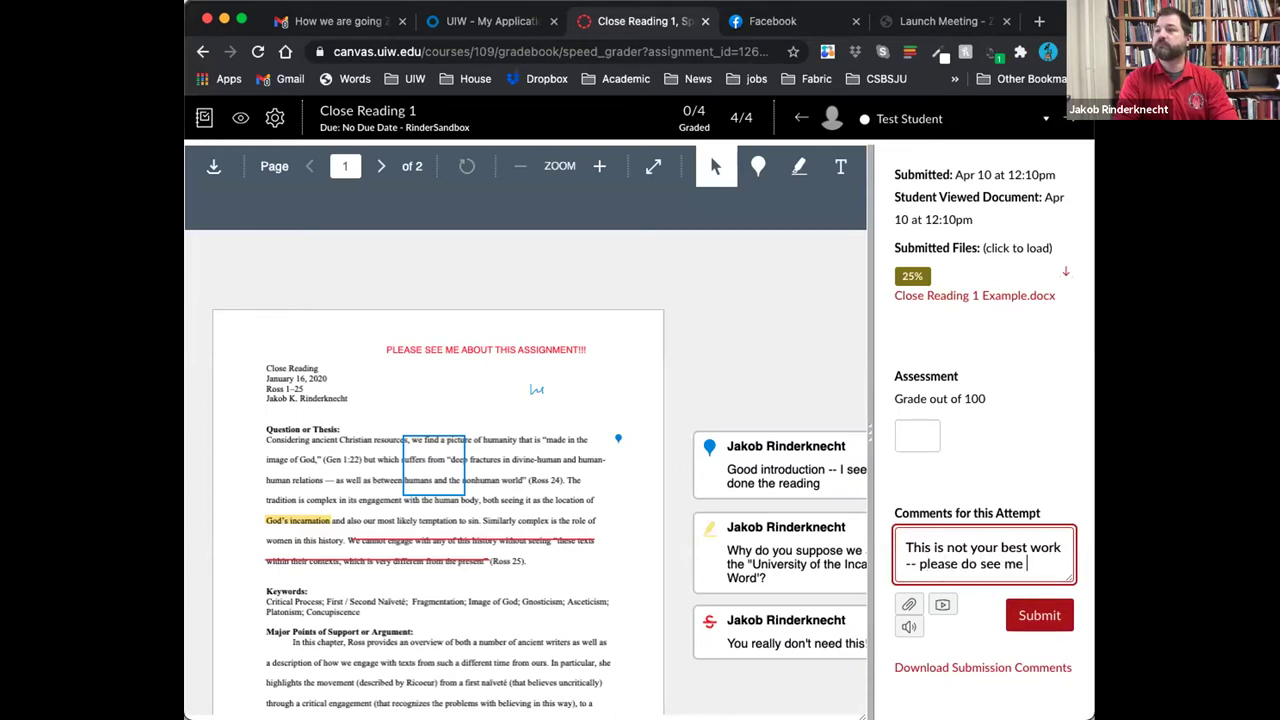
{"action": "type", "text": "after class!"}
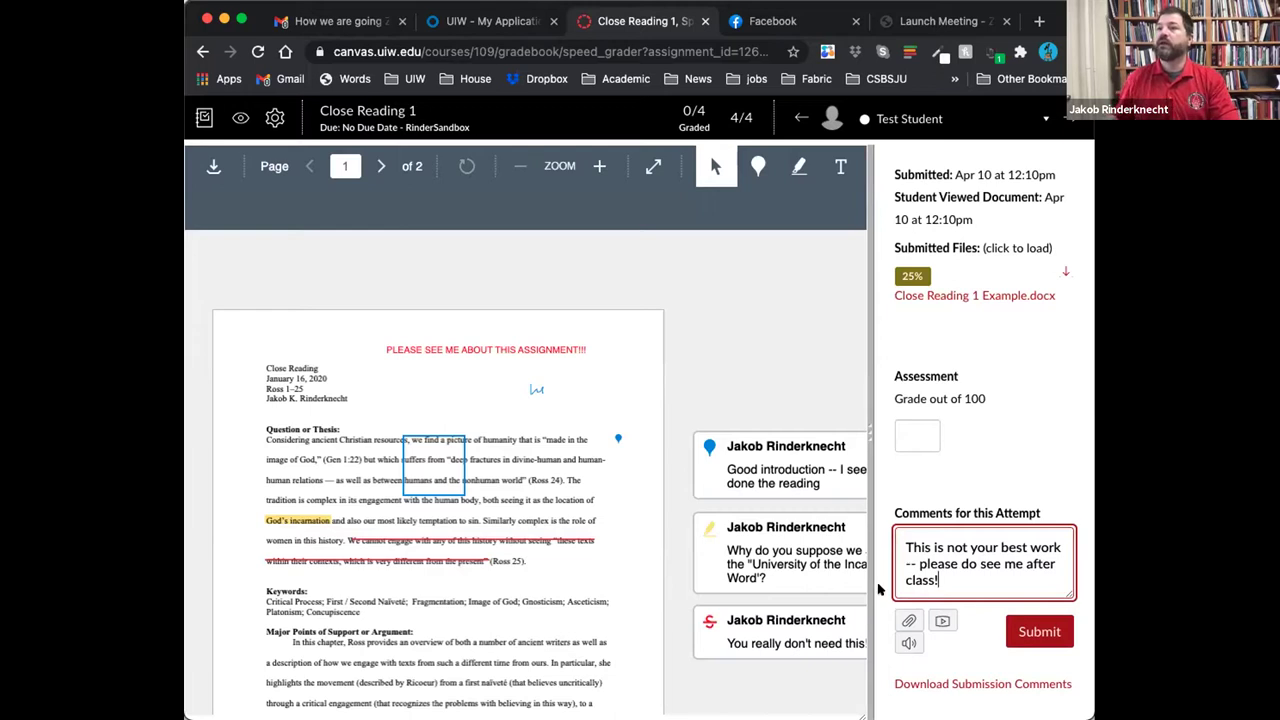
Grade the Test Student's submission 75 out of 100 and submit the attempt comment.
{"action": "left_click", "coordinate": [912, 430]}
{"action": "type", "text": "75"}
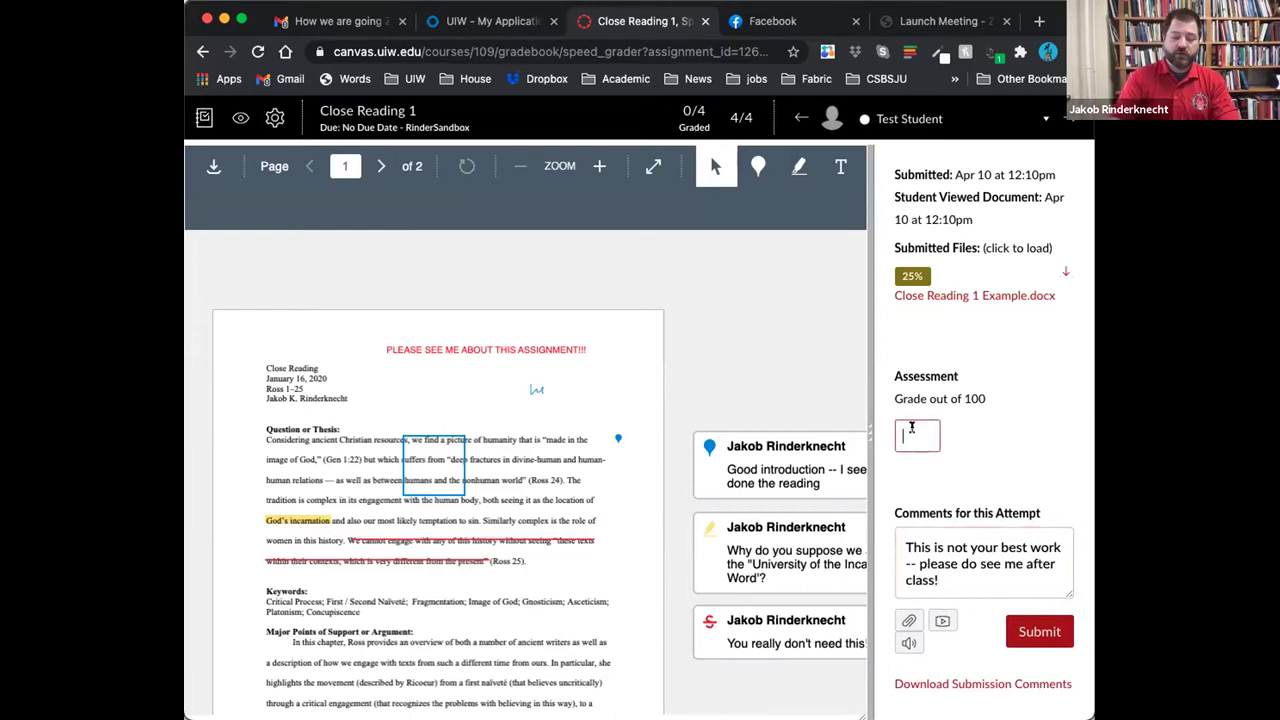
{"action": "left_click", "coordinate": [1040, 632]}
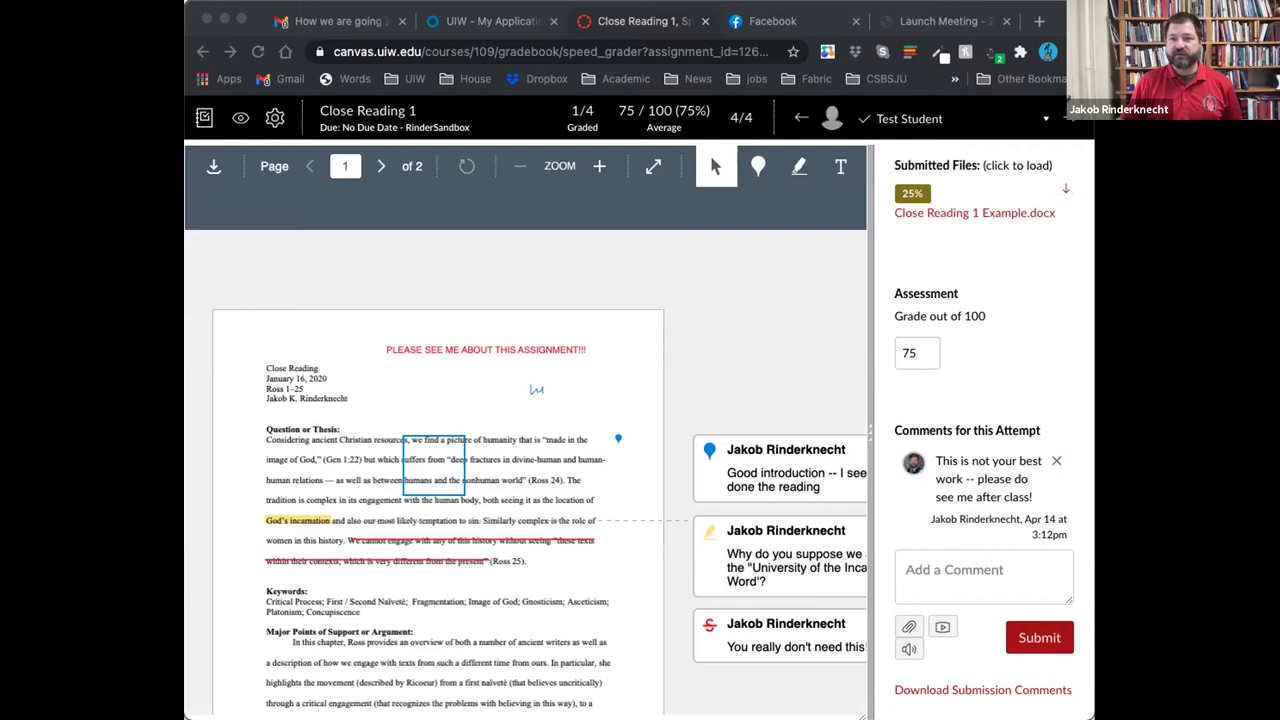
Look at the media comment recorder for this attempt and close it without recording.
{"action": "left_click", "coordinate": [764, 667]}
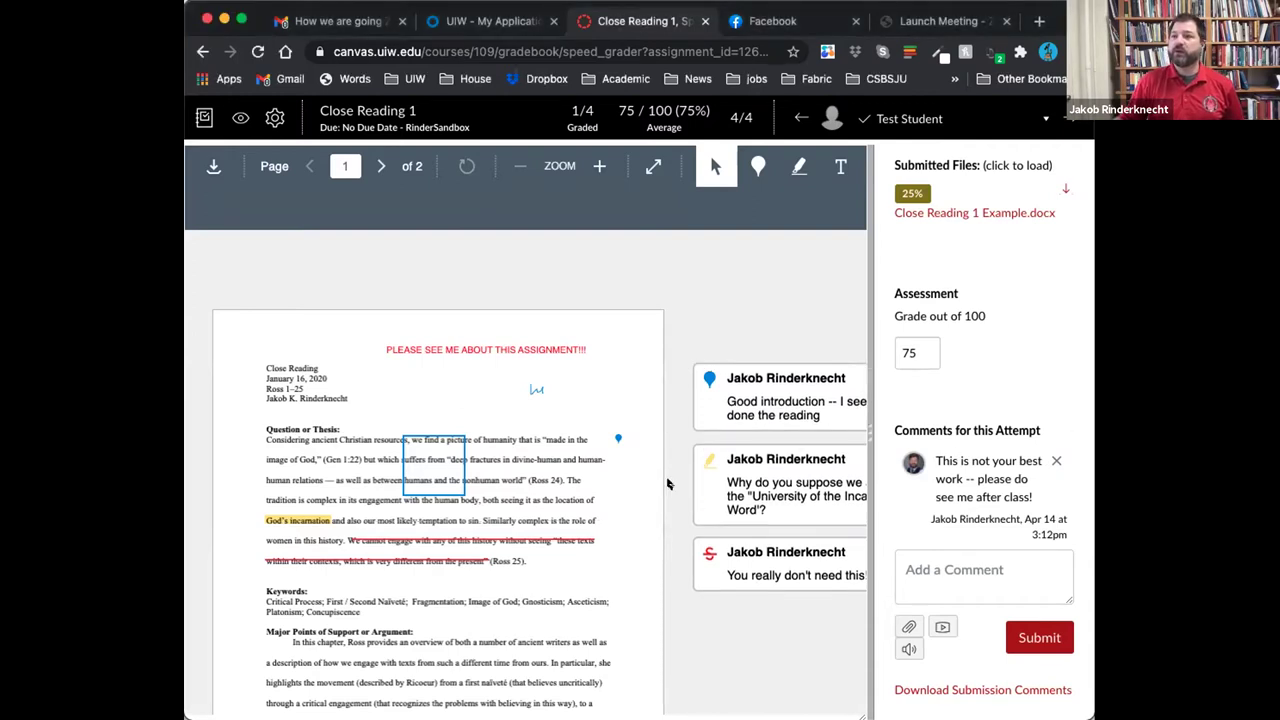
{"action": "scroll", "coordinate": [668, 484], "scroll_direction": "down", "scroll_amount": 2}
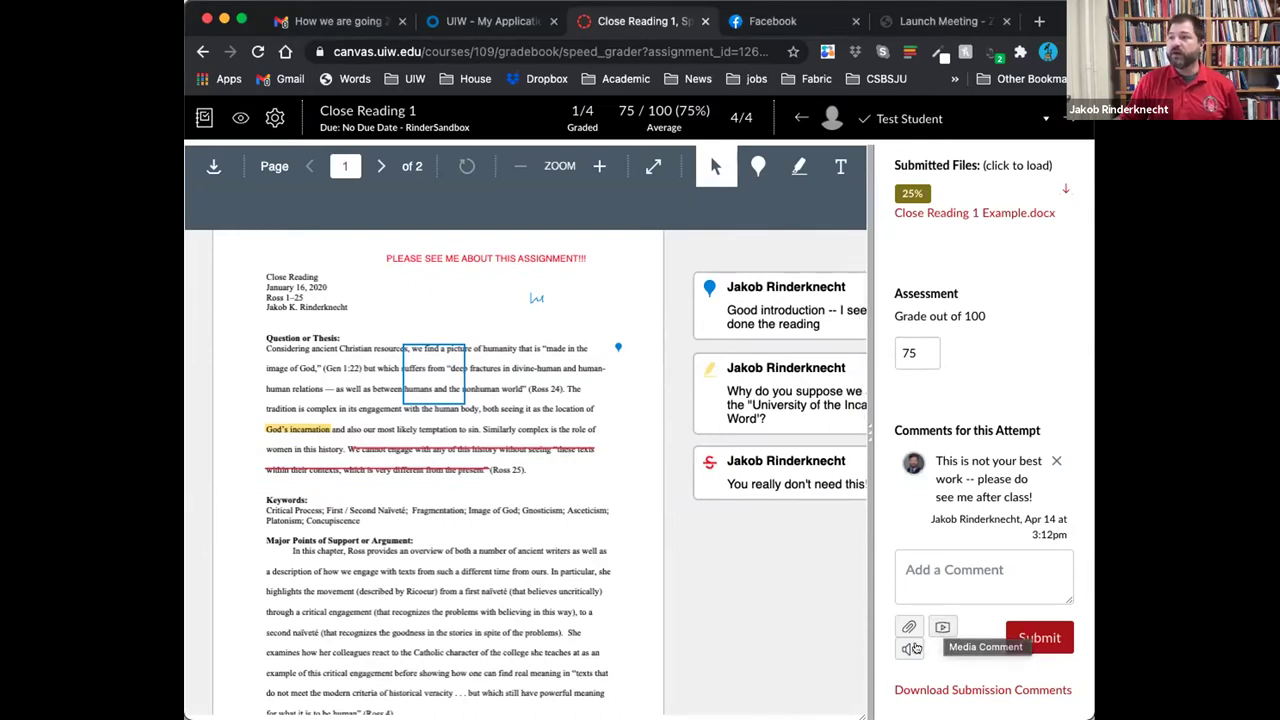
{"action": "left_click", "coordinate": [942, 626]}
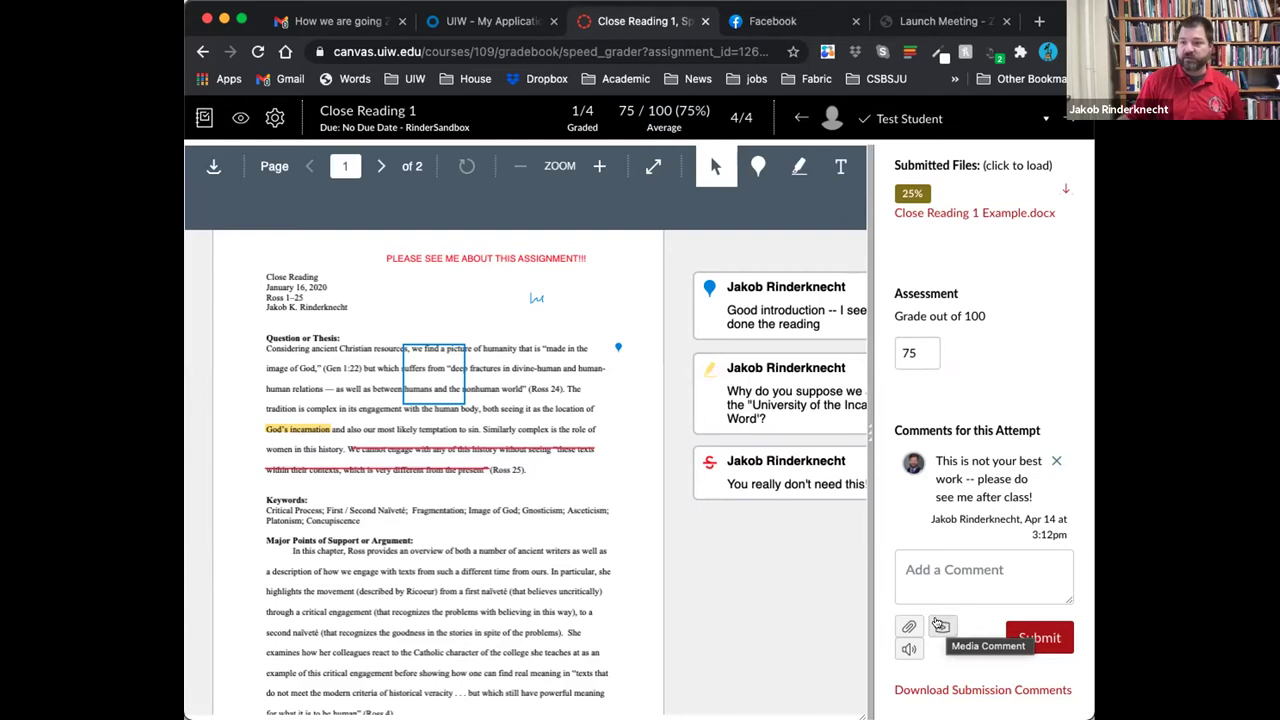
{"action": "left_click", "coordinate": [941, 625]}
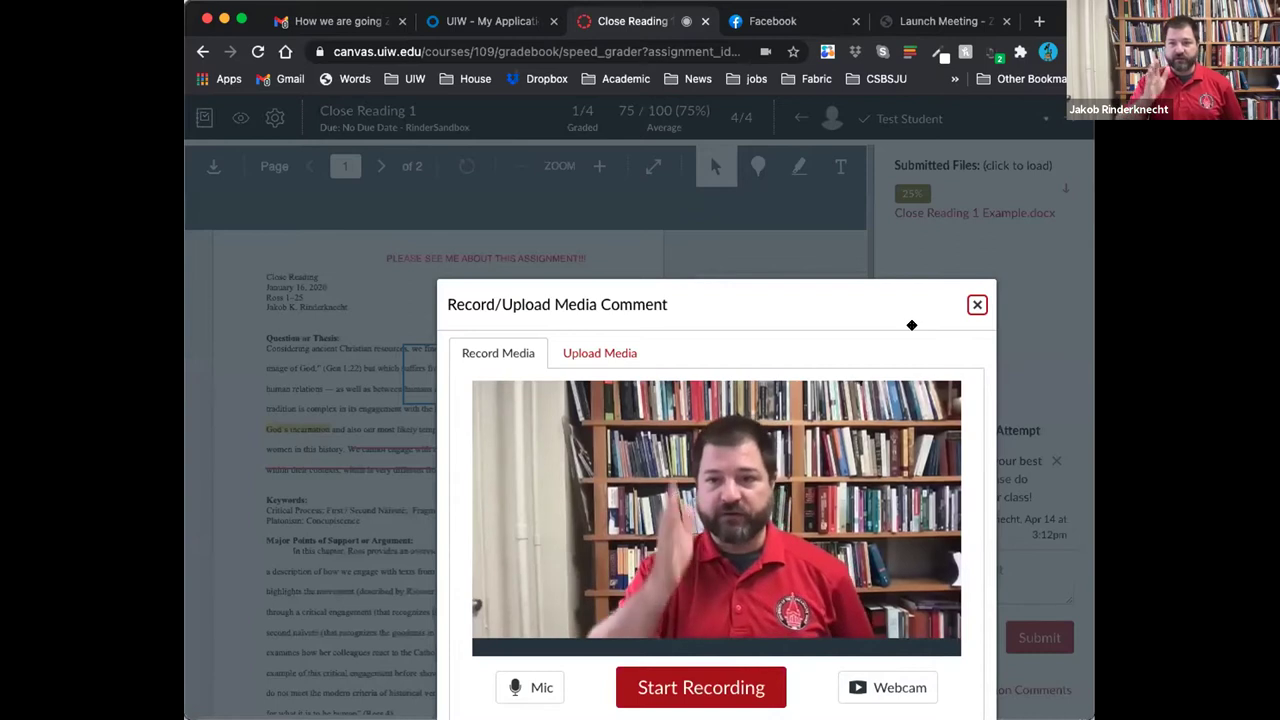
{"action": "left_click", "coordinate": [977, 304]}
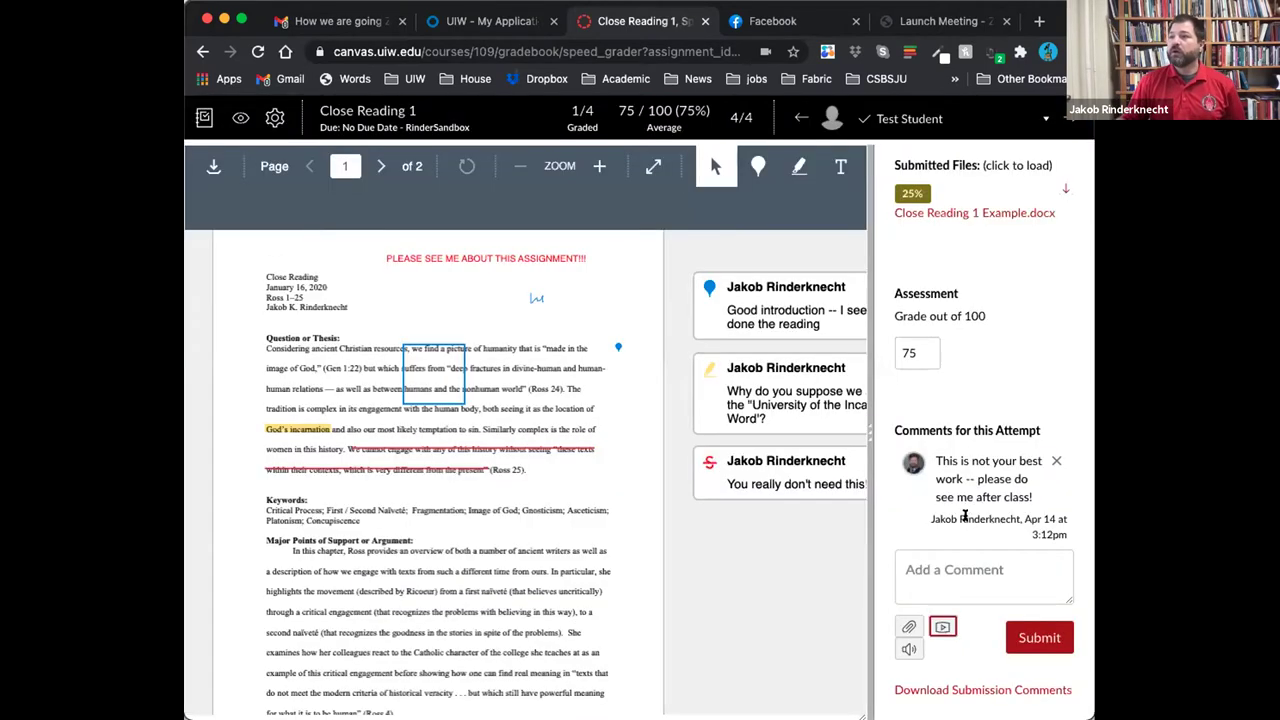
{"action": "left_click", "coordinate": [1044, 625]}
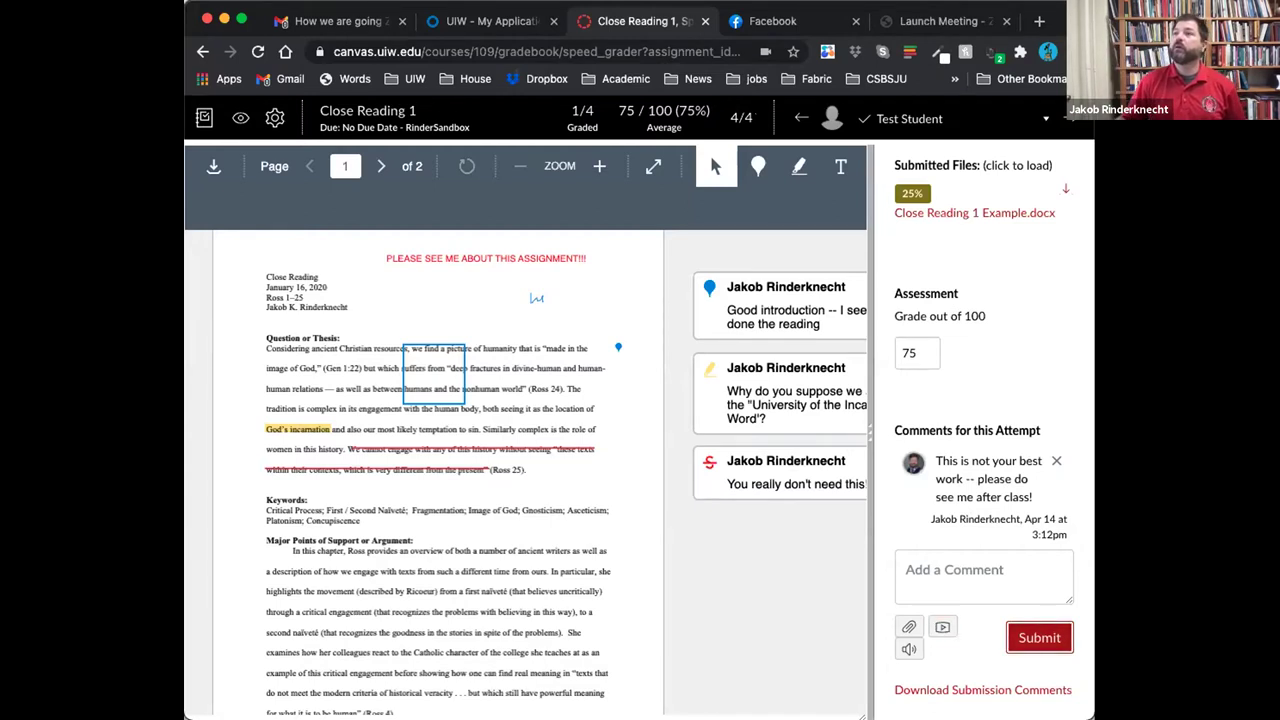
Leave SpeedGrader for the course's assignments list and start creating a new assignment.
{"action": "left_click", "coordinate": [204, 117]}
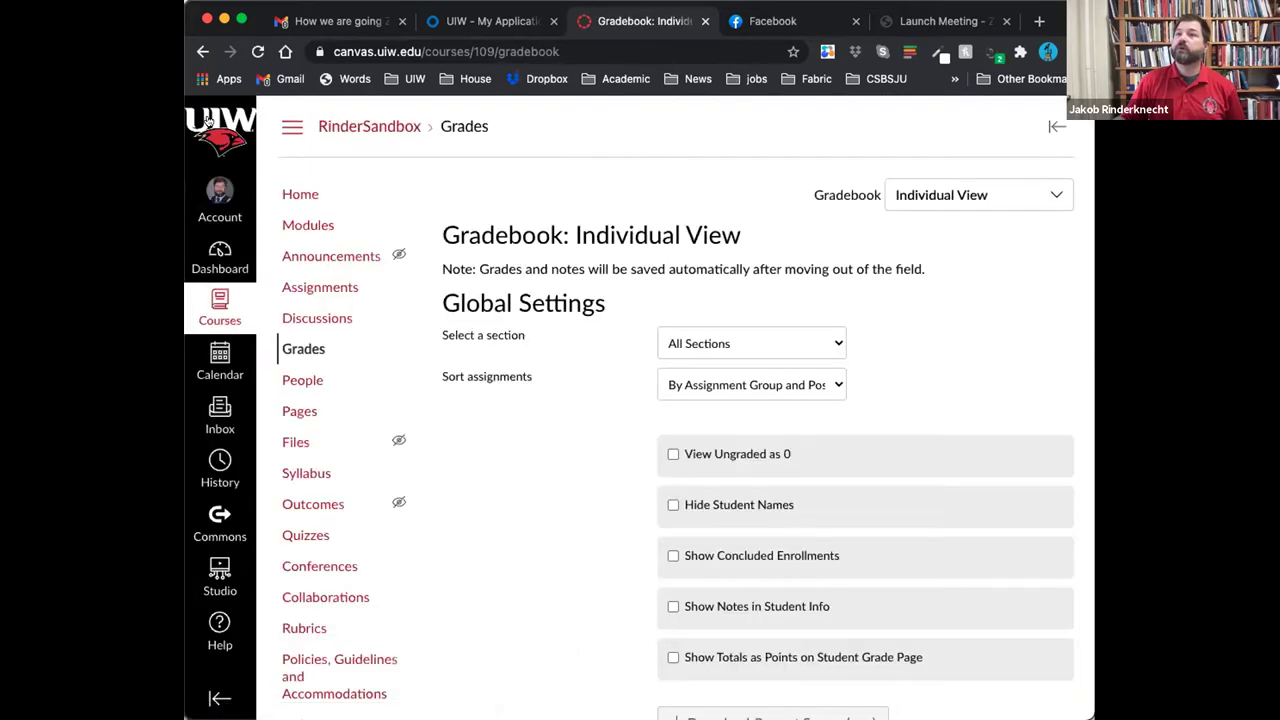
{"action": "left_click", "coordinate": [318, 344]}
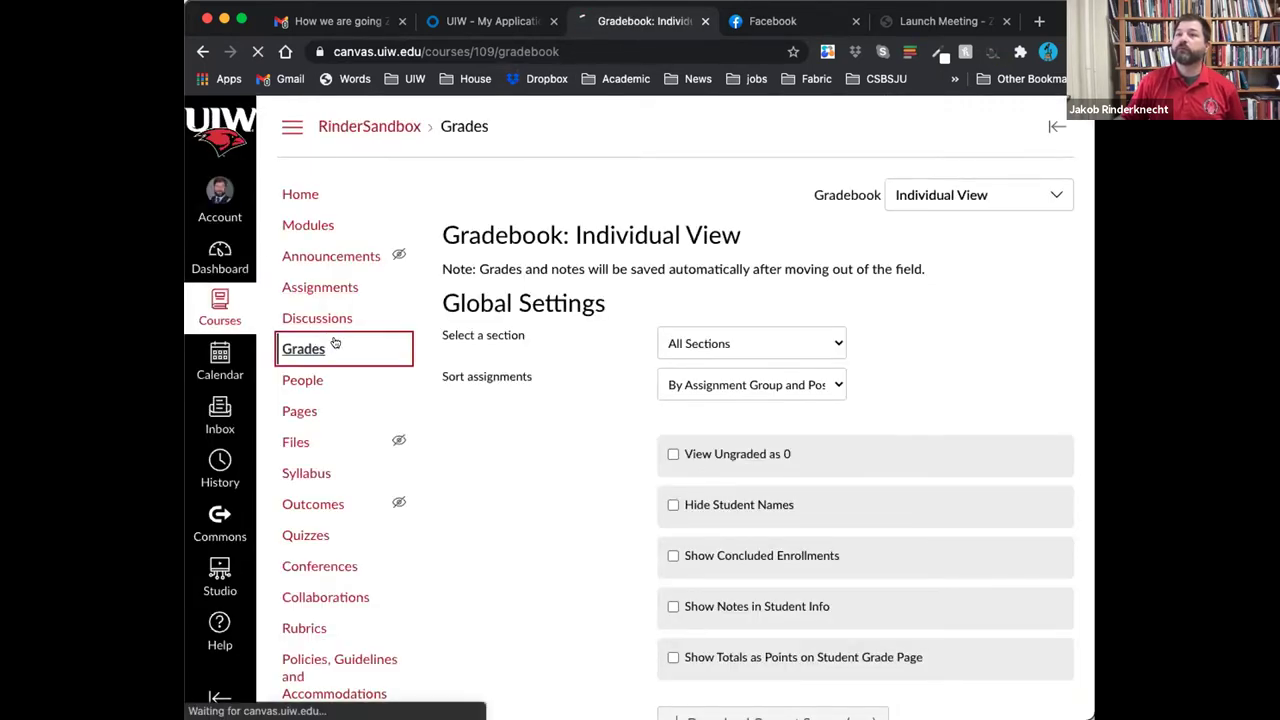
{"action": "left_click", "coordinate": [318, 287]}
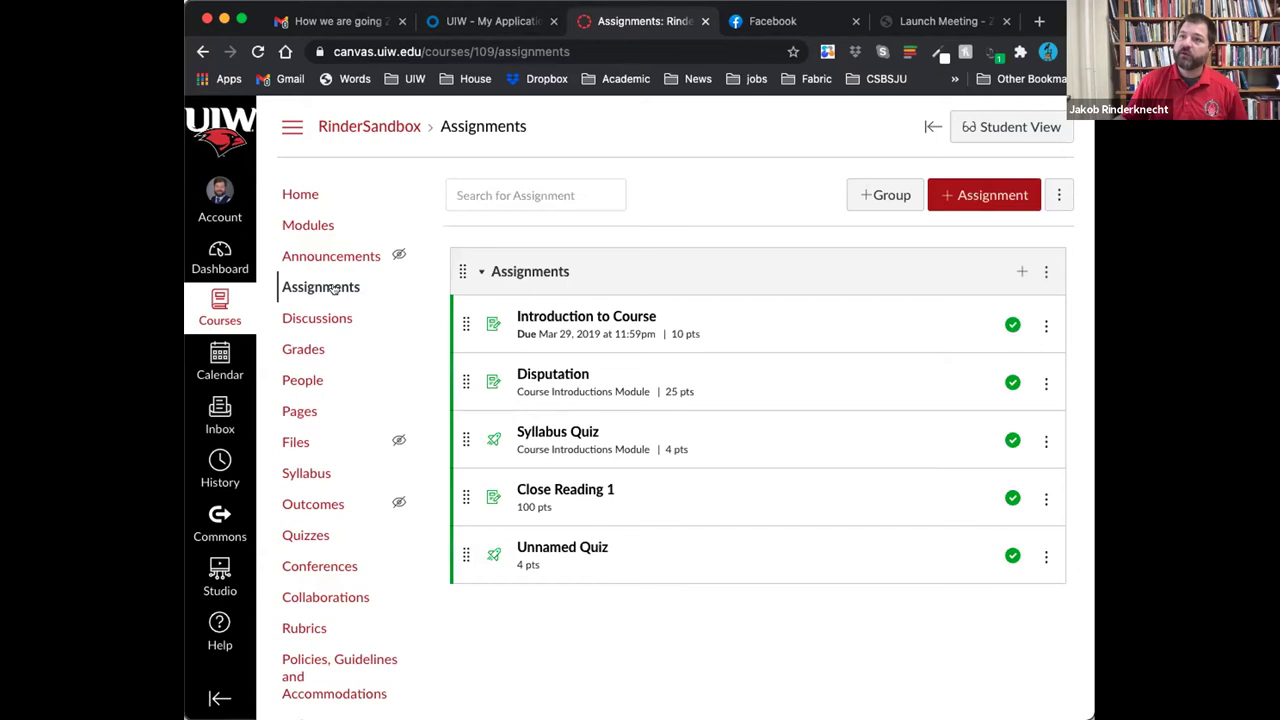
{"action": "left_click", "coordinate": [975, 196]}
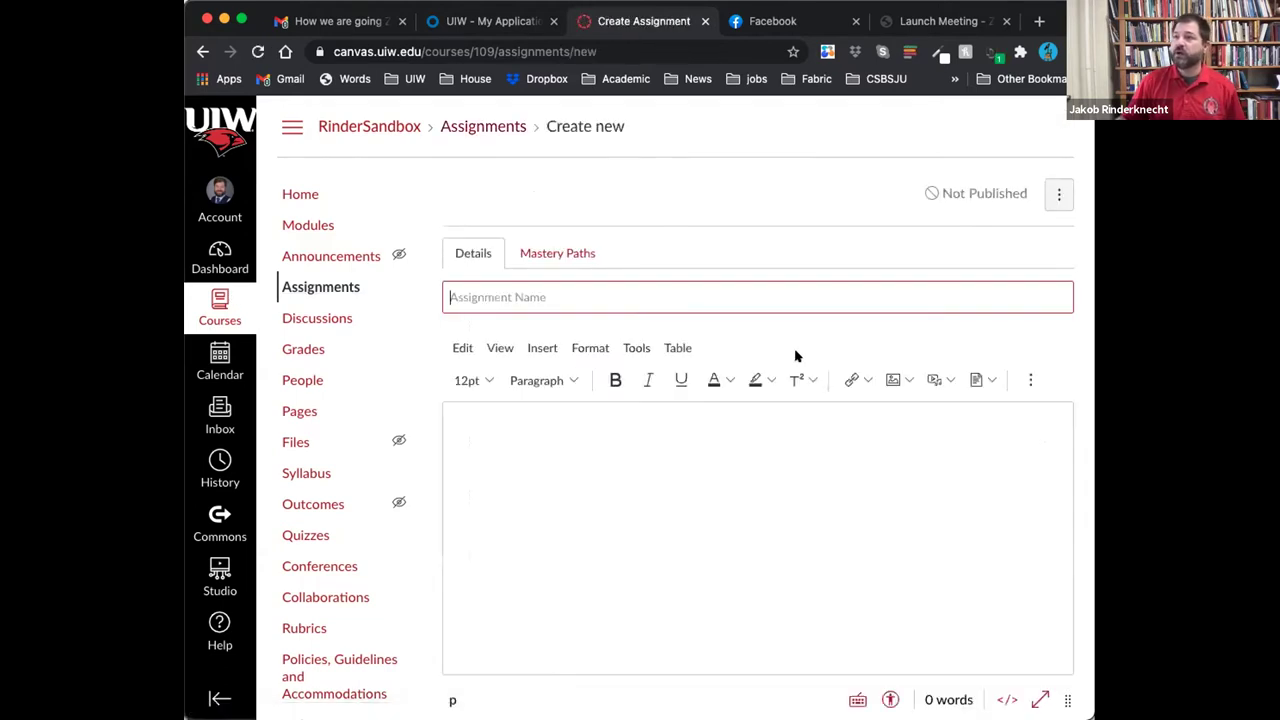
Examine the new assignment's points, assignment group, grade display and submission type options.
{"action": "scroll", "coordinate": [795, 350], "scroll_direction": "down", "scroll_amount": 1}
{"action": "scroll", "coordinate": [594, 240], "scroll_direction": "down", "scroll_amount": 4}
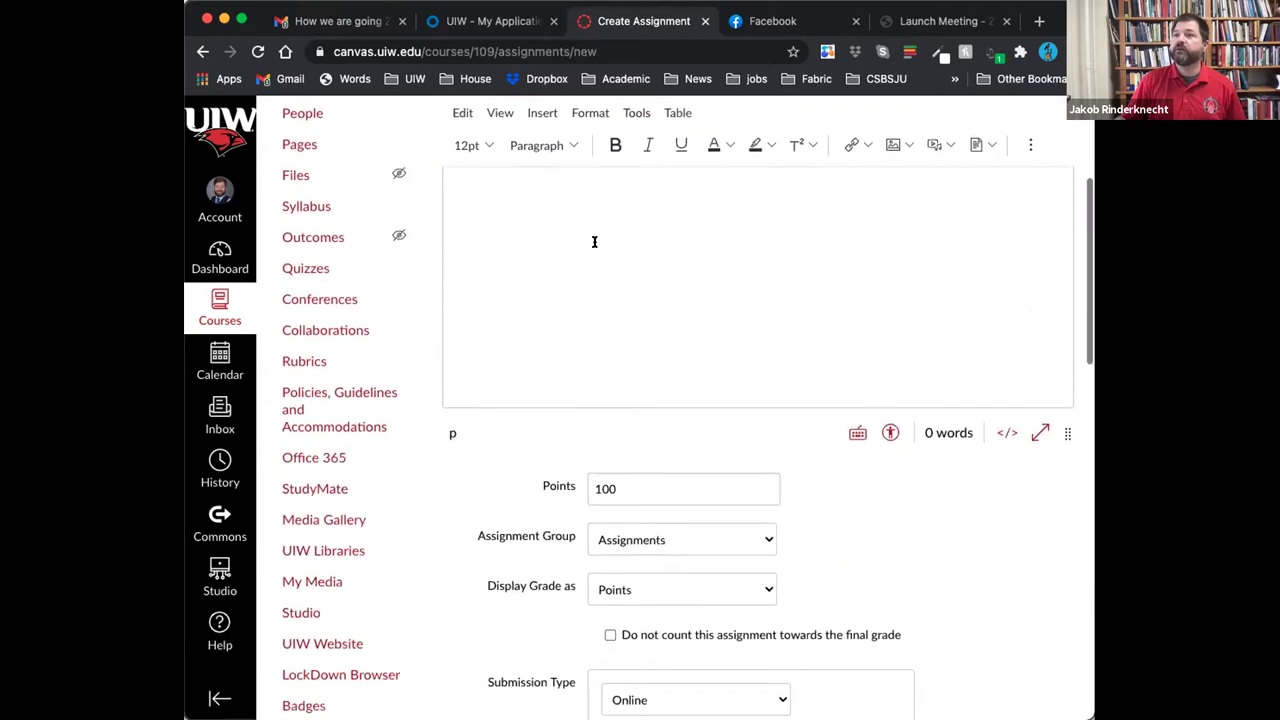
{"action": "scroll", "coordinate": [594, 245], "scroll_direction": "up", "scroll_amount": 3}
{"action": "scroll", "coordinate": [645, 433], "scroll_direction": "down", "scroll_amount": 5}
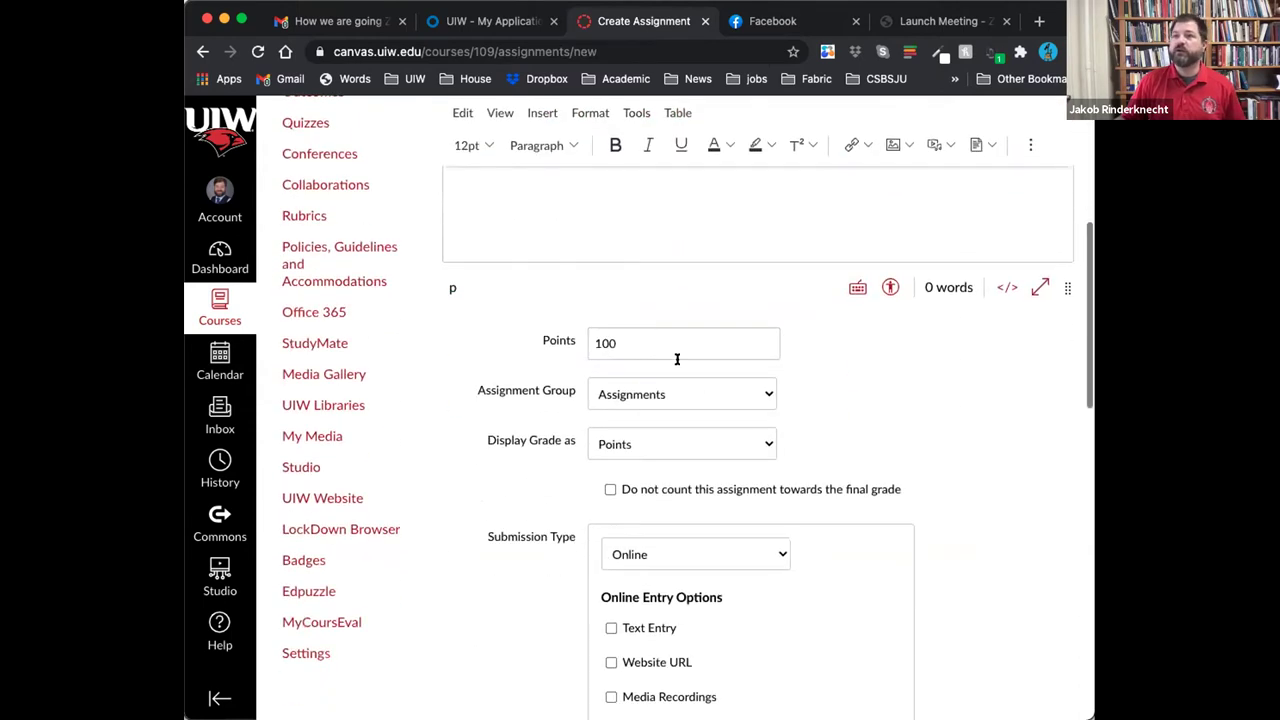
{"action": "left_click", "coordinate": [688, 396]}
{"action": "left_click", "coordinate": [697, 394]}
{"action": "left_click", "coordinate": [700, 449]}
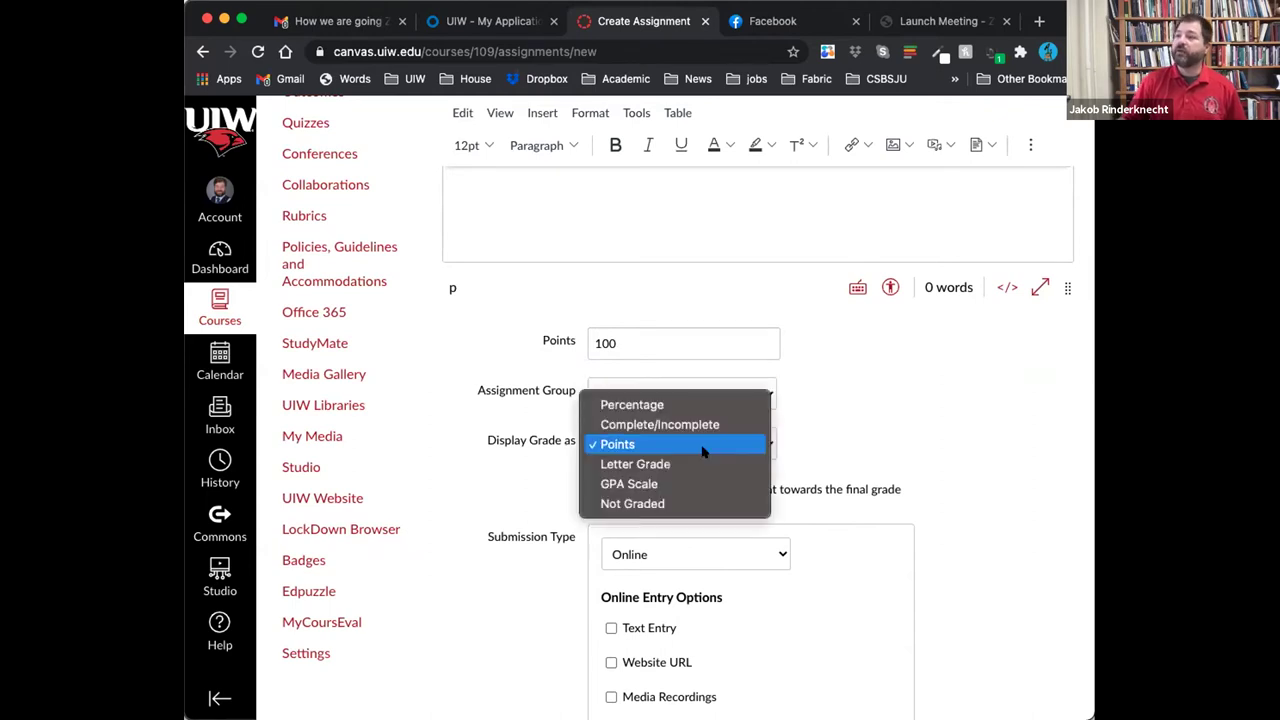
{"action": "left_click", "coordinate": [933, 445]}
{"action": "scroll", "coordinate": [933, 445], "scroll_direction": "down", "scroll_amount": 5}
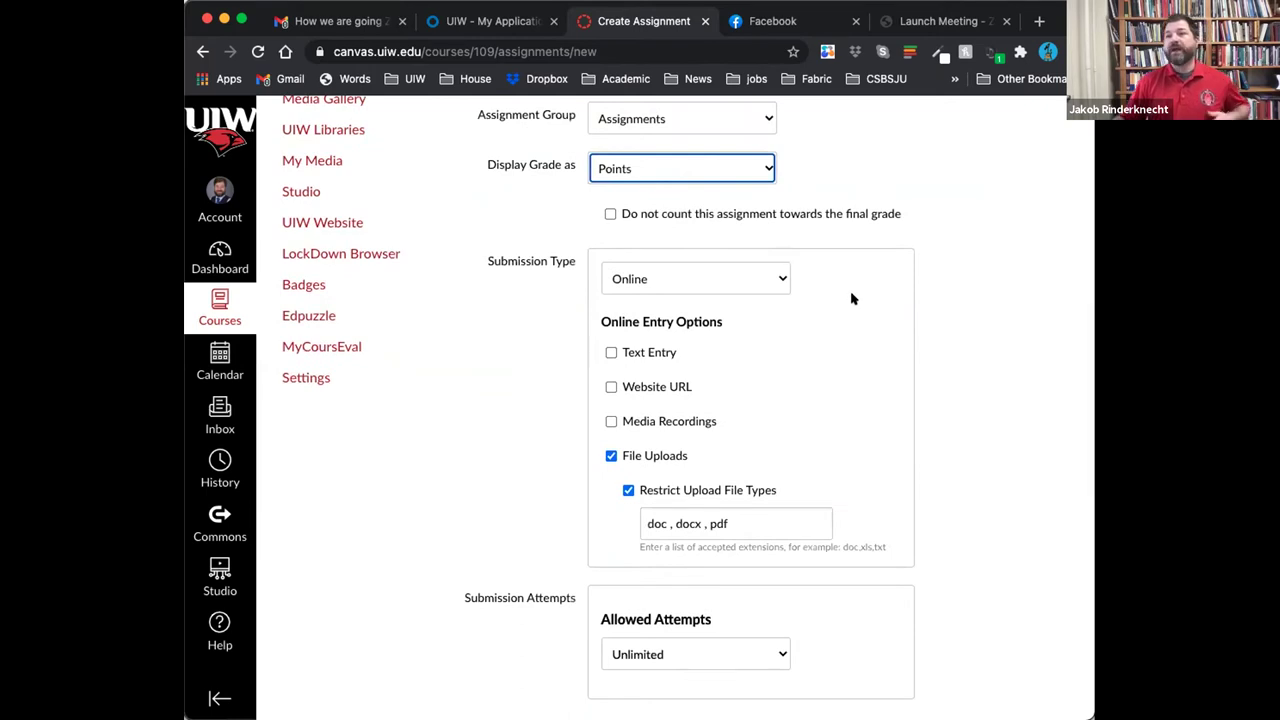
{"action": "left_click", "coordinate": [740, 281]}
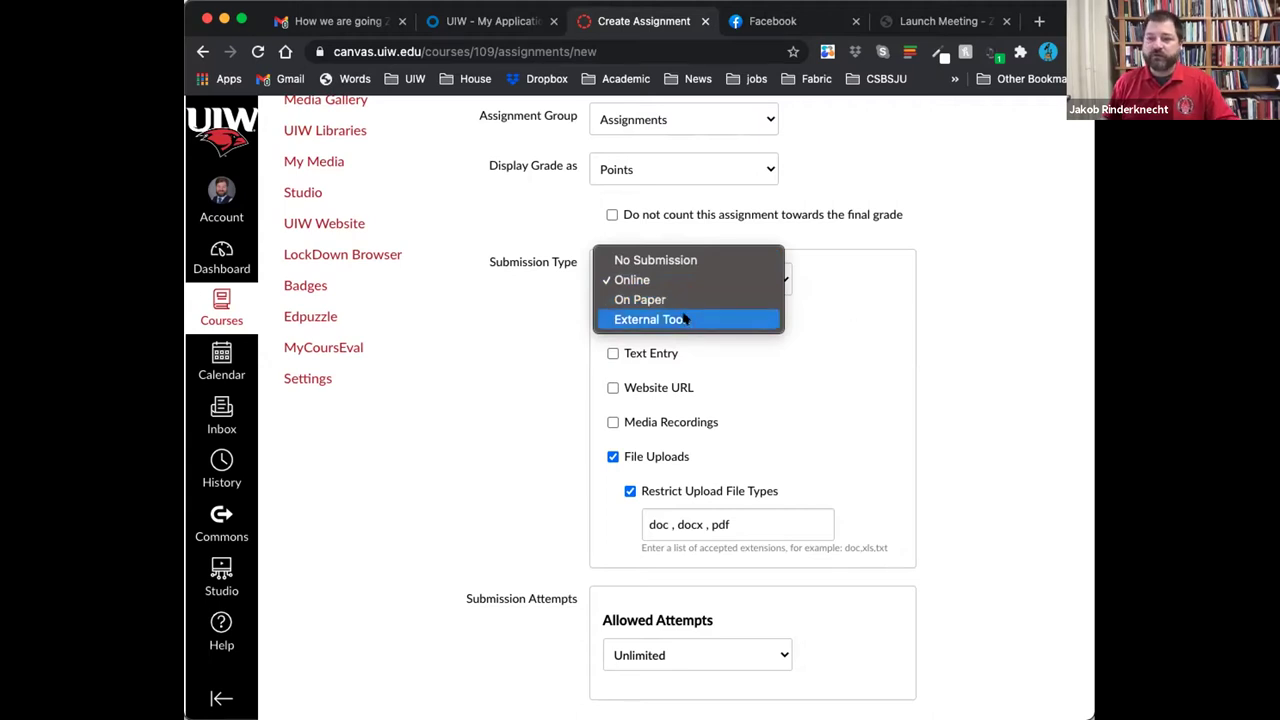
{"action": "left_click", "coordinate": [964, 357]}
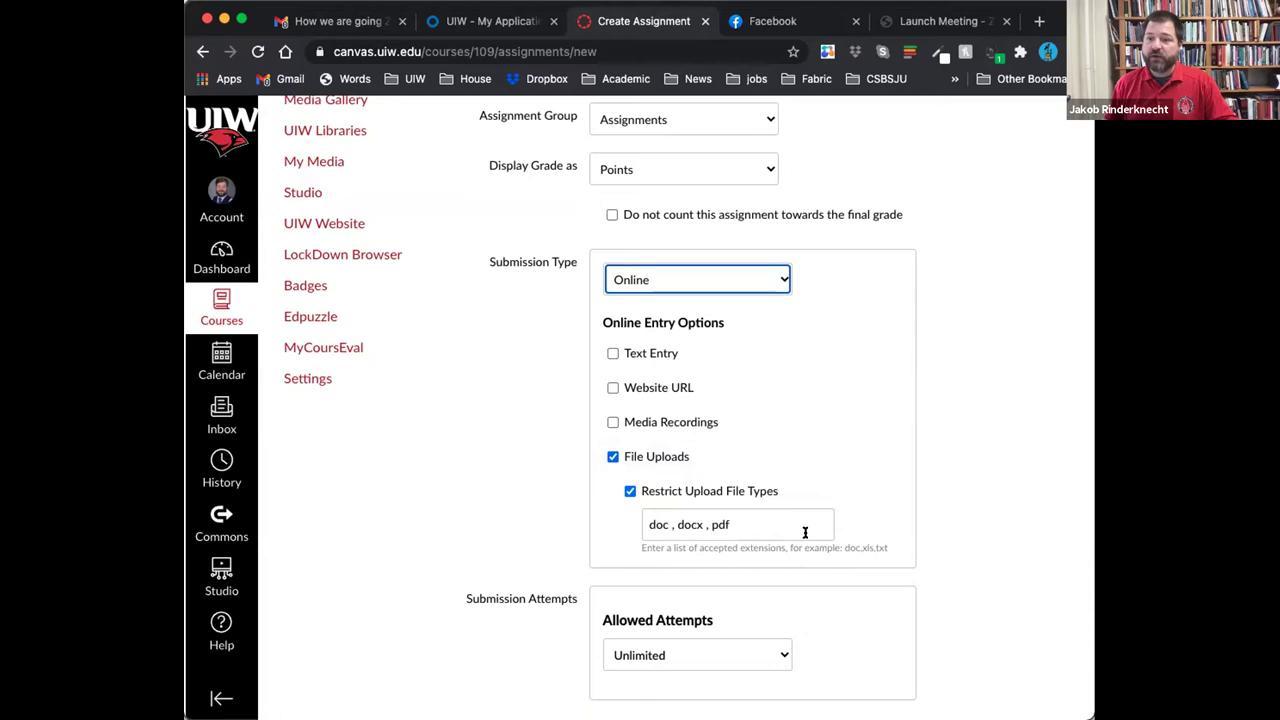
Set the new assignment's plagiarism review to Turnitin.
{"action": "scroll", "coordinate": [805, 532], "scroll_direction": "down", "scroll_amount": 3}
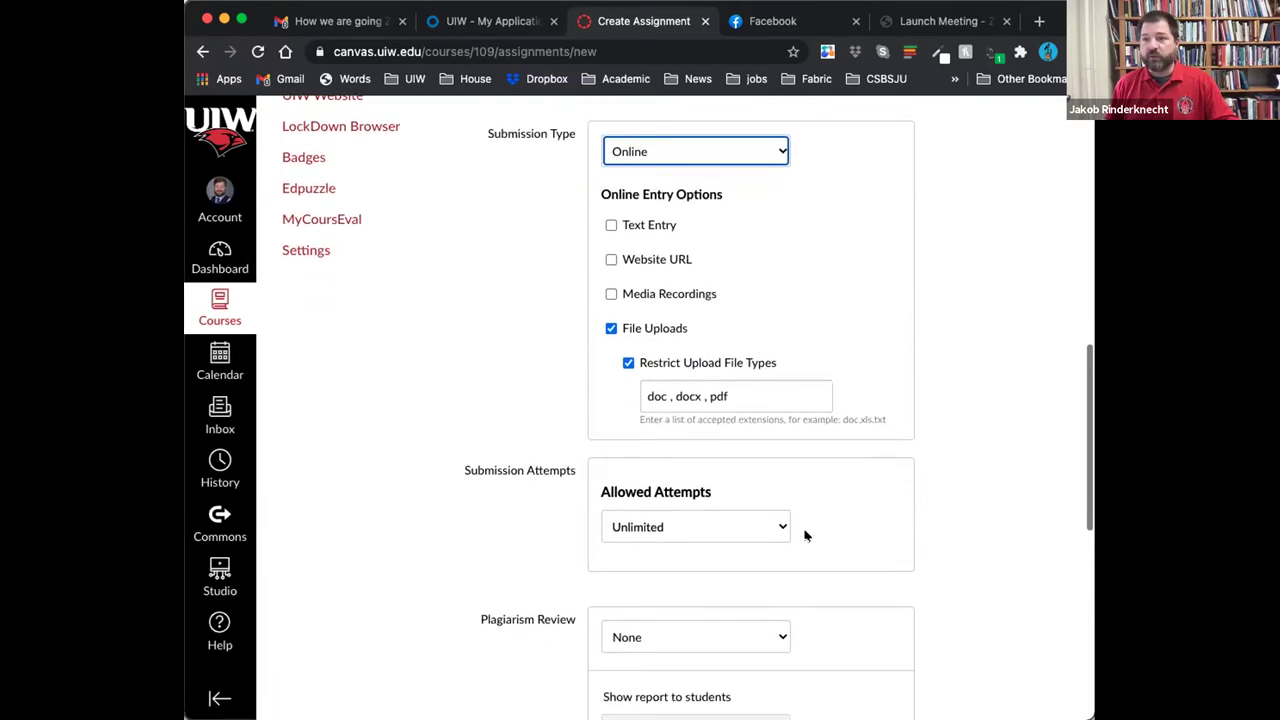
{"action": "scroll", "coordinate": [810, 532], "scroll_direction": "down", "scroll_amount": 1}
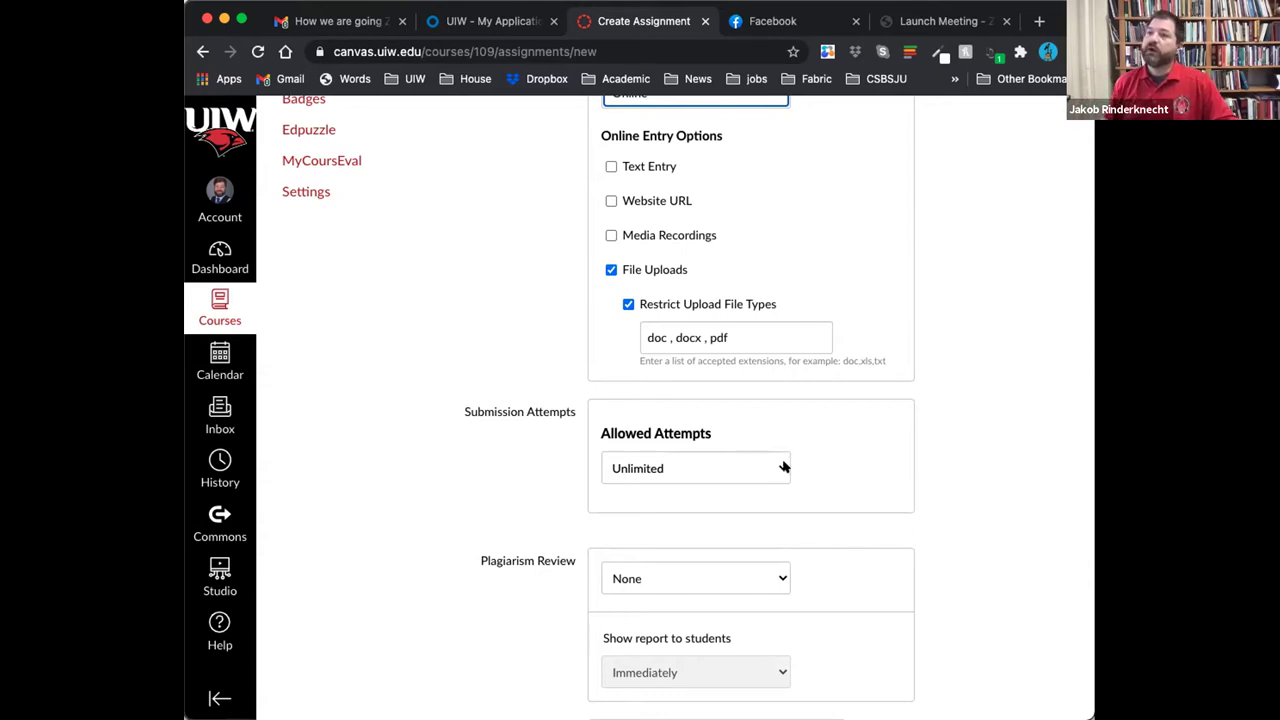
{"action": "scroll", "coordinate": [770, 455], "scroll_direction": "down", "scroll_amount": 3}
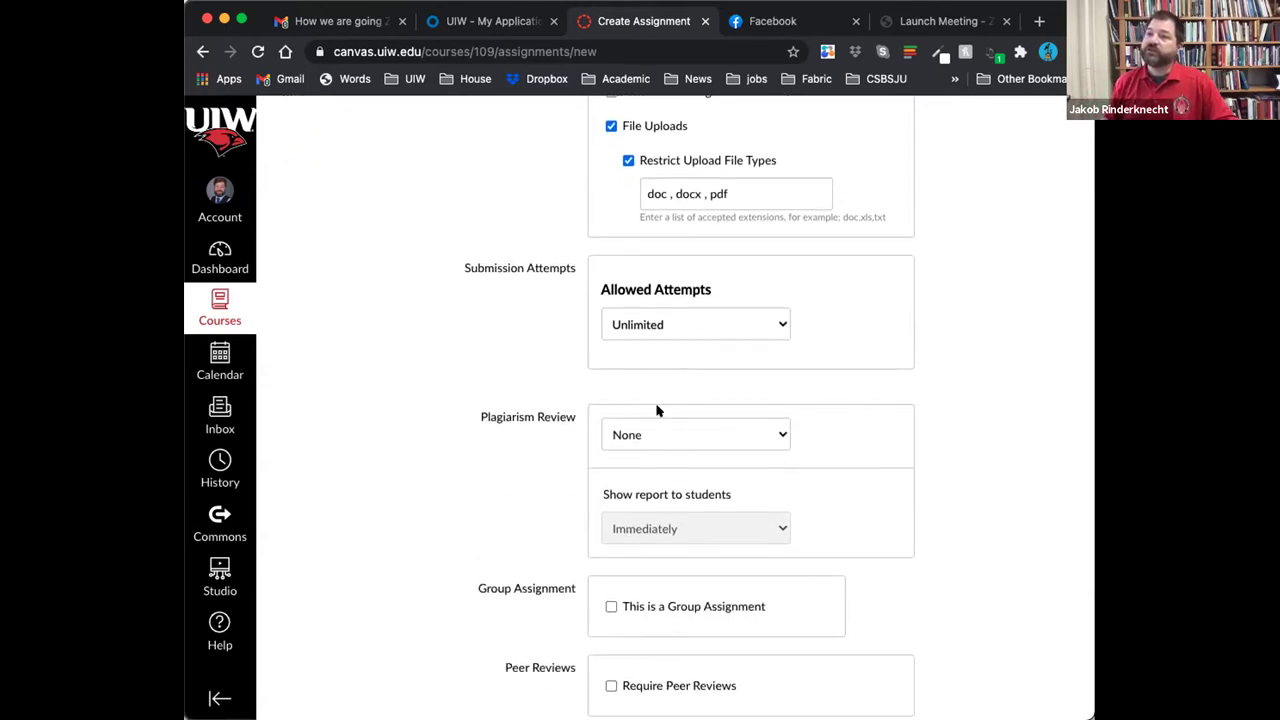
{"action": "left_click", "coordinate": [717, 437]}
{"action": "left_click", "coordinate": [709, 459]}
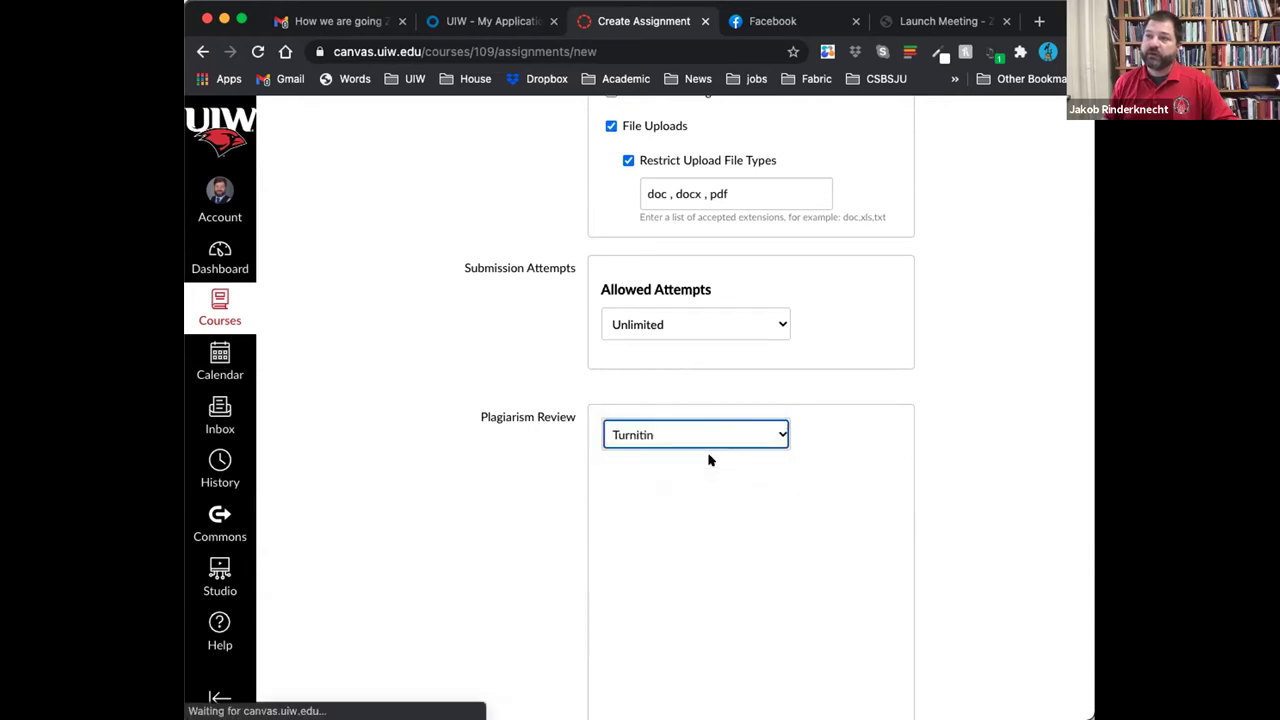
Examine the Turnitin report settings and the group, peer review and assign-to options of the new assignment.
{"action": "scroll", "coordinate": [937, 543], "scroll_direction": "down", "scroll_amount": 5}
{"action": "scroll", "coordinate": [751, 357], "scroll_direction": "up", "scroll_amount": 3}
{"action": "scroll", "coordinate": [746, 357], "scroll_direction": "down", "scroll_amount": 3}
{"action": "scroll", "coordinate": [746, 360], "scroll_direction": "up", "scroll_amount": 3}
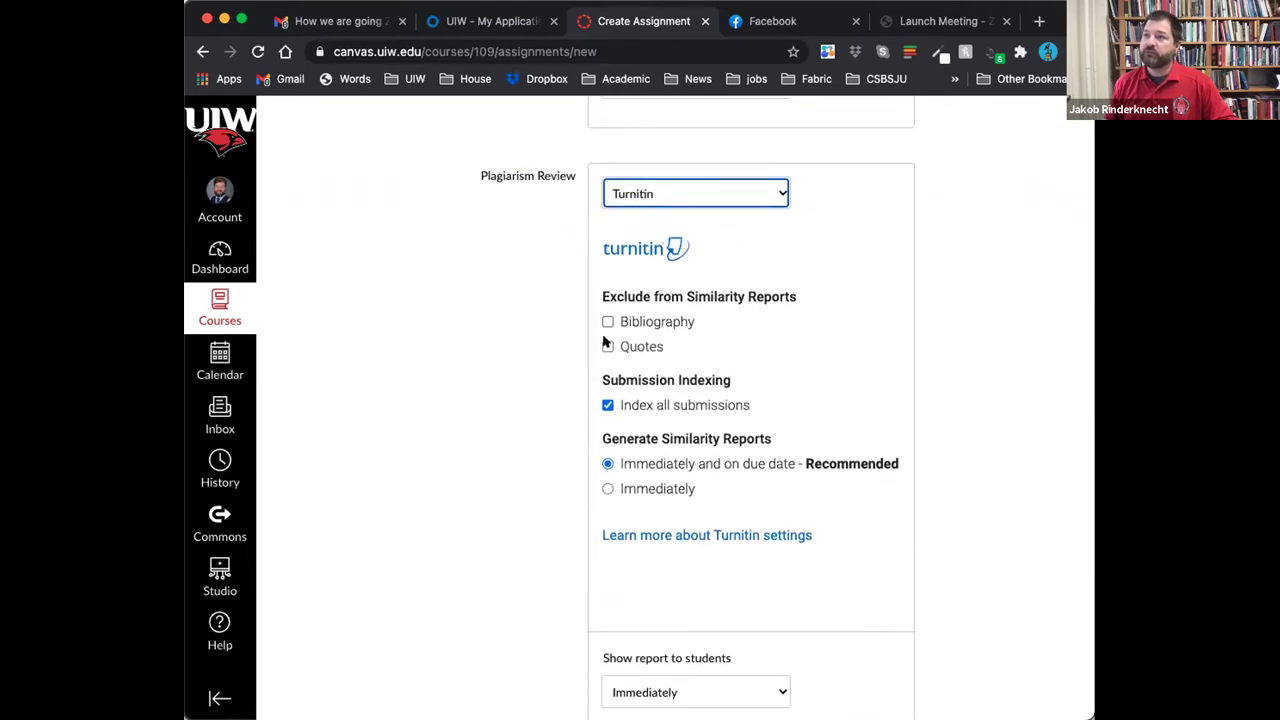
{"action": "scroll", "coordinate": [921, 435], "scroll_direction": "down", "scroll_amount": 5}
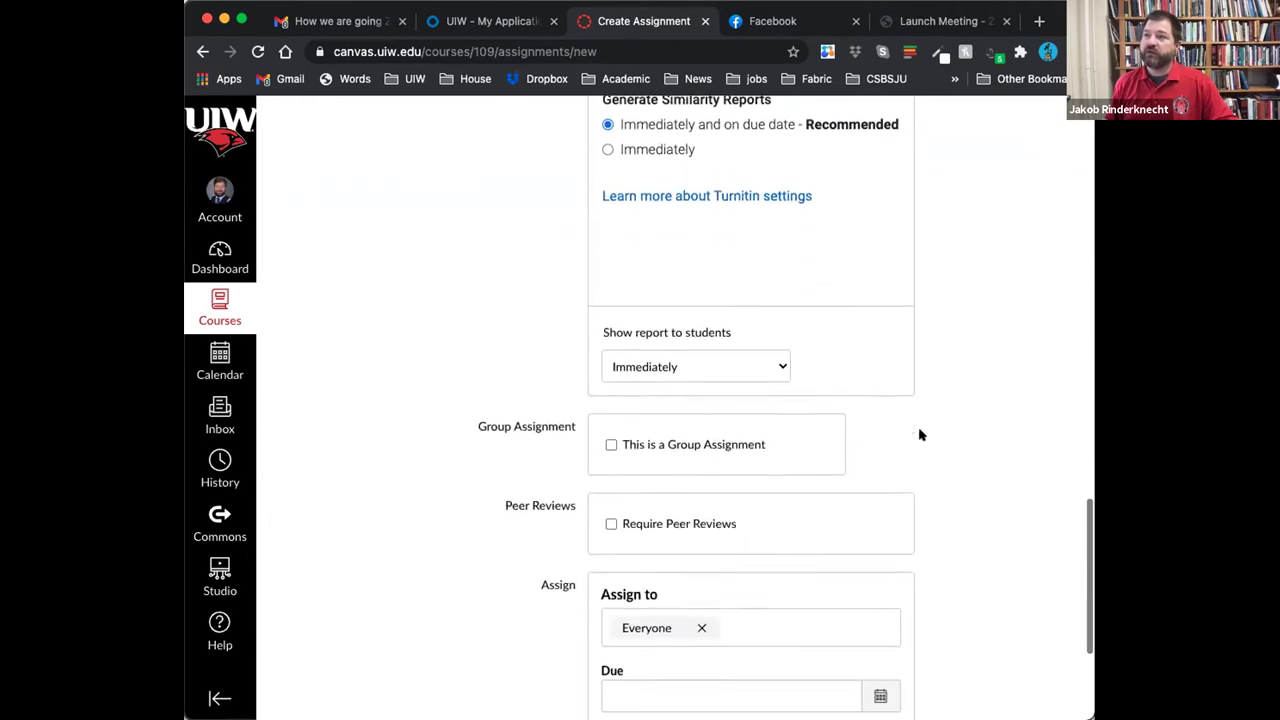
{"action": "scroll", "coordinate": [921, 435], "scroll_direction": "down", "scroll_amount": 1}
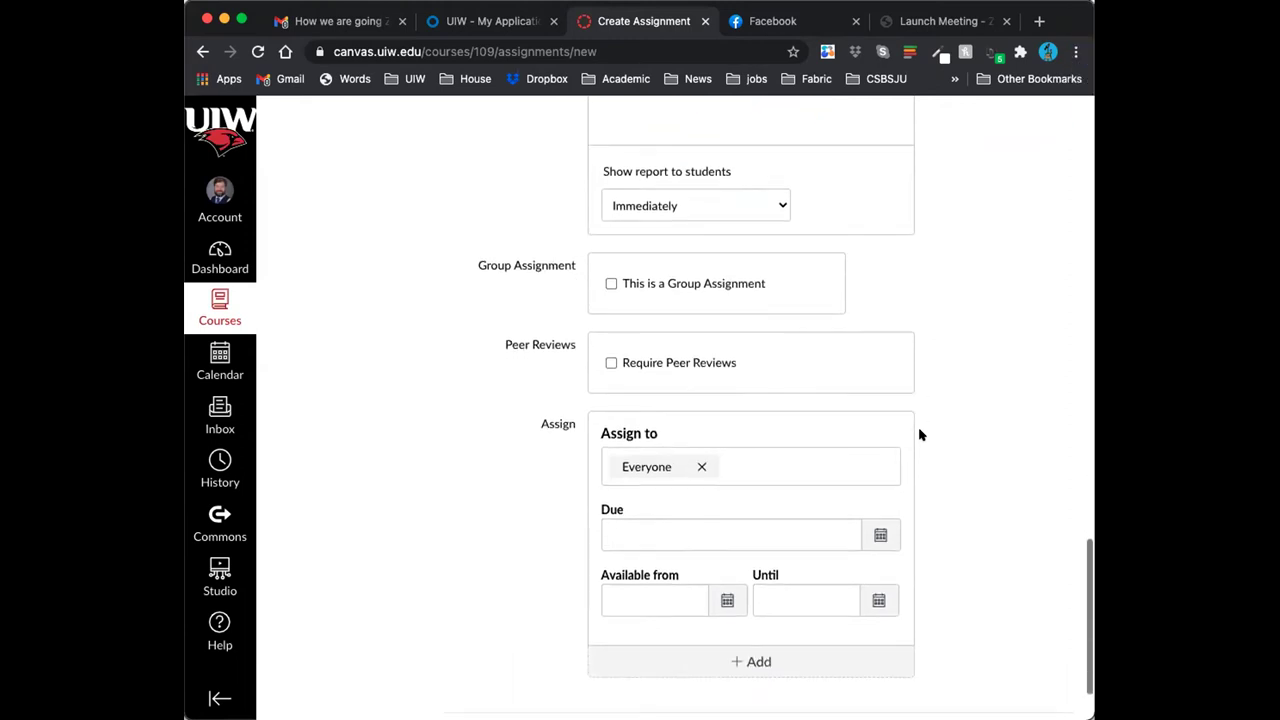
{"action": "scroll", "coordinate": [921, 435], "scroll_direction": "down", "scroll_amount": 1}
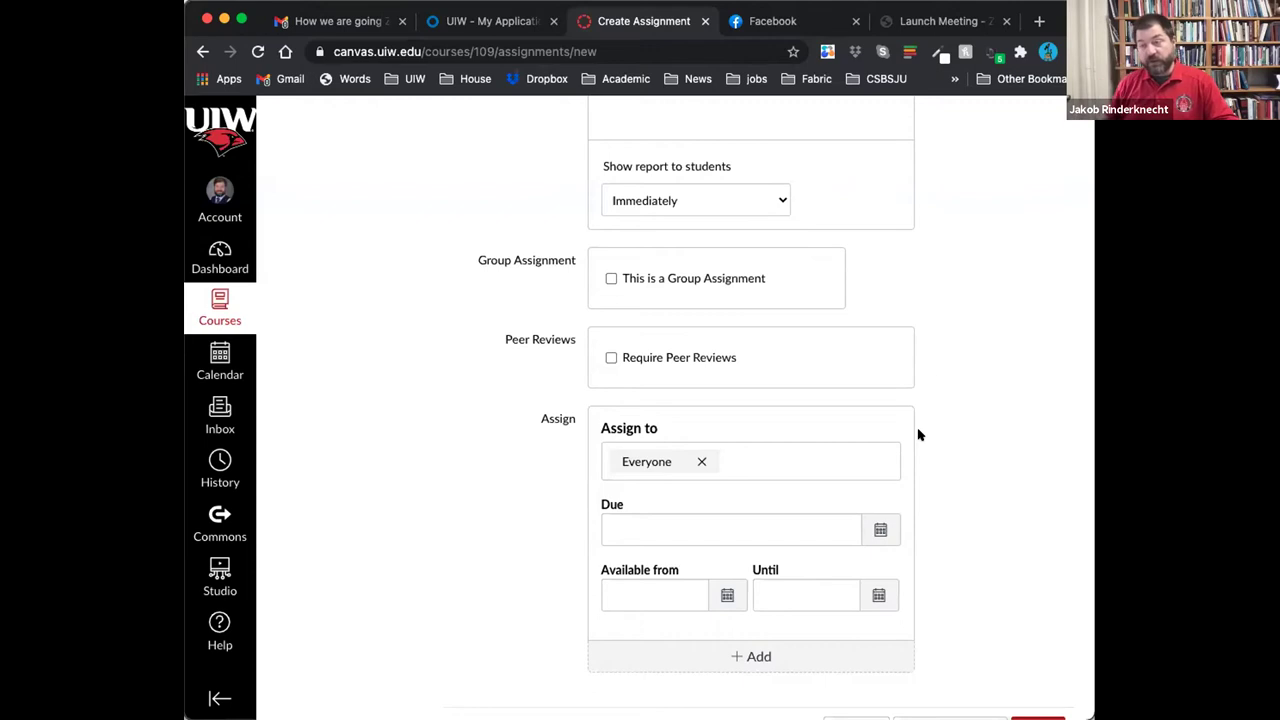
{"action": "scroll", "coordinate": [917, 431], "scroll_direction": "down", "scroll_amount": 1}
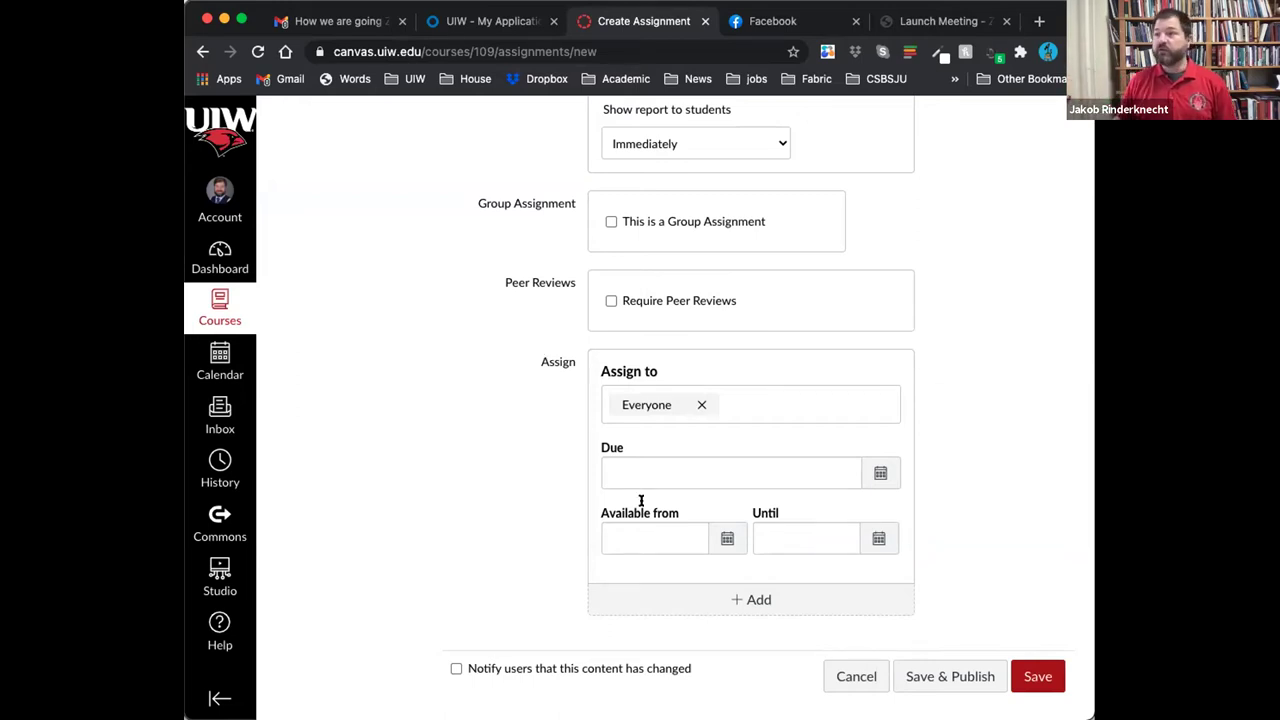
Add a second assign-to block, replace Everyone with one student in the first block, and assign the second block to another student.
{"action": "left_click", "coordinate": [786, 600]}
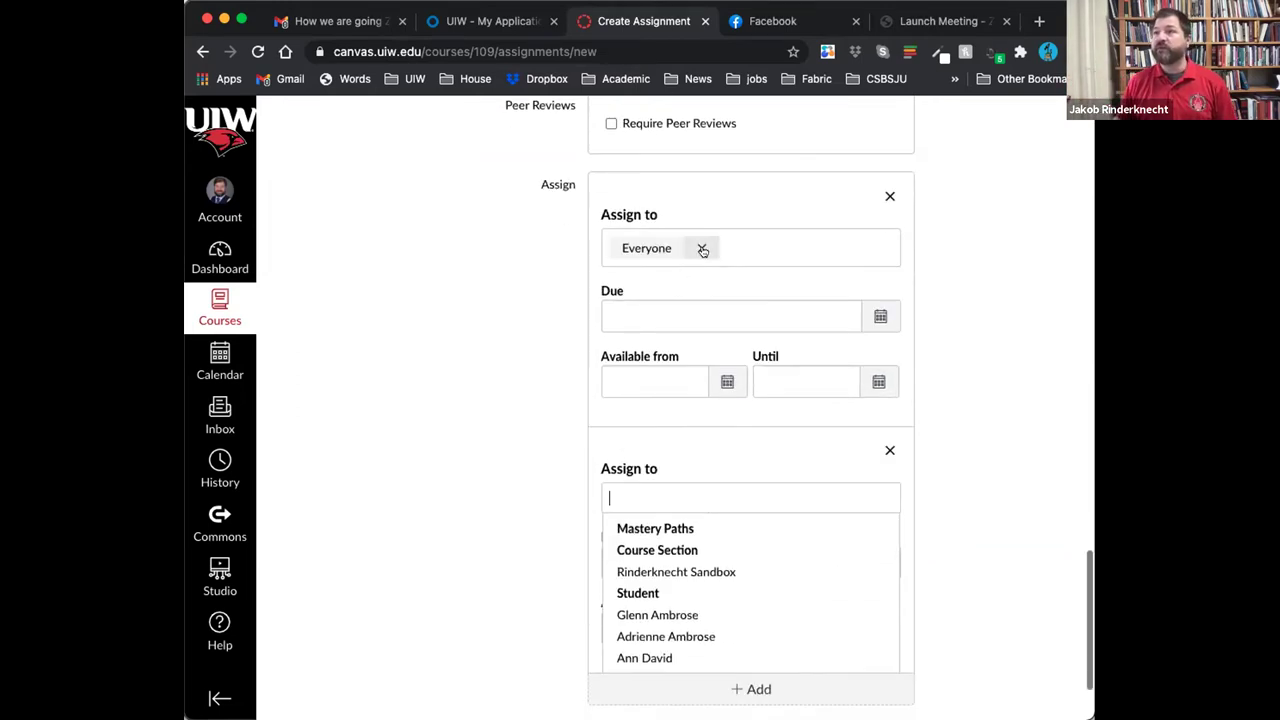
{"action": "left_click", "coordinate": [703, 250]}
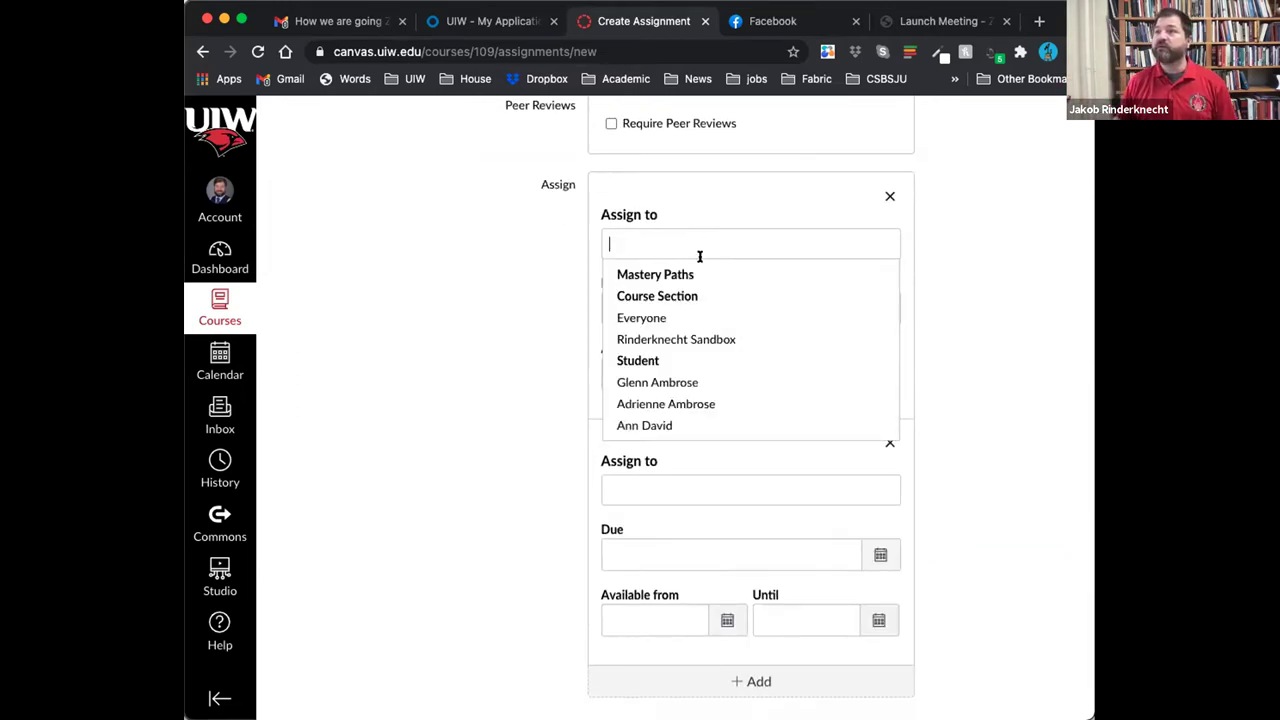
{"action": "left_click", "coordinate": [673, 380]}
{"action": "left_click", "coordinate": [863, 466]}
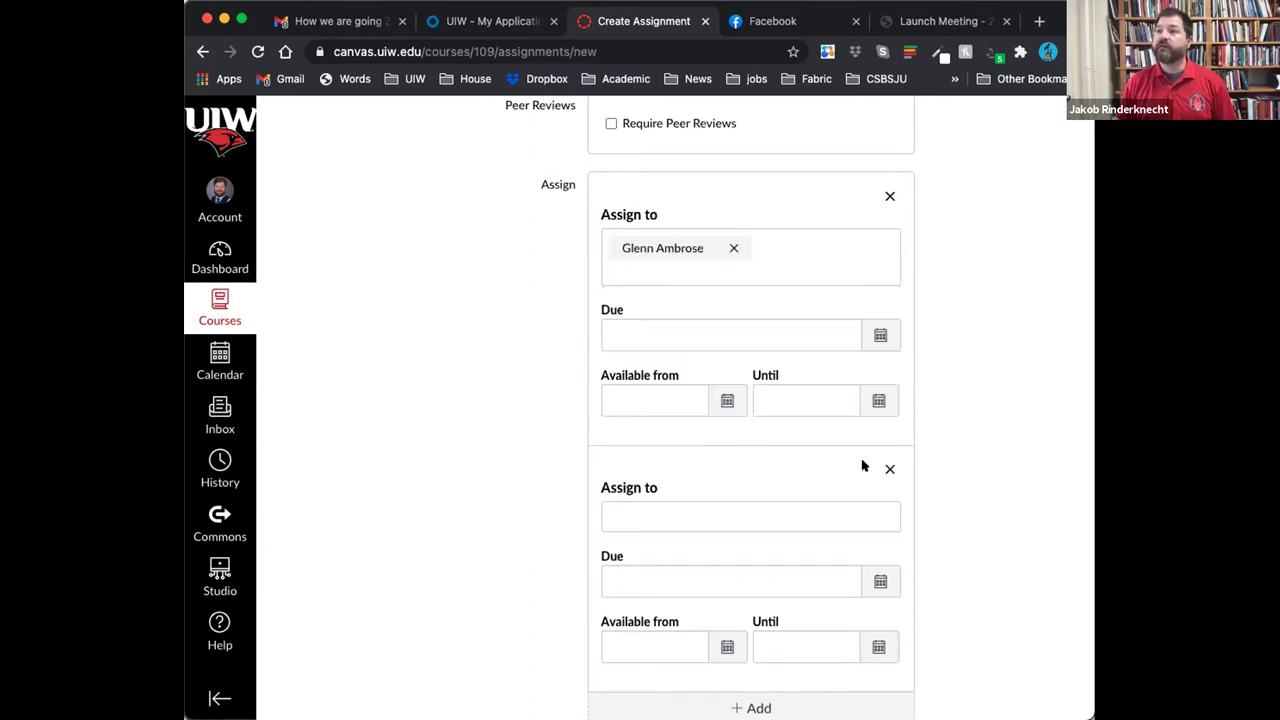
{"action": "left_click", "coordinate": [703, 510]}
{"action": "left_click", "coordinate": [664, 656]}
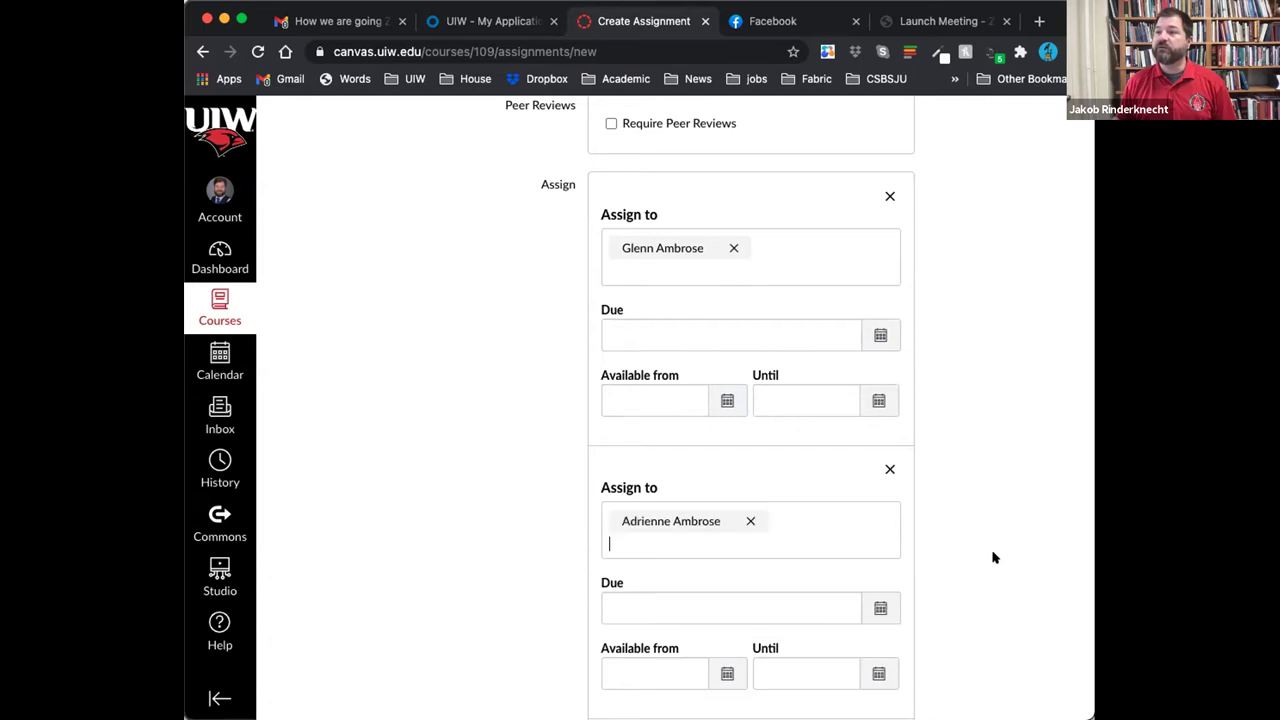
Add a third assign-to block and assign it to the remaining student.
{"action": "scroll", "coordinate": [990, 555], "scroll_direction": "down", "scroll_amount": 3}
{"action": "left_click", "coordinate": [734, 569]}
{"action": "scroll", "coordinate": [716, 645], "scroll_direction": "down", "scroll_amount": 3}
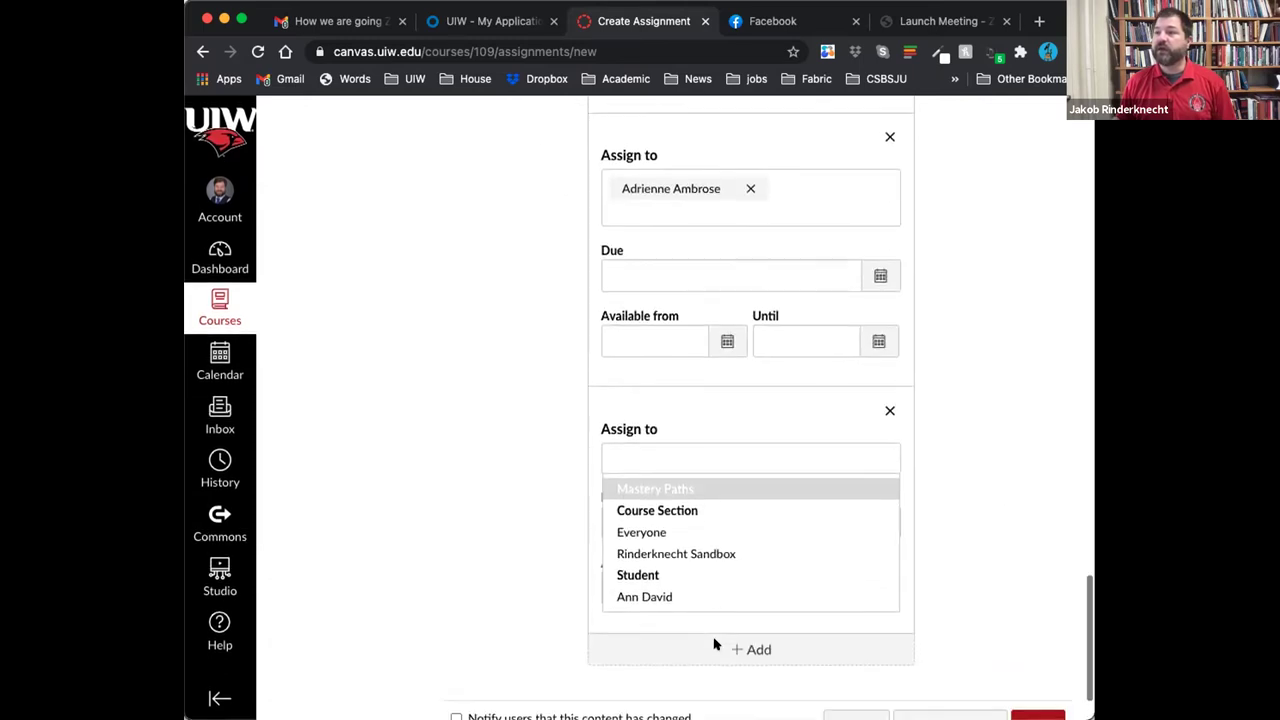
{"action": "left_click", "coordinate": [686, 597]}
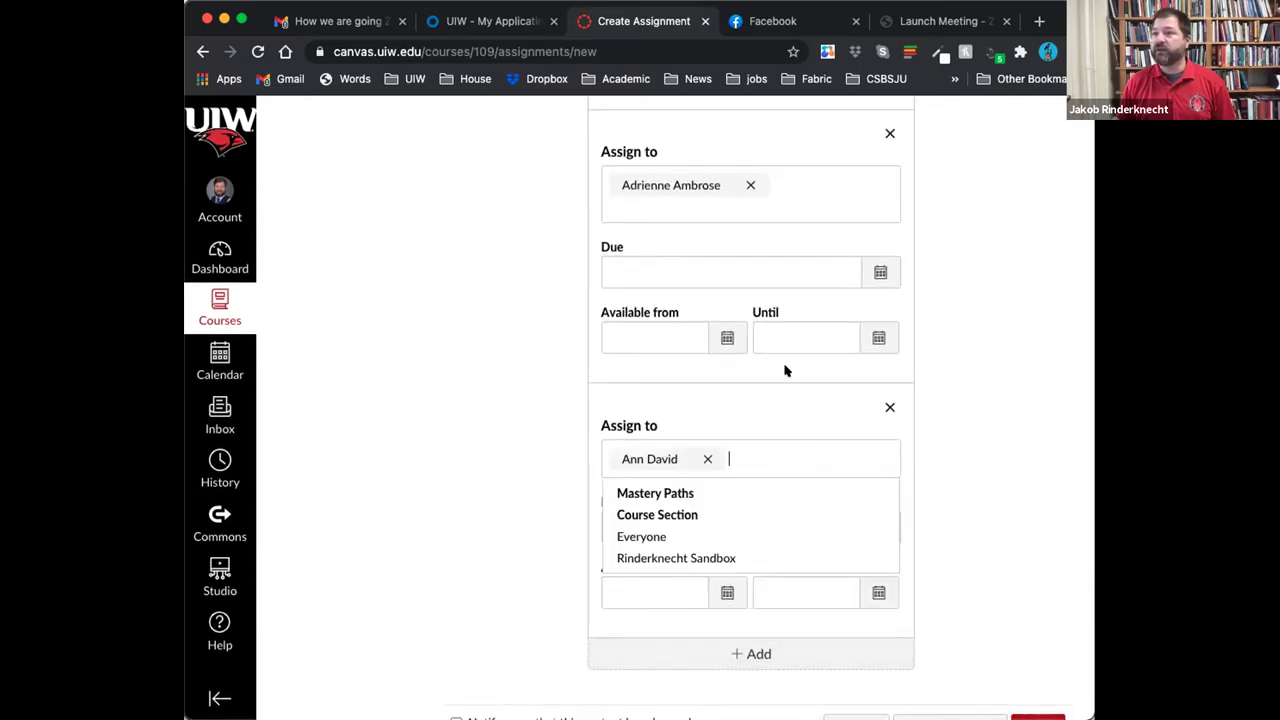
{"action": "scroll", "coordinate": [715, 262], "scroll_direction": "up", "scroll_amount": 3}
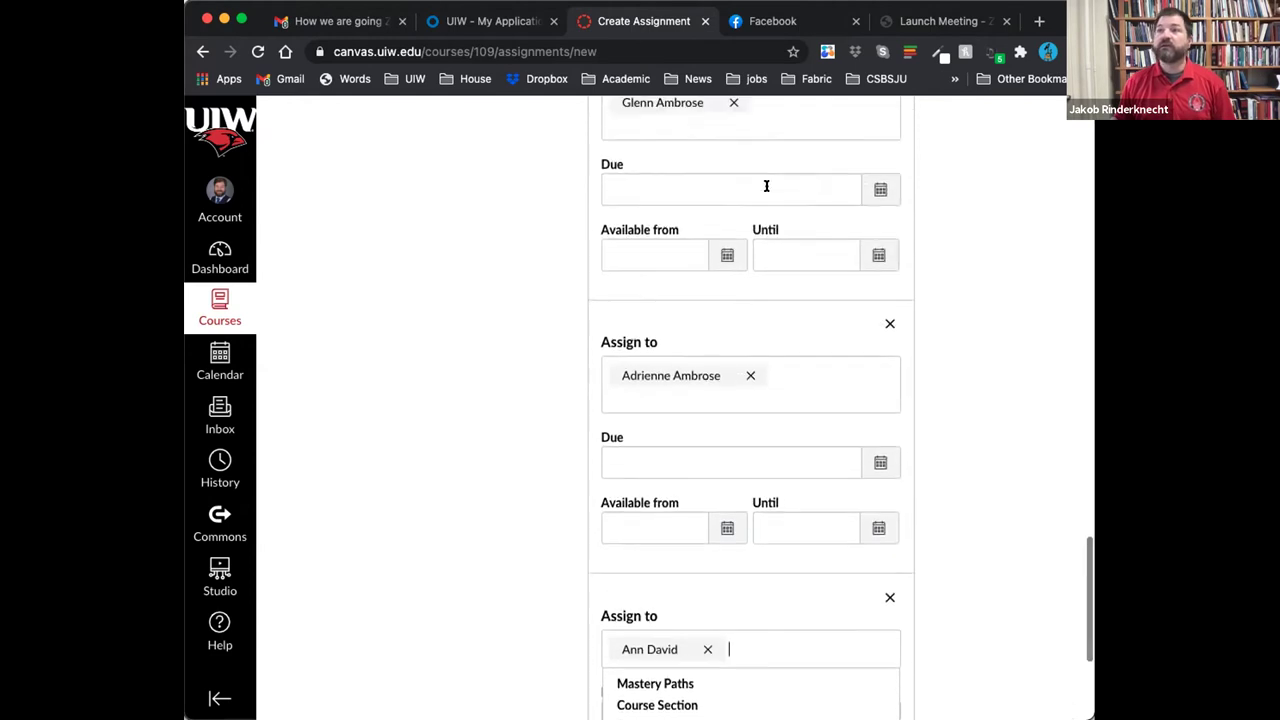
{"action": "scroll", "coordinate": [989, 591], "scroll_direction": "down", "scroll_amount": 4}
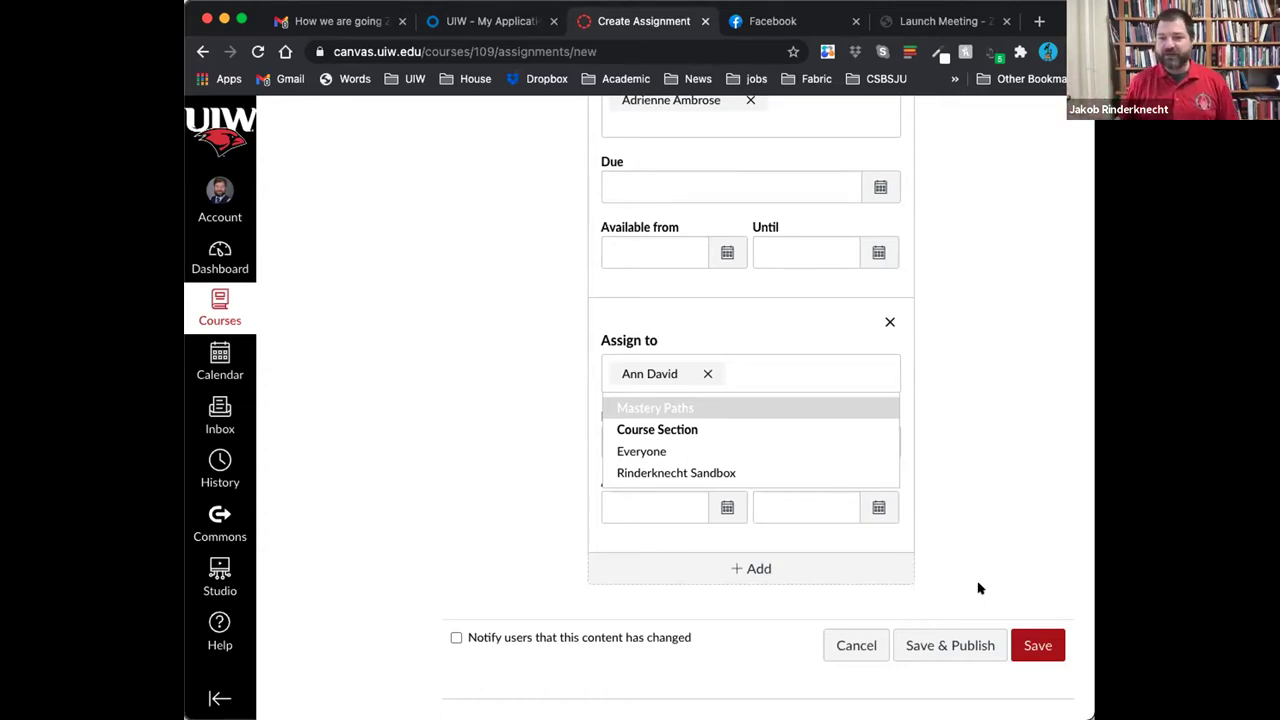
Leave the unsaved assignment for the dashboard and open the Unnamed Quiz submissions in SpeedGrader.
{"action": "scroll", "coordinate": [782, 496], "scroll_direction": "up", "scroll_amount": 2}
{"action": "scroll", "coordinate": [782, 496], "scroll_direction": "up", "scroll_amount": 20}
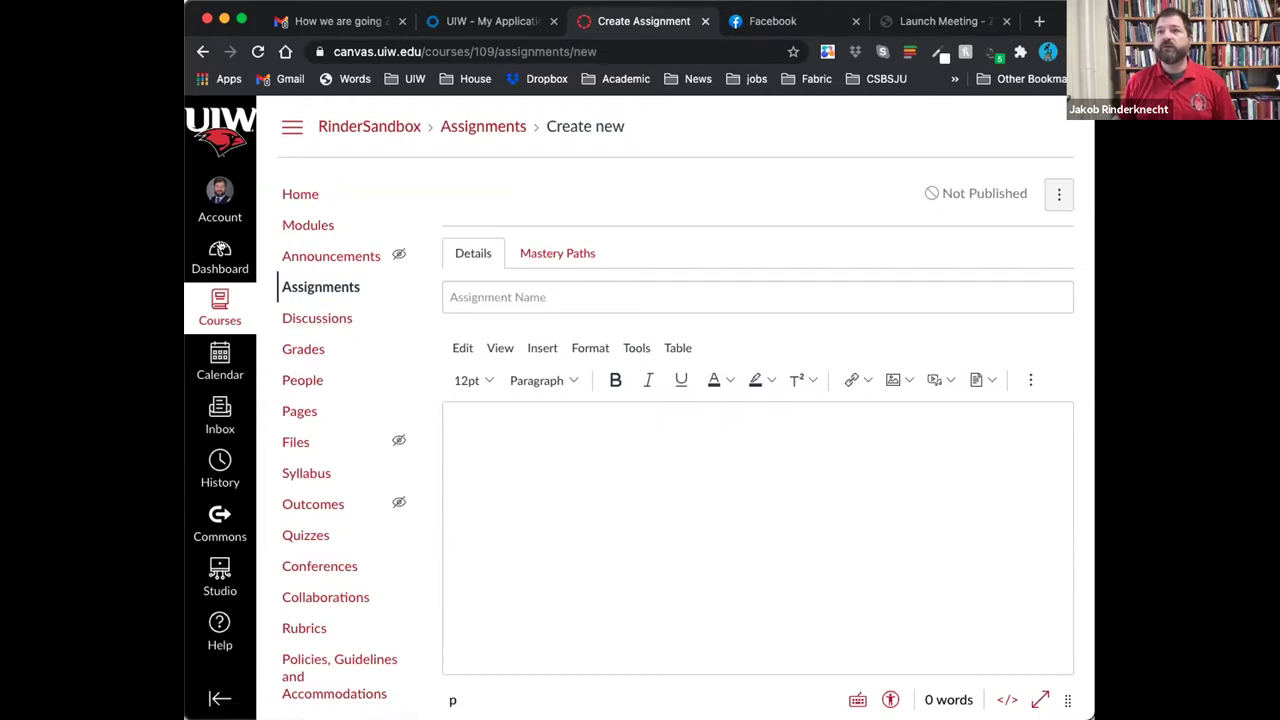
{"action": "left_click", "coordinate": [211, 259]}
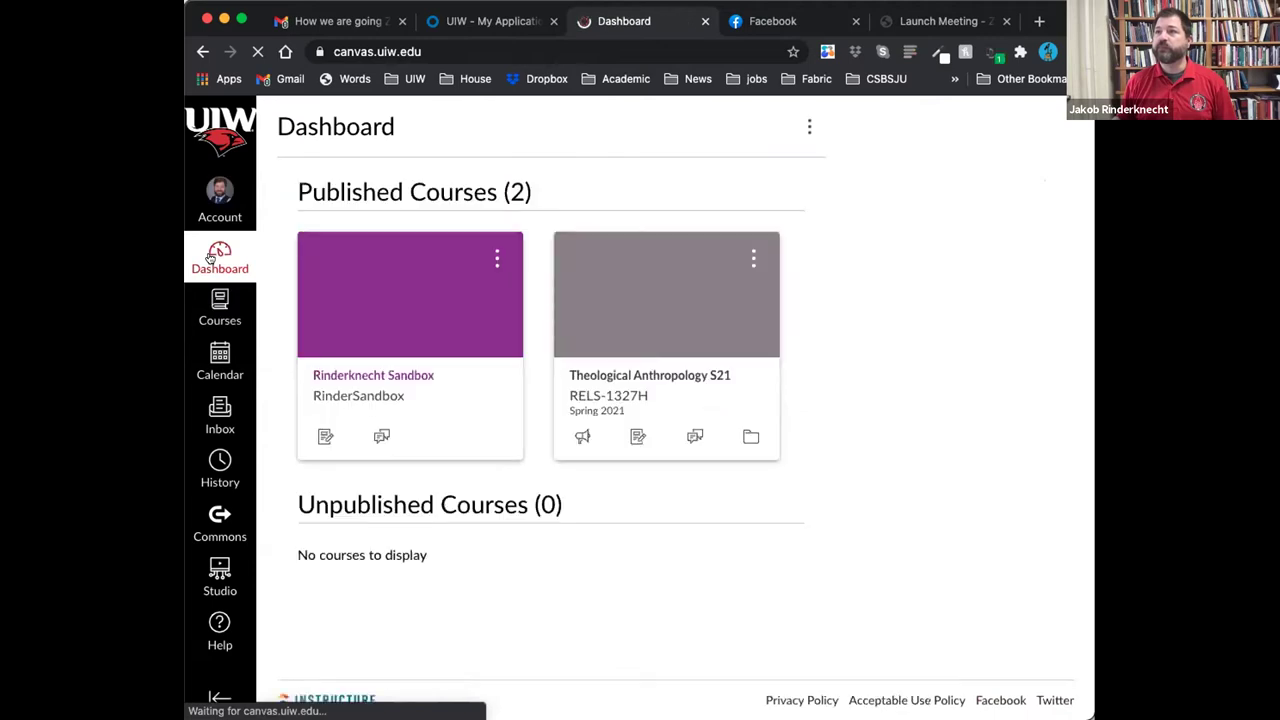
{"action": "left_click", "coordinate": [958, 377]}
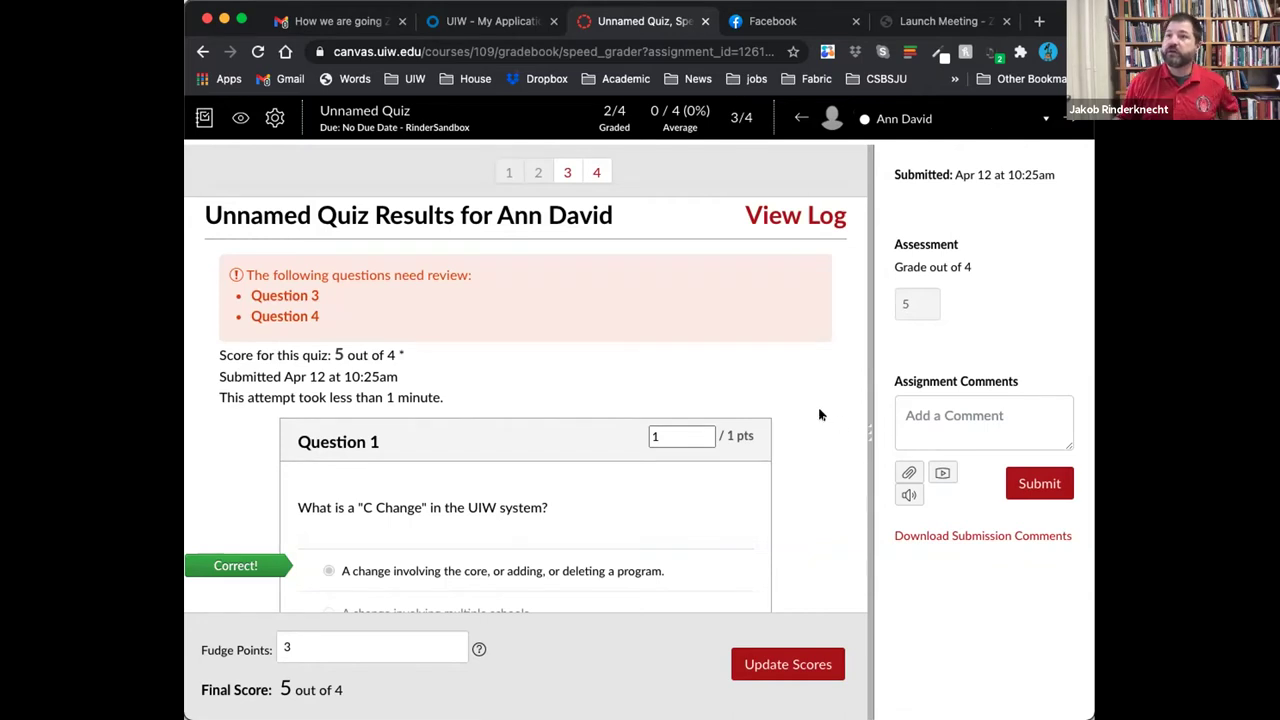
Examine the student's Unnamed Quiz results, including the questions needing review and the automatically scored answers.
{"action": "scroll", "coordinate": [820, 414], "scroll_direction": "down", "scroll_amount": 3}
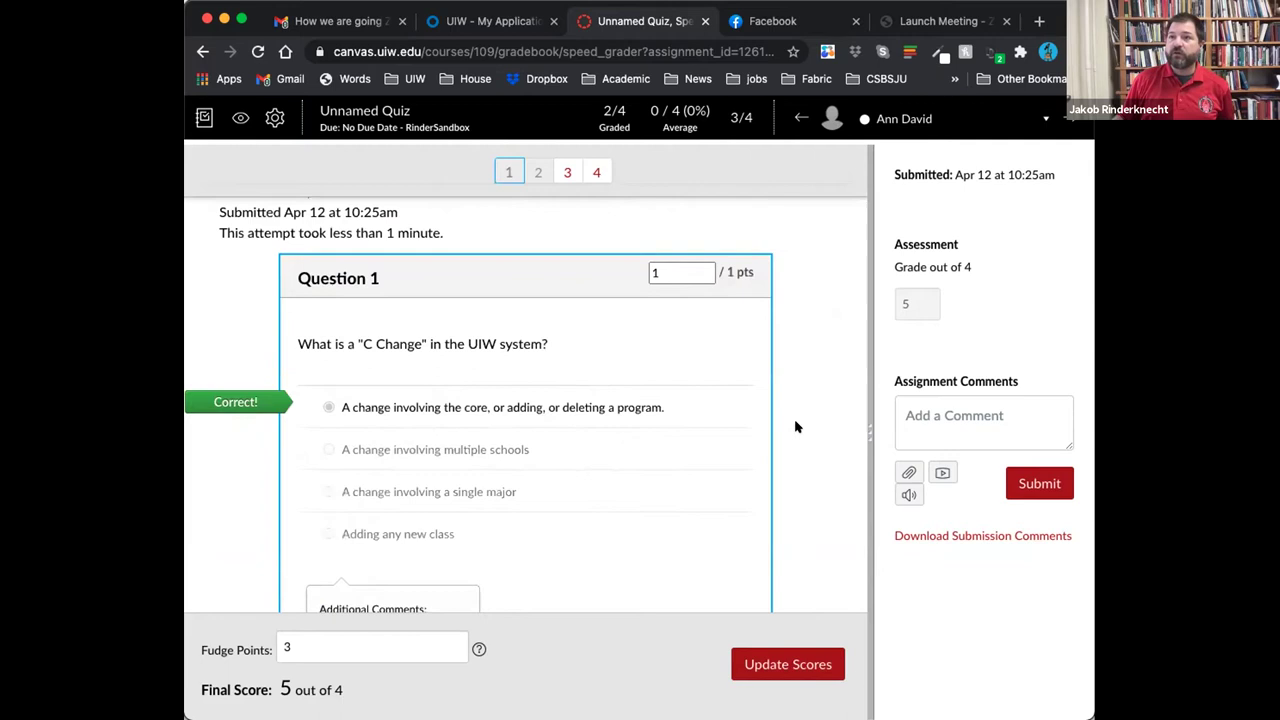
{"action": "scroll", "coordinate": [796, 427], "scroll_direction": "down", "scroll_amount": 4}
{"action": "scroll", "coordinate": [796, 427], "scroll_direction": "up", "scroll_amount": 2}
{"action": "scroll", "coordinate": [796, 428], "scroll_direction": "up", "scroll_amount": 1}
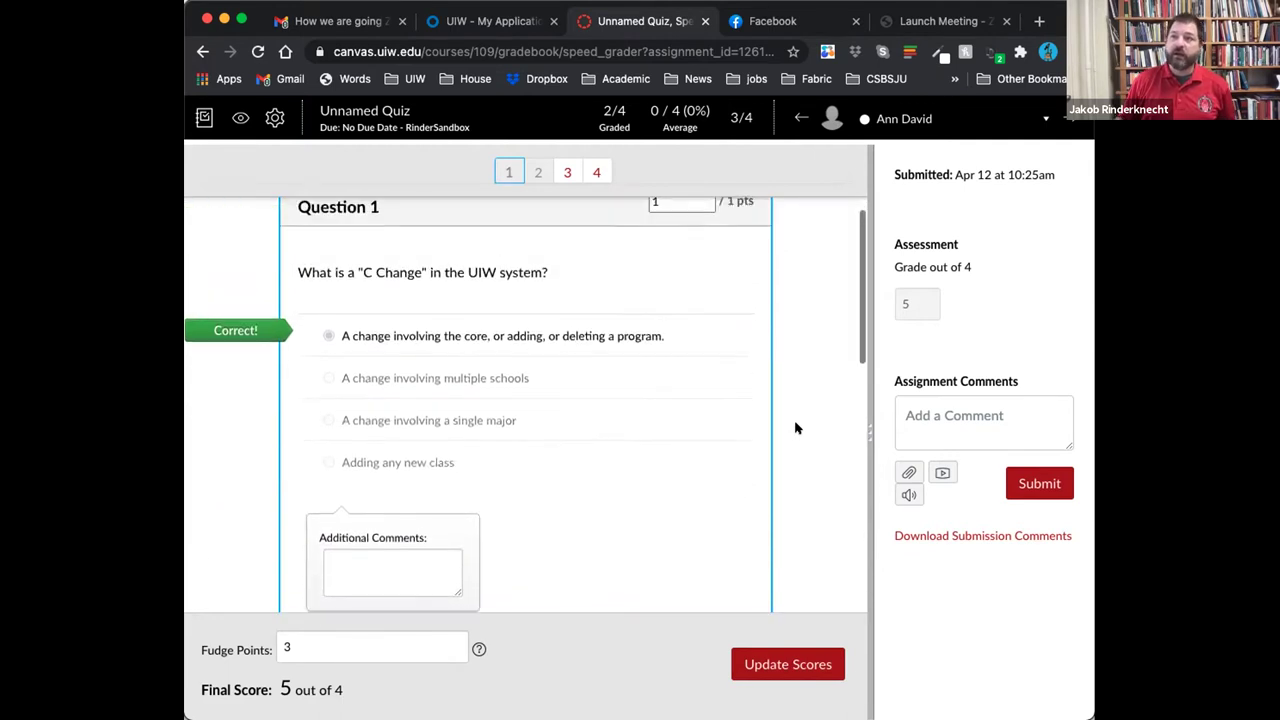
{"action": "scroll", "coordinate": [606, 691], "scroll_direction": "up", "scroll_amount": 1}
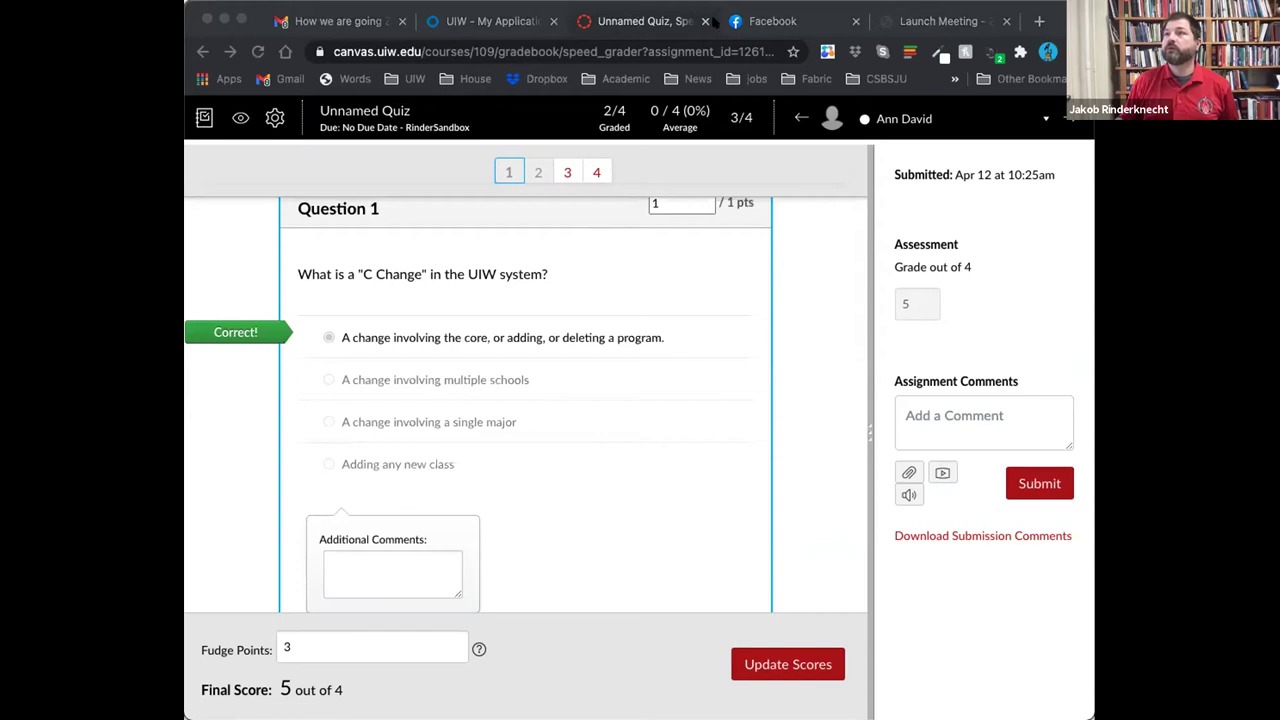
{"action": "left_click", "coordinate": [671, 24]}
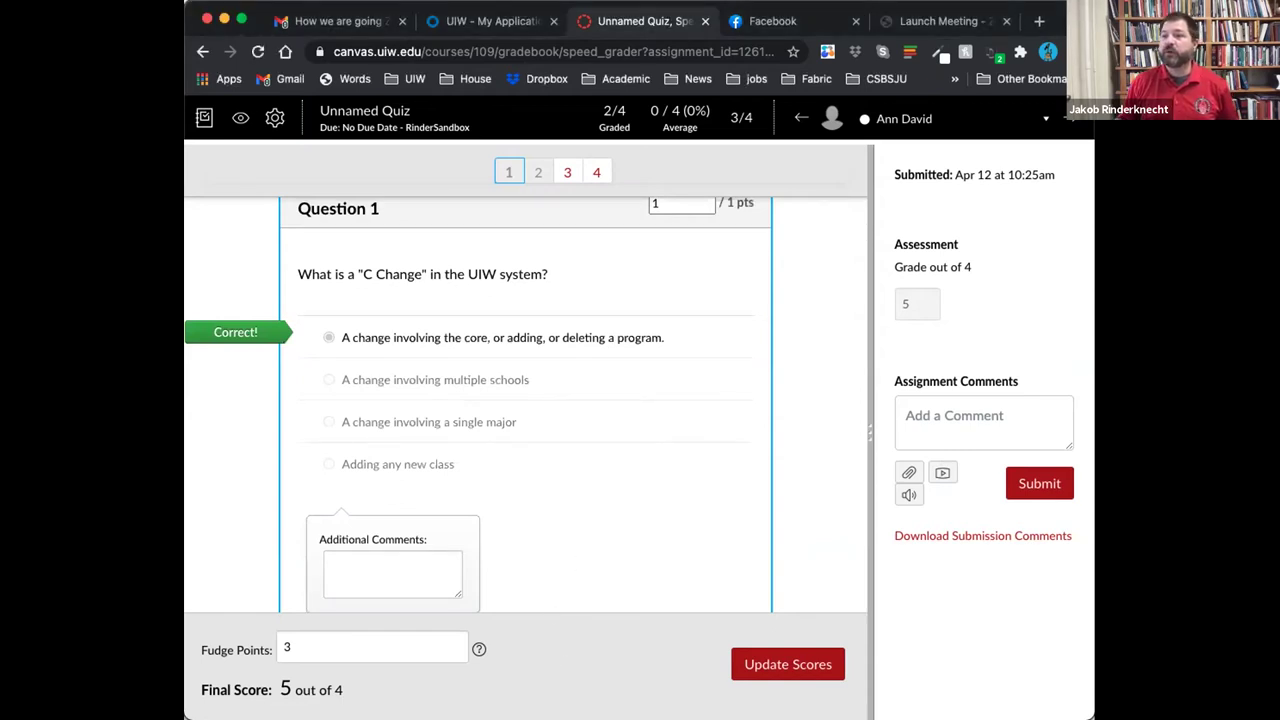
{"action": "scroll", "coordinate": [509, 480], "scroll_direction": "down", "scroll_amount": 3}
{"action": "scroll", "coordinate": [460, 380], "scroll_direction": "up", "scroll_amount": 1}
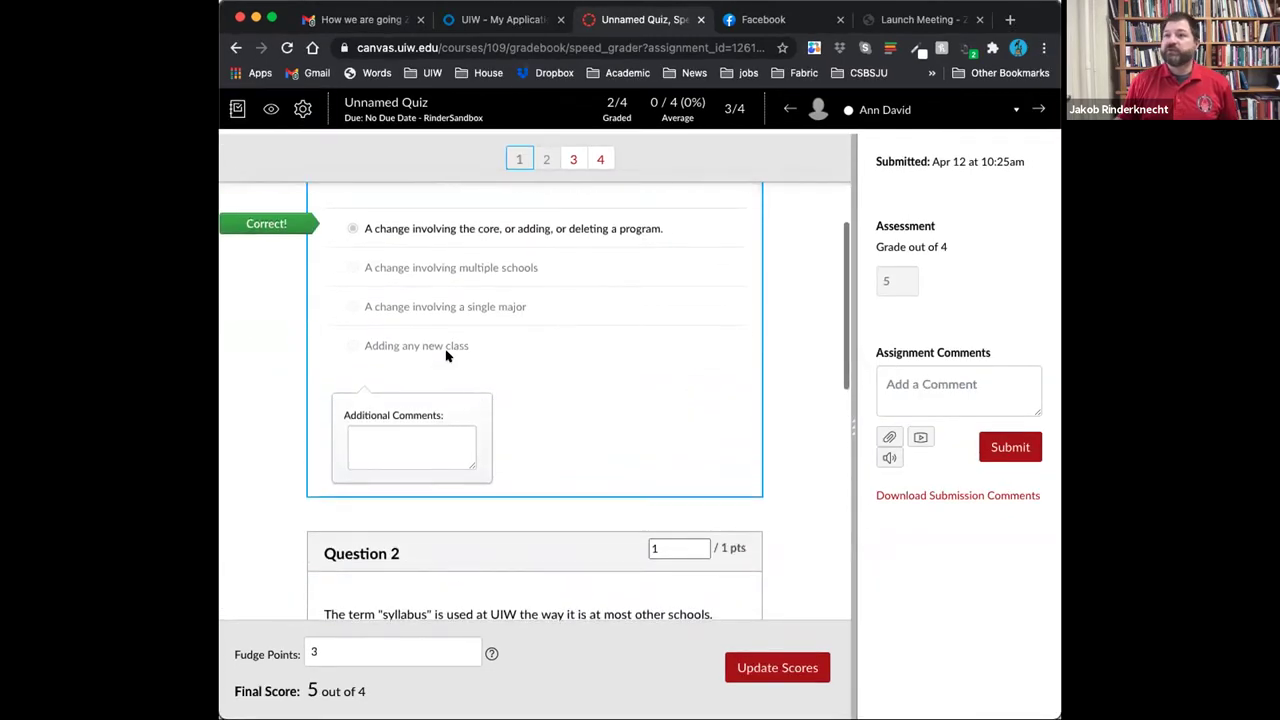
{"action": "scroll", "coordinate": [460, 360], "scroll_direction": "up", "scroll_amount": 5}
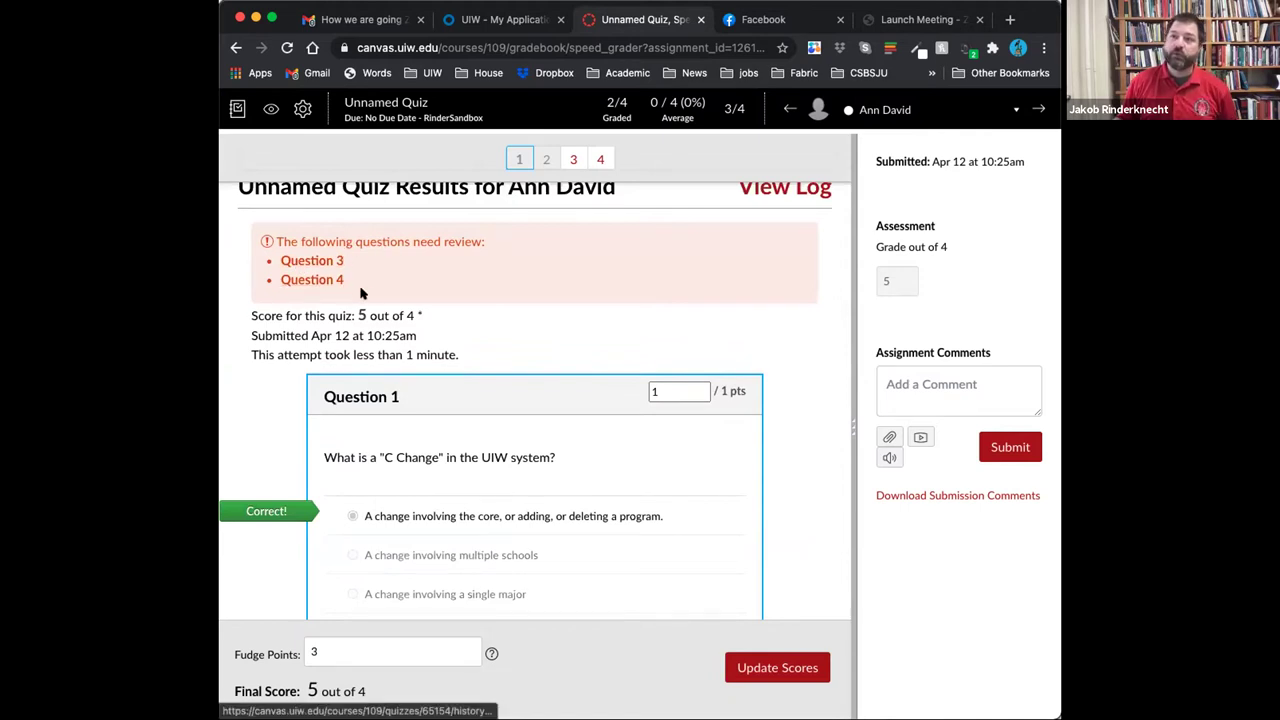
{"action": "scroll", "coordinate": [378, 300], "scroll_direction": "down", "scroll_amount": 4}
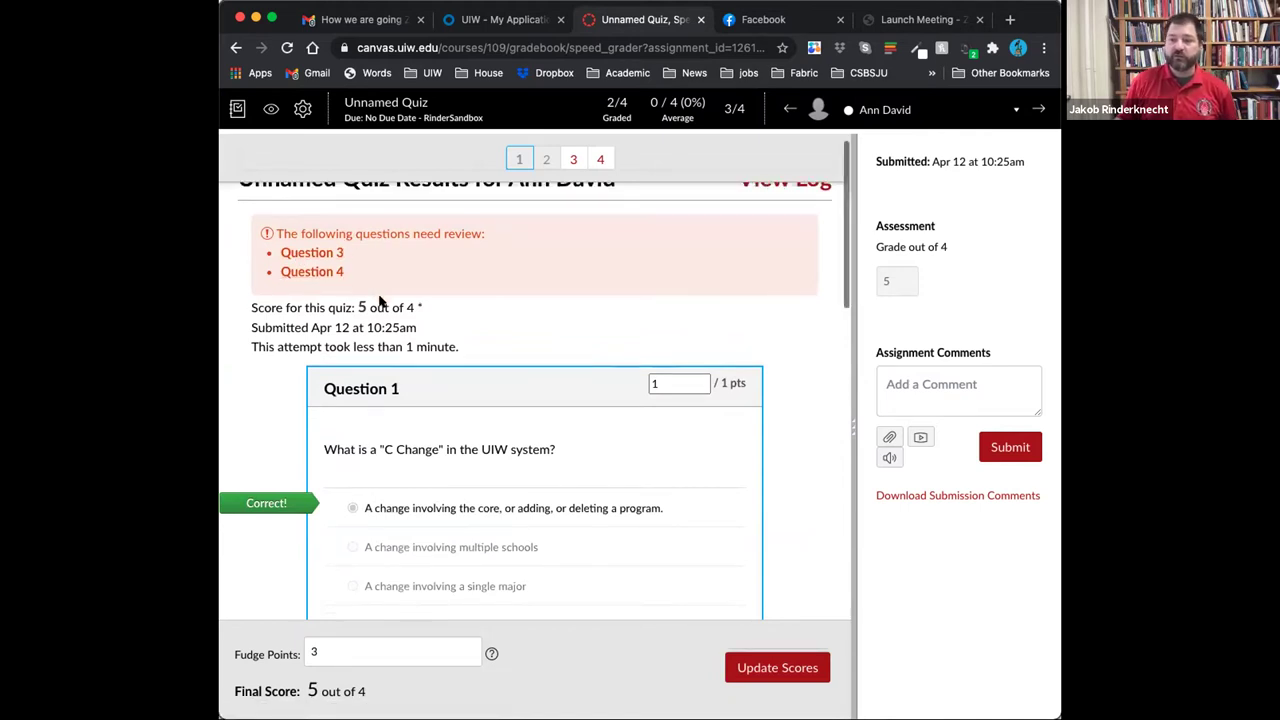
Comment "That's wonderful - I hope that happens!" on Question 3, give it 1 point and update the scores.
{"action": "scroll", "coordinate": [379, 300], "scroll_direction": "down", "scroll_amount": 10}
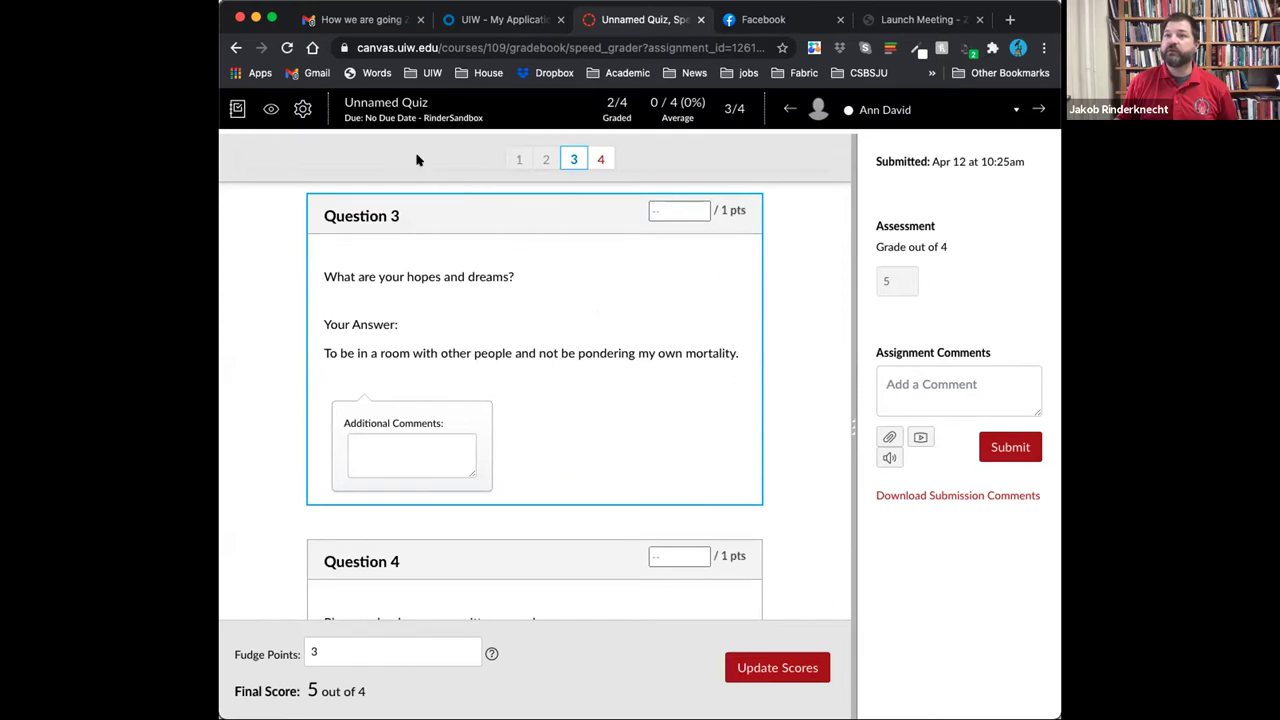
{"action": "type", "text": "Tha't"}
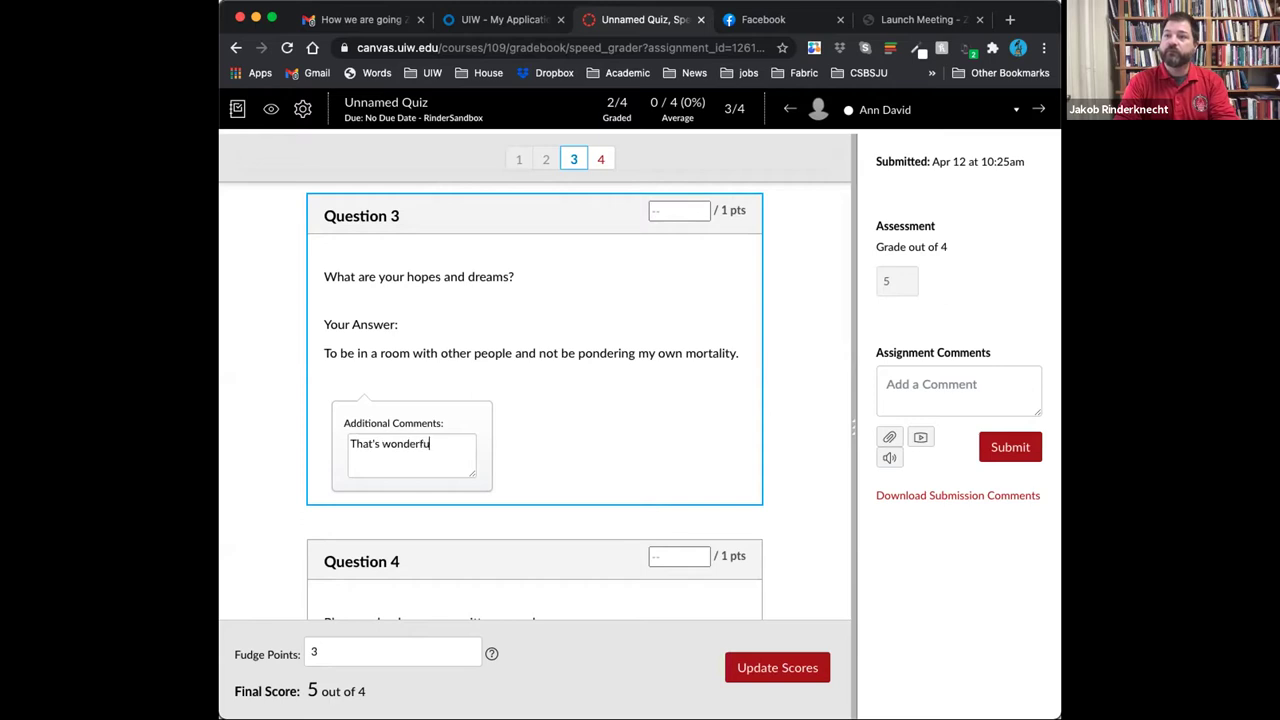
{"action": "type", "text": "s wonderful - I hope that happens!"}
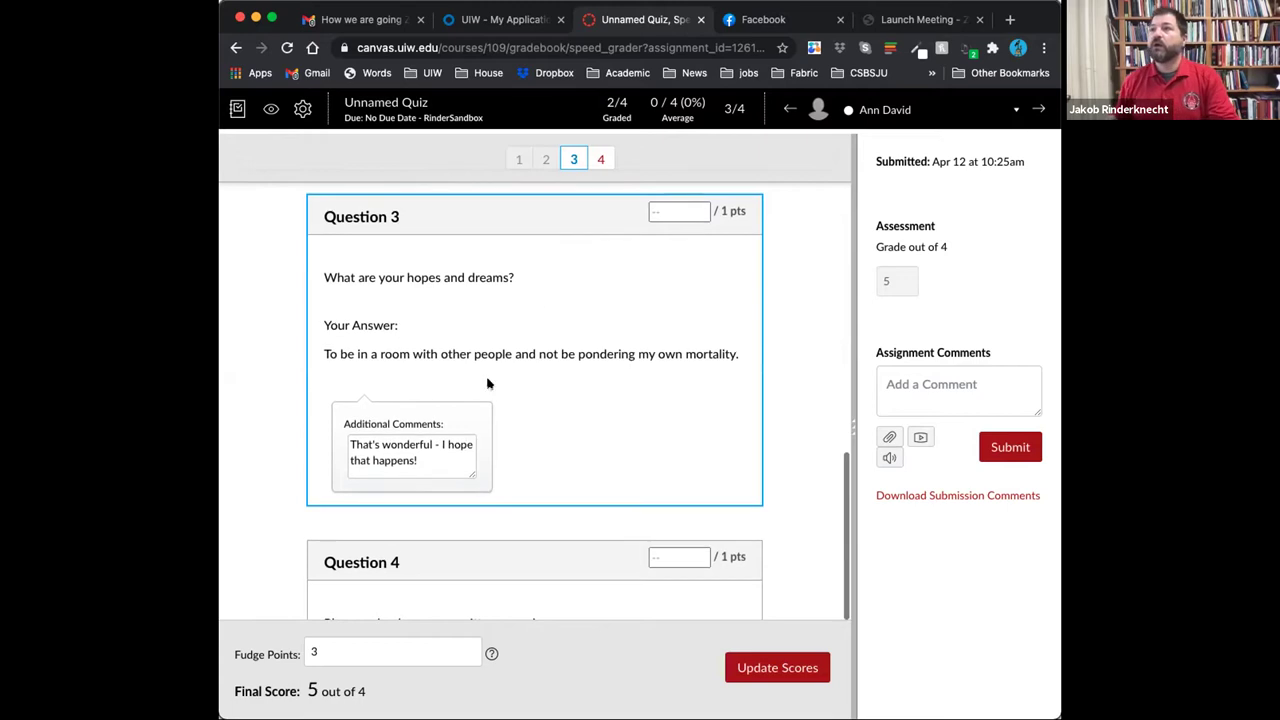
{"action": "left_click", "coordinate": [677, 210]}
{"action": "type", "text": "1"}
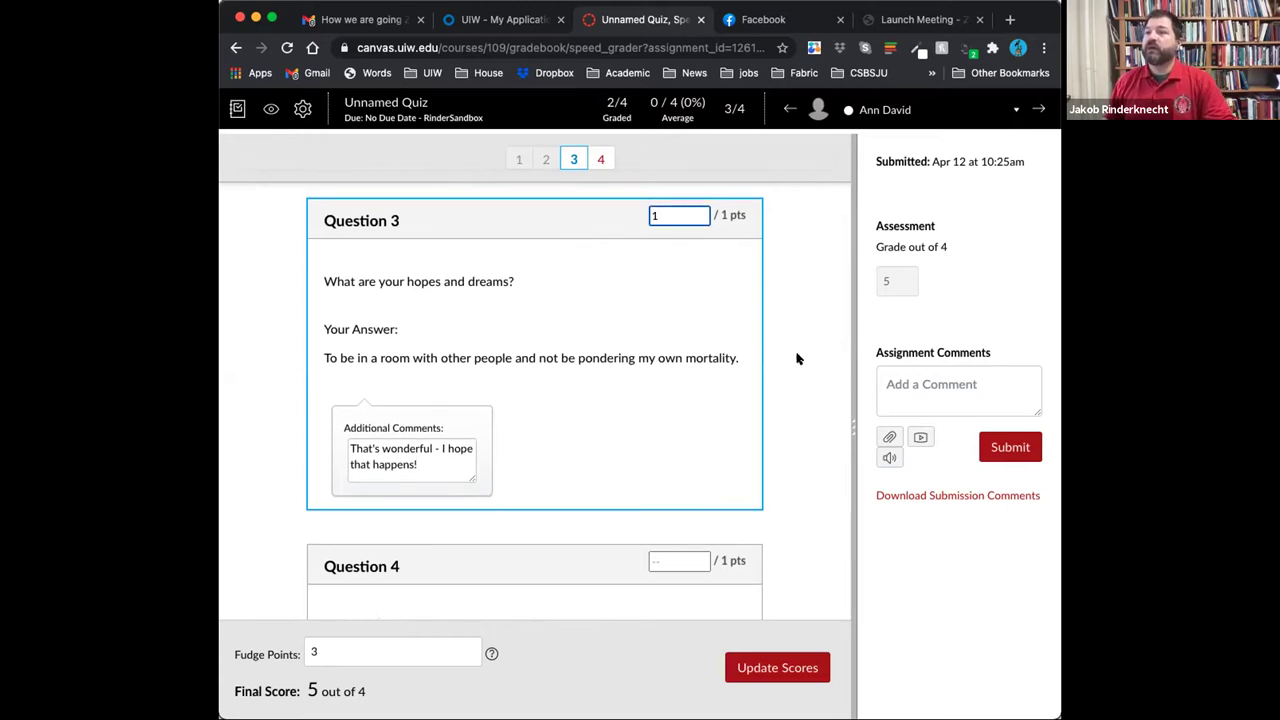
{"action": "left_click", "coordinate": [794, 674]}
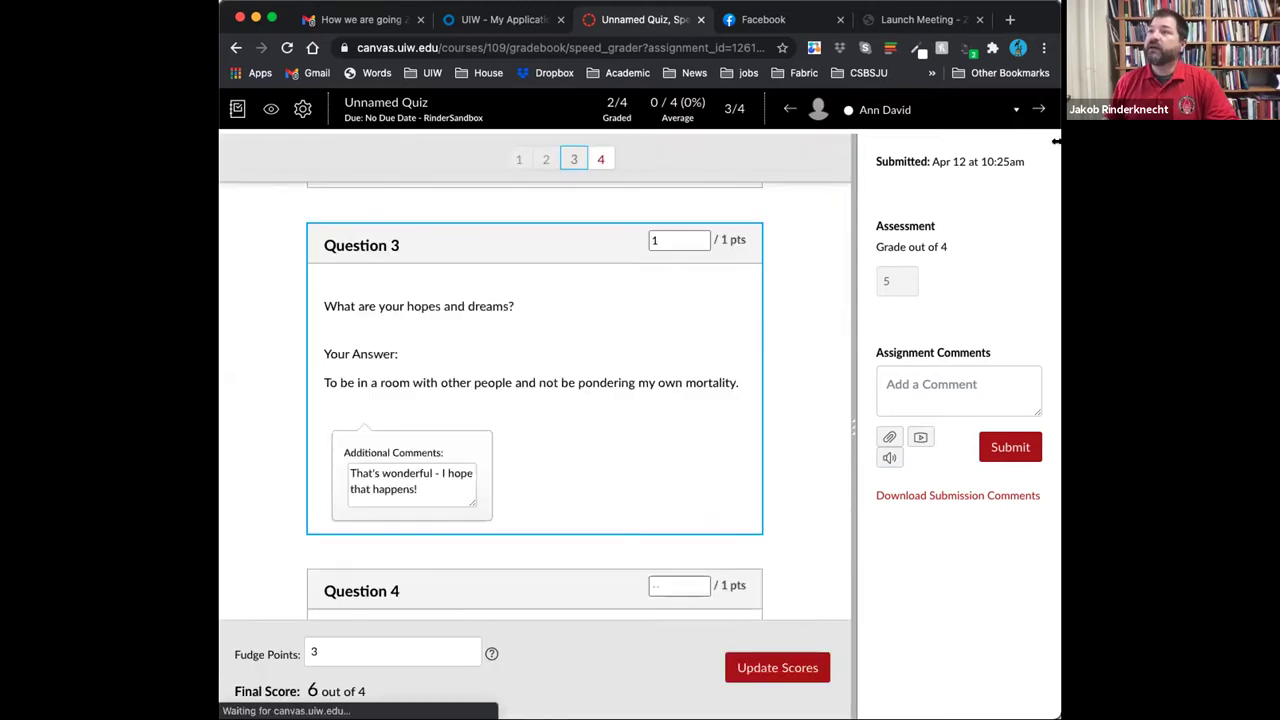
Switch between this student and the Test Student to compare their Question 3 answers and Question 4 essay uploads.
{"action": "left_click", "coordinate": [1036, 110]}
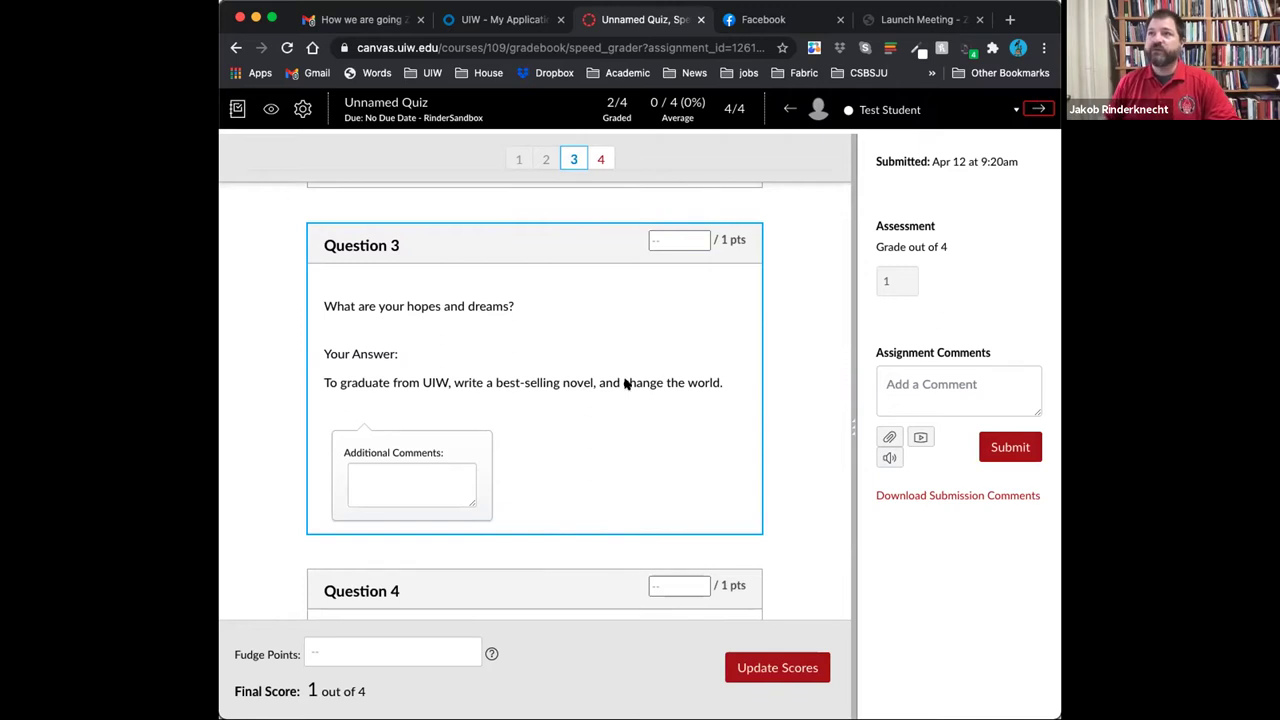
{"action": "left_click", "coordinate": [1038, 109]}
{"action": "left_click", "coordinate": [1036, 108]}
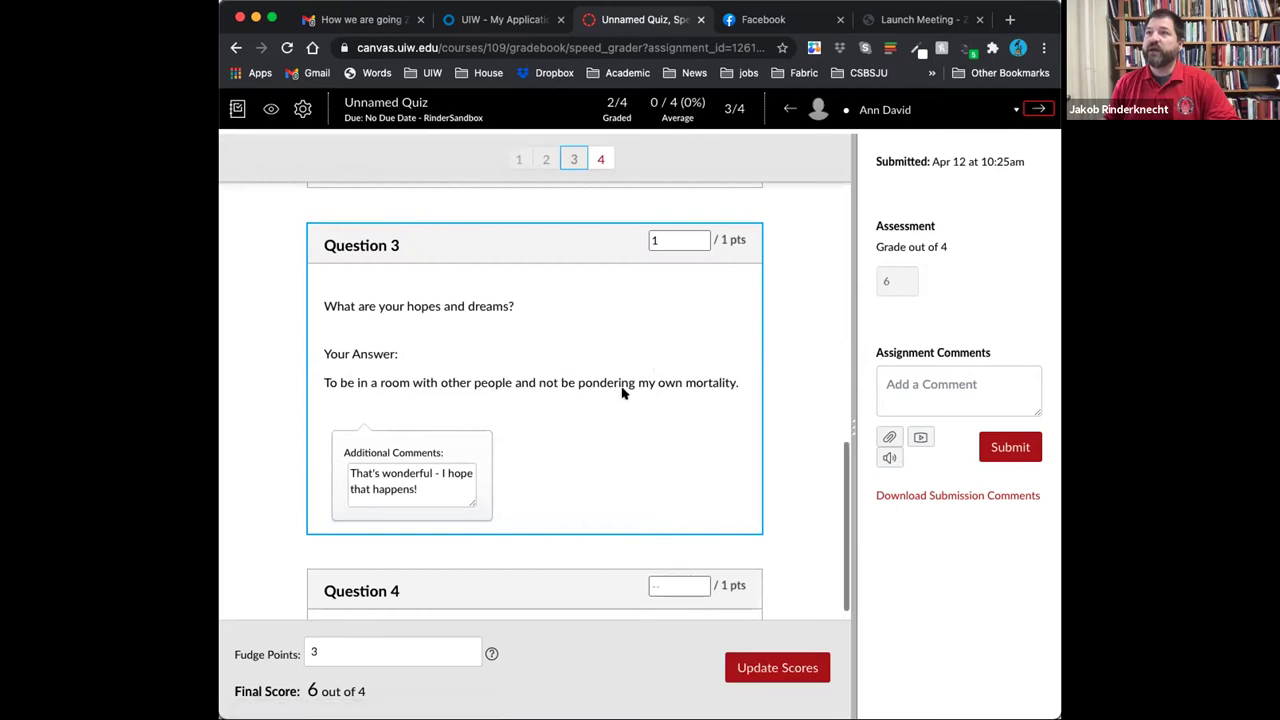
{"action": "scroll", "coordinate": [630, 392], "scroll_direction": "down", "scroll_amount": 5}
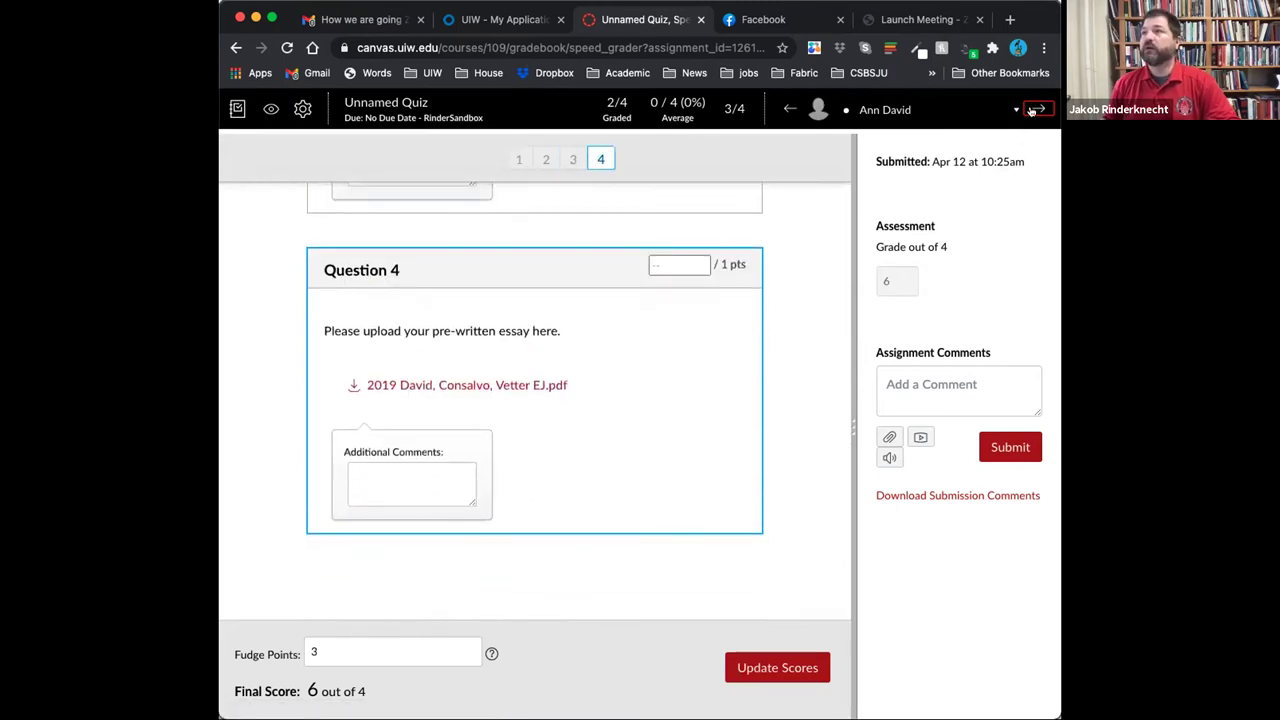
{"action": "left_click", "coordinate": [1036, 109]}
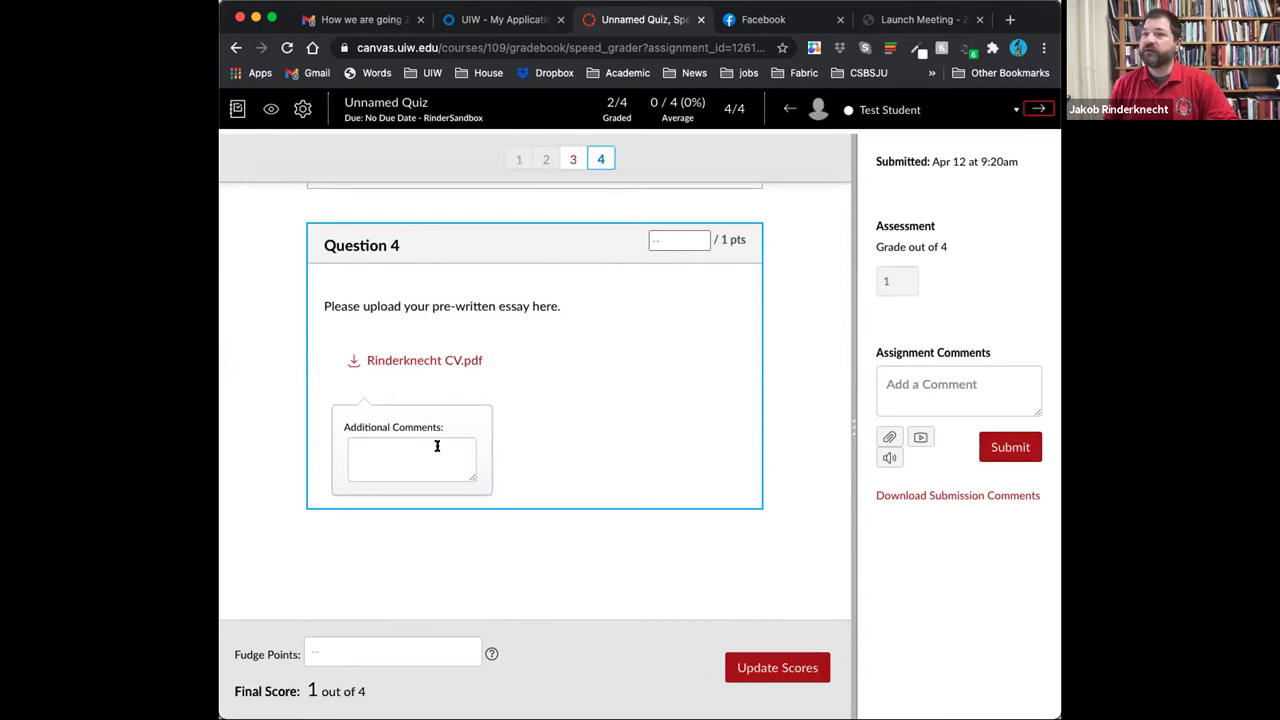
Review the Test Student's quiz results from the summary through the Question 2 answer feedback.
{"action": "scroll", "coordinate": [410, 450], "scroll_direction": "up", "scroll_amount": 8}
{"action": "scroll", "coordinate": [413, 453], "scroll_direction": "up", "scroll_amount": 7}
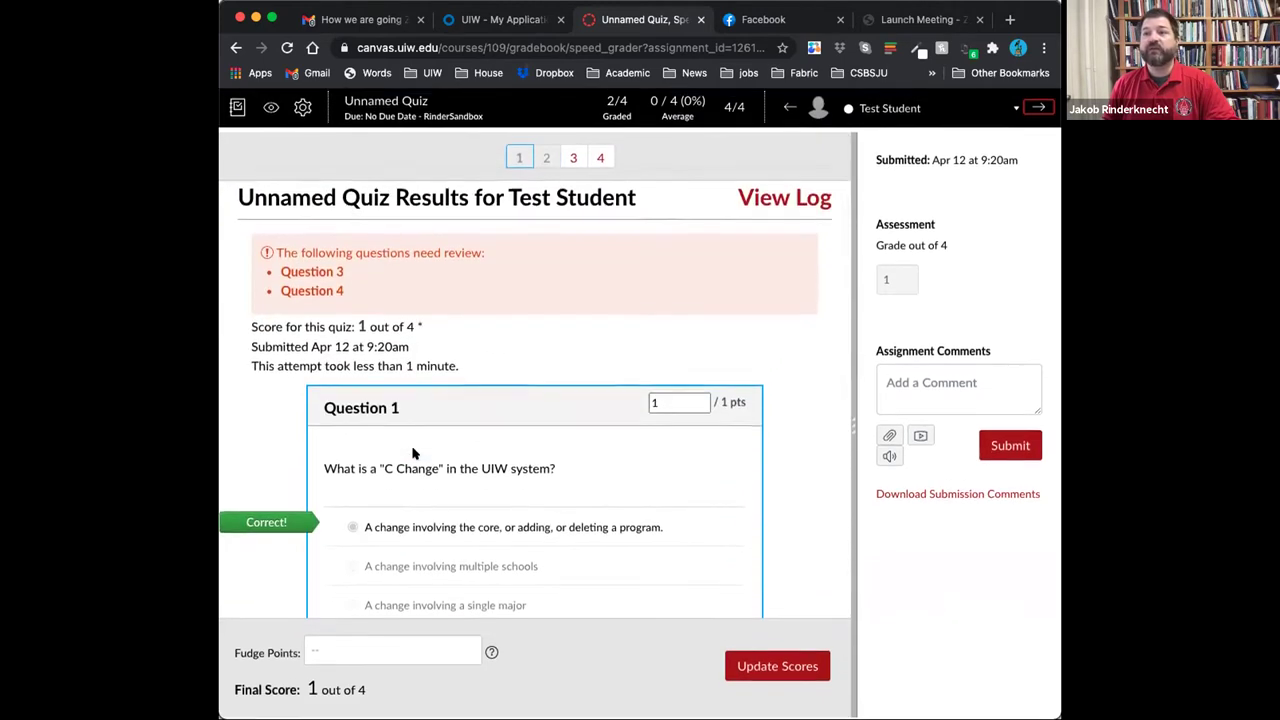
{"action": "scroll", "coordinate": [413, 453], "scroll_direction": "down", "scroll_amount": 5}
{"action": "scroll", "coordinate": [551, 466], "scroll_direction": "up", "scroll_amount": 4}
{"action": "scroll", "coordinate": [480, 486], "scroll_direction": "down", "scroll_amount": 6}
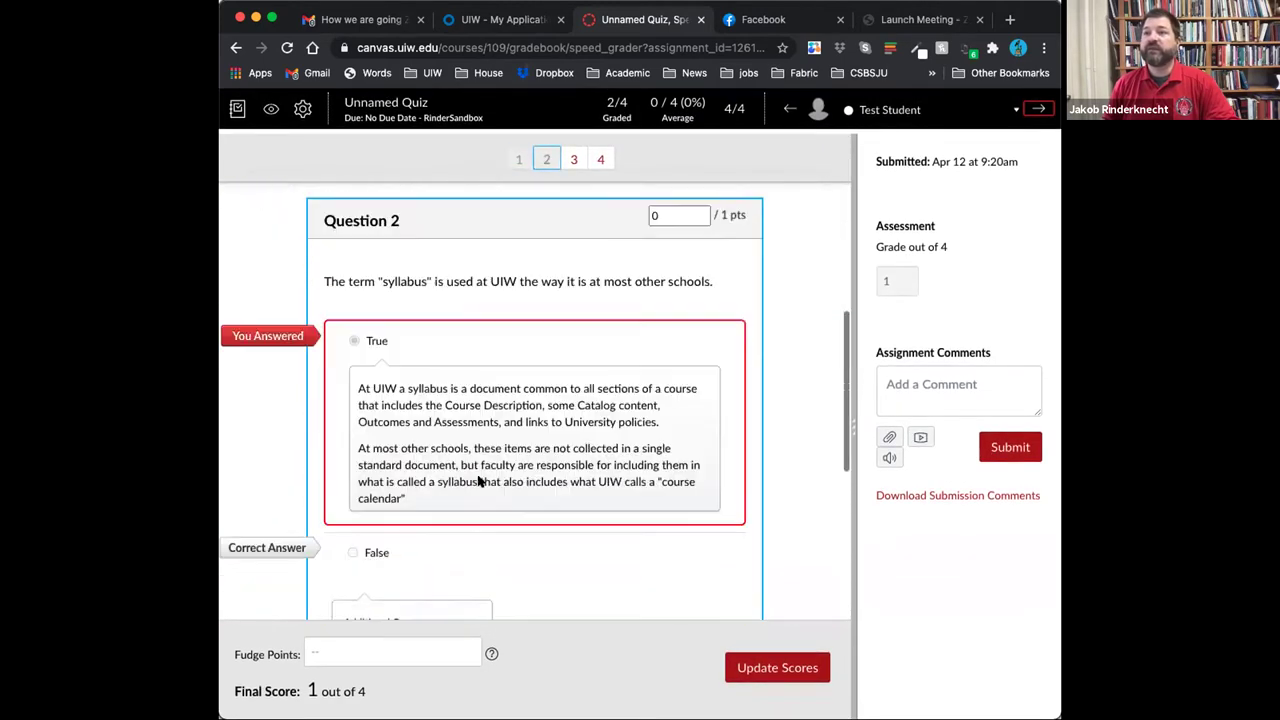
{"action": "scroll", "coordinate": [481, 478], "scroll_direction": "down", "scroll_amount": 1}
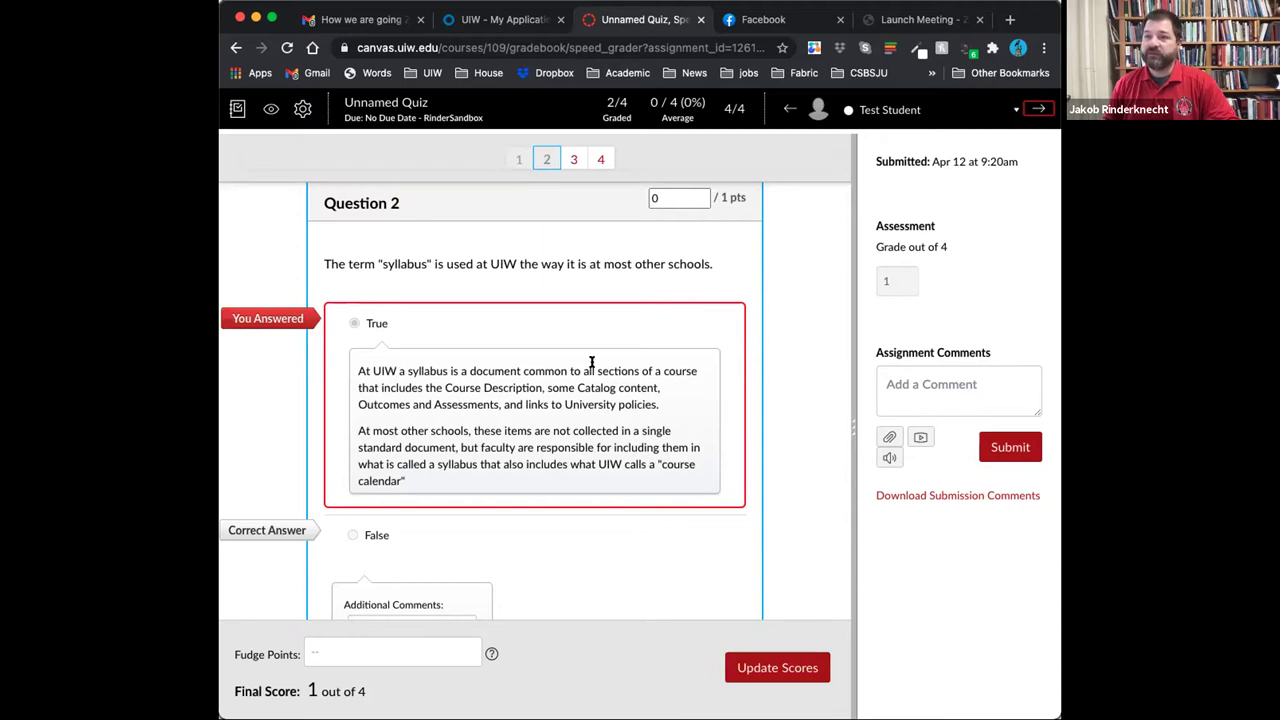
Examine the Test Student's Question 2 answer feedback and Additional Comments area, and return to the course gradebook.
{"action": "scroll", "coordinate": [591, 362], "scroll_direction": "down", "scroll_amount": 3}
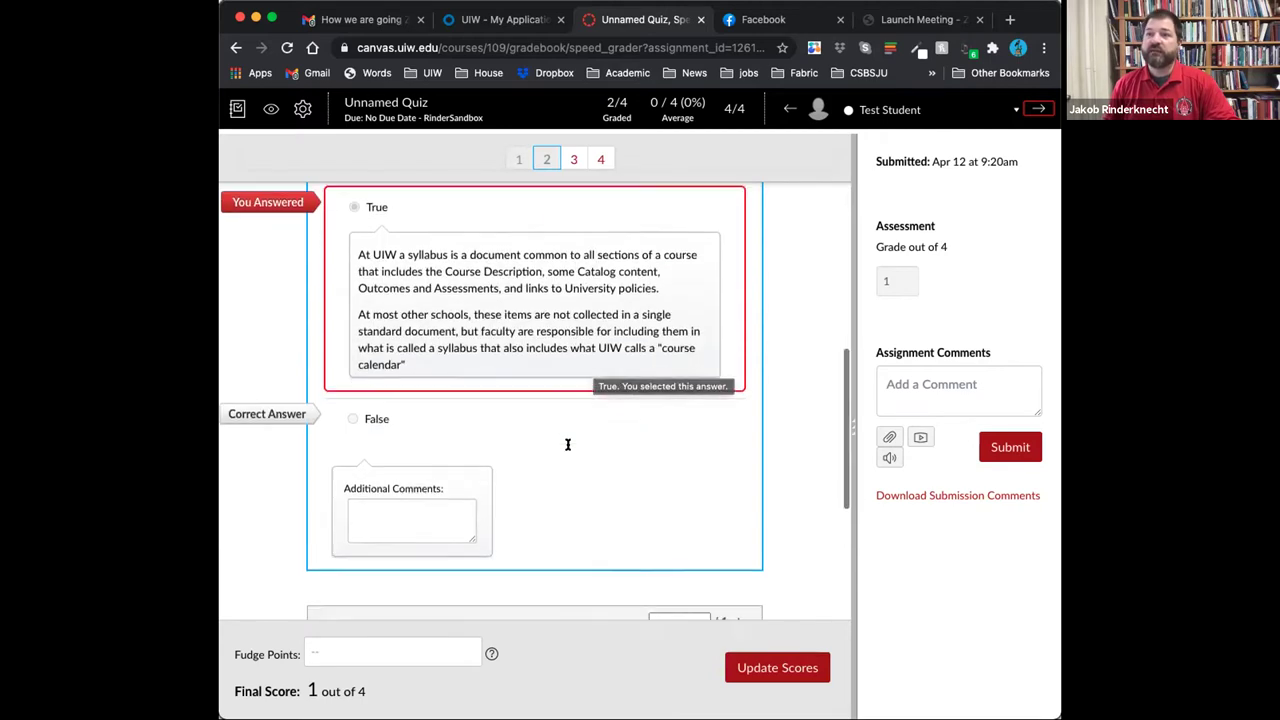
{"action": "scroll", "coordinate": [535, 427], "scroll_direction": "up", "scroll_amount": 4}
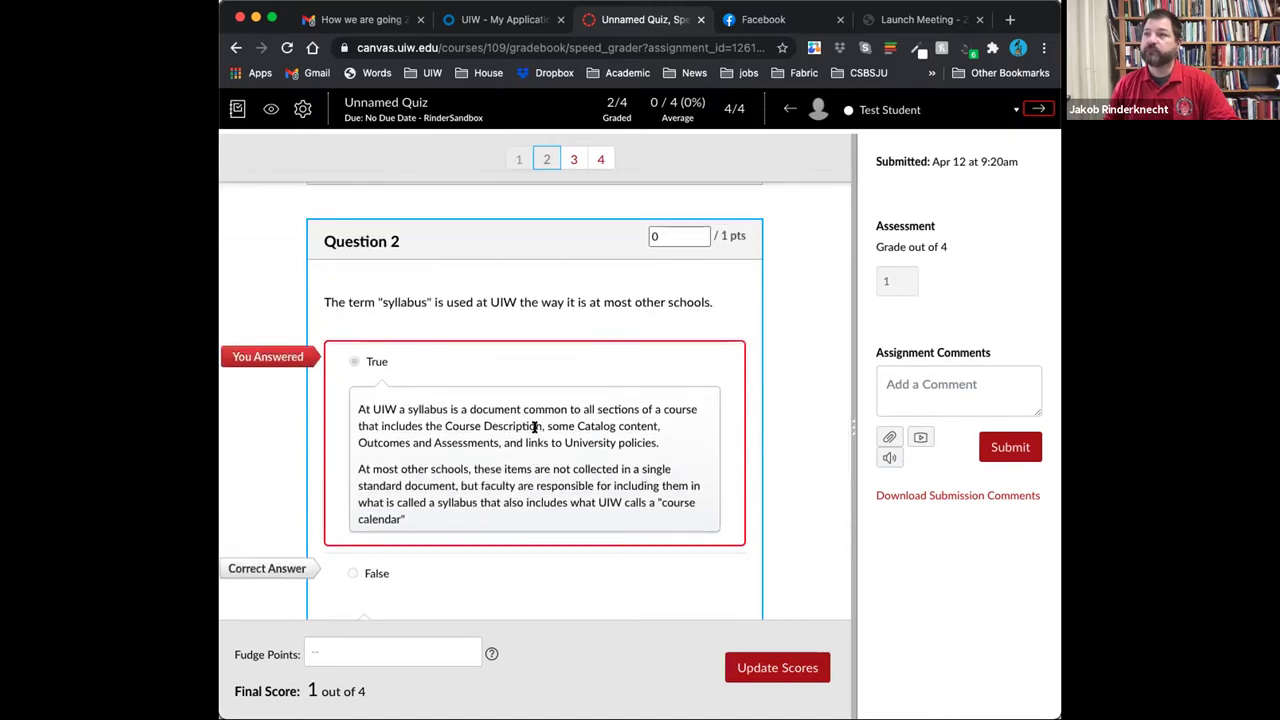
{"action": "scroll", "coordinate": [535, 427], "scroll_direction": "down", "scroll_amount": 2}
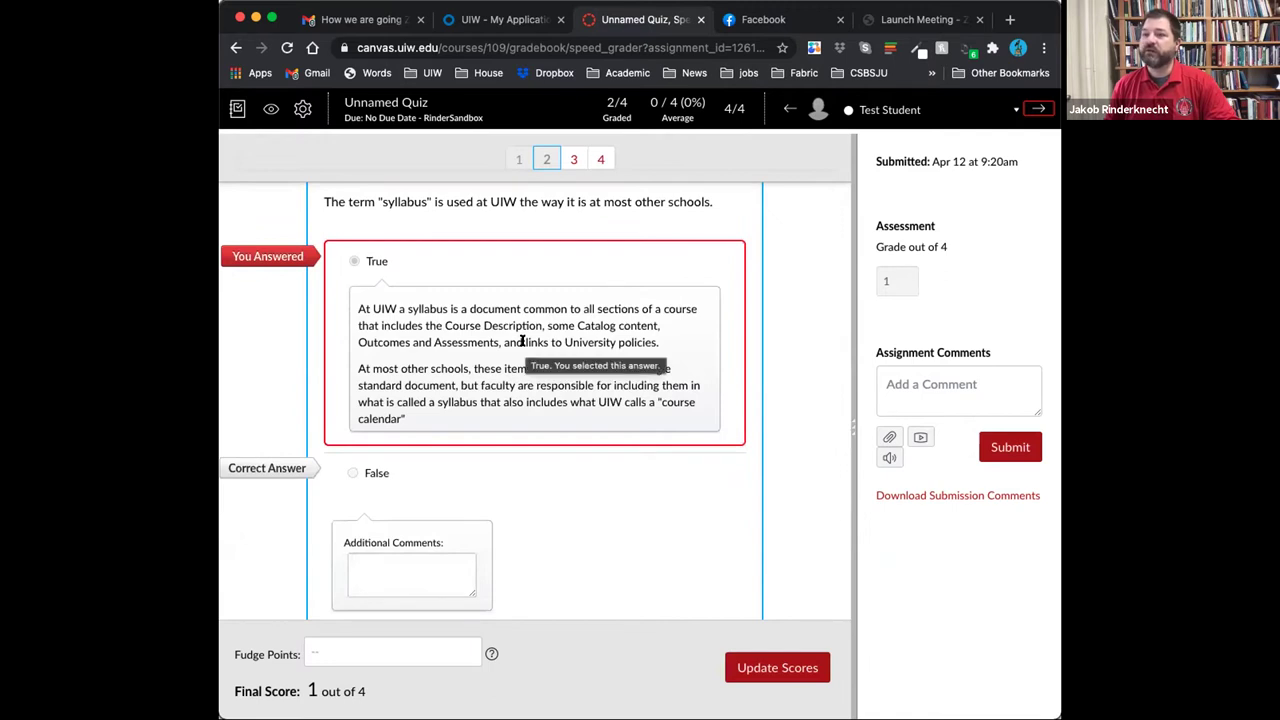
{"action": "left_click", "coordinate": [1026, 448]}
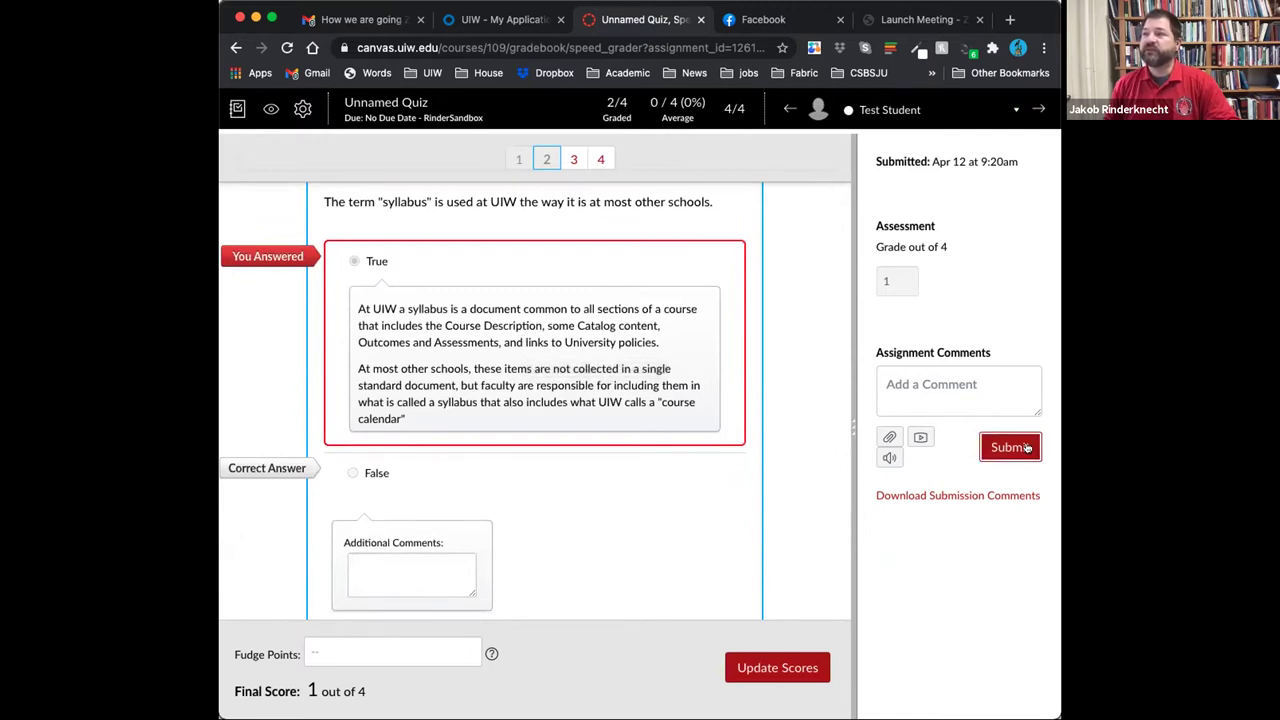
{"action": "scroll", "coordinate": [831, 430], "scroll_direction": "up", "scroll_amount": 5}
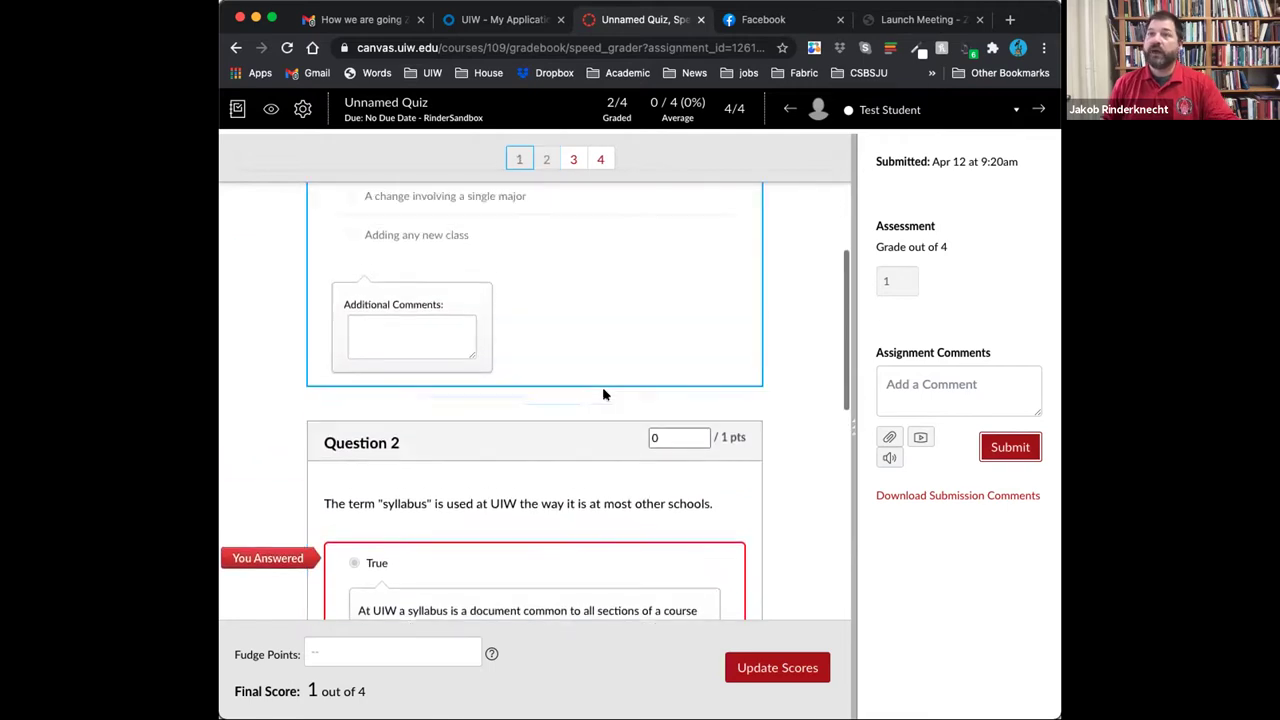
{"action": "left_click", "coordinate": [237, 108]}
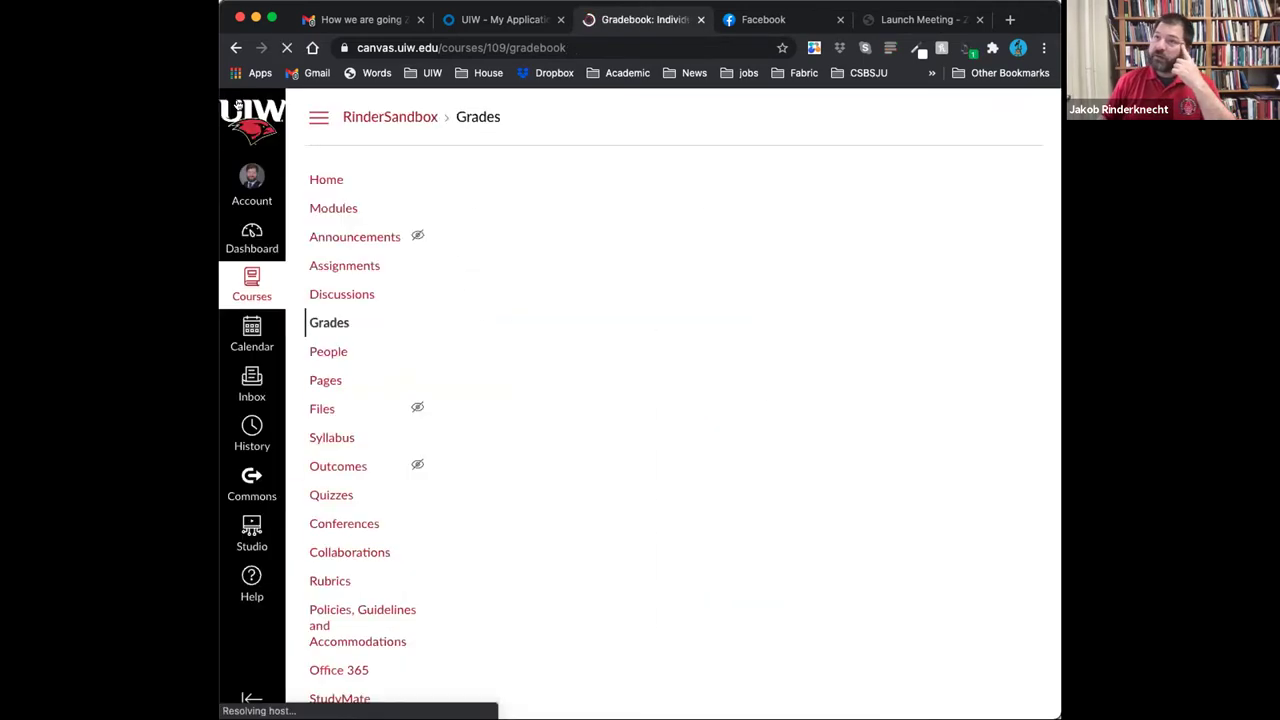
Open the sandbox course from the dashboard and bring up its list of assignments.
{"action": "left_click", "coordinate": [253, 232]}
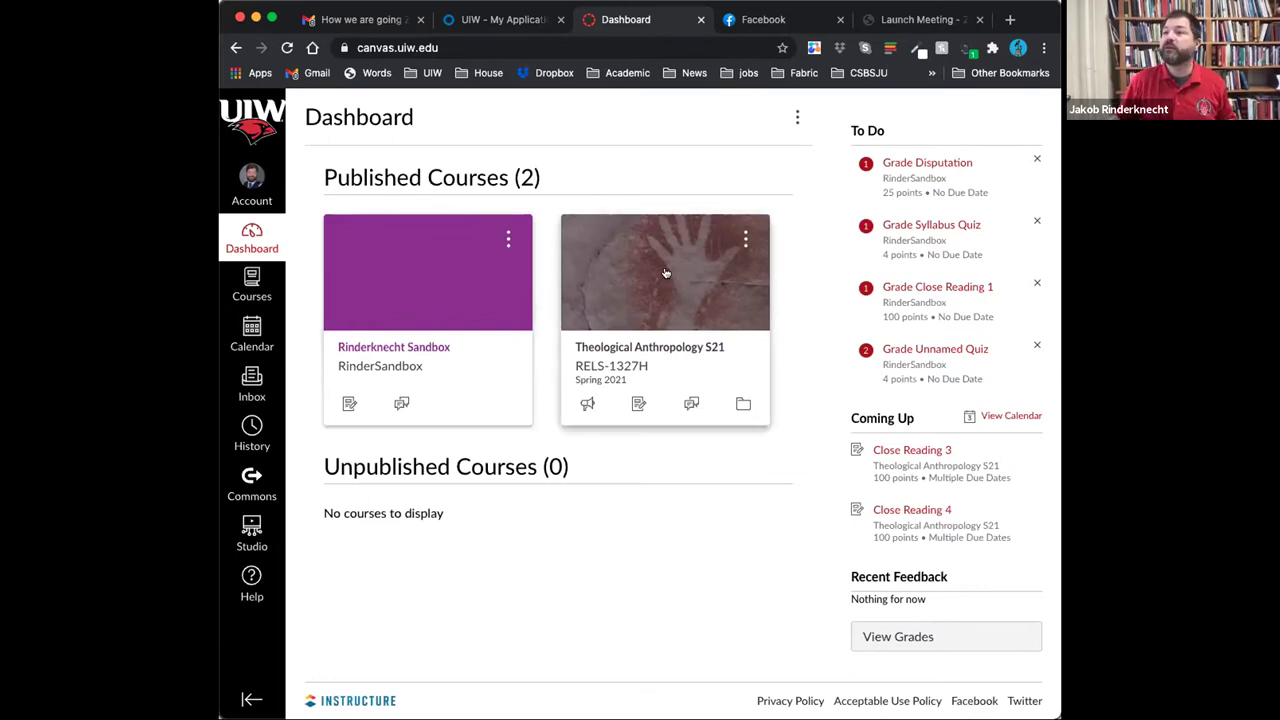
{"action": "left_click", "coordinate": [380, 283]}
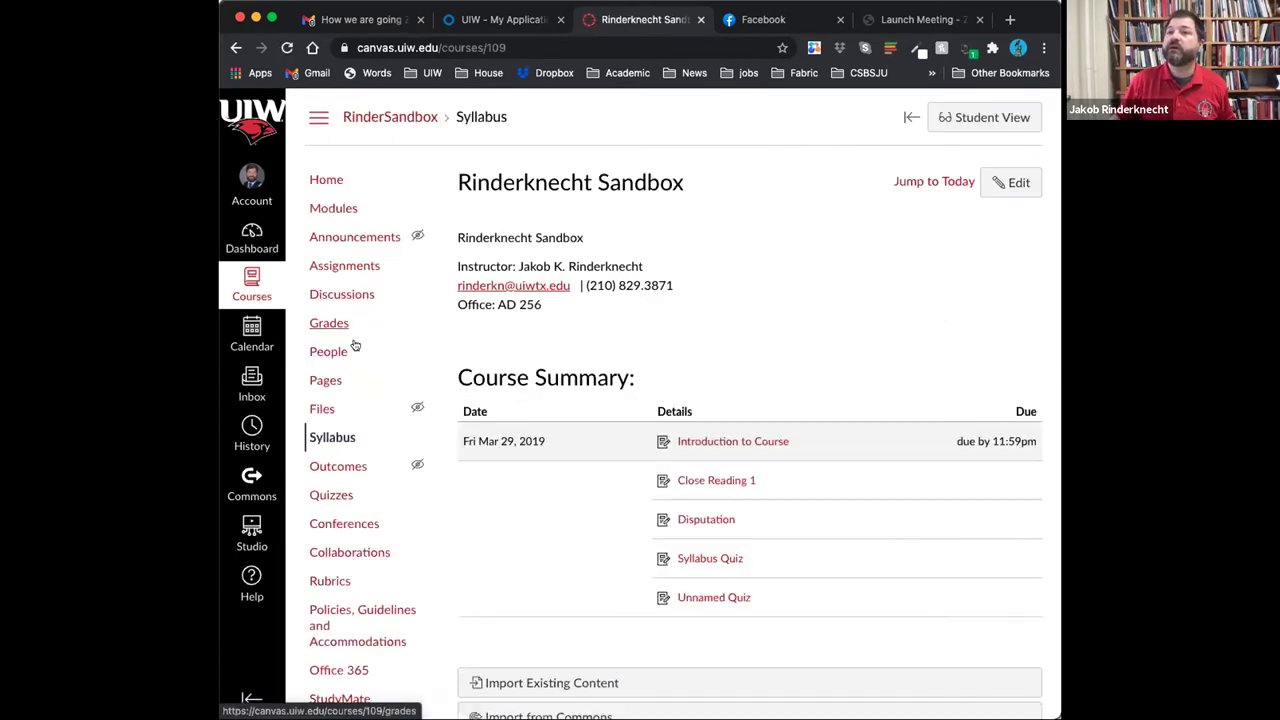
{"action": "left_click", "coordinate": [347, 267]}
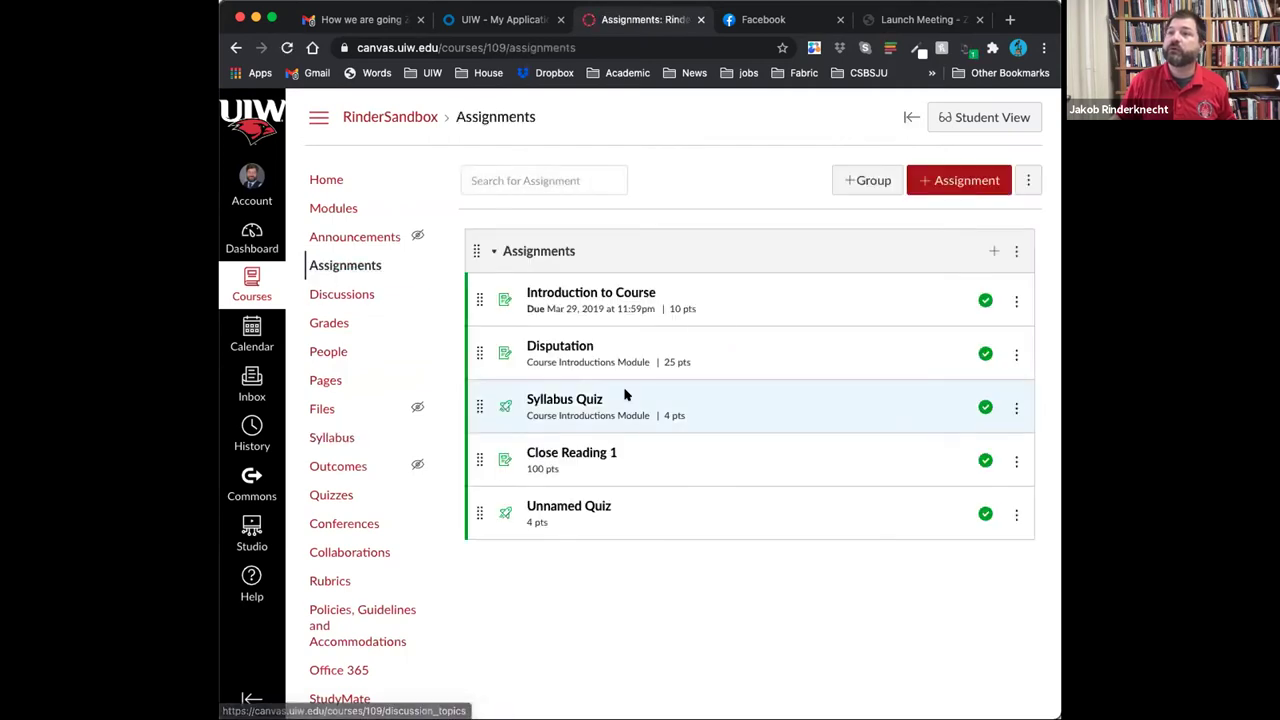
{"action": "left_click", "coordinate": [994, 172]}
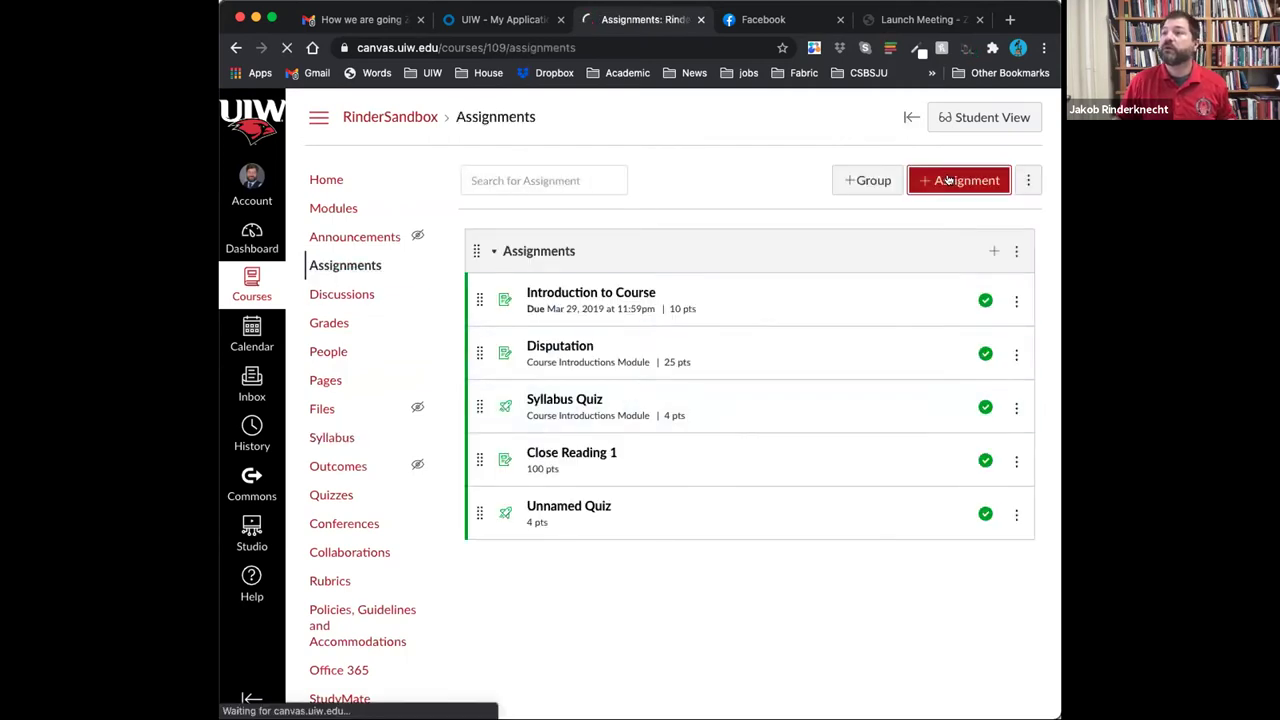
{"action": "left_click", "coordinate": [470, 118]}
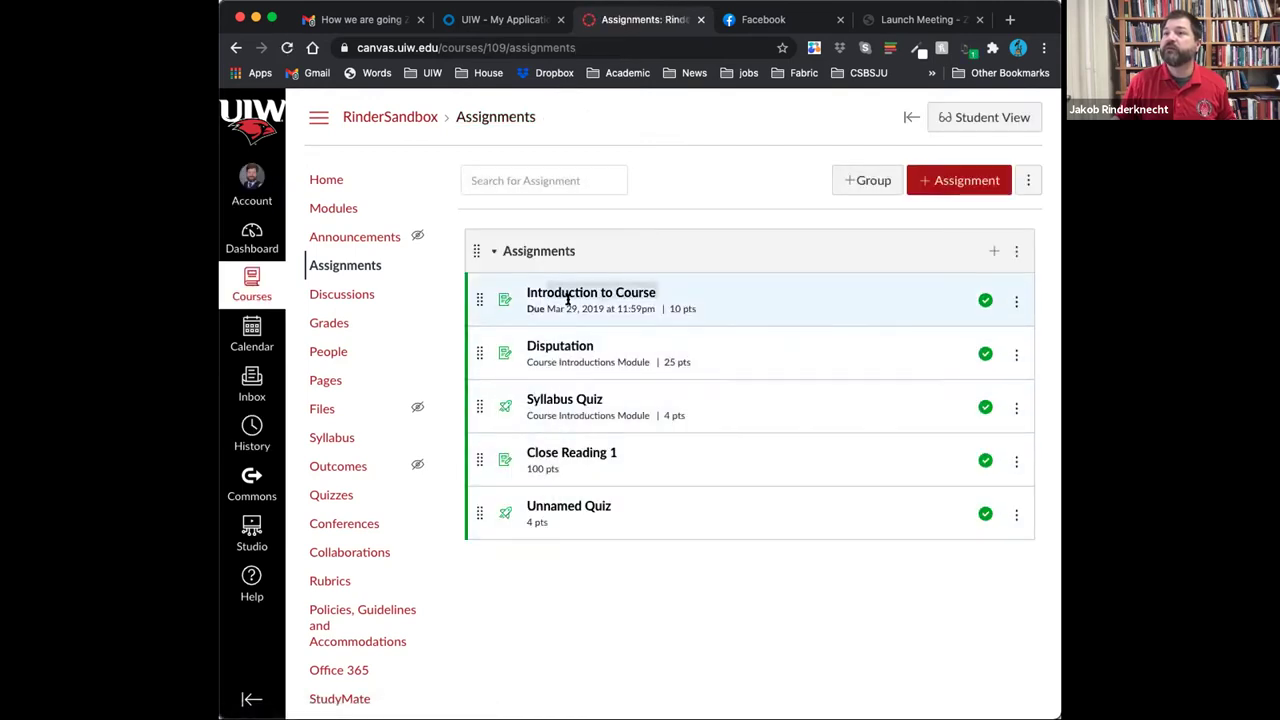
Open the Disputation assignment and examine its outline, submission details, availability, rubric criteria and related items.
{"action": "left_click", "coordinate": [549, 343]}
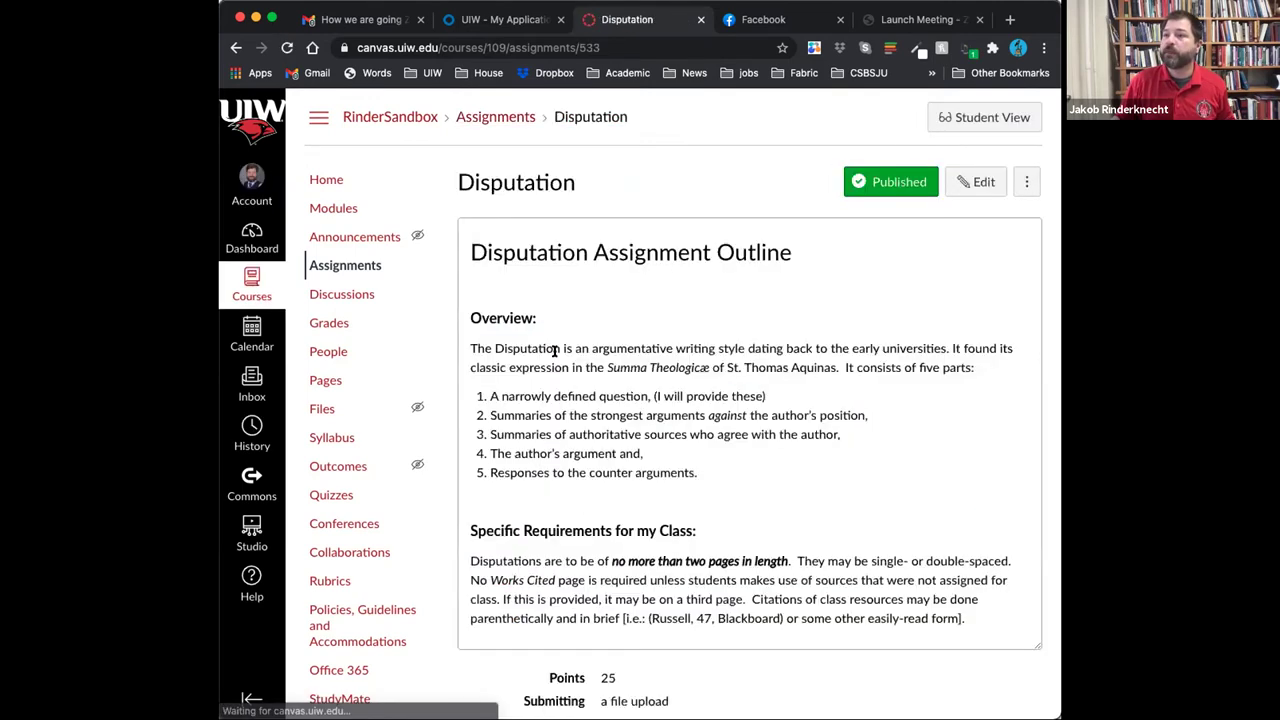
{"action": "scroll", "coordinate": [555, 404], "scroll_direction": "down", "scroll_amount": 6}
{"action": "scroll", "coordinate": [557, 400], "scroll_direction": "down", "scroll_amount": 4}
{"action": "scroll", "coordinate": [557, 400], "scroll_direction": "up", "scroll_amount": 6}
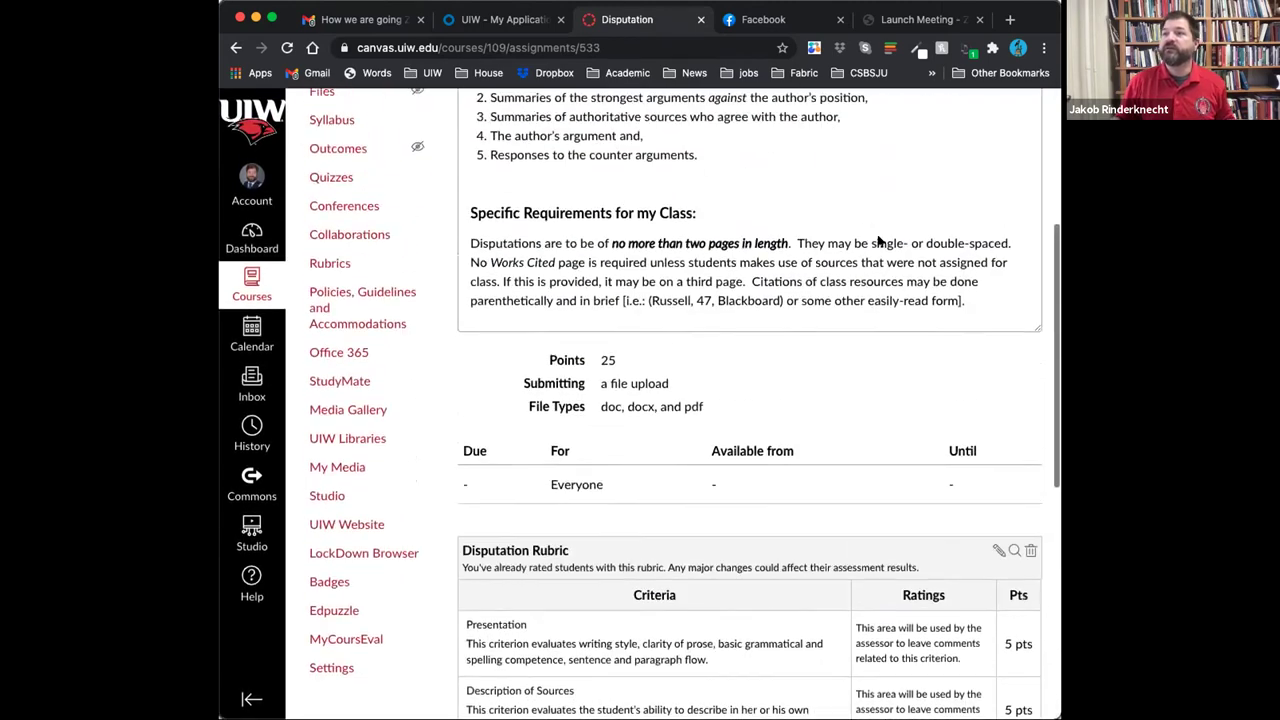
{"action": "scroll", "coordinate": [668, 266], "scroll_direction": "up", "scroll_amount": 4}
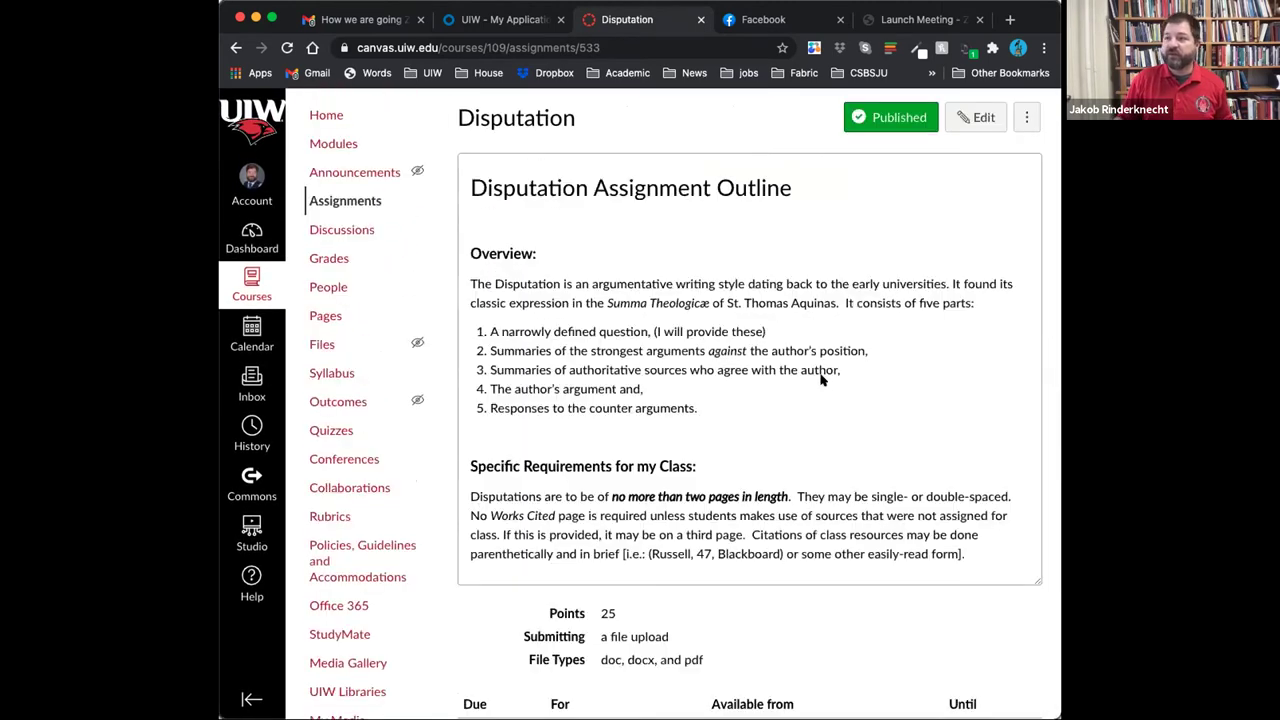
{"action": "scroll", "coordinate": [614, 612], "scroll_direction": "down", "scroll_amount": 3}
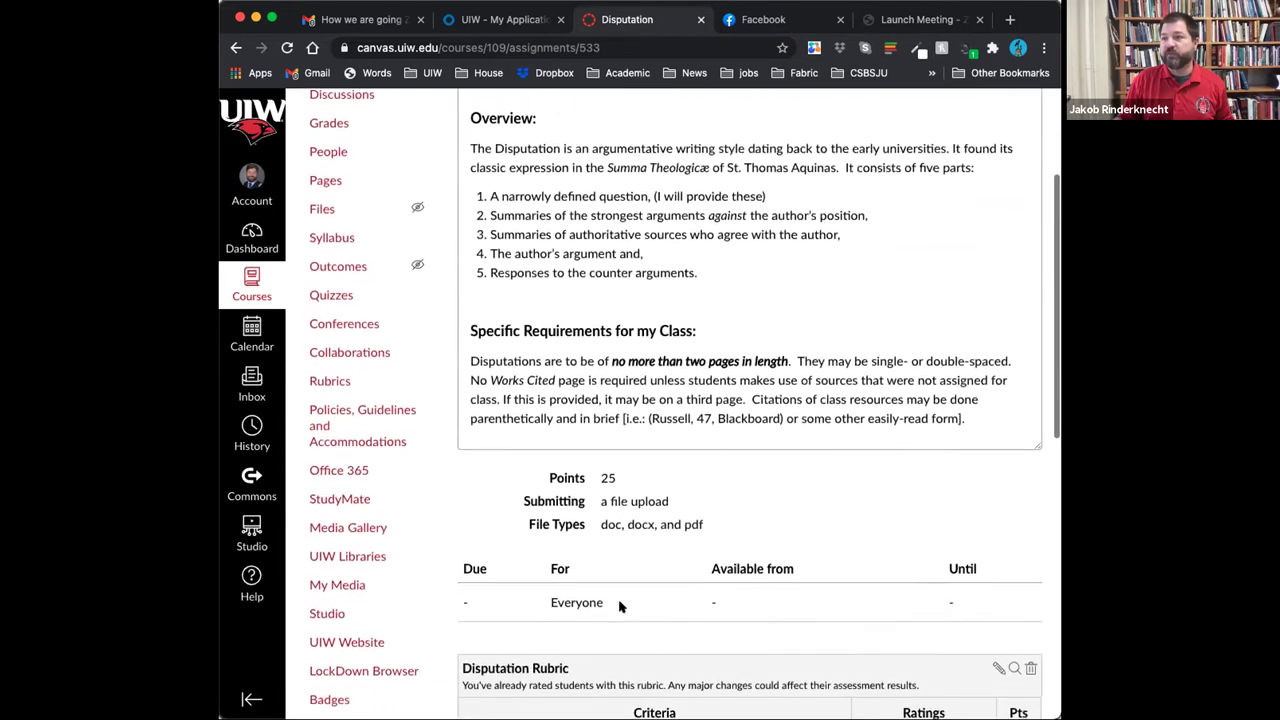
{"action": "scroll", "coordinate": [617, 500], "scroll_direction": "down", "scroll_amount": 5}
{"action": "scroll", "coordinate": [618, 503], "scroll_direction": "down", "scroll_amount": 1}
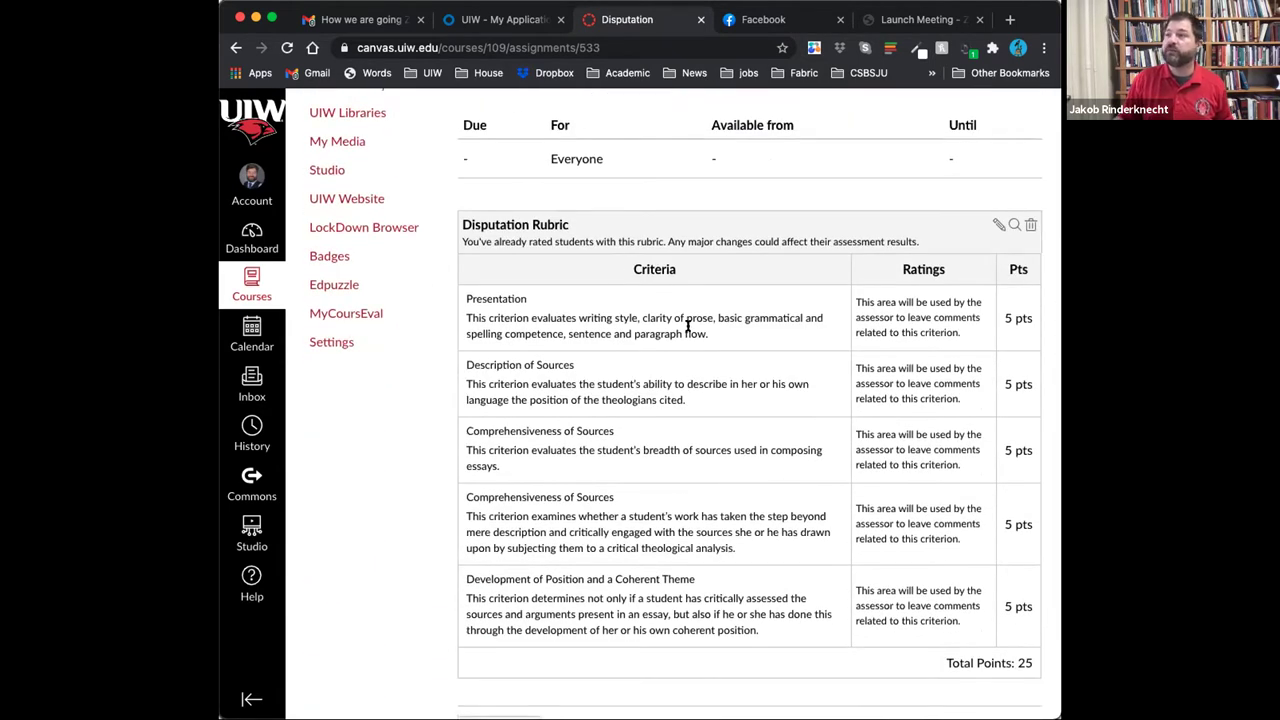
{"action": "scroll", "coordinate": [686, 336], "scroll_direction": "down", "scroll_amount": 5}
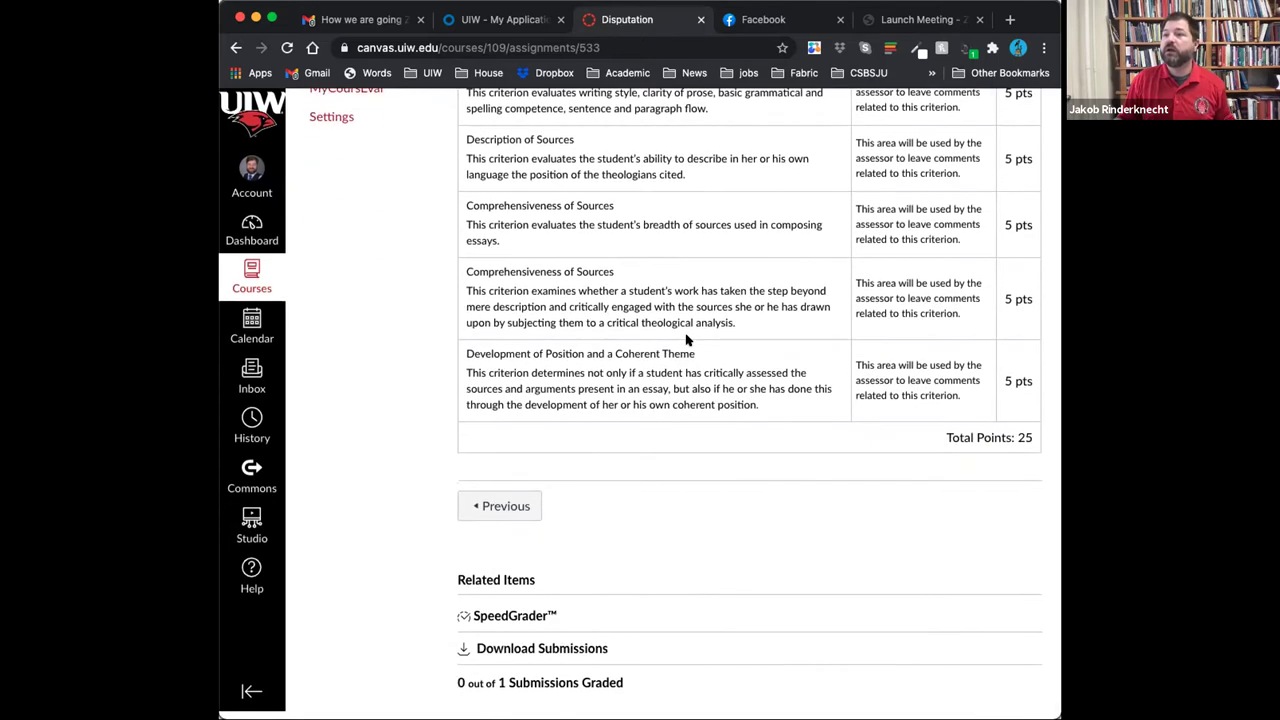
{"action": "scroll", "coordinate": [686, 352], "scroll_direction": "up", "scroll_amount": 15}
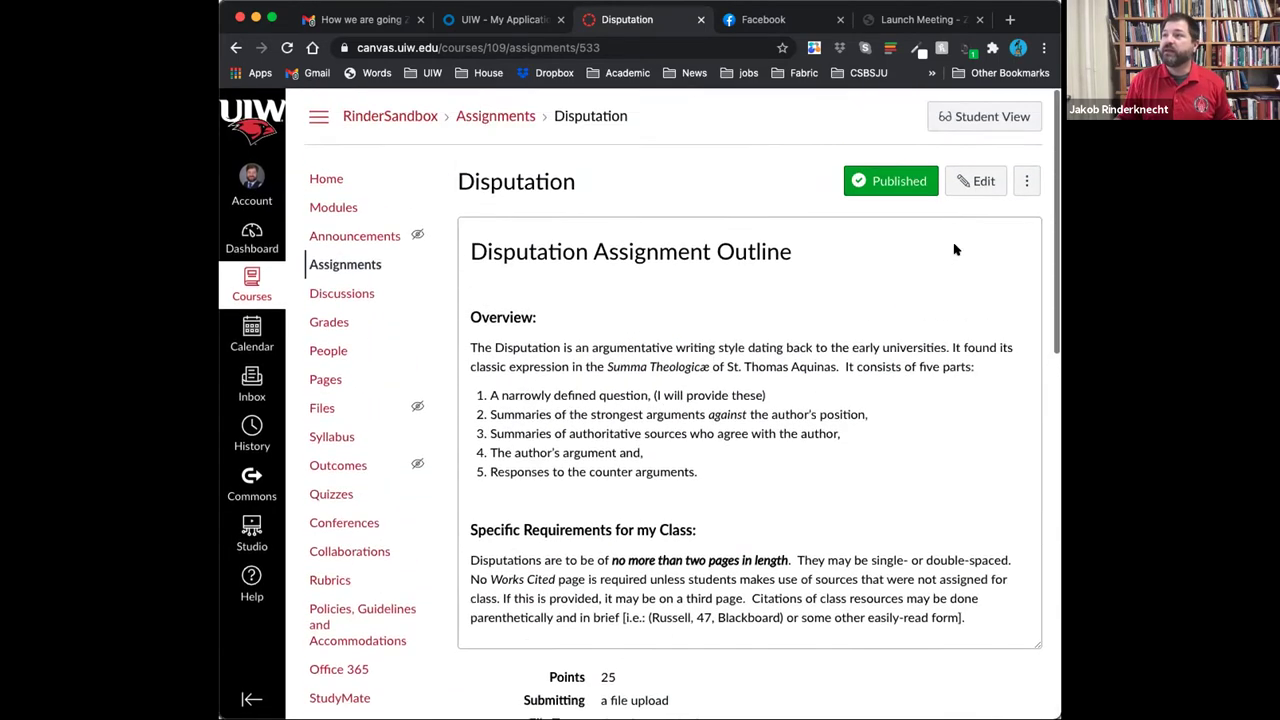
Open the Disputation assignment for editing and inspect its submission type and the choices for Allowed Attempts.
{"action": "left_click", "coordinate": [997, 179]}
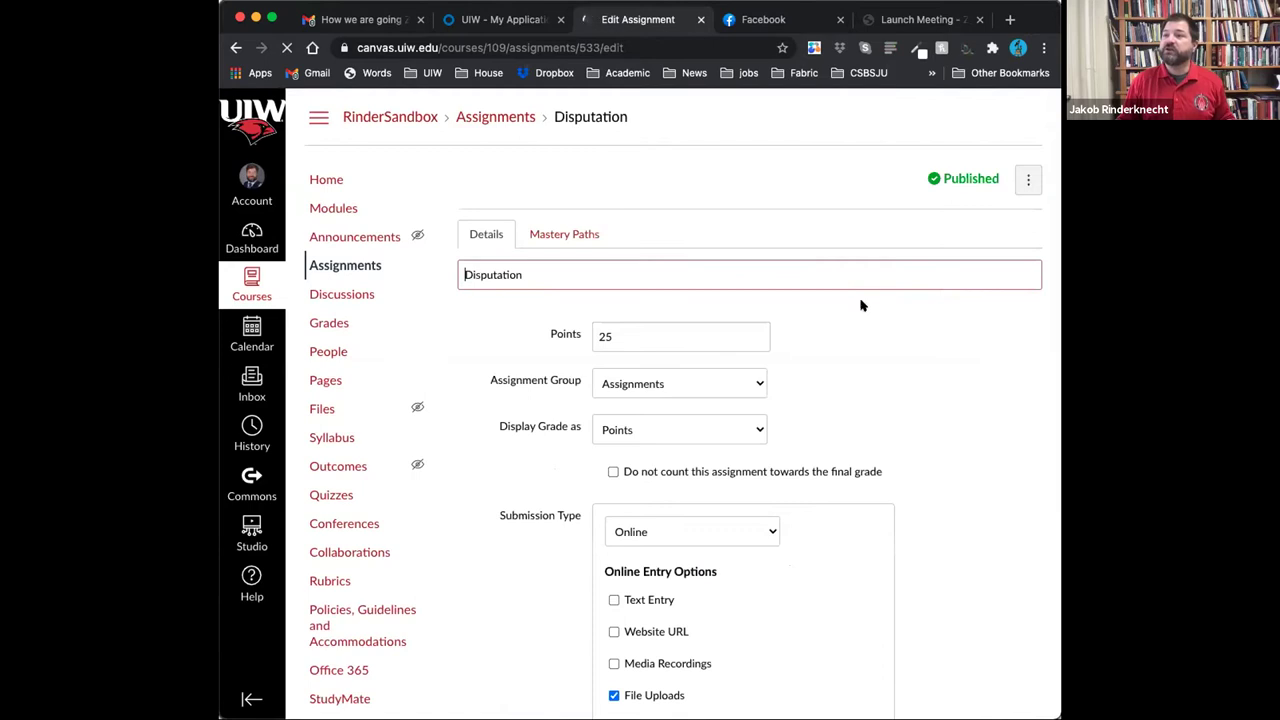
{"action": "scroll", "coordinate": [762, 505], "scroll_direction": "down", "scroll_amount": 3}
{"action": "scroll", "coordinate": [963, 643], "scroll_direction": "down", "scroll_amount": 10}
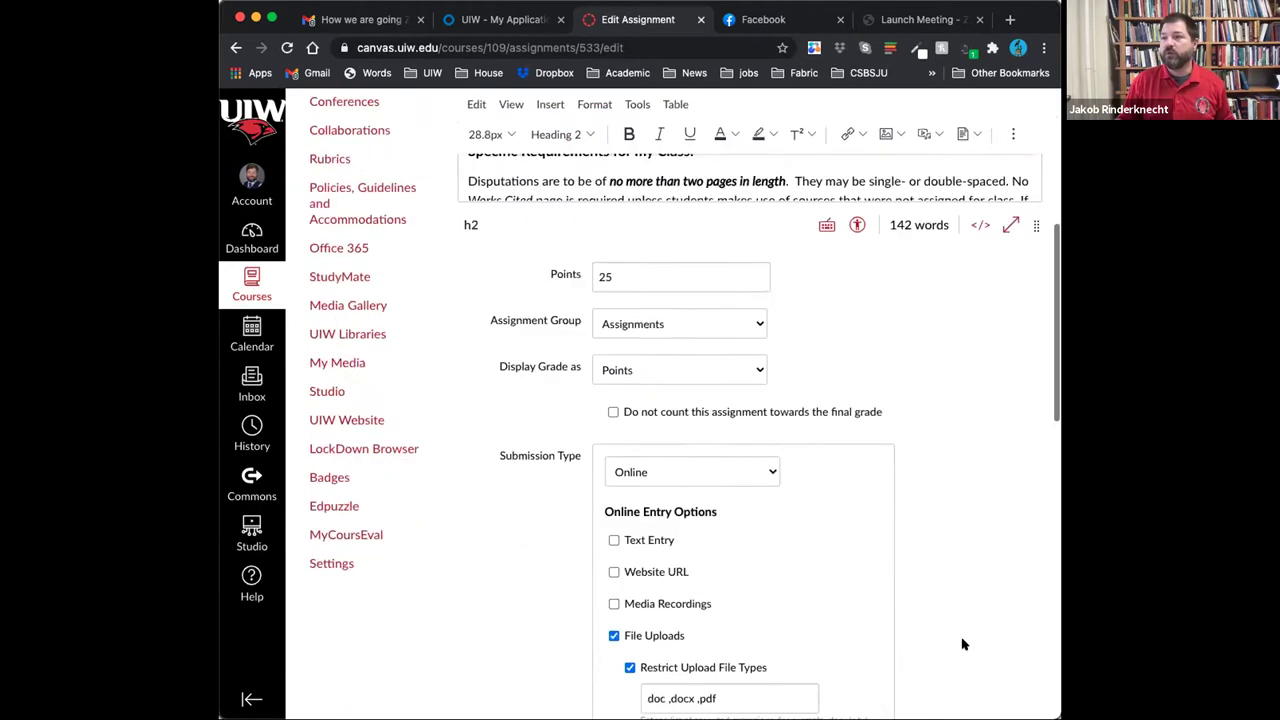
{"action": "scroll", "coordinate": [963, 641], "scroll_direction": "down", "scroll_amount": 3}
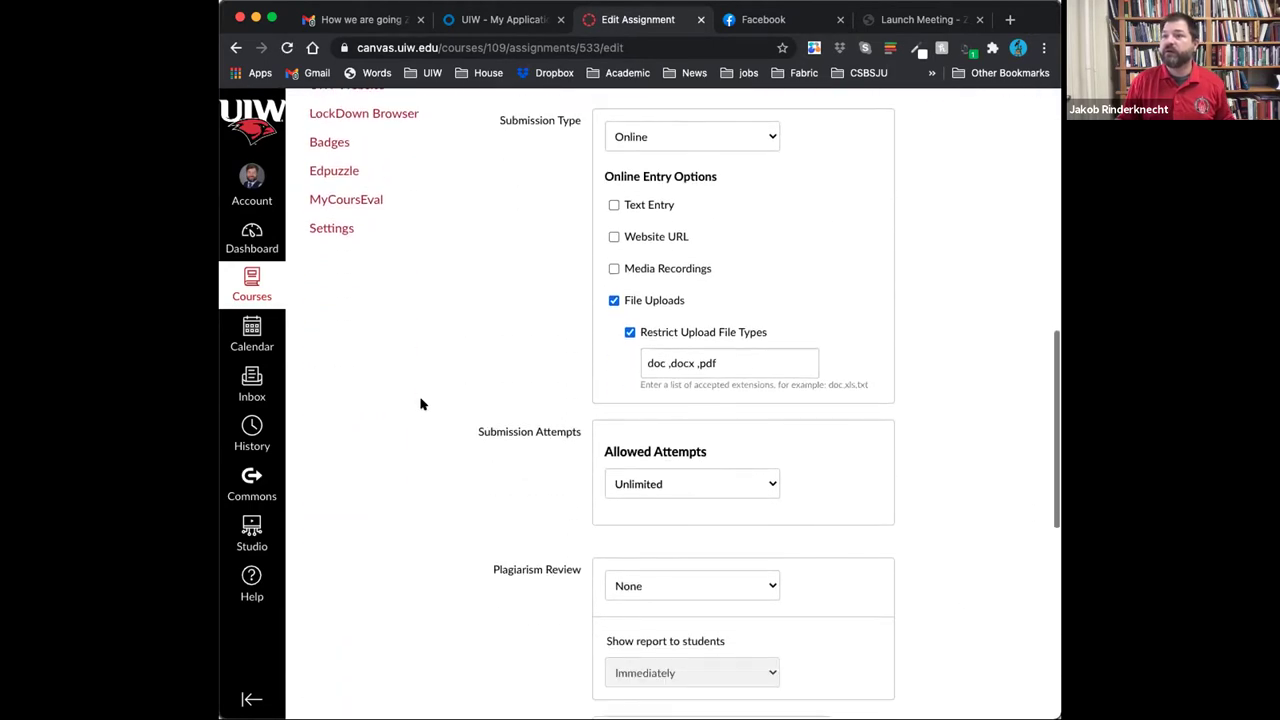
{"action": "left_click", "coordinate": [648, 486]}
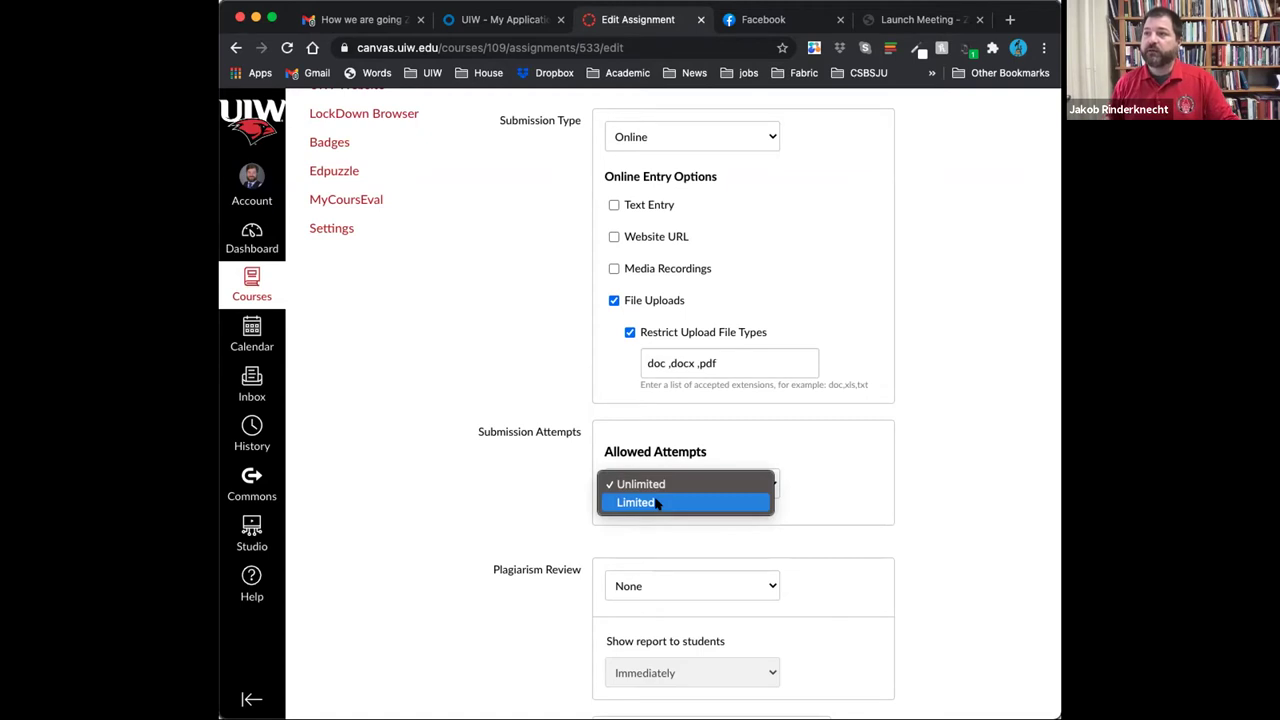
{"action": "left_click", "coordinate": [751, 457]}
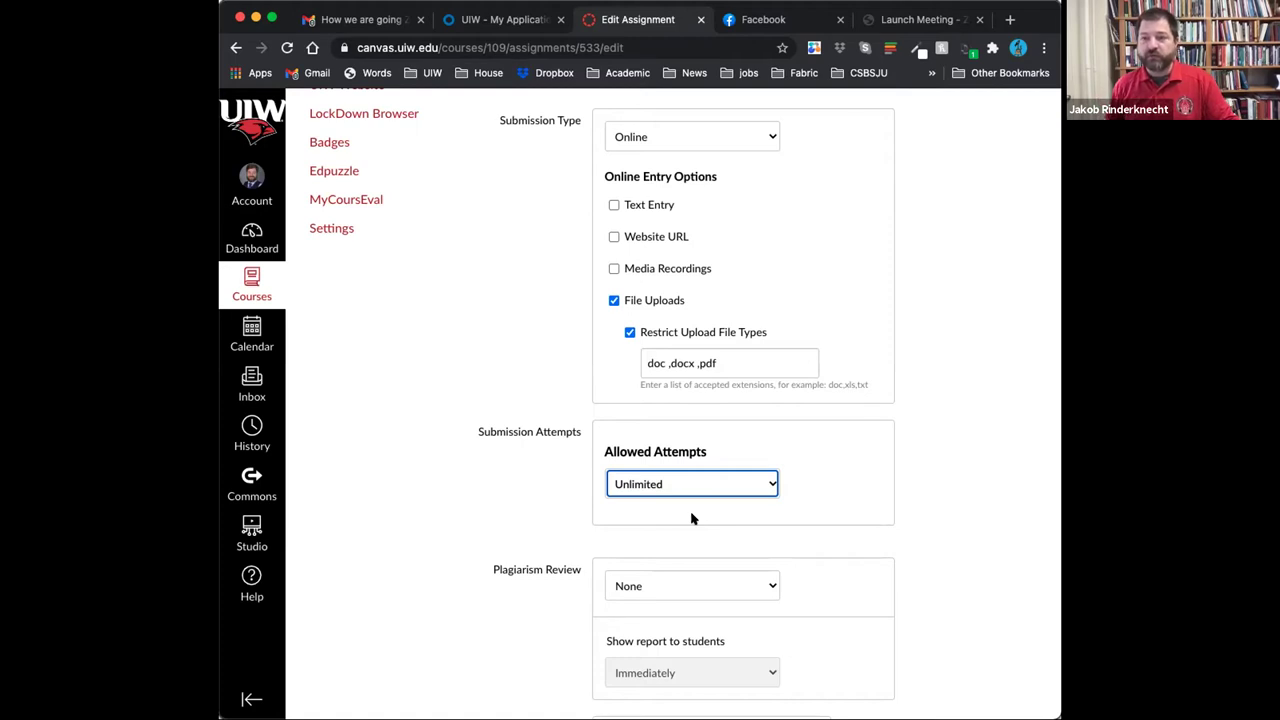
Leave the Disputation editor and open the course gradebook to view its Global Settings.
{"action": "scroll", "coordinate": [691, 518], "scroll_direction": "up", "scroll_amount": 10}
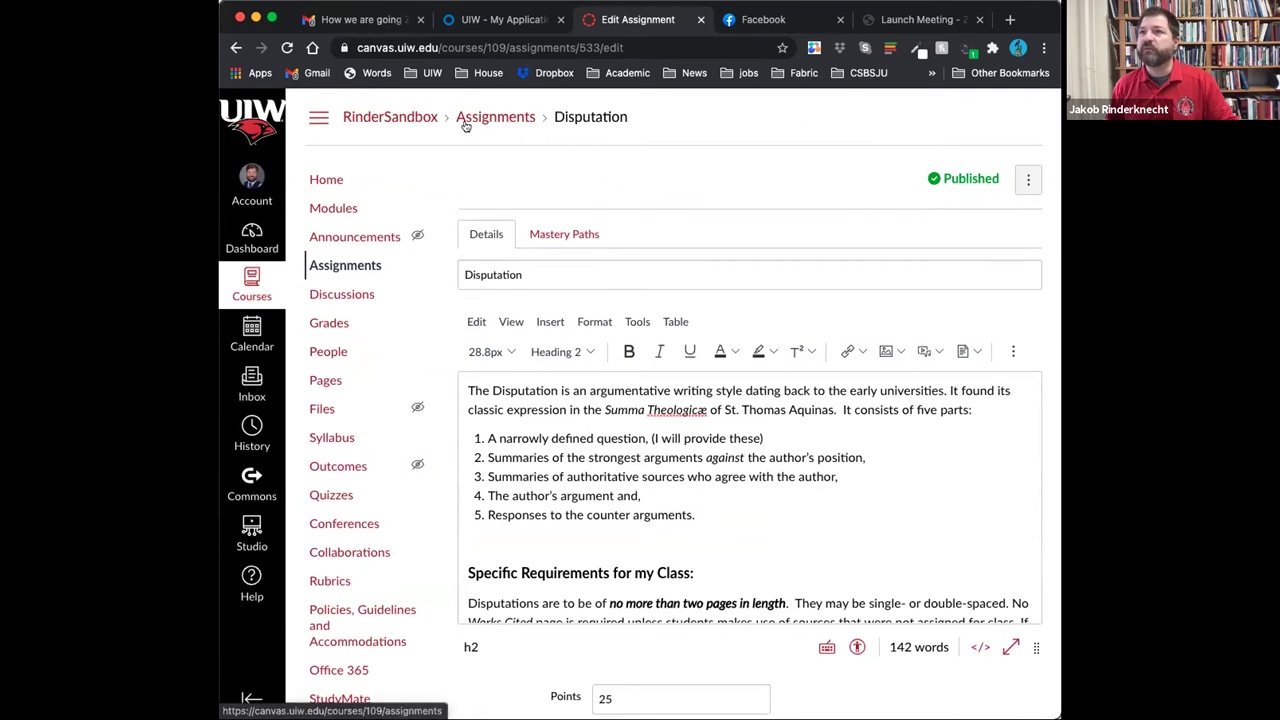
{"action": "left_click", "coordinate": [326, 325]}
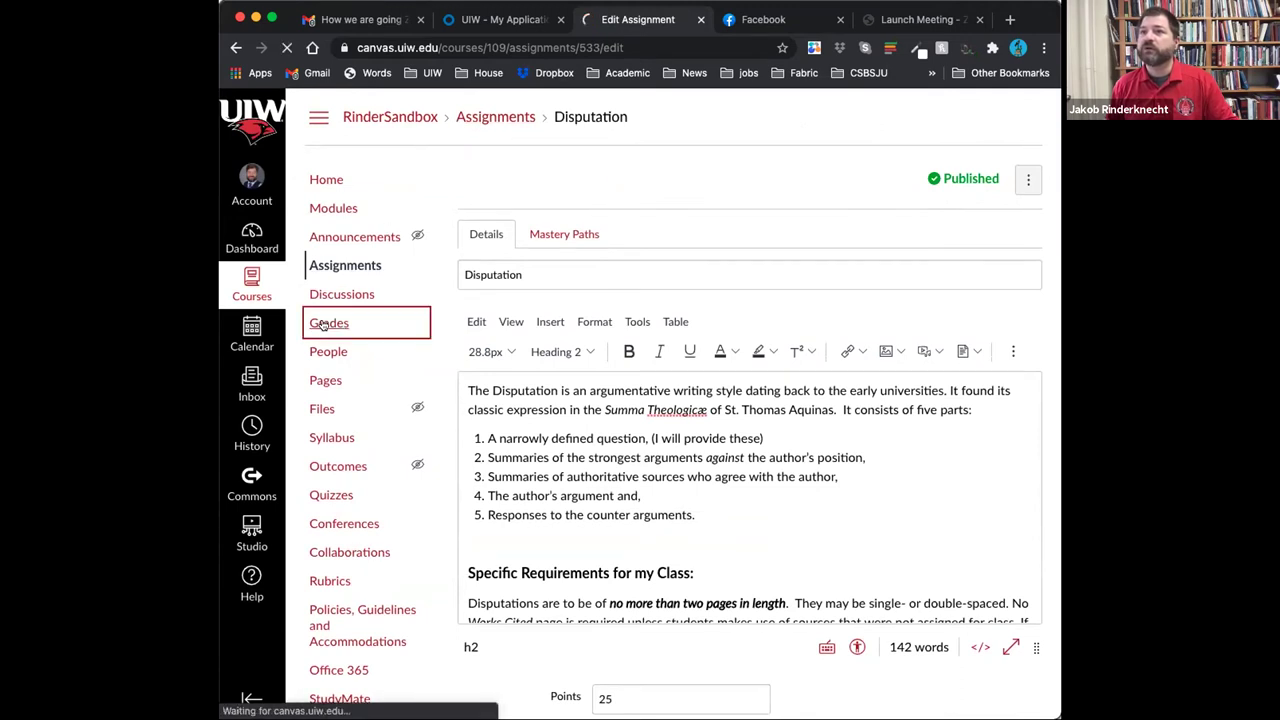
{"action": "scroll", "coordinate": [552, 372], "scroll_direction": "down", "scroll_amount": 3}
{"action": "scroll", "coordinate": [551, 369], "scroll_direction": "up", "scroll_amount": 3}
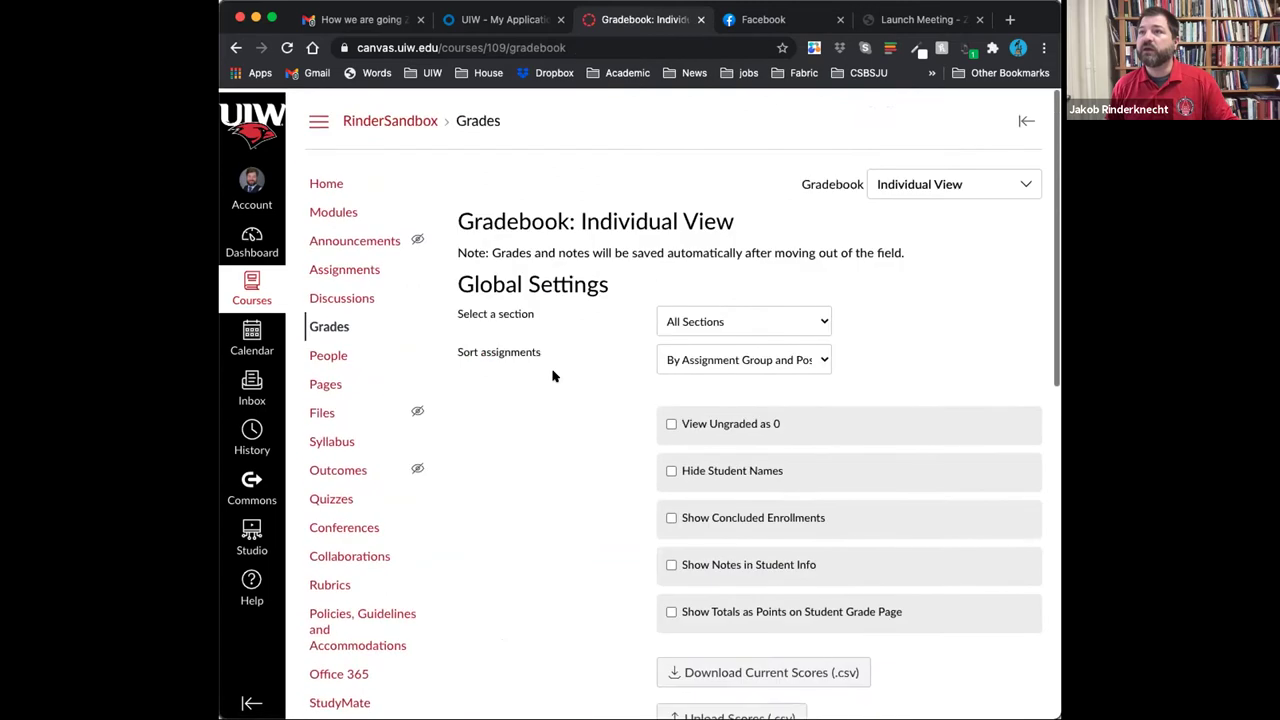
{"action": "left_click", "coordinate": [318, 323]}
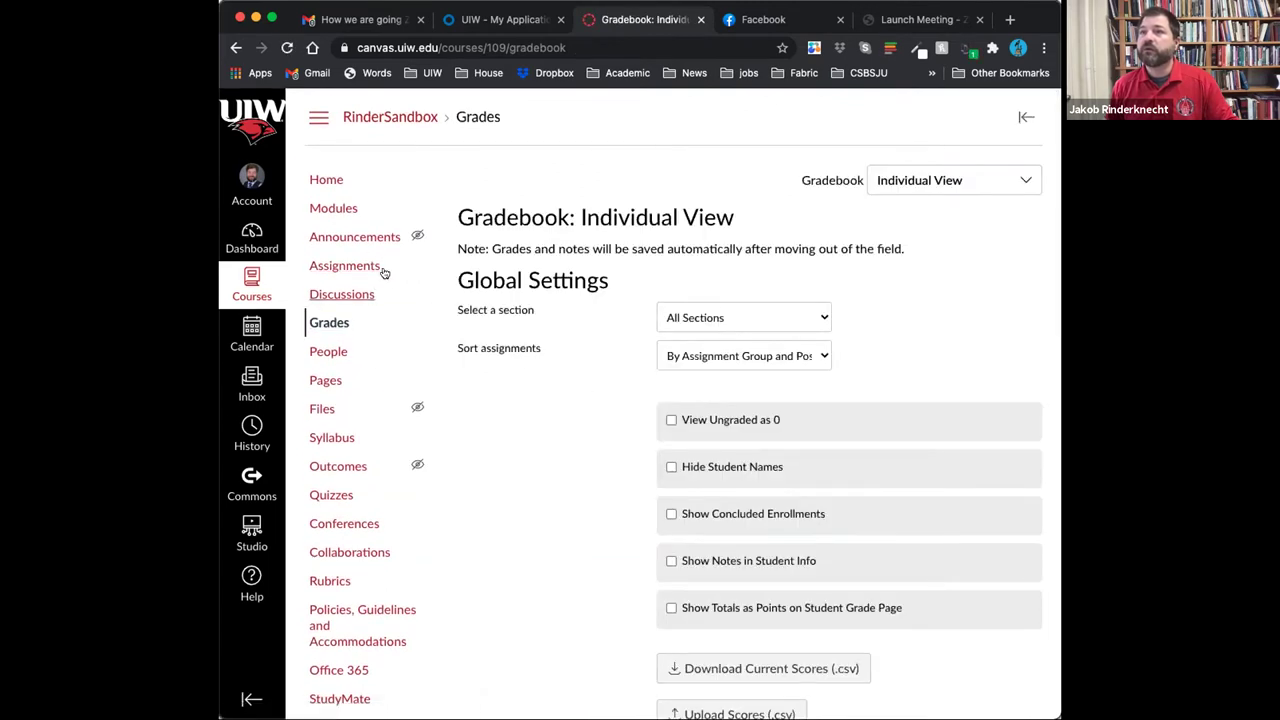
Return to the sandbox course home page by way of the dashboard and look through its course summary and To Do list.
{"action": "left_click", "coordinate": [337, 180]}
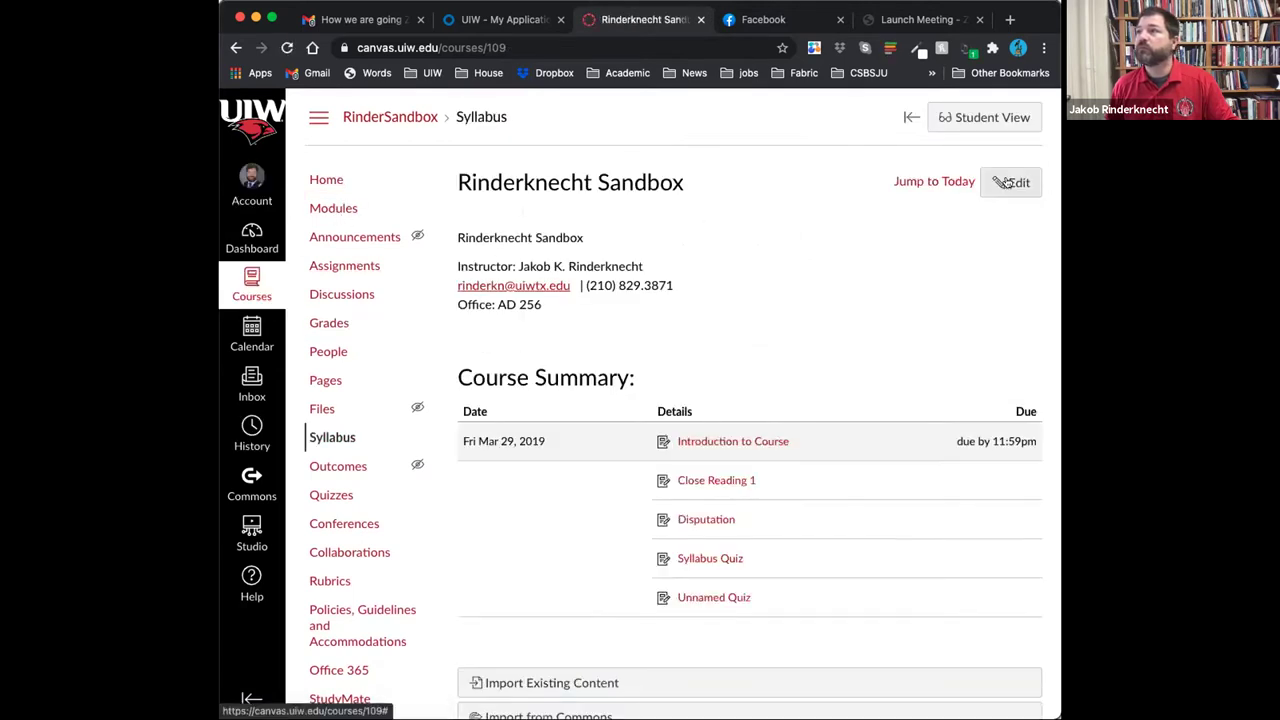
{"action": "left_click", "coordinate": [390, 117]}
{"action": "left_click", "coordinate": [258, 285]}
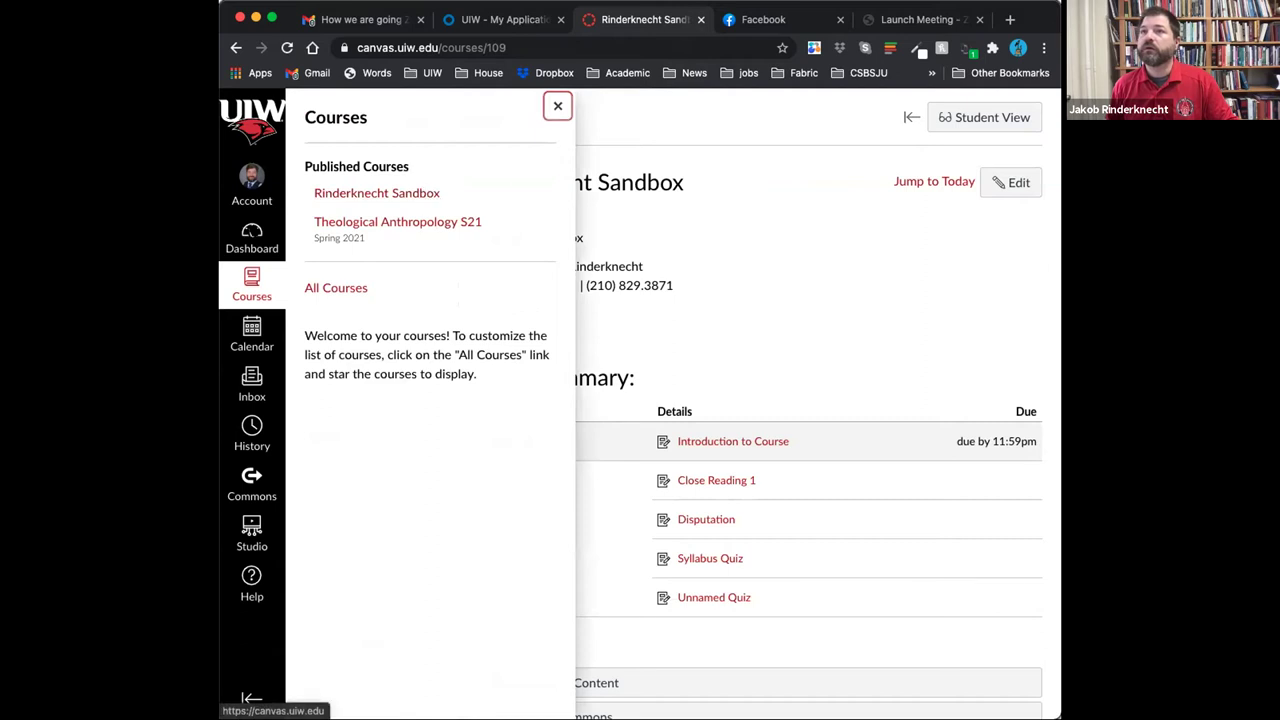
{"action": "left_click", "coordinate": [252, 238]}
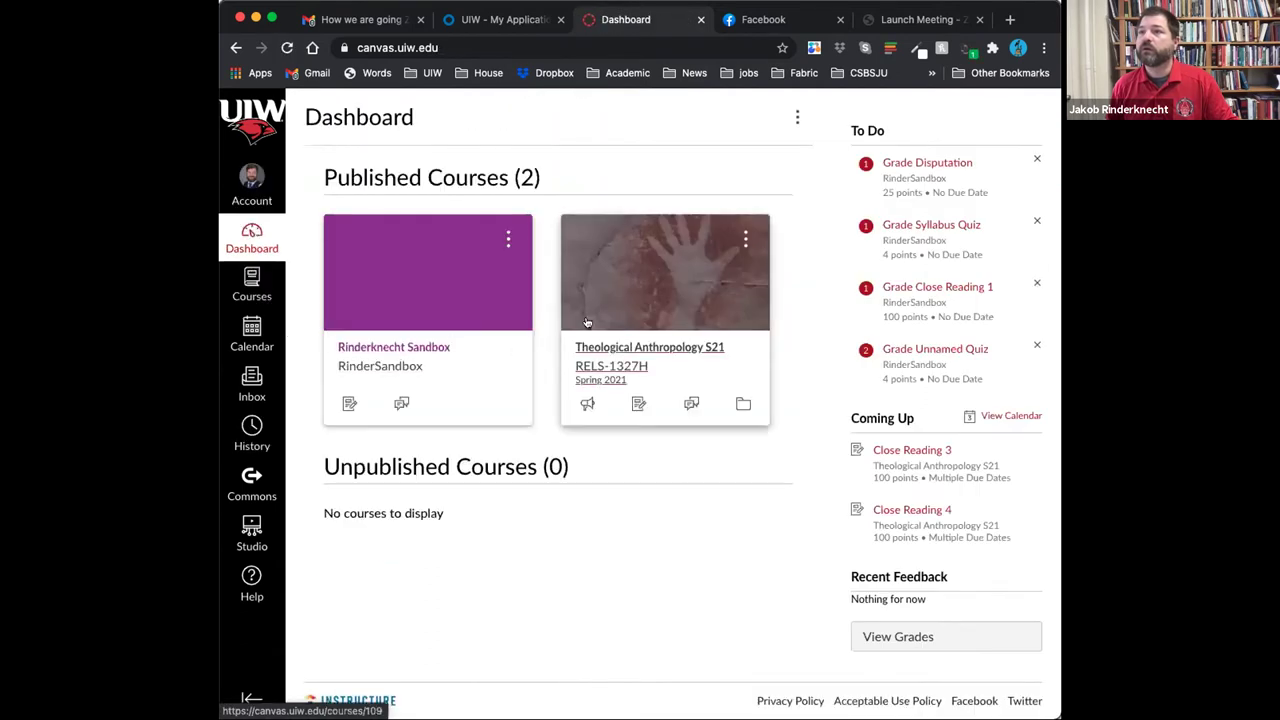
{"action": "left_click", "coordinate": [480, 300]}
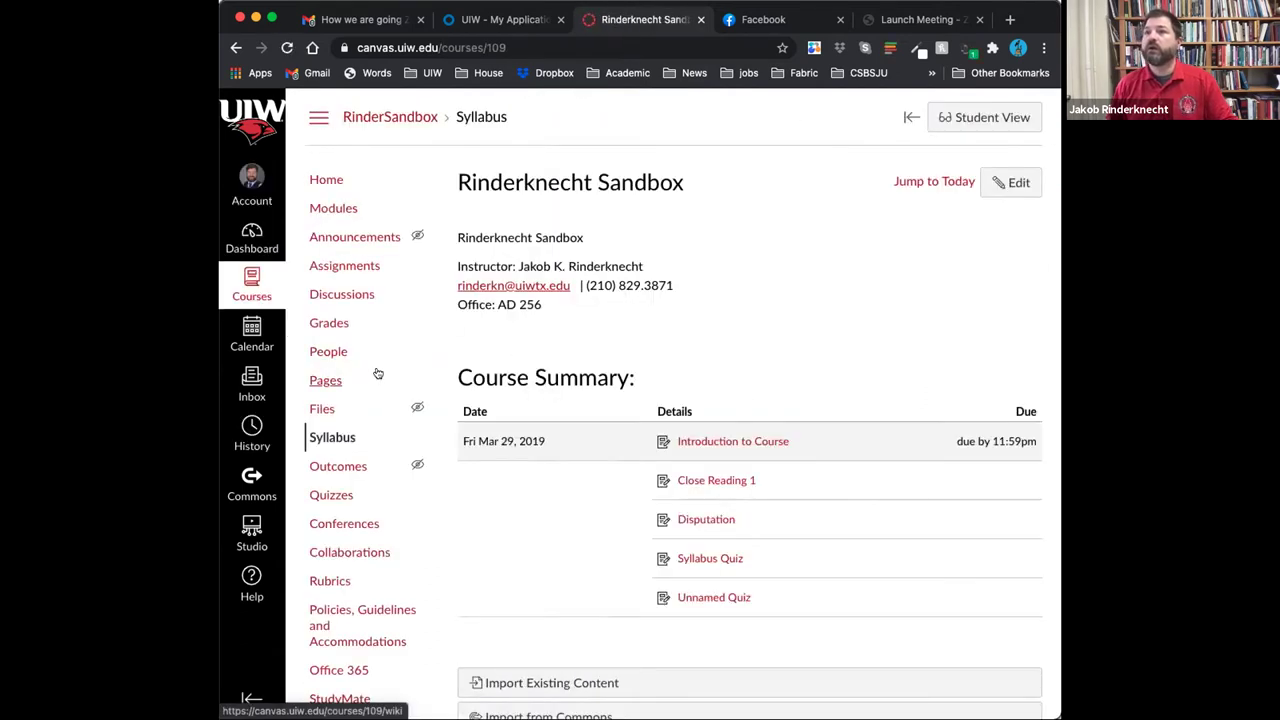
{"action": "scroll", "coordinate": [390, 372], "scroll_direction": "down", "scroll_amount": 7}
{"action": "scroll", "coordinate": [737, 369], "scroll_direction": "up", "scroll_amount": 4}
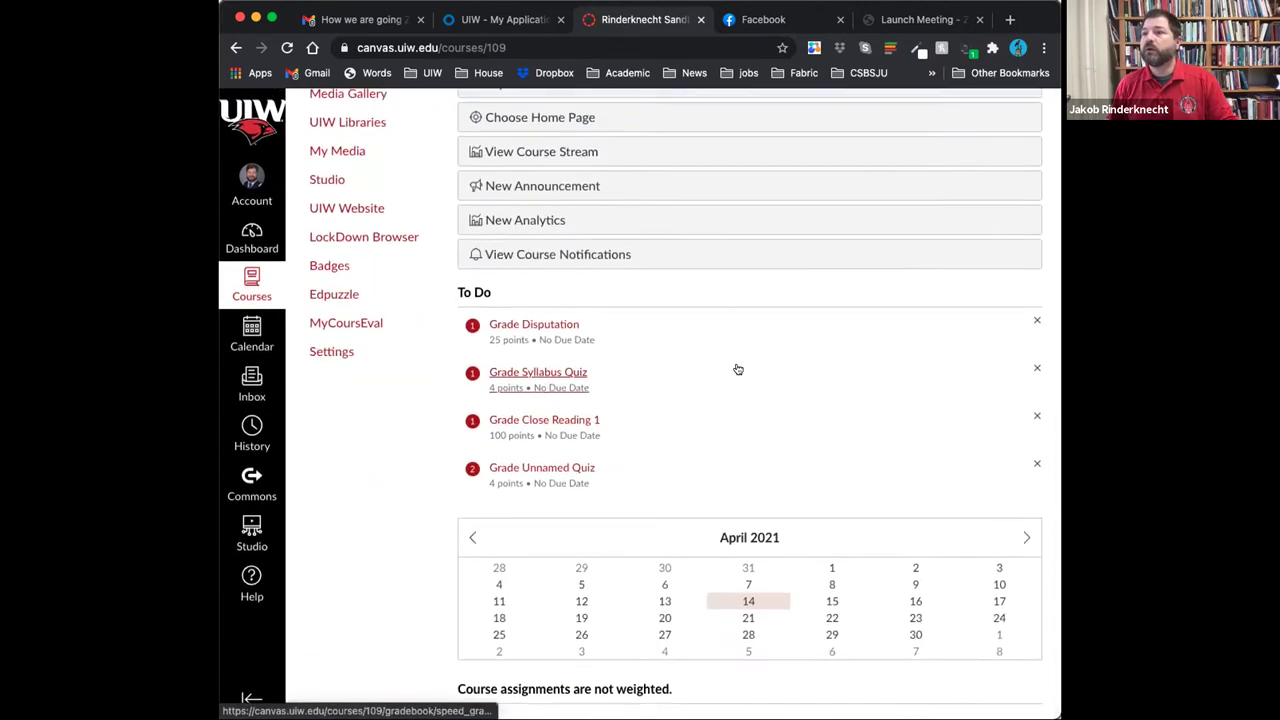
{"action": "scroll", "coordinate": [737, 369], "scroll_direction": "up", "scroll_amount": 1}
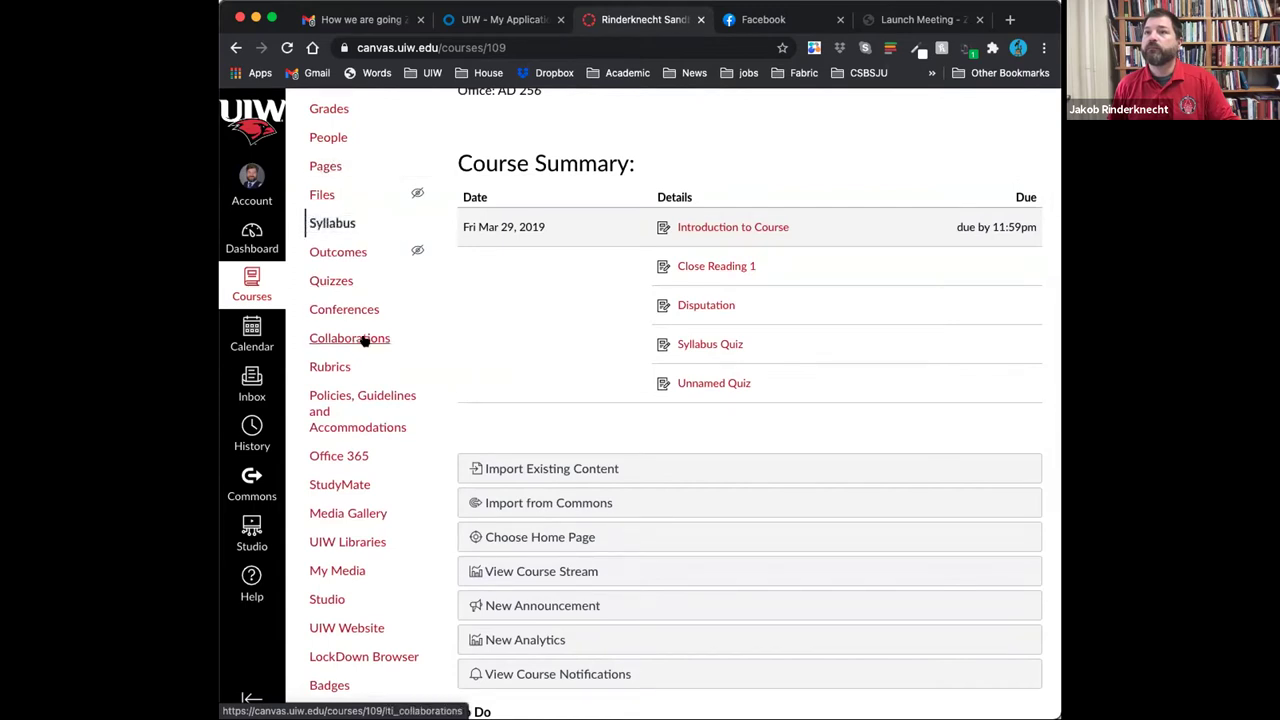
Reopen the course gradebook and examine its score export options and the student and assignment selection.
{"action": "left_click", "coordinate": [319, 112]}
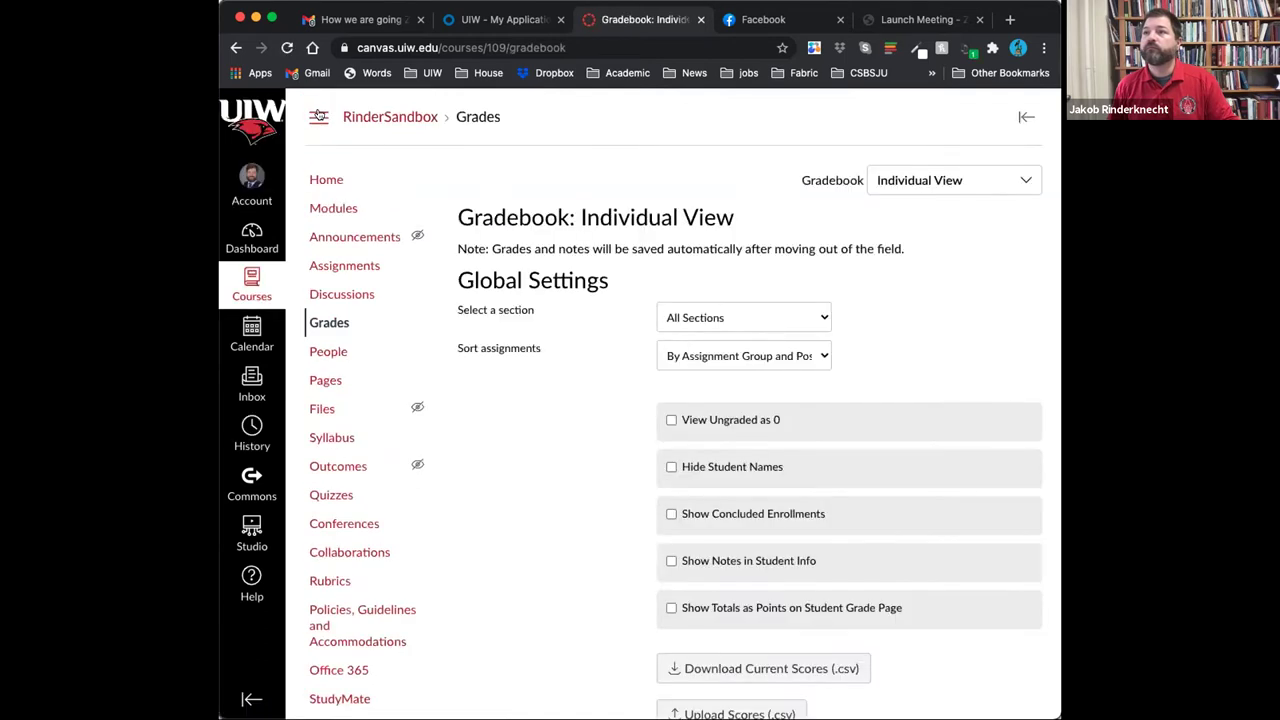
{"action": "left_click", "coordinate": [1025, 118]}
{"action": "left_click", "coordinate": [1022, 120]}
{"action": "scroll", "coordinate": [763, 414], "scroll_direction": "down", "scroll_amount": 10}
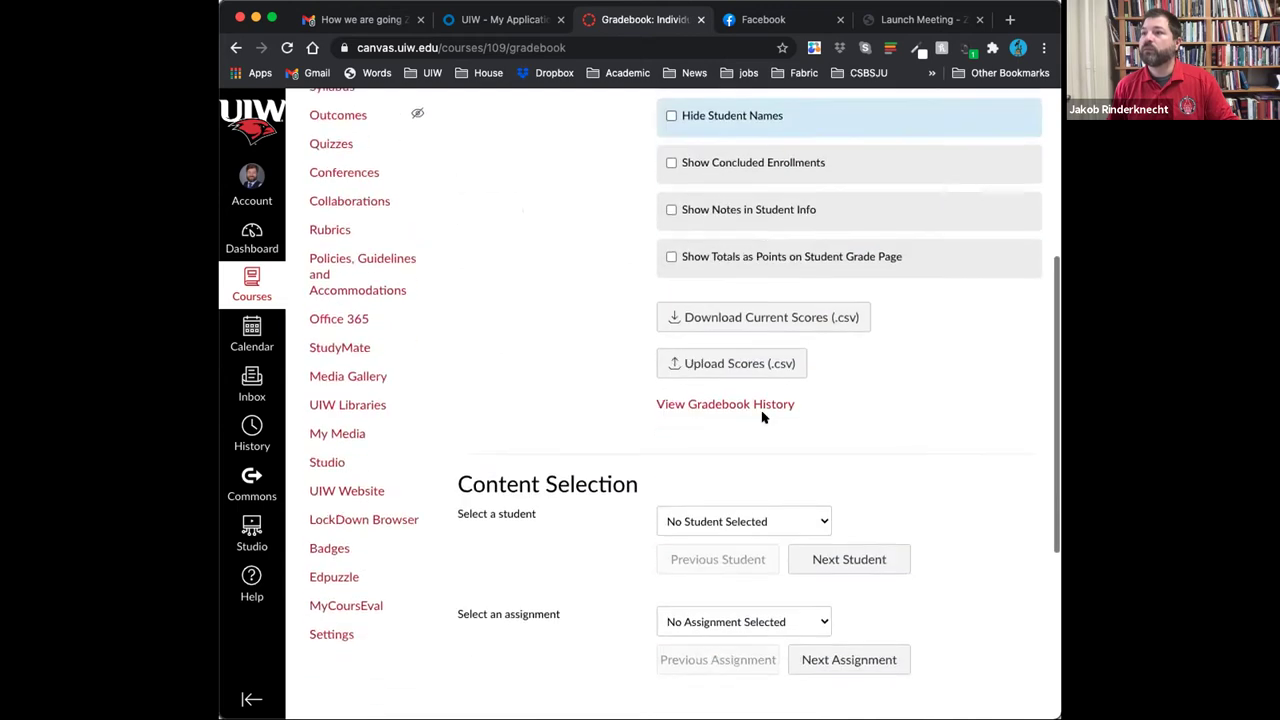
Review the Global Settings in Individual View, and switch the gradebook to the grid of all students and assignments.
{"action": "scroll", "coordinate": [763, 414], "scroll_direction": "up", "scroll_amount": 7}
{"action": "scroll", "coordinate": [763, 414], "scroll_direction": "up", "scroll_amount": 3}
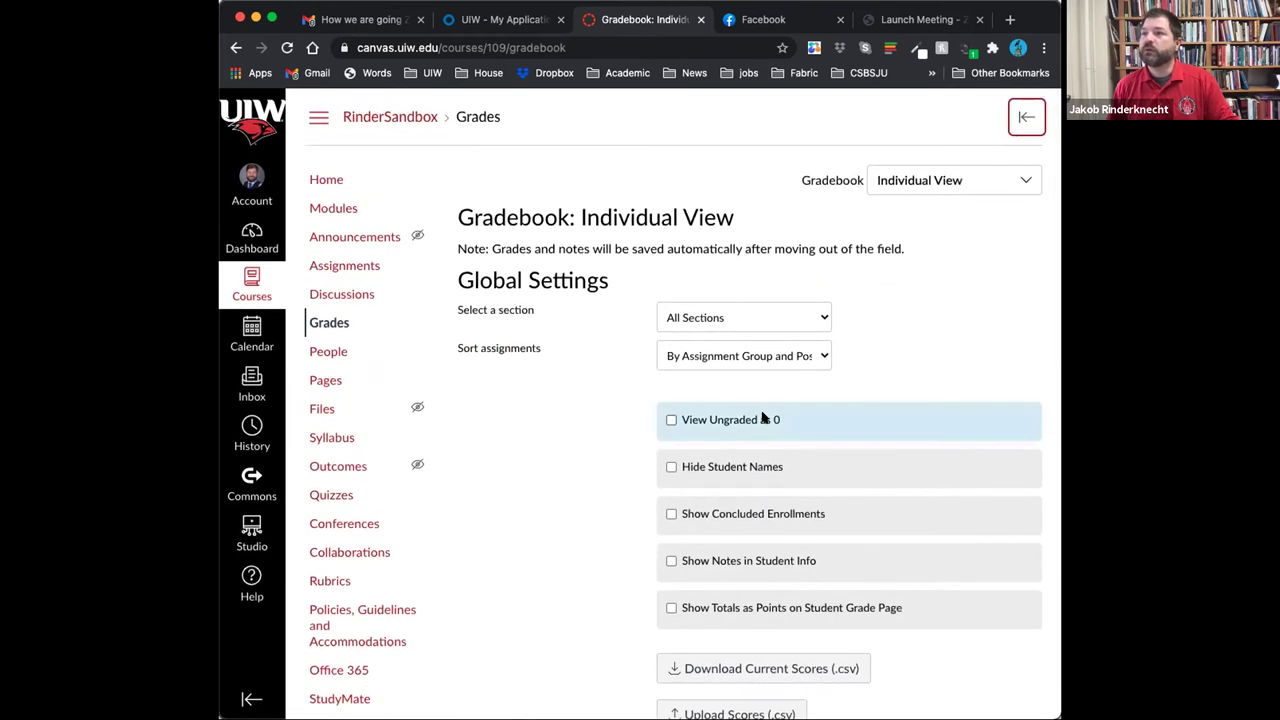
{"action": "scroll", "coordinate": [393, 445], "scroll_direction": "down", "scroll_amount": 5}
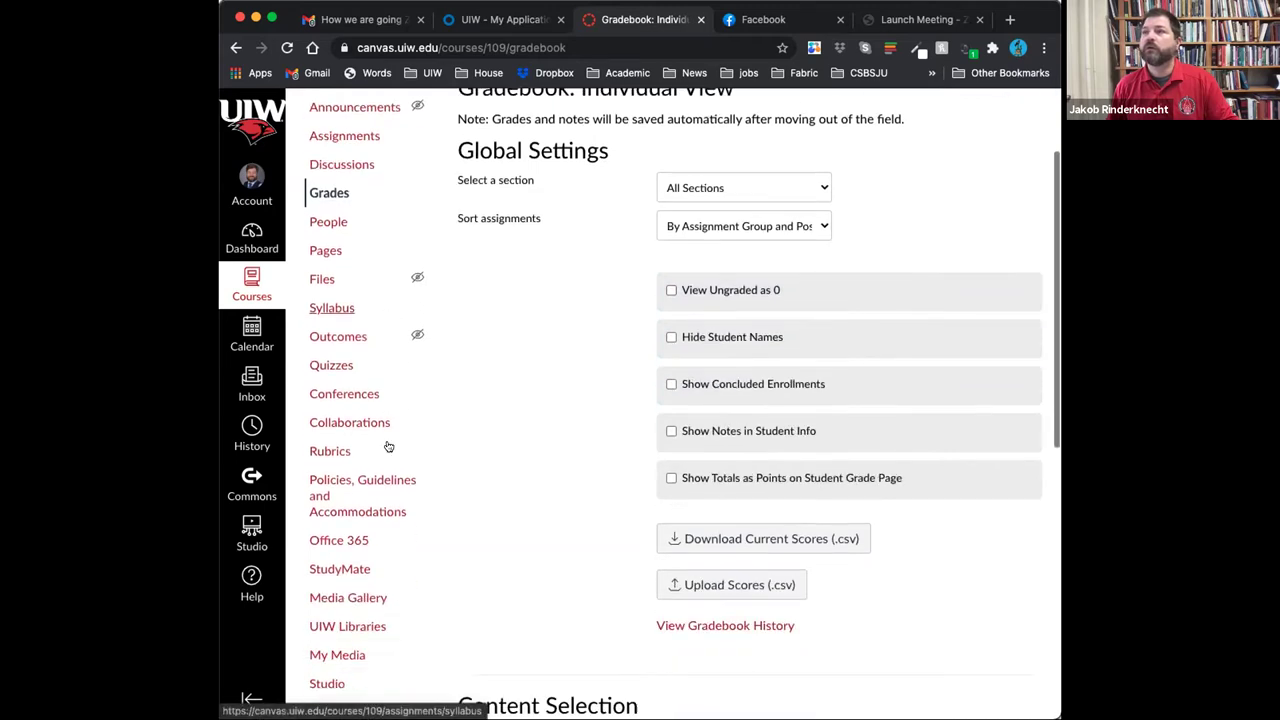
{"action": "scroll", "coordinate": [389, 445], "scroll_direction": "up", "scroll_amount": 1}
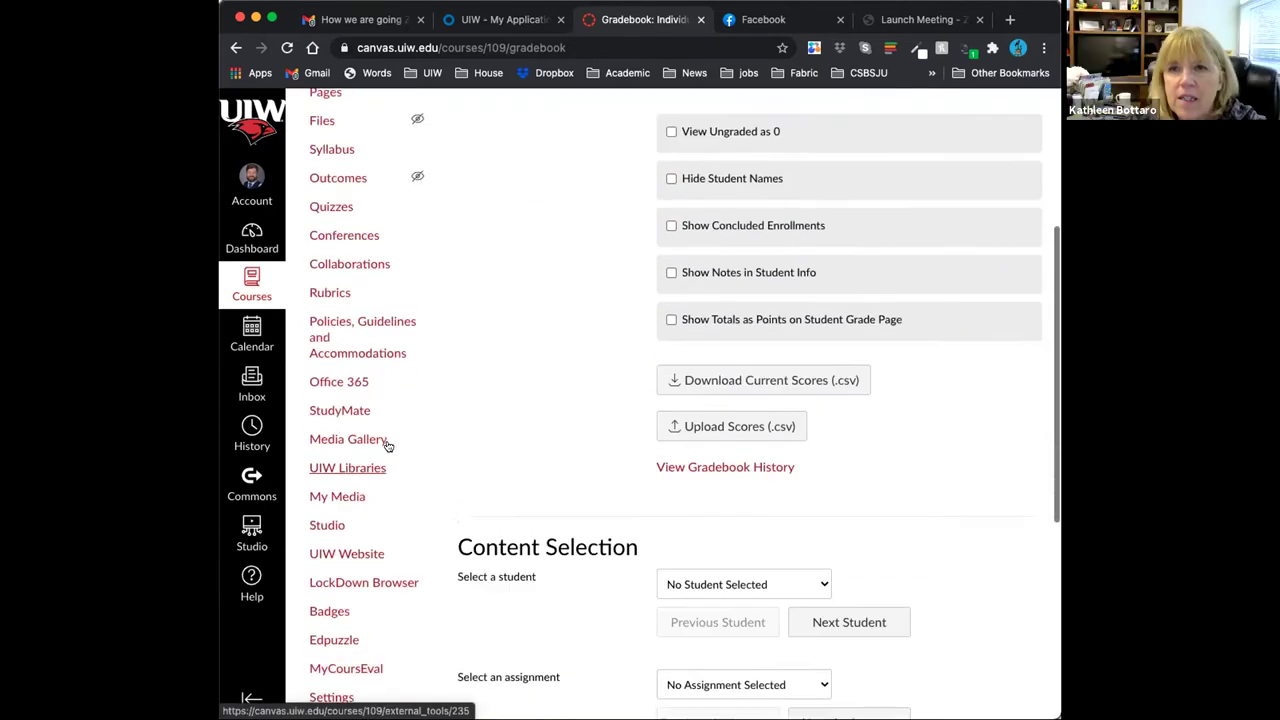
{"action": "scroll", "coordinate": [386, 443], "scroll_direction": "down", "scroll_amount": 5}
{"action": "scroll", "coordinate": [386, 443], "scroll_direction": "up", "scroll_amount": 10}
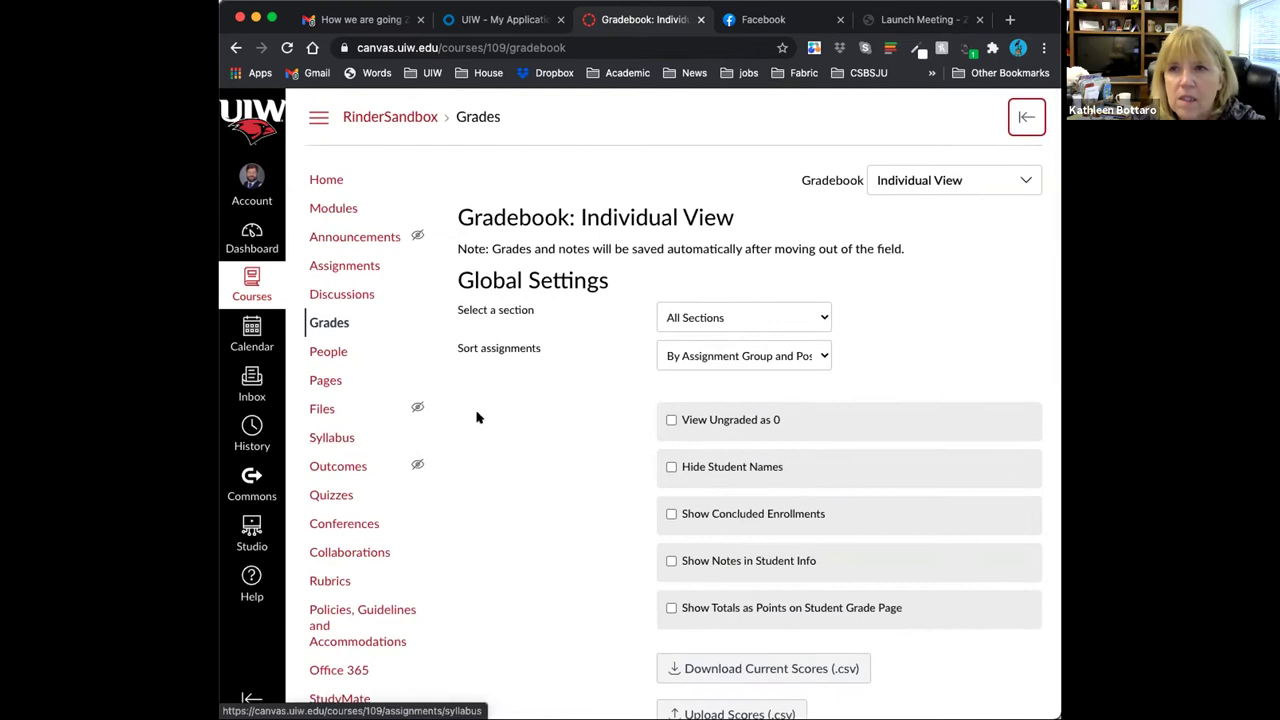
{"action": "left_click", "coordinate": [966, 176]}
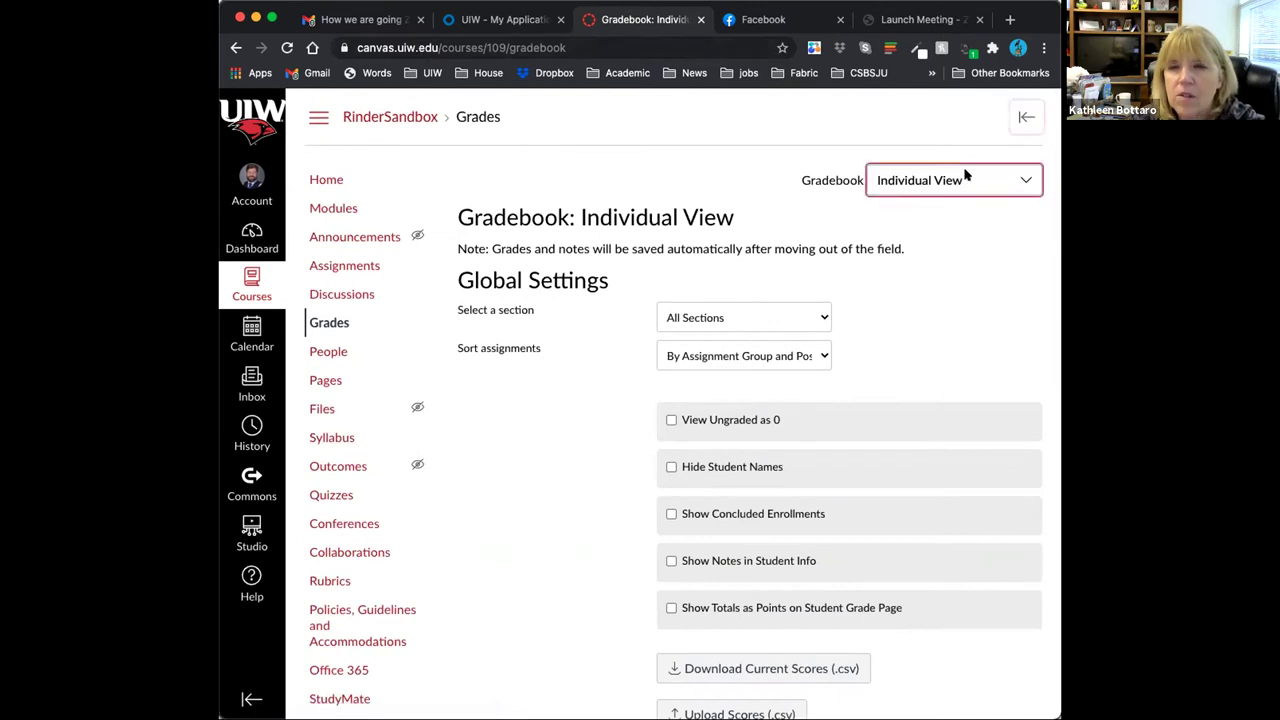
{"action": "left_click", "coordinate": [963, 271]}
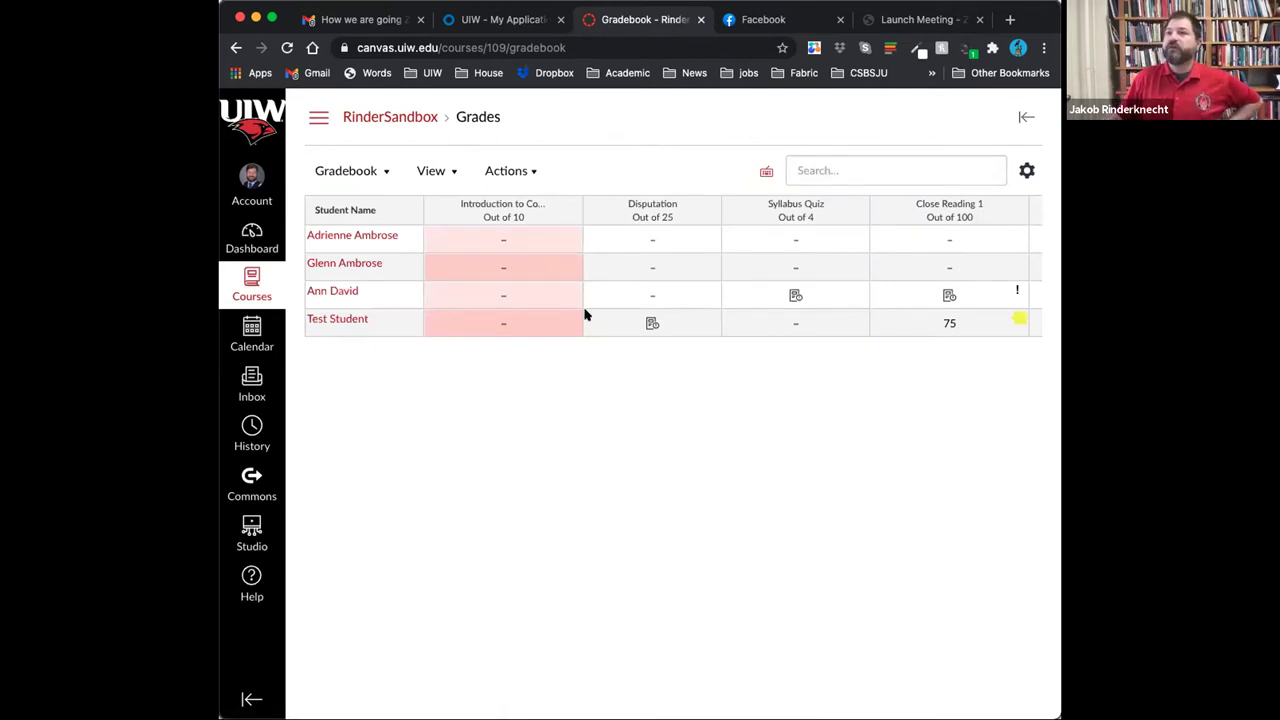
View the submission details of Test Student's Disputation, including the grade, status and comment fields, and close them.
{"action": "left_click", "coordinate": [653, 321]}
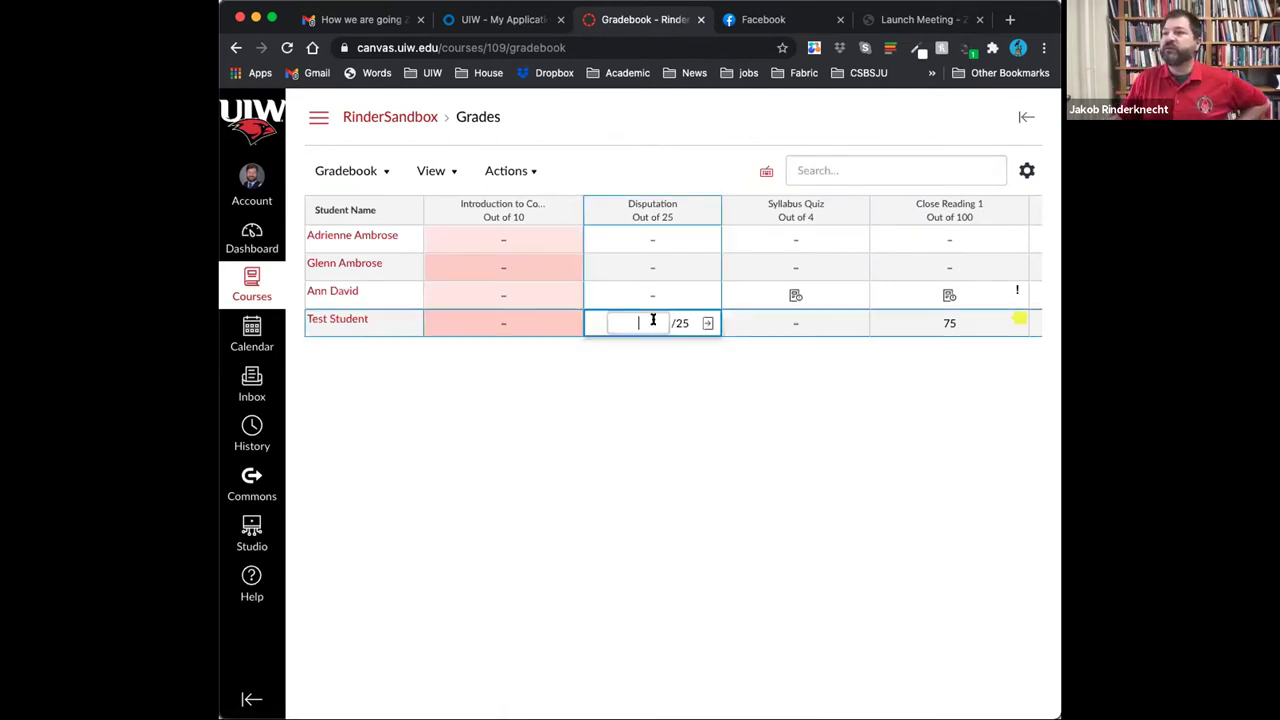
{"action": "left_click", "coordinate": [706, 323]}
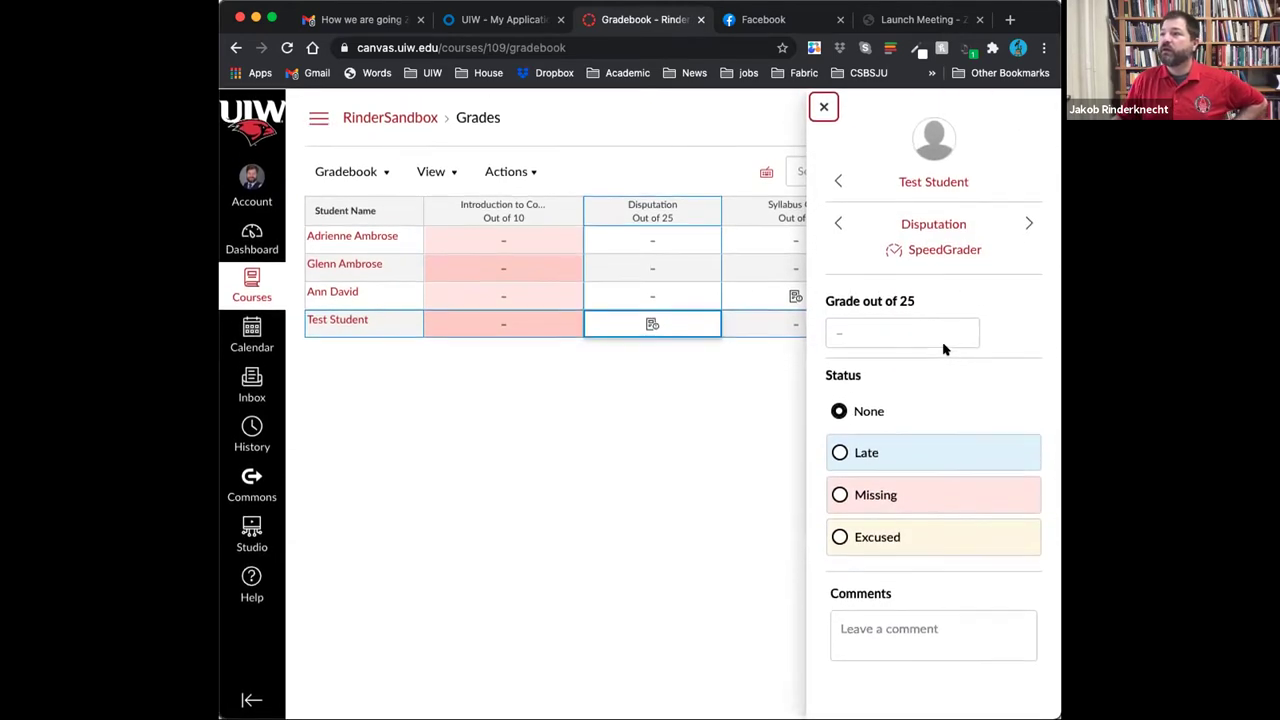
{"action": "key", "text": "Escape"}
View the grade, status and comments recorded for Test Student's Close Reading 1, and close the details.
{"action": "scroll", "coordinate": [877, 400], "scroll_direction": "right", "scroll_amount": 3}
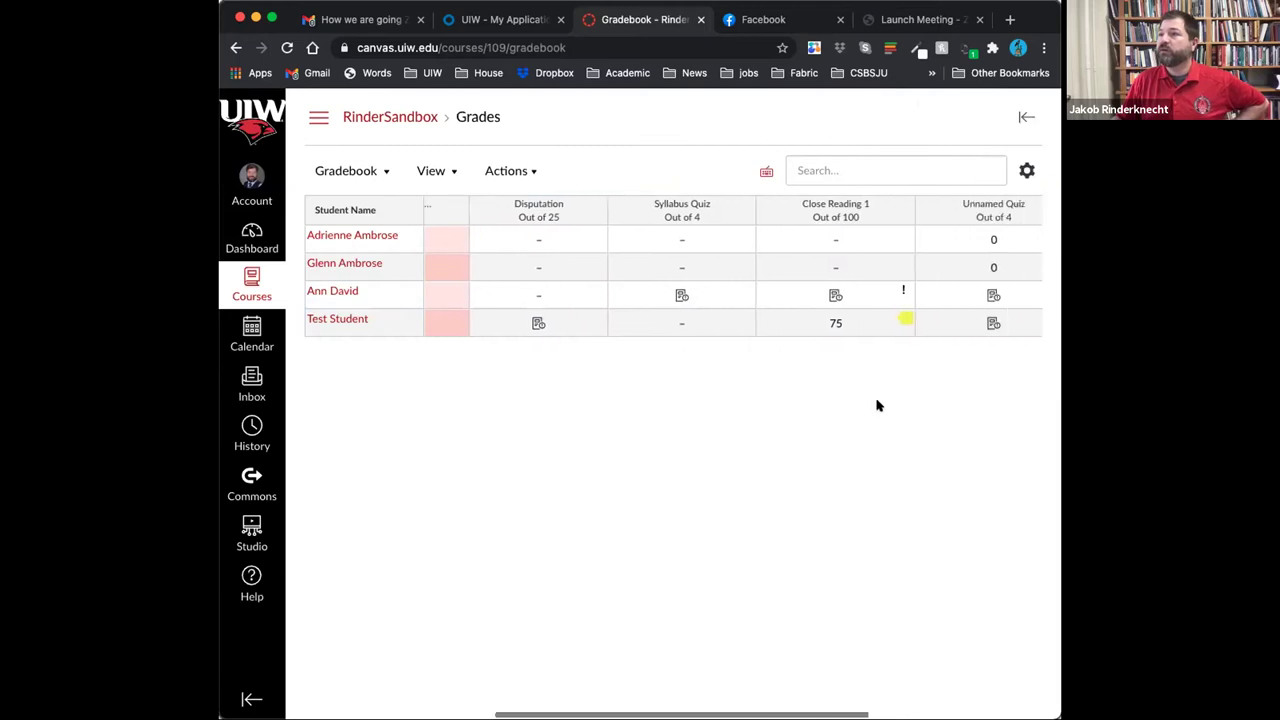
{"action": "scroll", "coordinate": [877, 405], "scroll_direction": "right", "scroll_amount": 2}
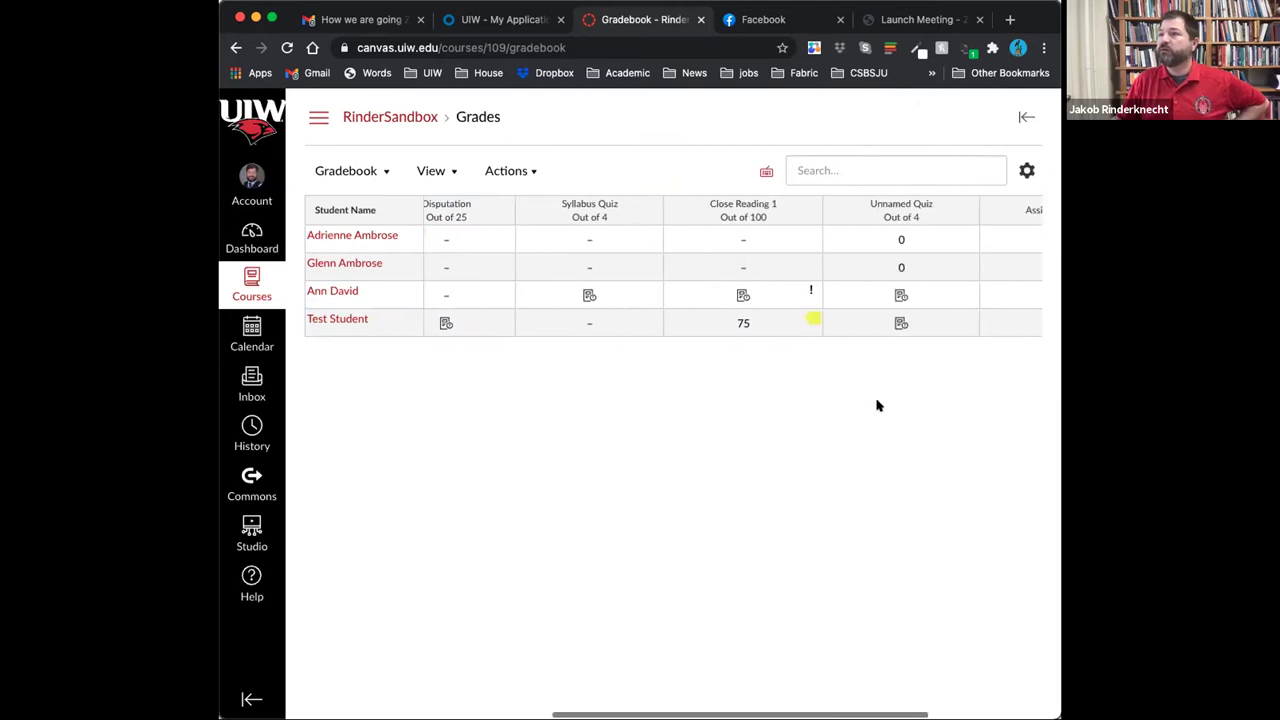
{"action": "left_click", "coordinate": [800, 316]}
{"action": "left_click", "coordinate": [802, 320]}
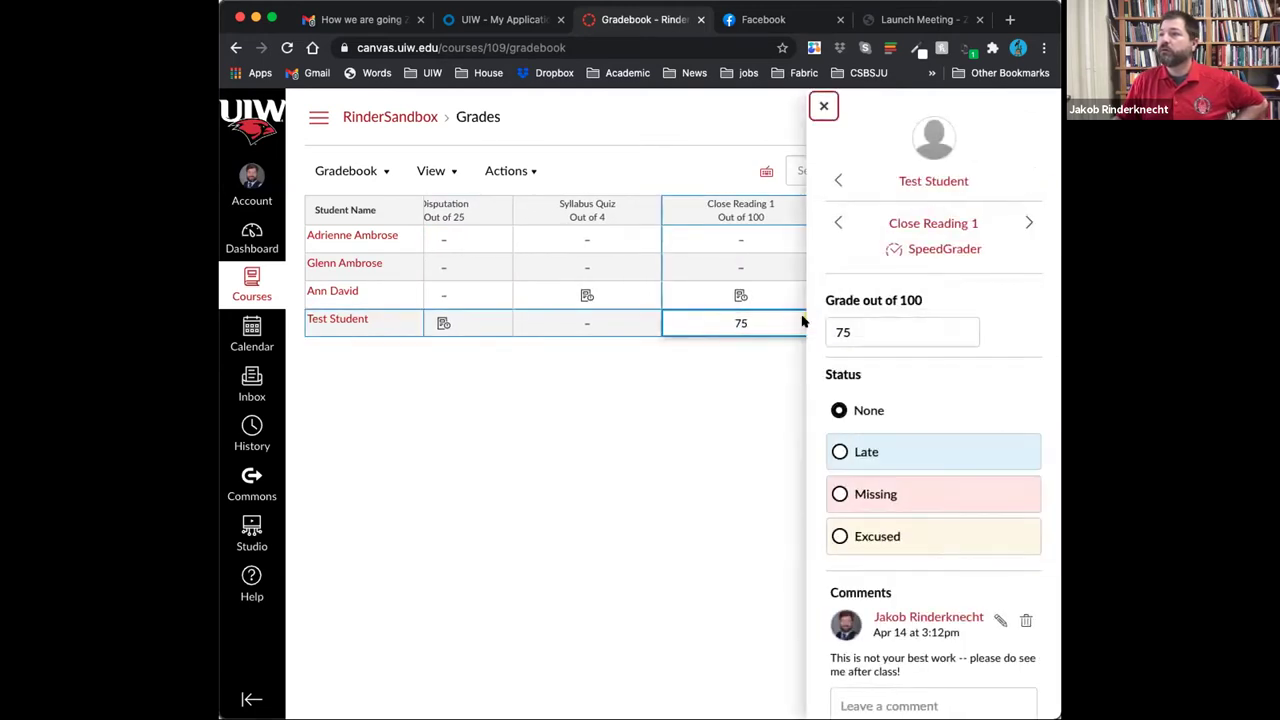
{"action": "scroll", "coordinate": [941, 354], "scroll_direction": "down", "scroll_amount": 1}
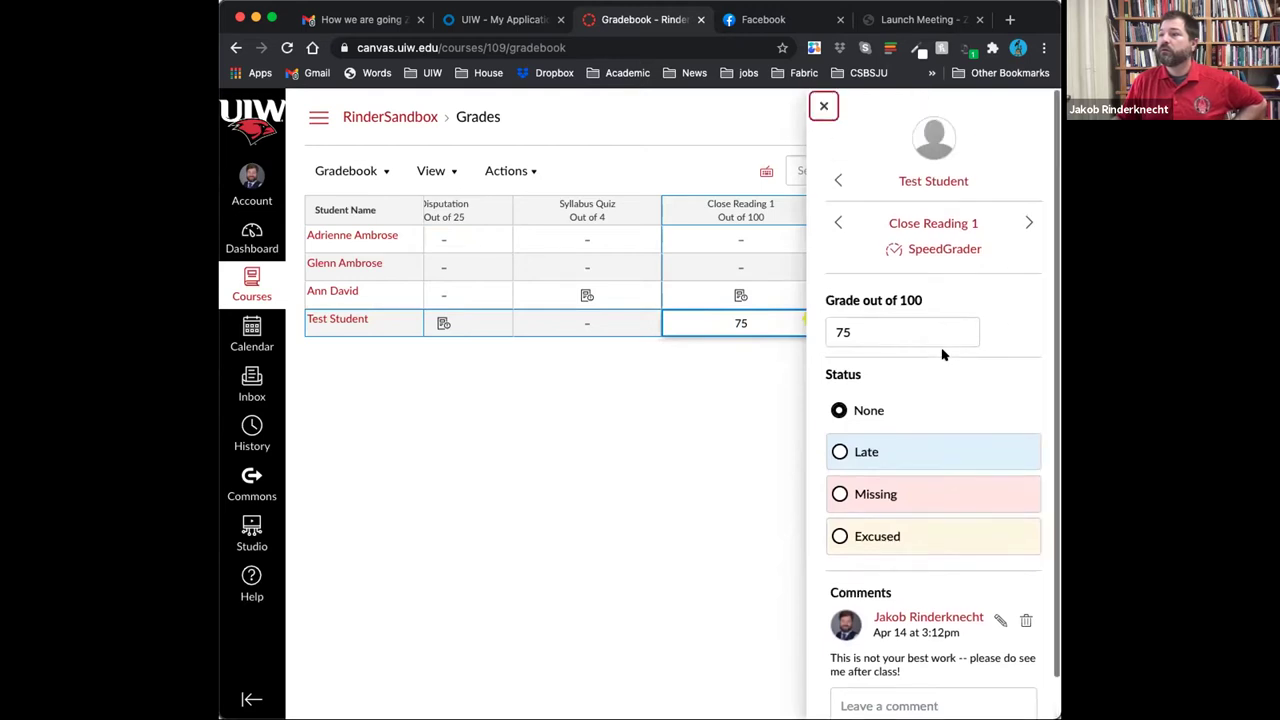
{"action": "left_click", "coordinate": [780, 463]}
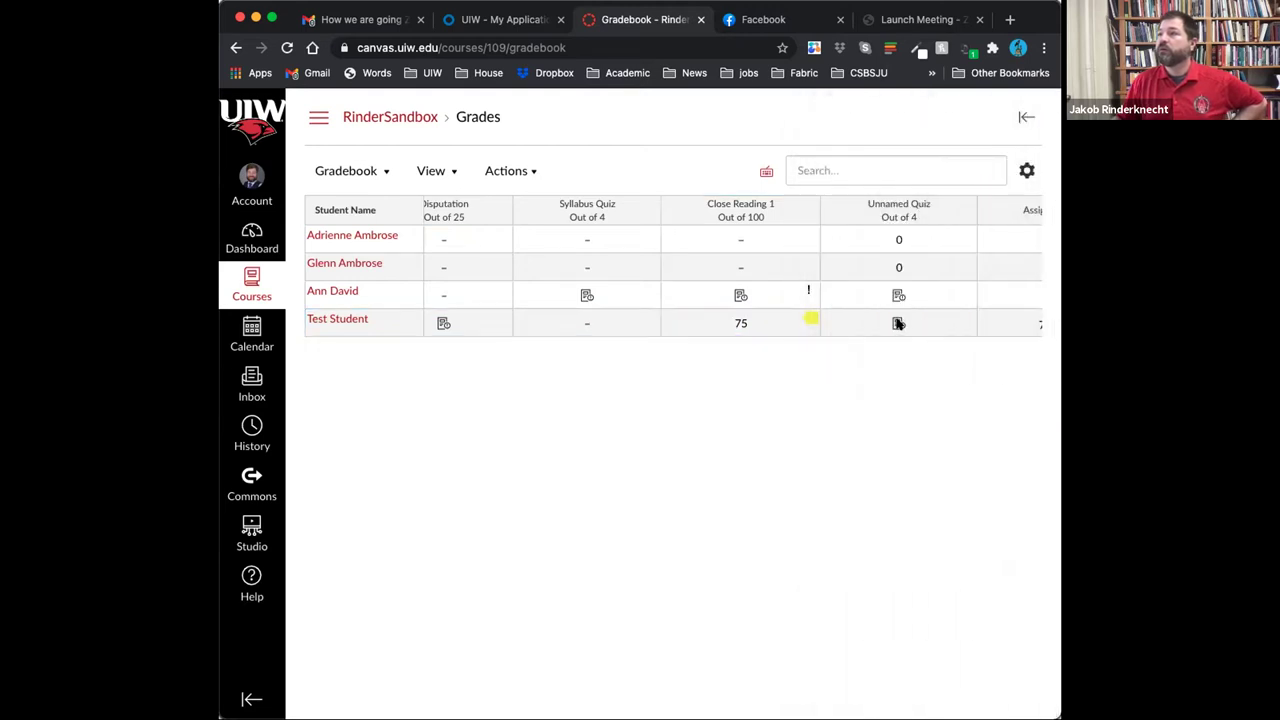
Check Test Student's Unnamed Quiz score and its submission details, and close them.
{"action": "left_click", "coordinate": [898, 323]}
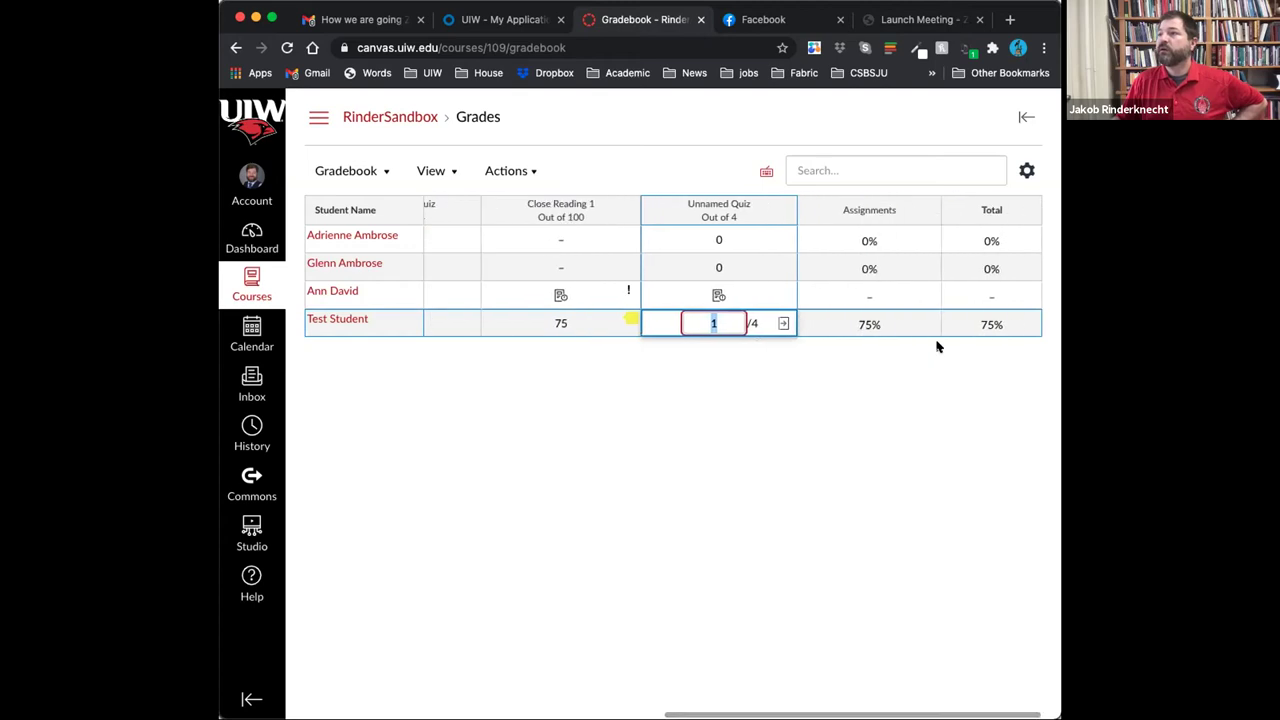
{"action": "left_click", "coordinate": [783, 323]}
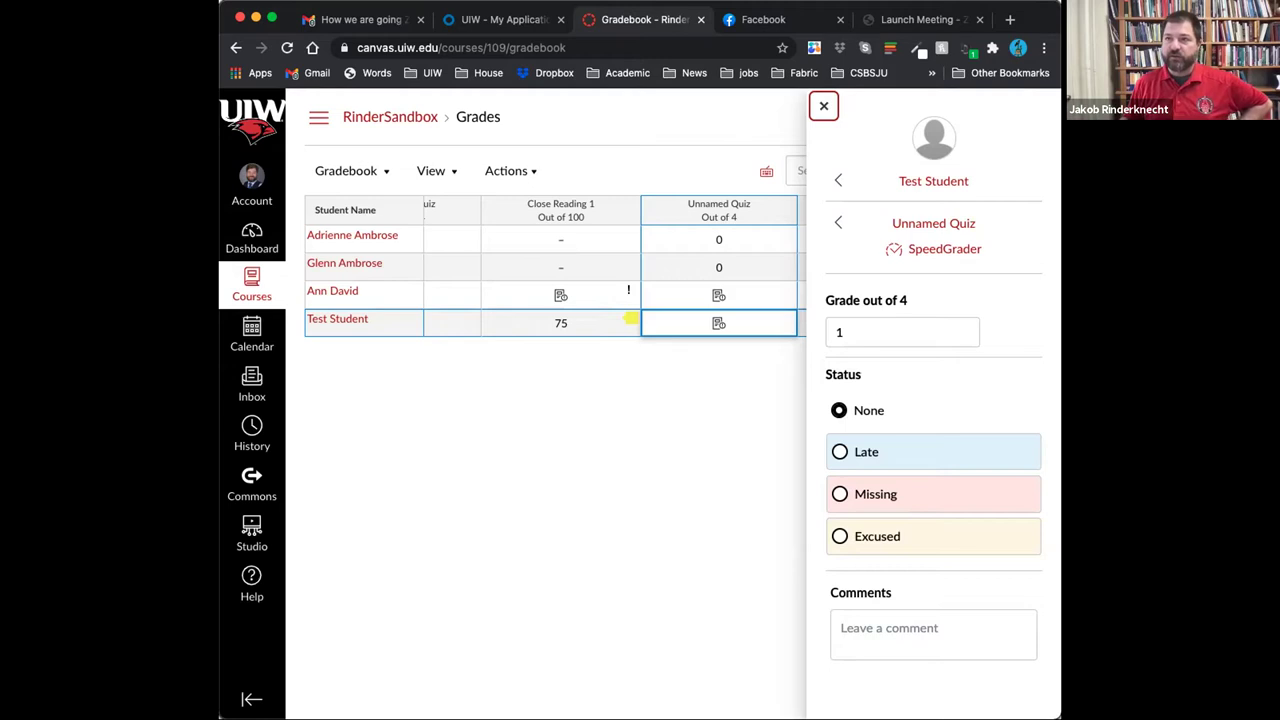
{"action": "left_click", "coordinate": [706, 594]}
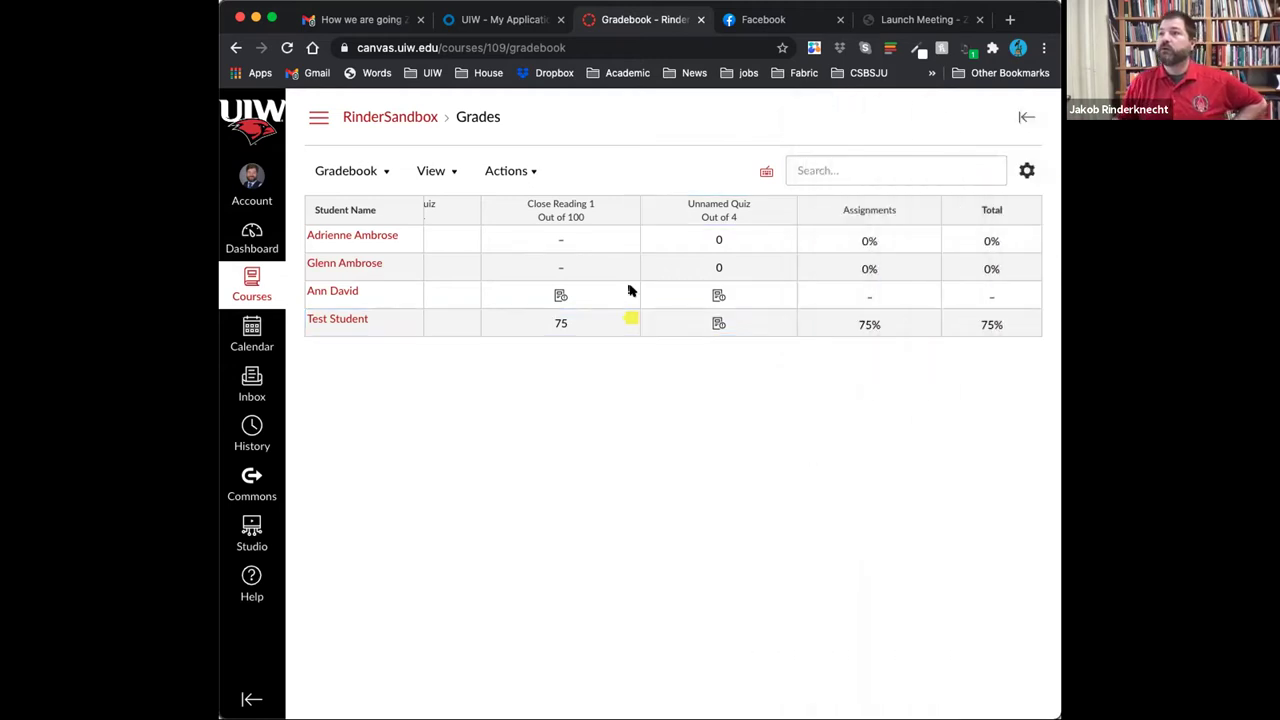
Examine the flagged Close Reading 1 submission in the third student's row, advance to that student's Unnamed Quiz details, and close them.
{"action": "left_click", "coordinate": [629, 290]}
{"action": "left_click", "coordinate": [626, 290]}
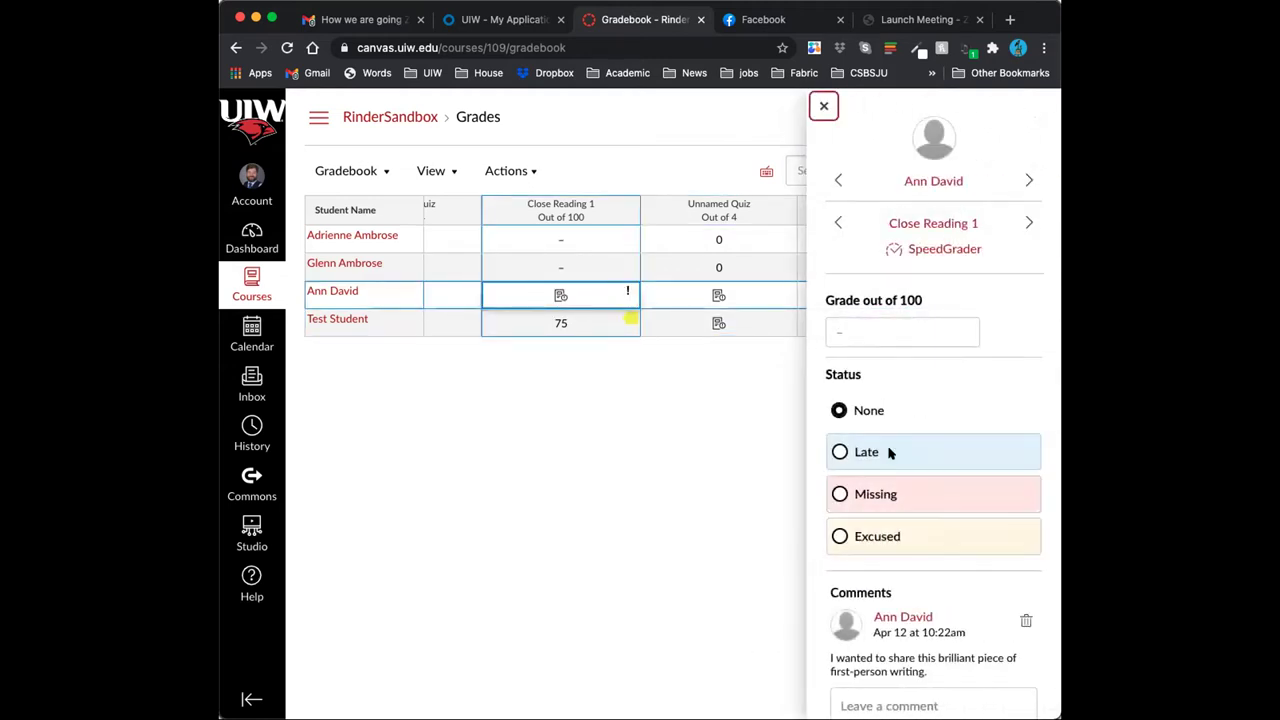
{"action": "scroll", "coordinate": [888, 452], "scroll_direction": "down", "scroll_amount": 1}
{"action": "scroll", "coordinate": [886, 451], "scroll_direction": "up", "scroll_amount": 1}
{"action": "left_click", "coordinate": [1029, 220]}
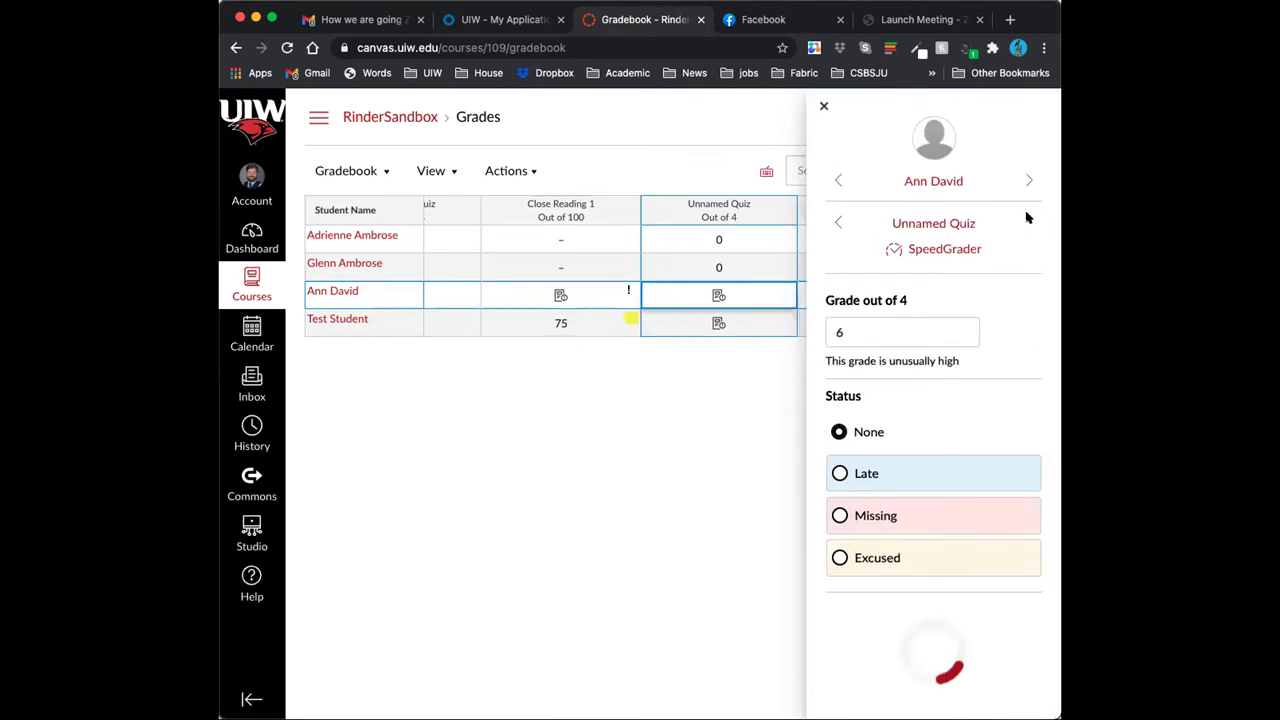
{"action": "left_click", "coordinate": [631, 578]}
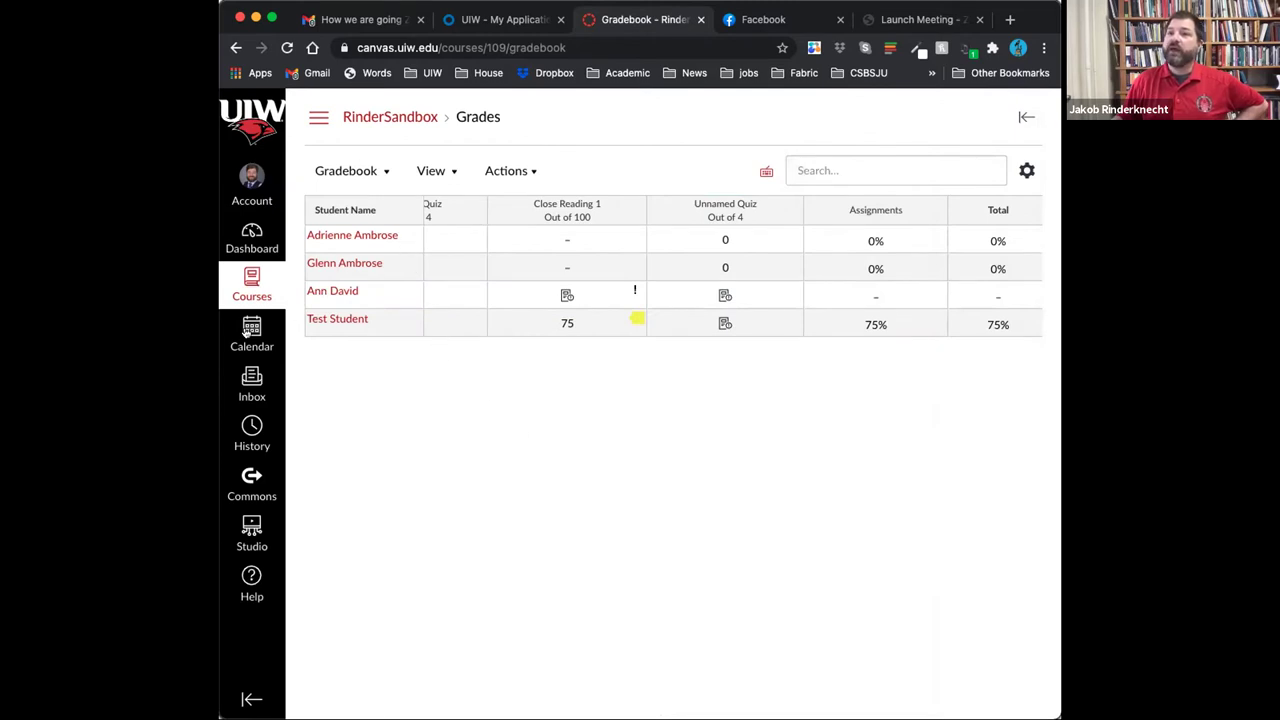
{"action": "left_click", "coordinate": [250, 283]}
{"action": "left_click", "coordinate": [233, 257]}
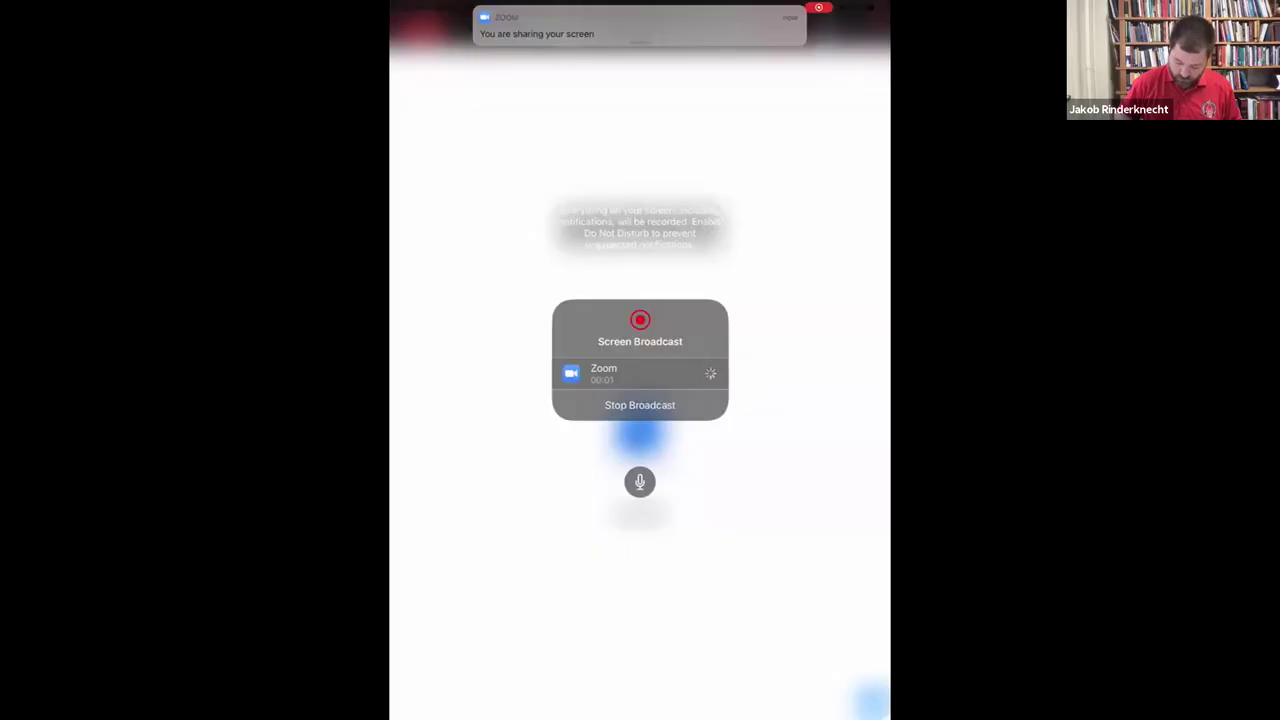
Switch to the shared iPad's home screen and open the Canvas Teacher app from the UIW folder.
{"action": "left_click_drag", "start_coordinate": [640, 714], "coordinate": [647, 325]}
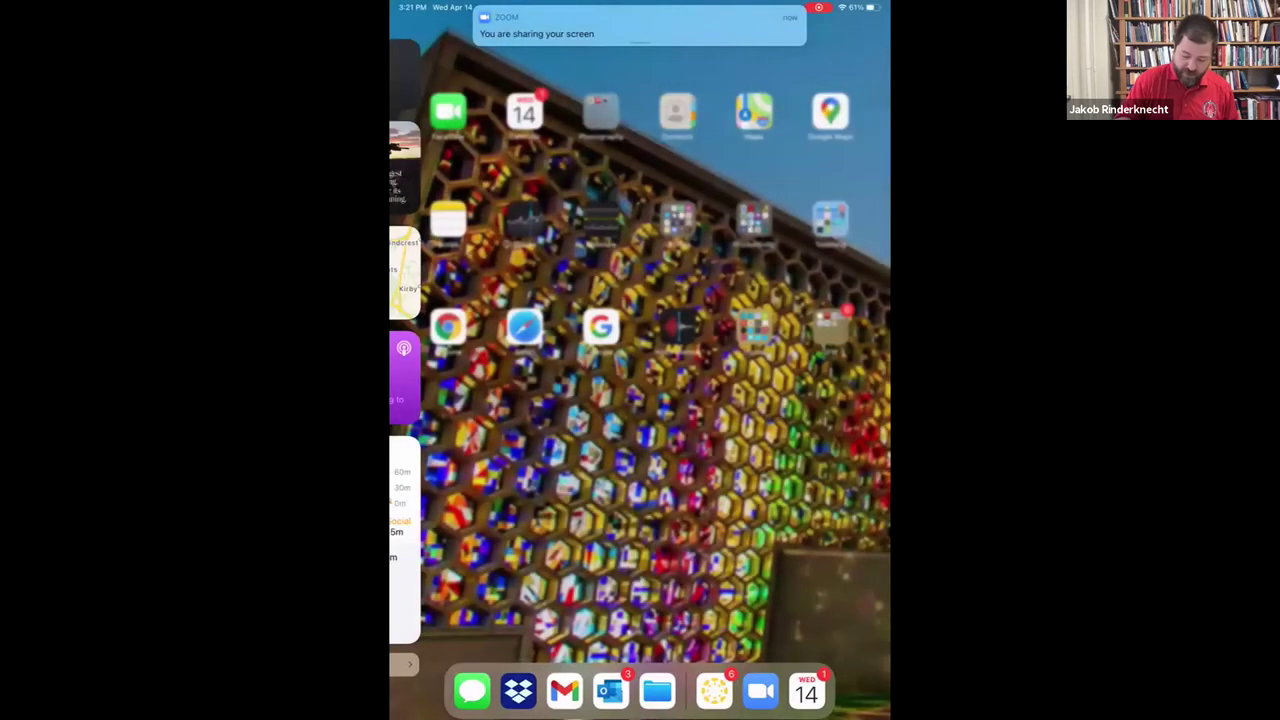
{"action": "left_click", "coordinate": [600, 110]}
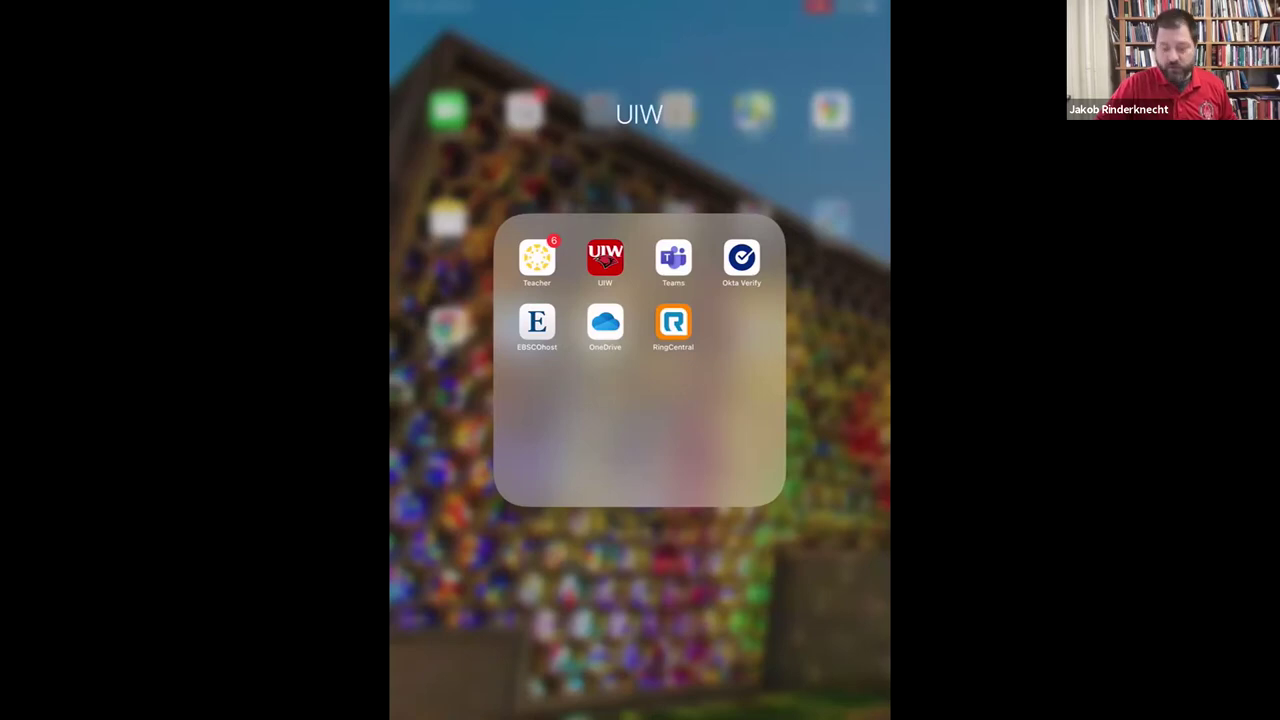
{"action": "left_click", "coordinate": [537, 257]}
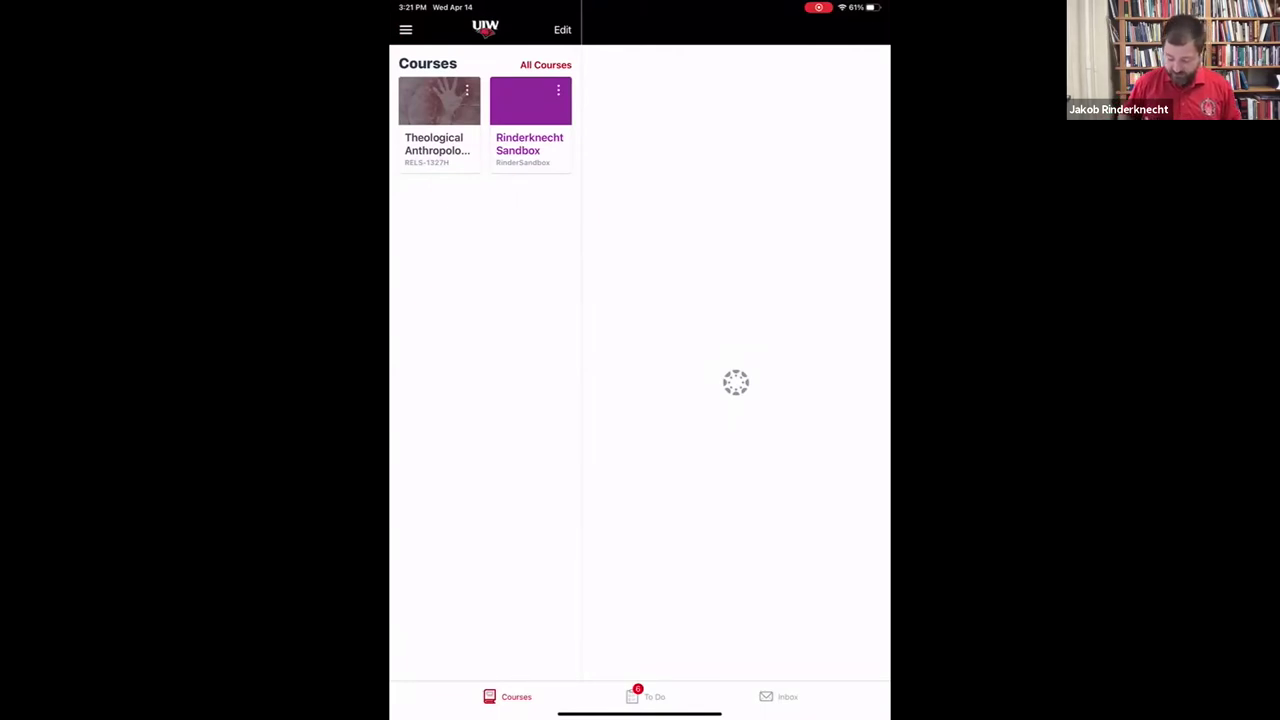
Open Test Student's Disputation submission from the To Do list and look through the paper.
{"action": "left_click", "coordinate": [645, 696]}
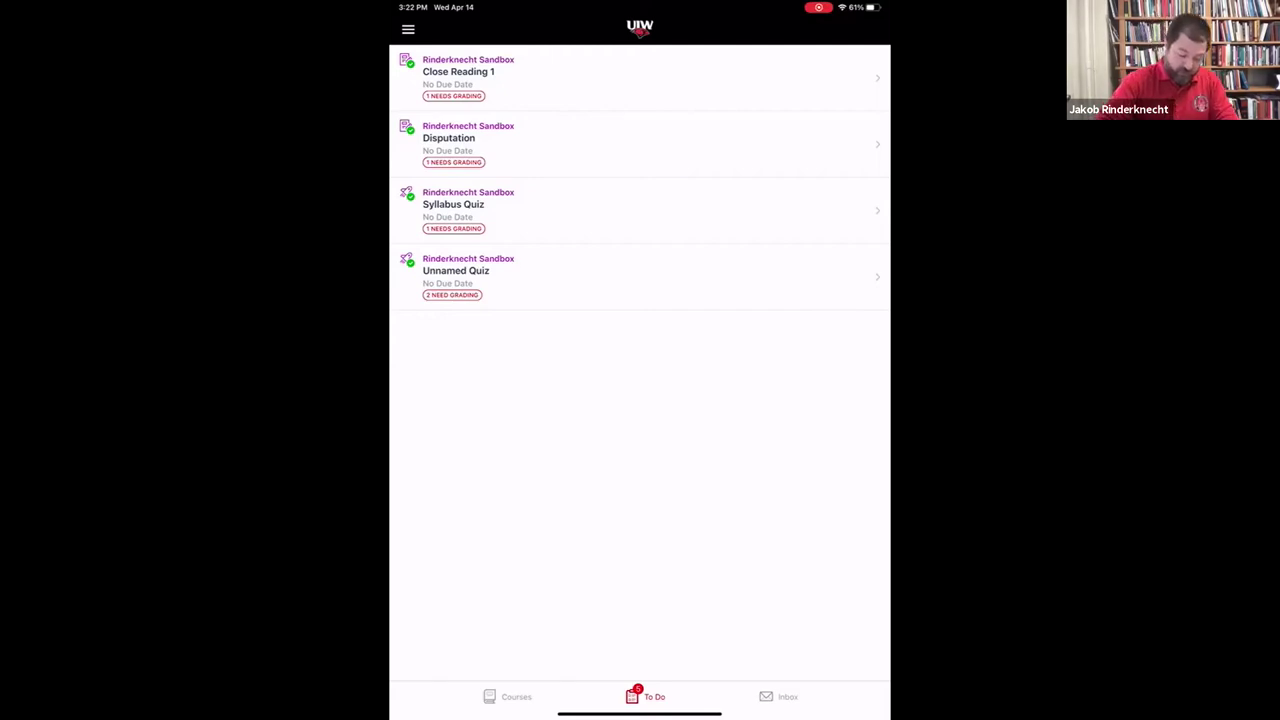
{"action": "left_click", "coordinate": [640, 144]}
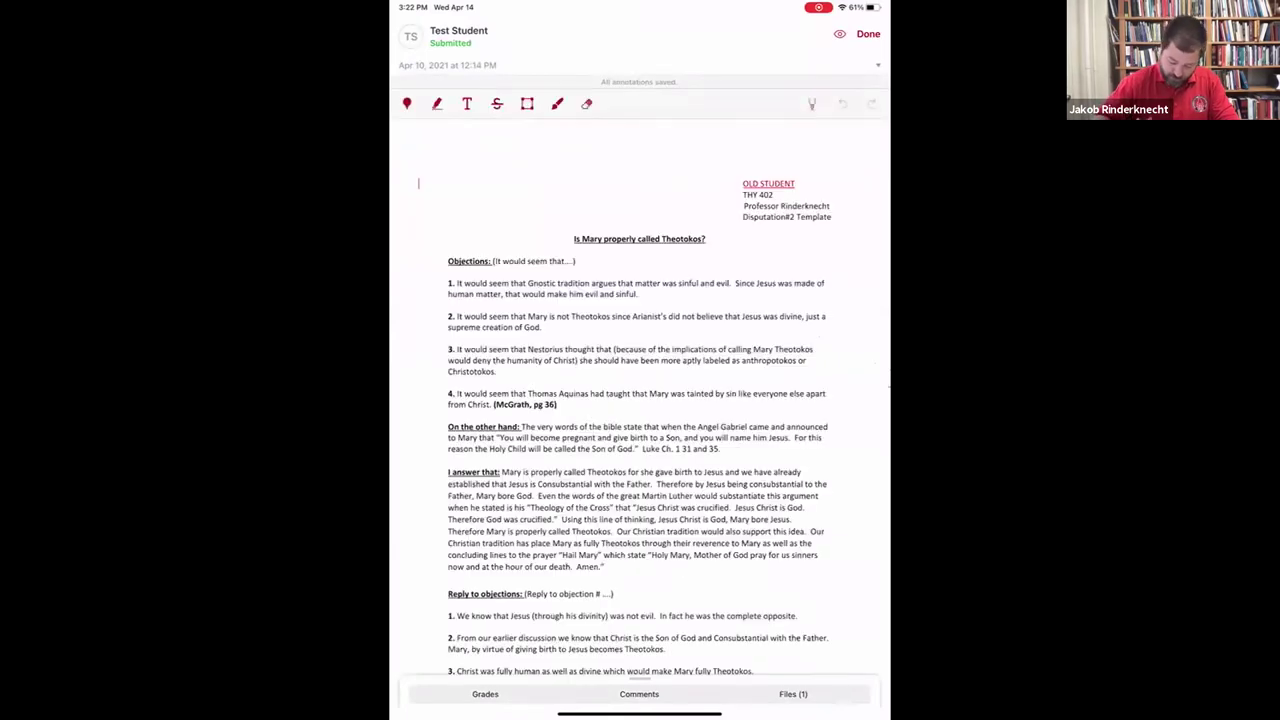
{"action": "scroll", "coordinate": [640, 410], "scroll_direction": "down", "scroll_amount": 2}
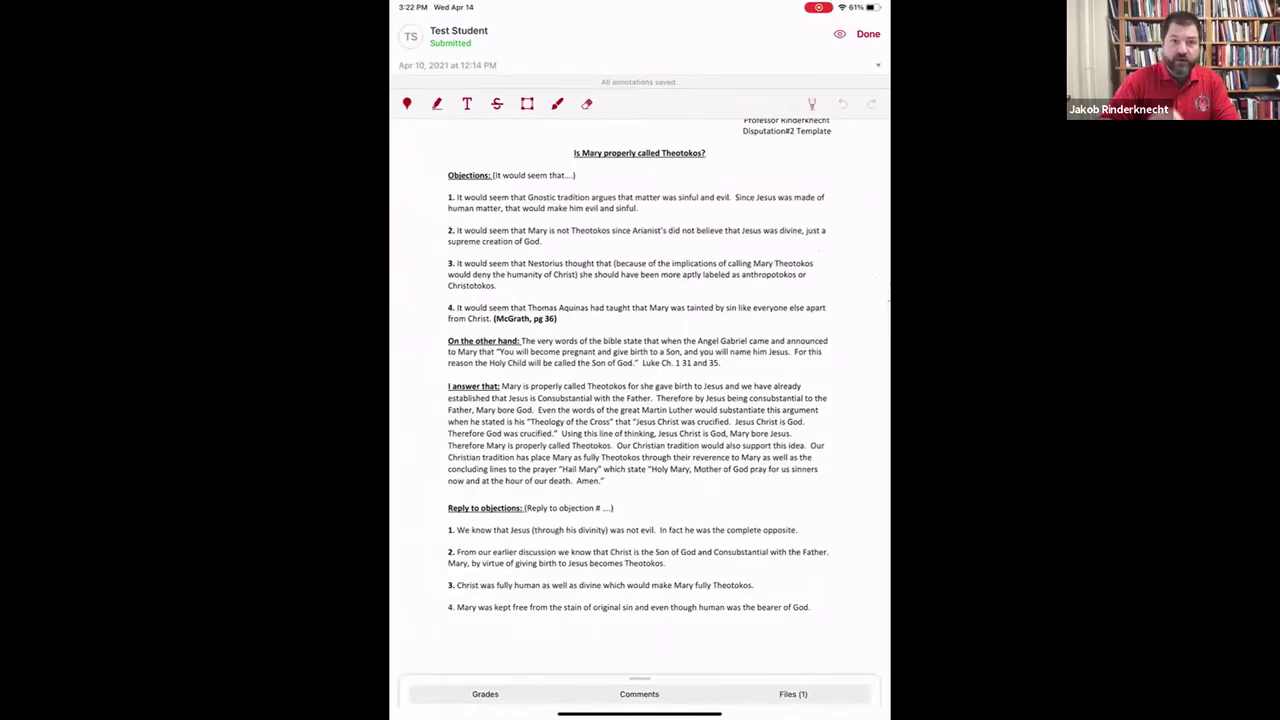
Try out the point comment, highlight, text, strikeout and area annotation tools in turn on the Disputation paper.
{"action": "left_click", "coordinate": [407, 103]}
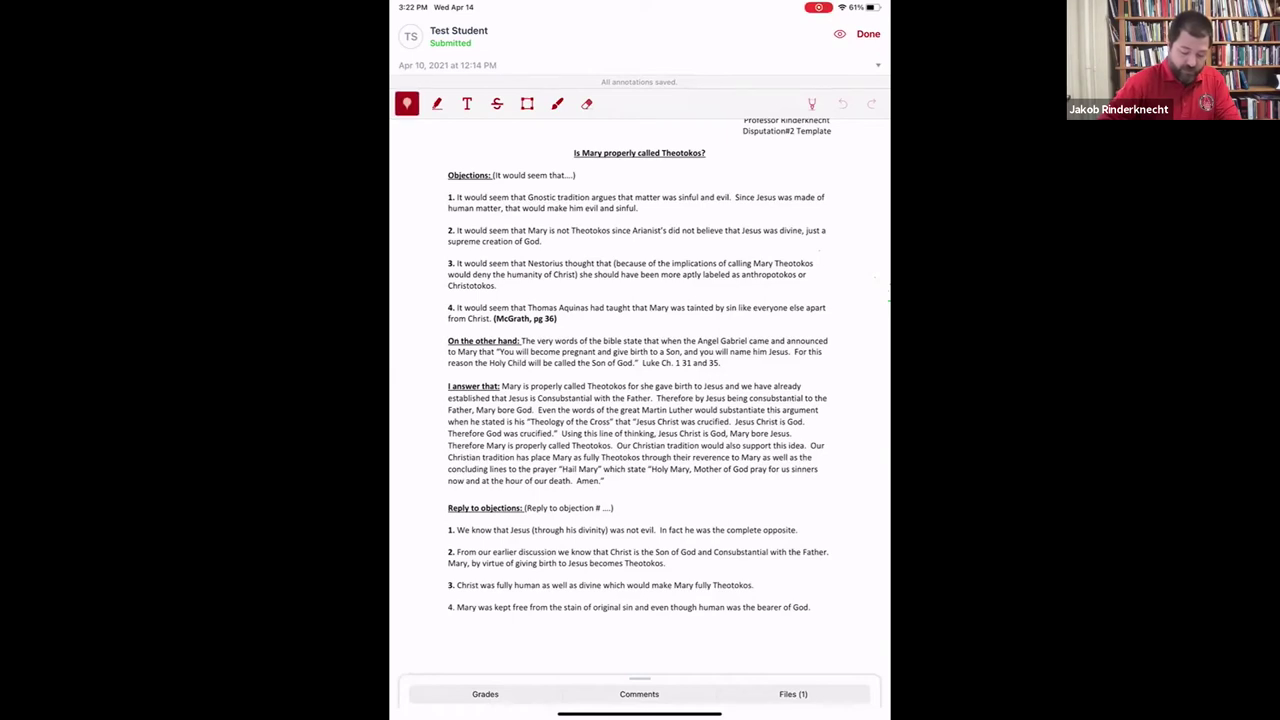
{"action": "left_click", "coordinate": [437, 103]}
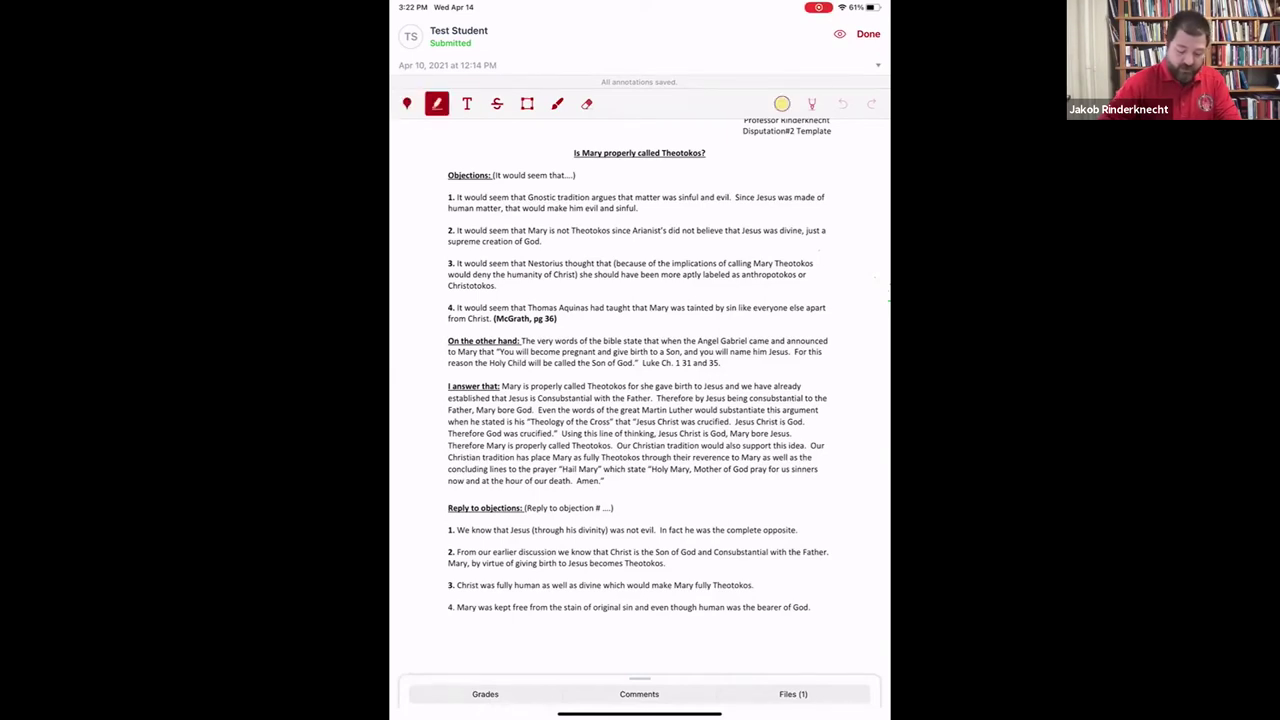
{"action": "left_click", "coordinate": [467, 103]}
{"action": "left_click", "coordinate": [497, 103]}
{"action": "left_click", "coordinate": [527, 103]}
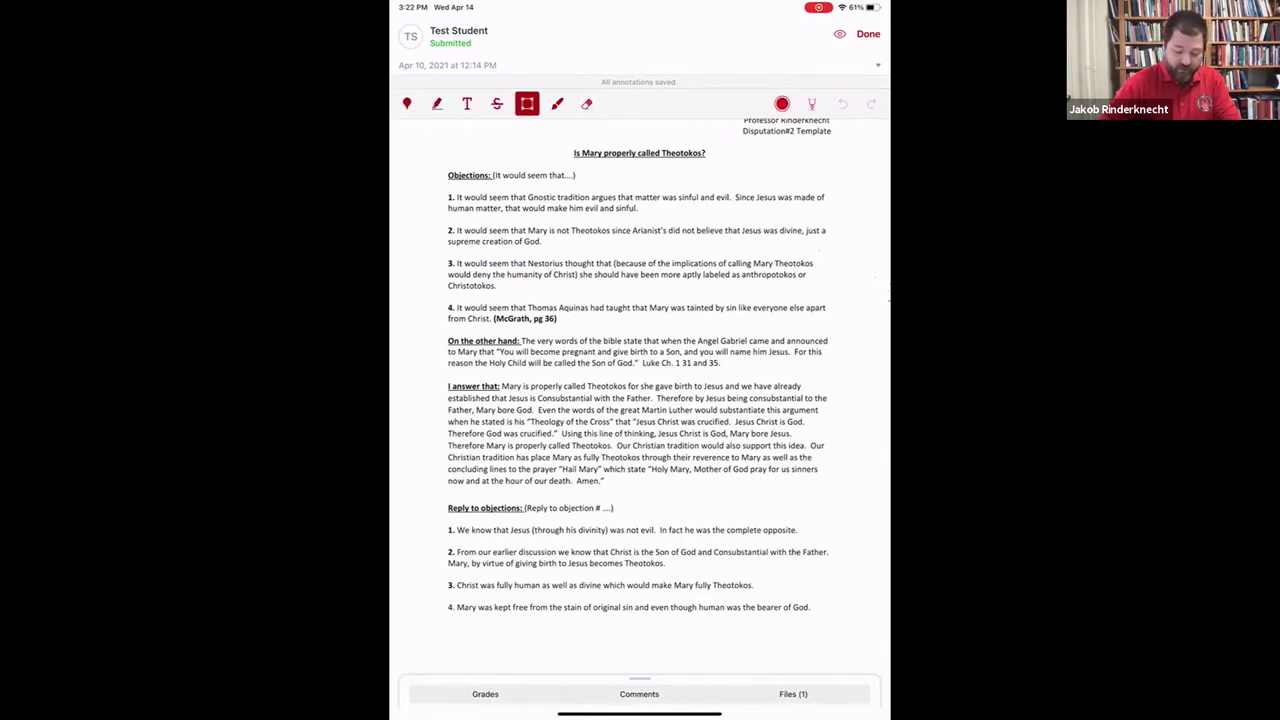
Check the Drawing tool's color and thickness options, and handwrite "This is interesting" in green with an arrow to the first objection.
{"action": "left_click", "coordinate": [557, 103]}
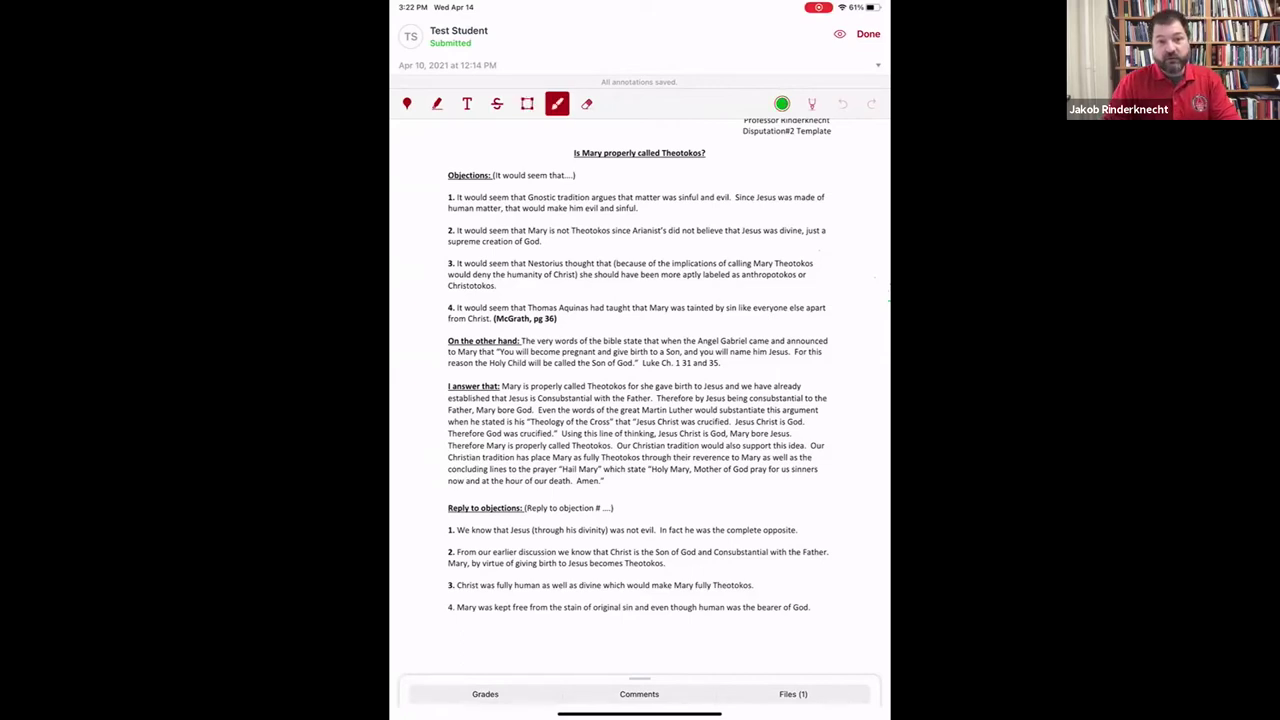
{"action": "left_click", "coordinate": [782, 103]}
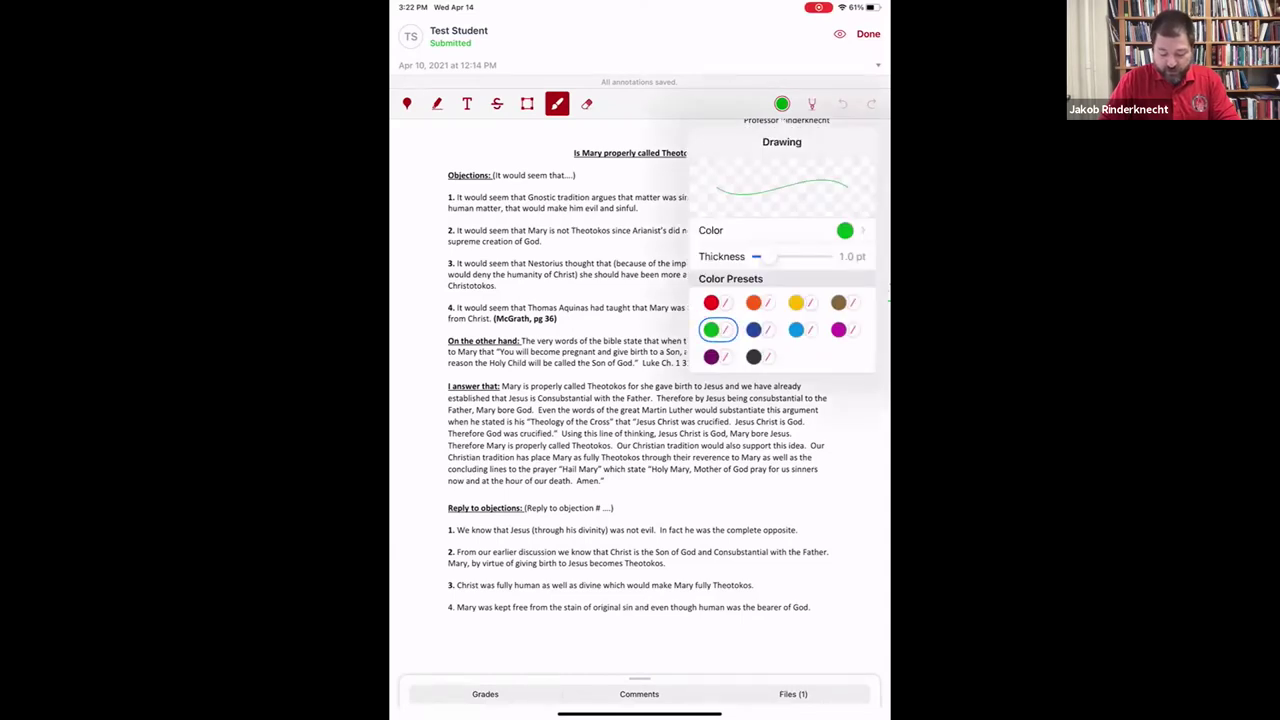
{"action": "left_click", "coordinate": [782, 103]}
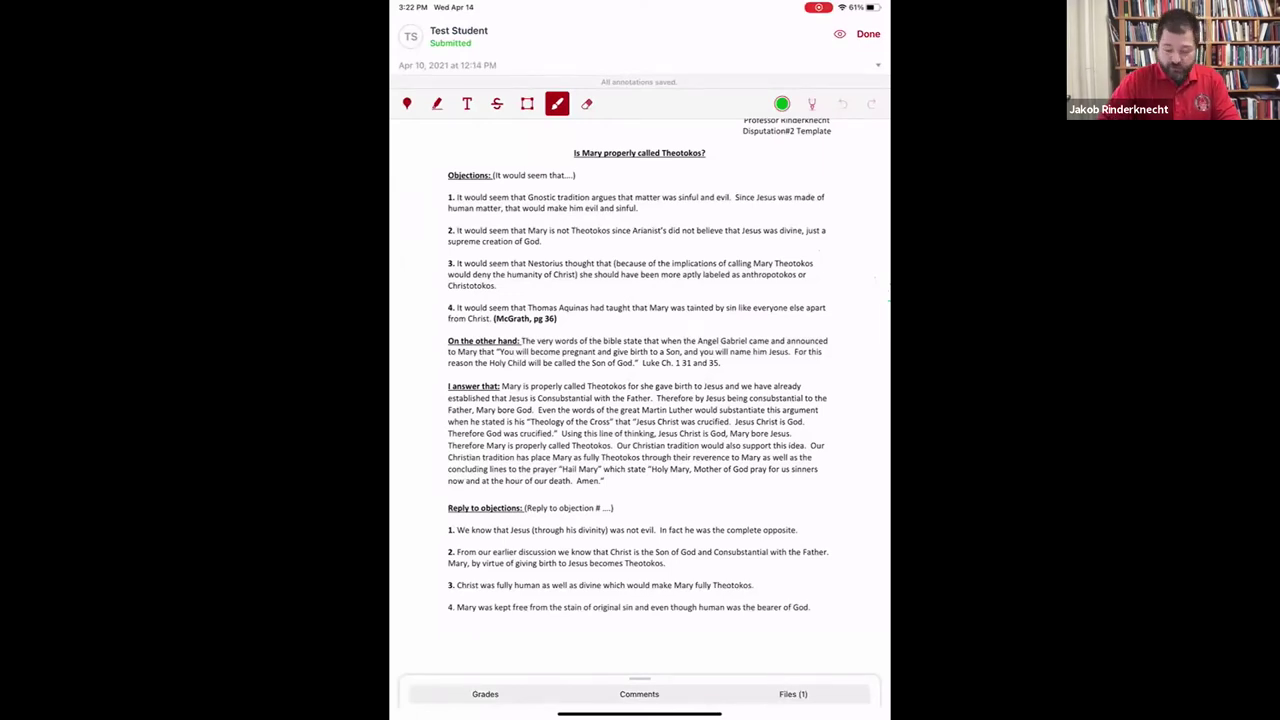
{"action": "left_click_drag", "start_coordinate": [787, 192], "coordinate": [856, 138]}
{"action": "left_click_drag", "start_coordinate": [826, 182], "coordinate": [876, 140]}
{"action": "left_click_drag", "start_coordinate": [872, 138], "coordinate": [880, 160]}
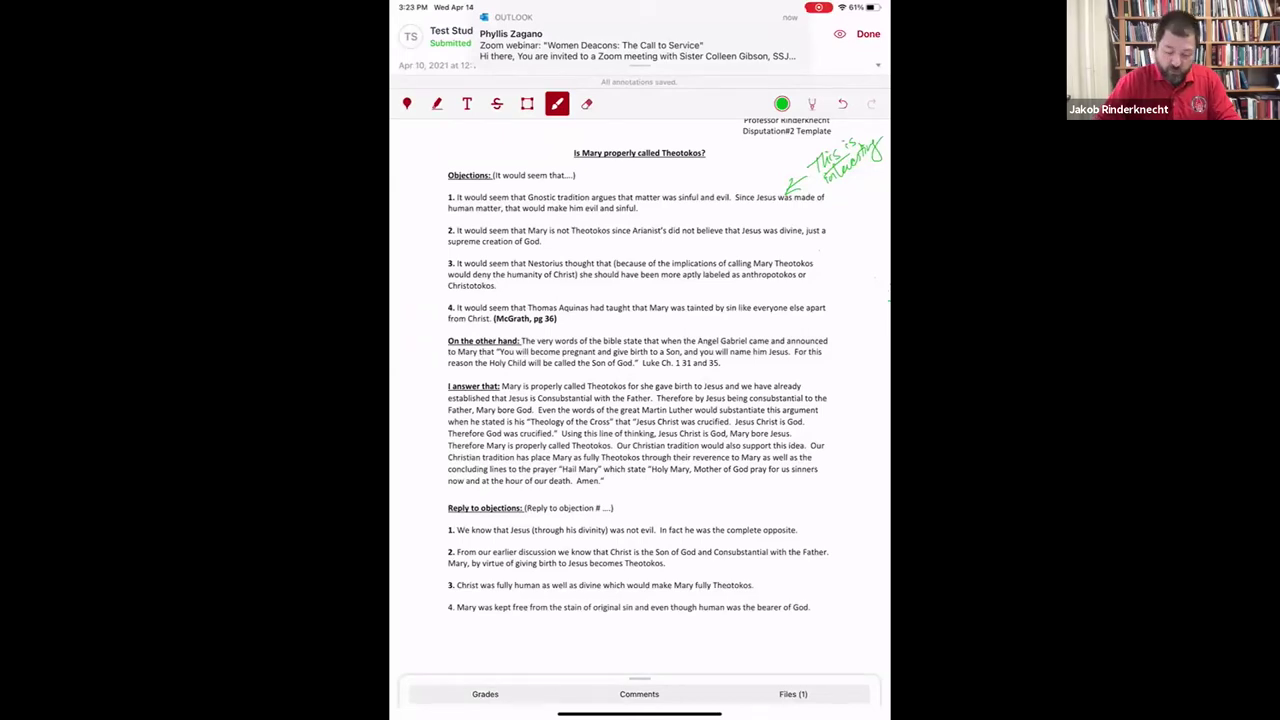
Erase the handwritten words above the first objection, leaving the arrow, and return to the Drawing tool.
{"action": "left_click", "coordinate": [587, 103]}
{"action": "mouse_move", "coordinate": [870, 150]}
{"action": "left_mouse_down"}
{"action": "mouse_move", "coordinate": [855, 143]}
{"action": "mouse_move", "coordinate": [817, 166]}
{"action": "left_mouse_up"}
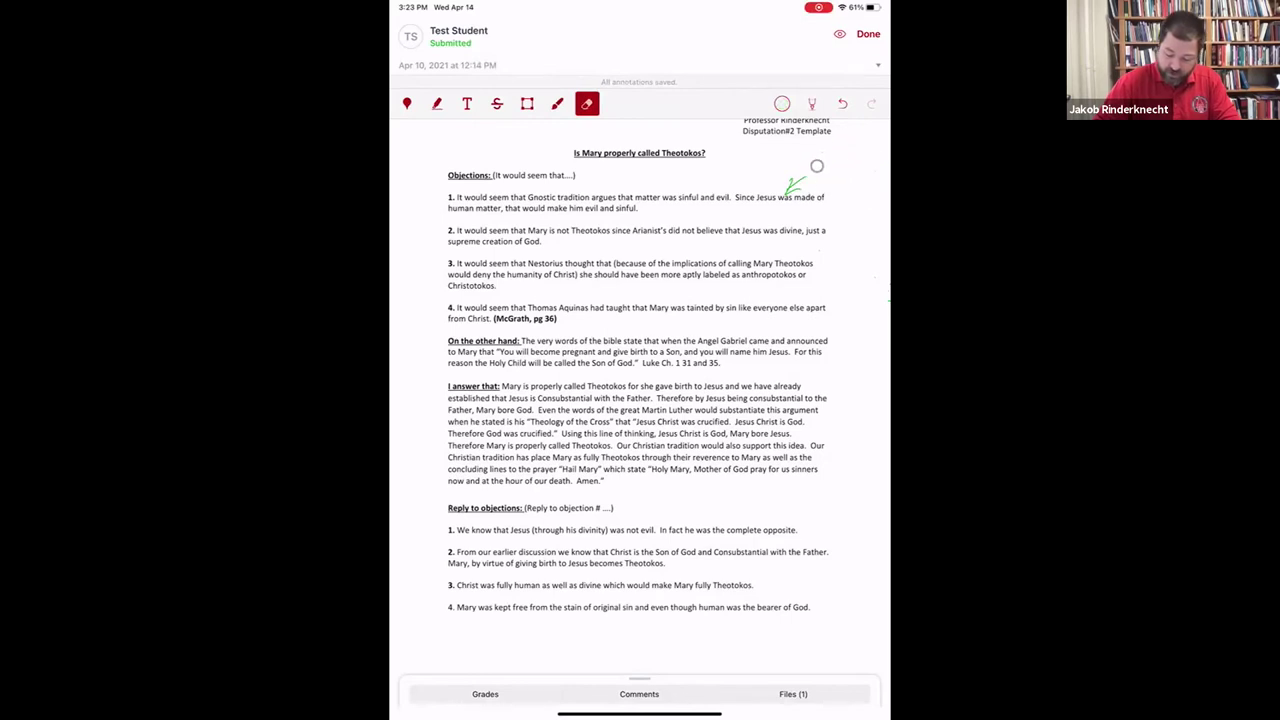
{"action": "left_click", "coordinate": [557, 103]}
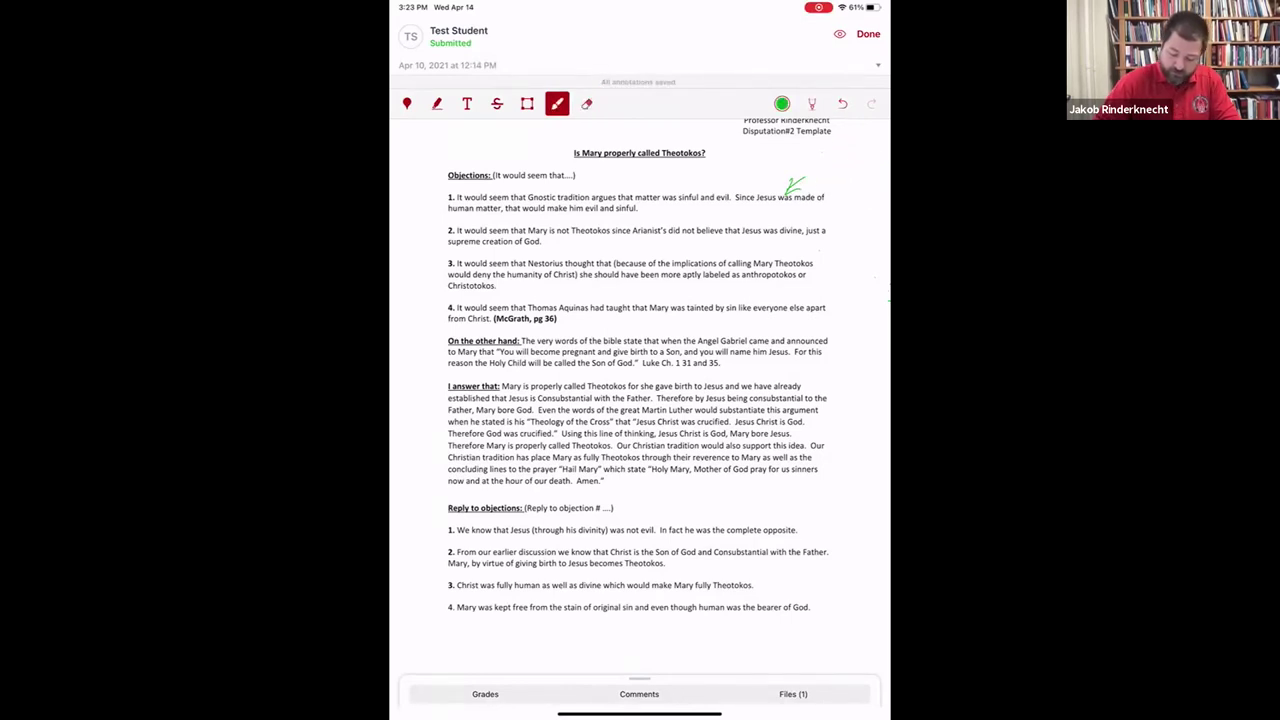
Handwrite "Interesting" in green beside the arrow at the first objection of the Disputation paper.
{"action": "mouse_move", "coordinate": [816, 158]}
{"action": "left_mouse_down"}
{"action": "mouse_move", "coordinate": [818, 180]}
{"action": "mouse_move", "coordinate": [862, 140]}
{"action": "mouse_move", "coordinate": [884, 160]}
{"action": "left_mouse_up"}
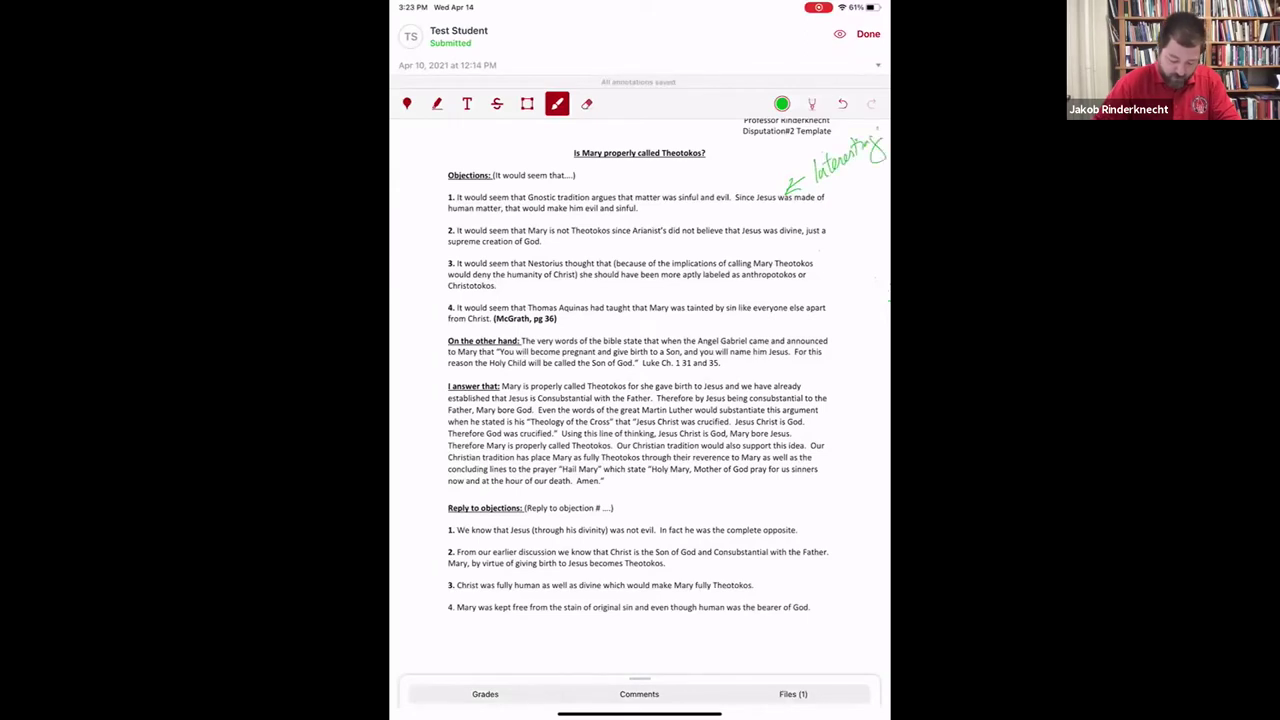
{"action": "scroll", "coordinate": [640, 400], "scroll_direction": "down", "scroll_amount": 2}
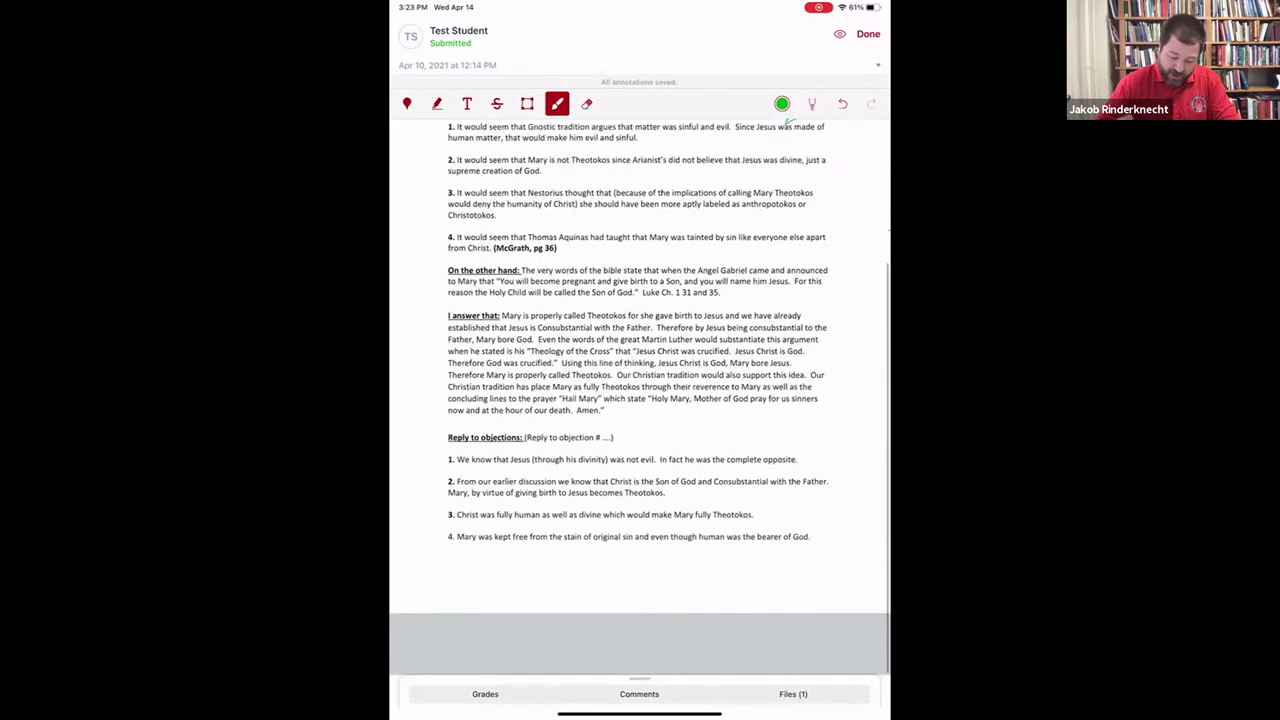
Open the grades for the Disputation submission and clear the ratings of all five rubric criteria.
{"action": "left_click", "coordinate": [485, 693]}
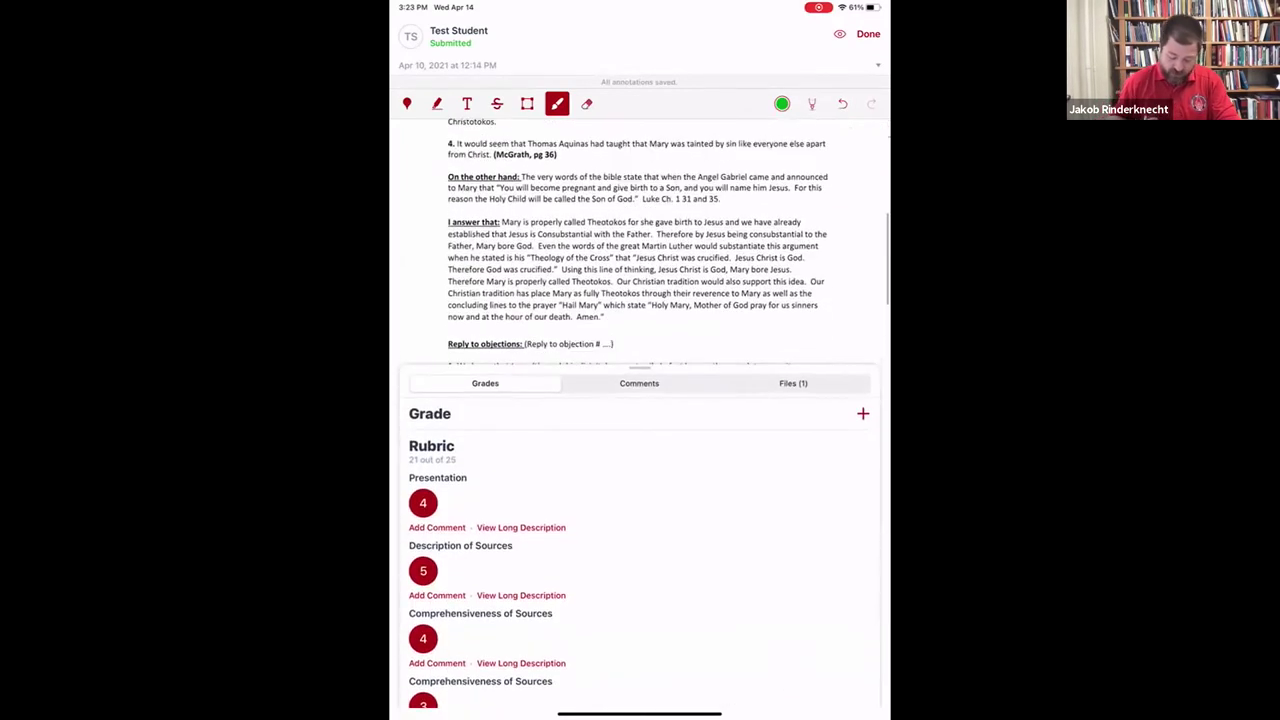
{"action": "scroll", "coordinate": [640, 550], "scroll_direction": "down", "scroll_amount": 3}
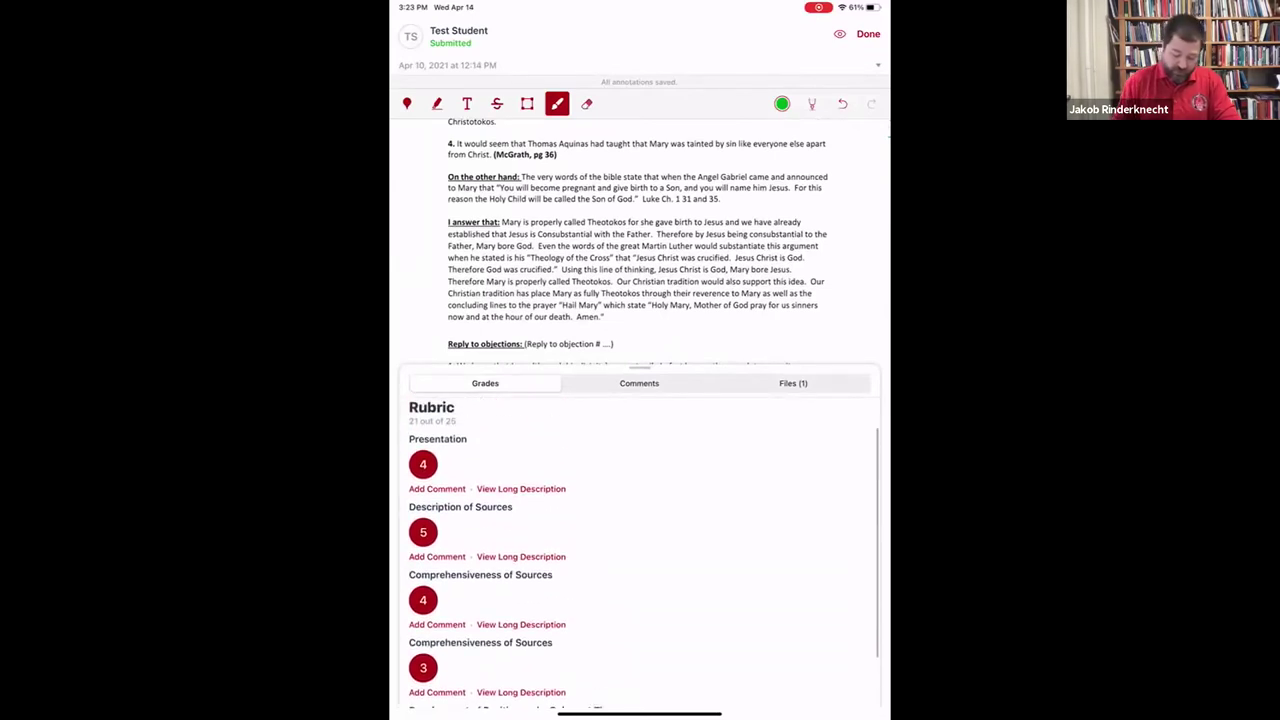
{"action": "left_click", "coordinate": [423, 464]}
{"action": "left_click", "coordinate": [423, 532]}
{"action": "left_click", "coordinate": [423, 600]}
{"action": "left_click", "coordinate": [423, 668]}
{"action": "scroll", "coordinate": [640, 550], "scroll_direction": "down", "scroll_amount": 2}
{"action": "left_click", "coordinate": [423, 668]}
{"action": "scroll", "coordinate": [640, 550], "scroll_direction": "up", "scroll_amount": 4}
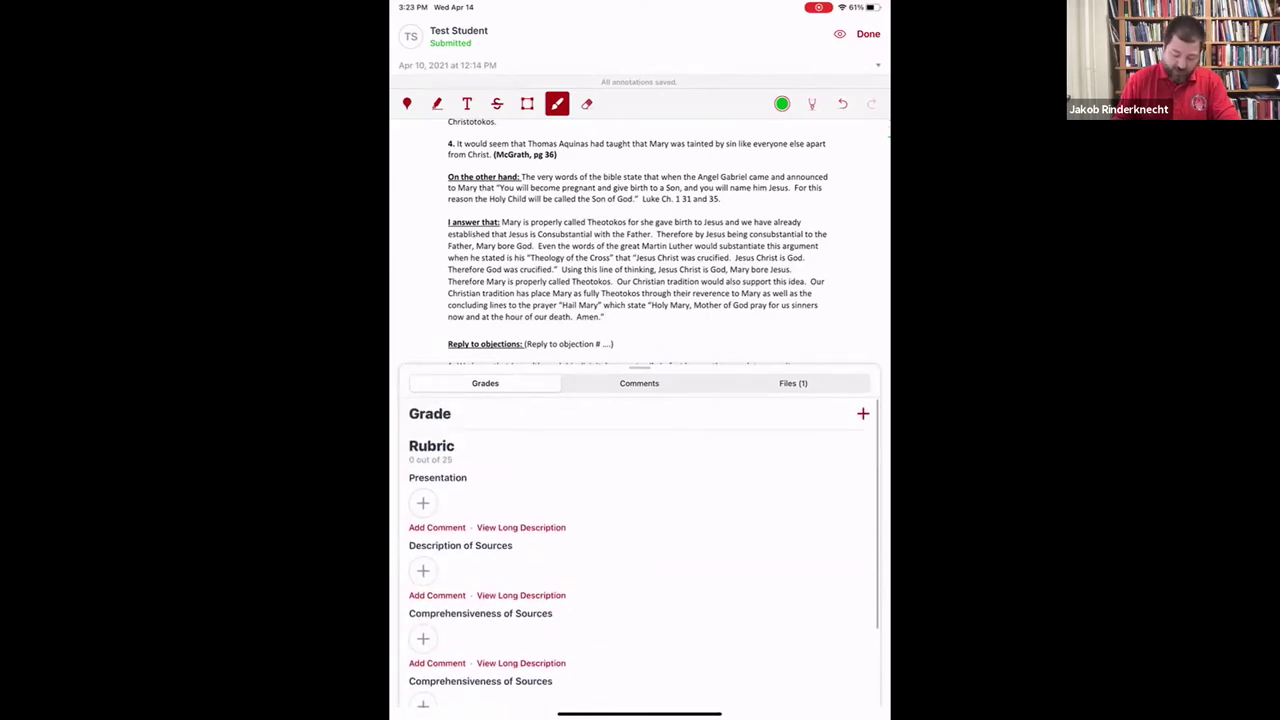
Rate Presentation 5, Description of Sources 4 and the first Comprehensiveness of Sources criterion 5 in the rubric.
{"action": "left_click", "coordinate": [423, 503]}
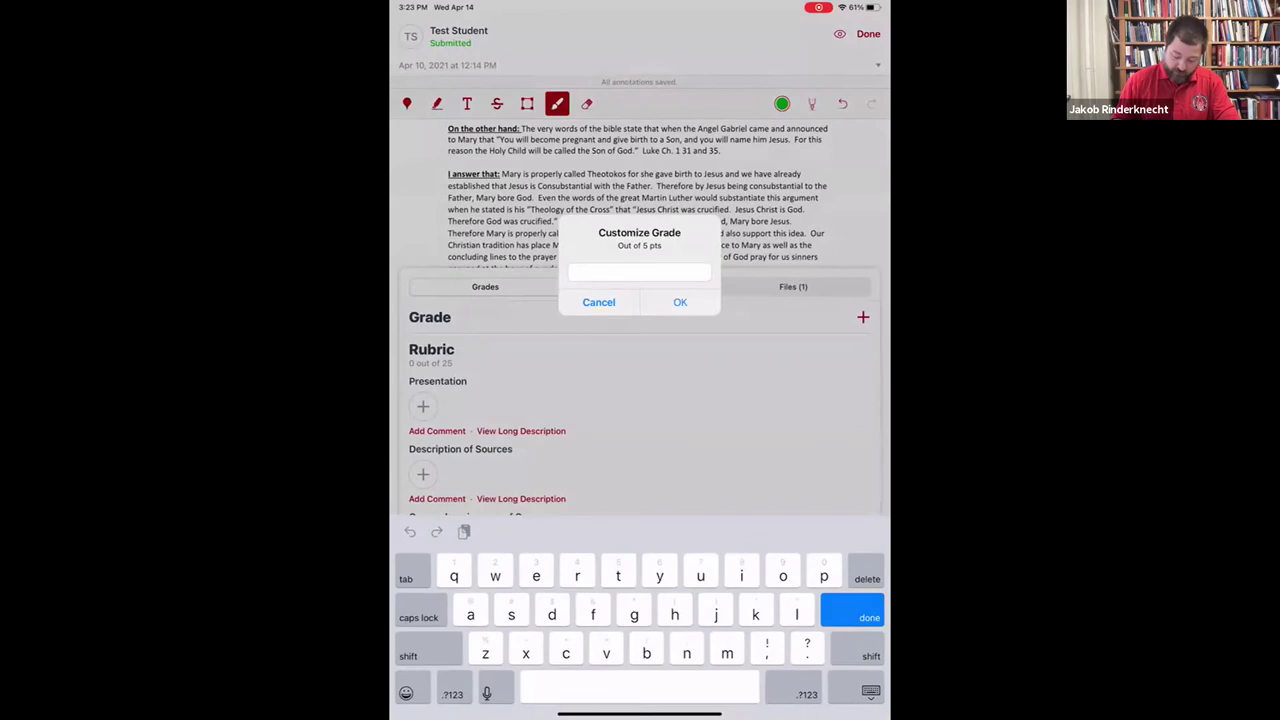
{"action": "type", "text": "5"}
{"action": "left_click", "coordinate": [680, 302]}
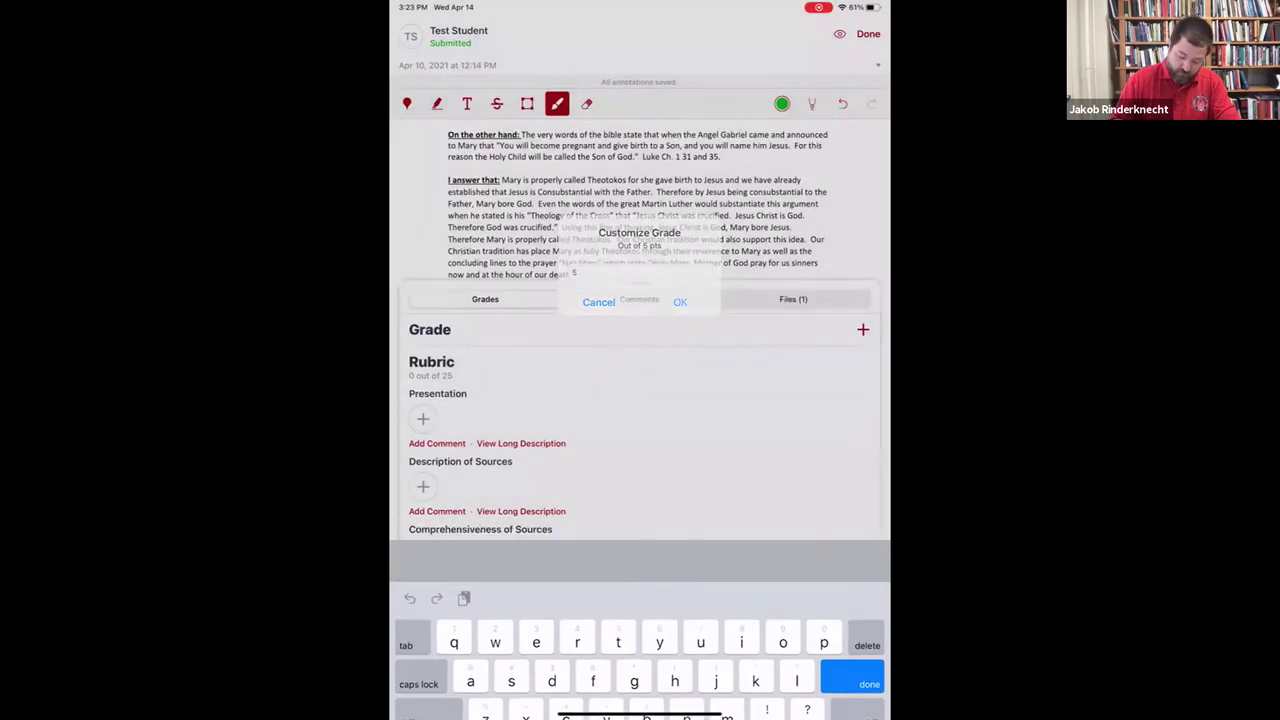
{"action": "left_click", "coordinate": [423, 550]}
{"action": "type", "text": "4"}
{"action": "left_click", "coordinate": [680, 303]}
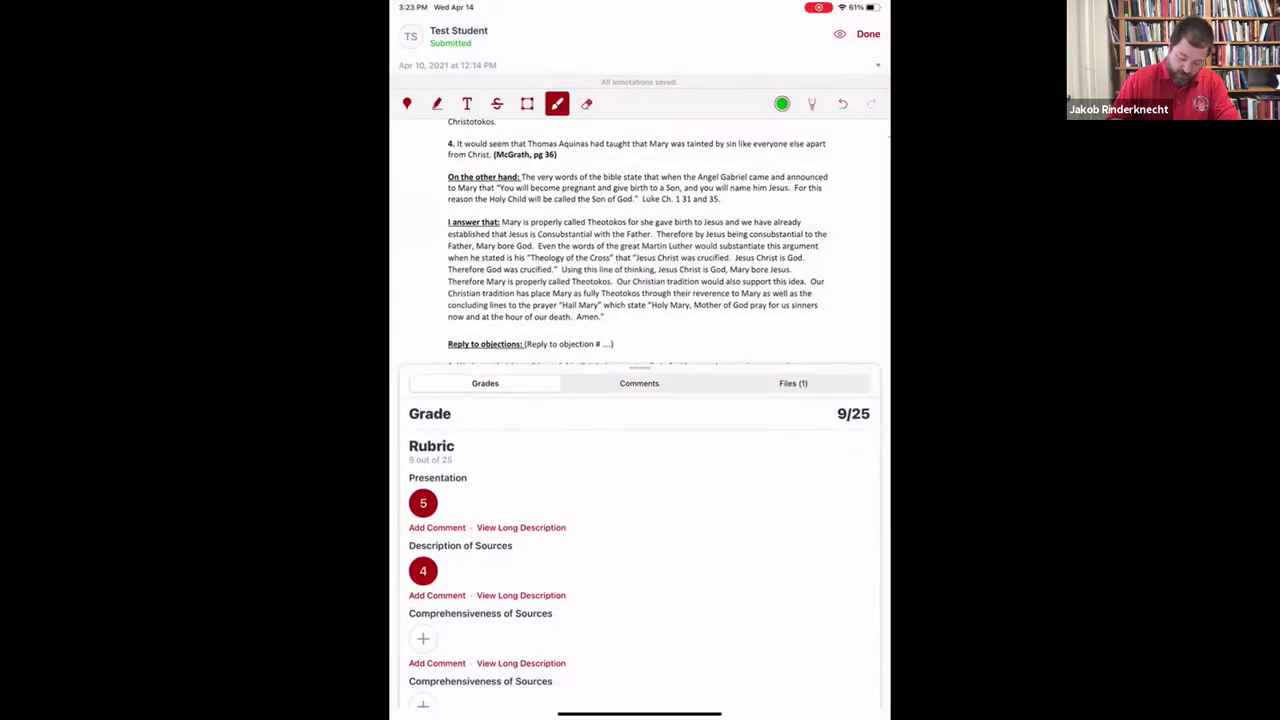
{"action": "left_click", "coordinate": [423, 634]}
{"action": "type", "text": "5"}
{"action": "left_click", "coordinate": [680, 302]}
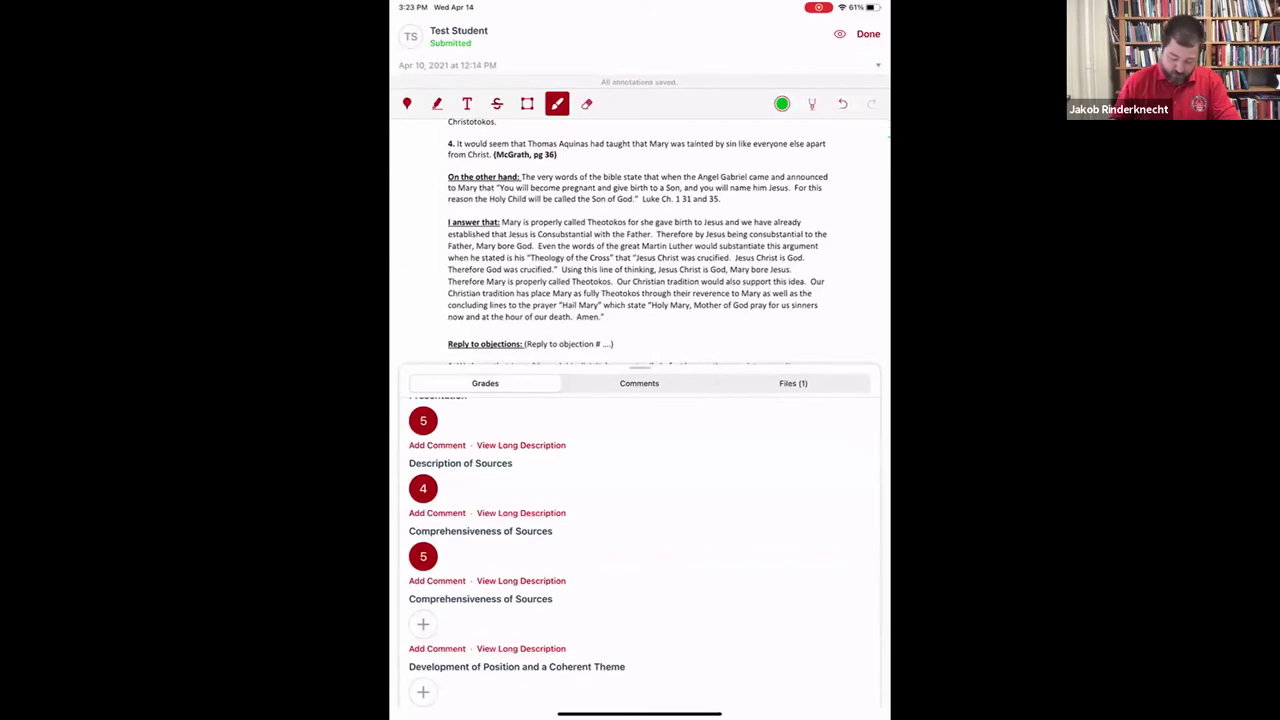
Read the long description of the Presentation criterion and look over the remaining rubric criteria.
{"action": "scroll", "coordinate": [639, 550], "scroll_direction": "up", "scroll_amount": 2}
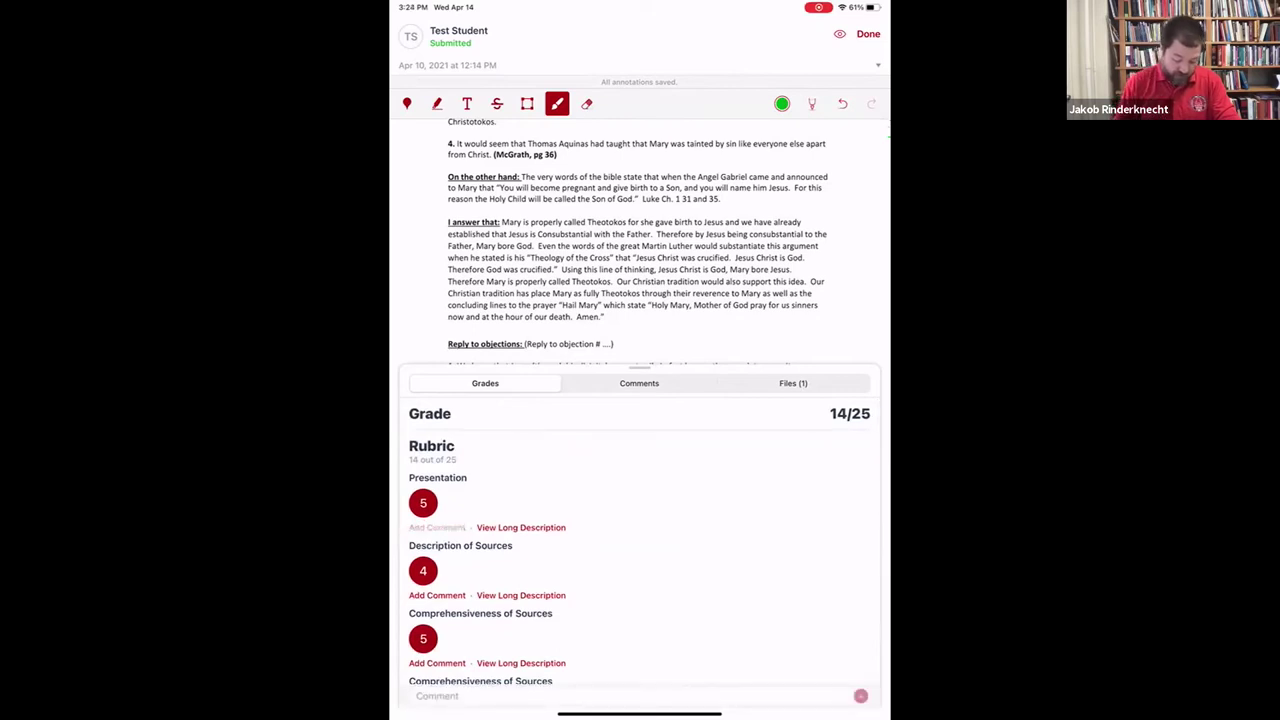
{"action": "left_click", "coordinate": [520, 527]}
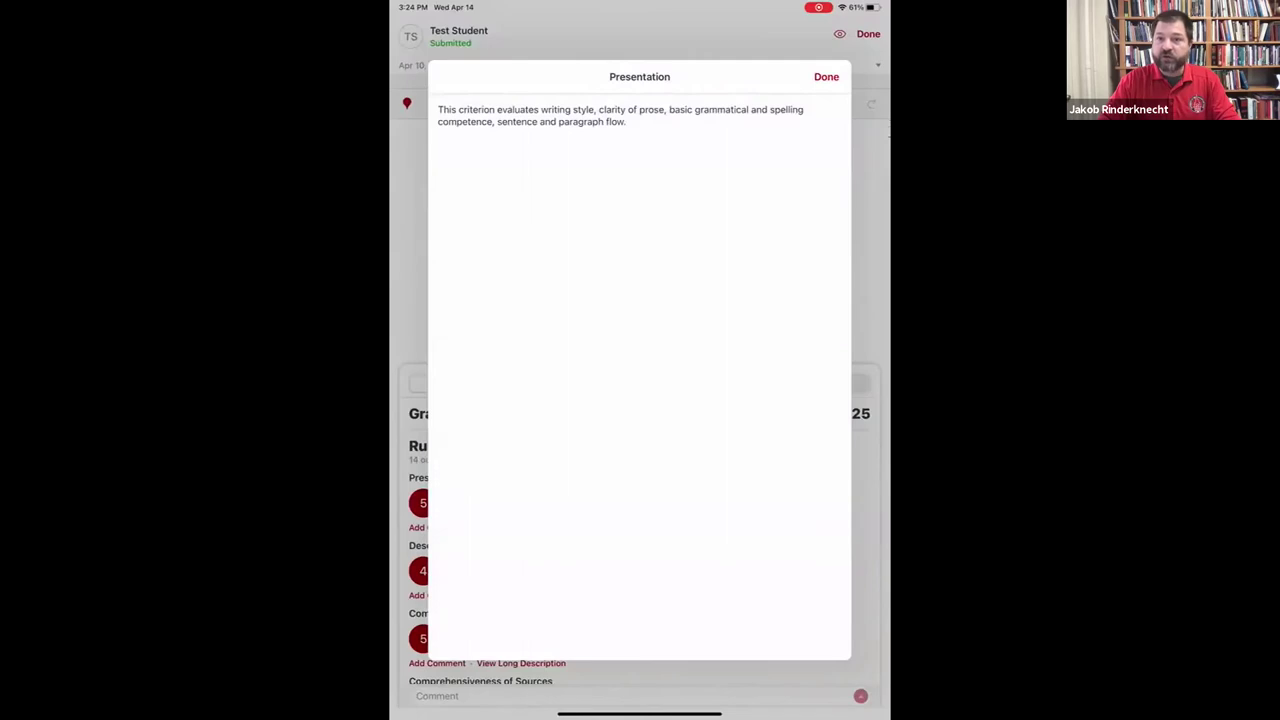
{"action": "left_click", "coordinate": [826, 76]}
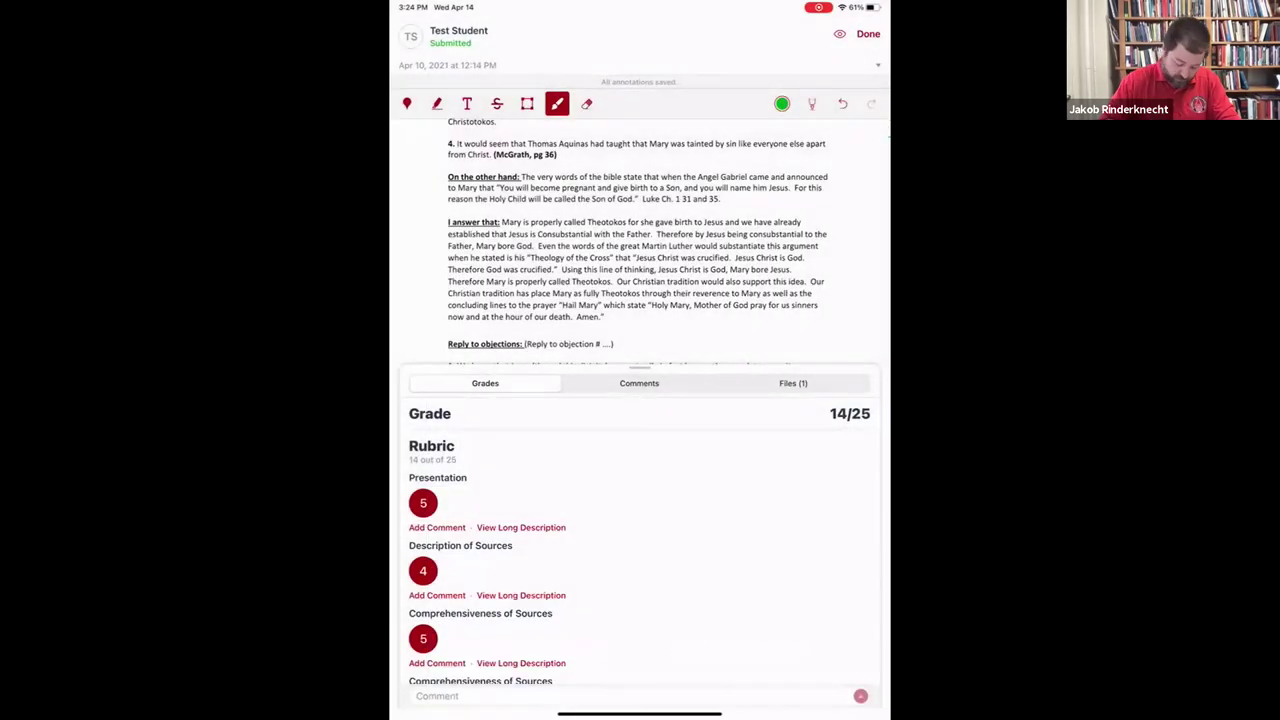
{"action": "scroll", "coordinate": [640, 540], "scroll_direction": "down", "scroll_amount": 3}
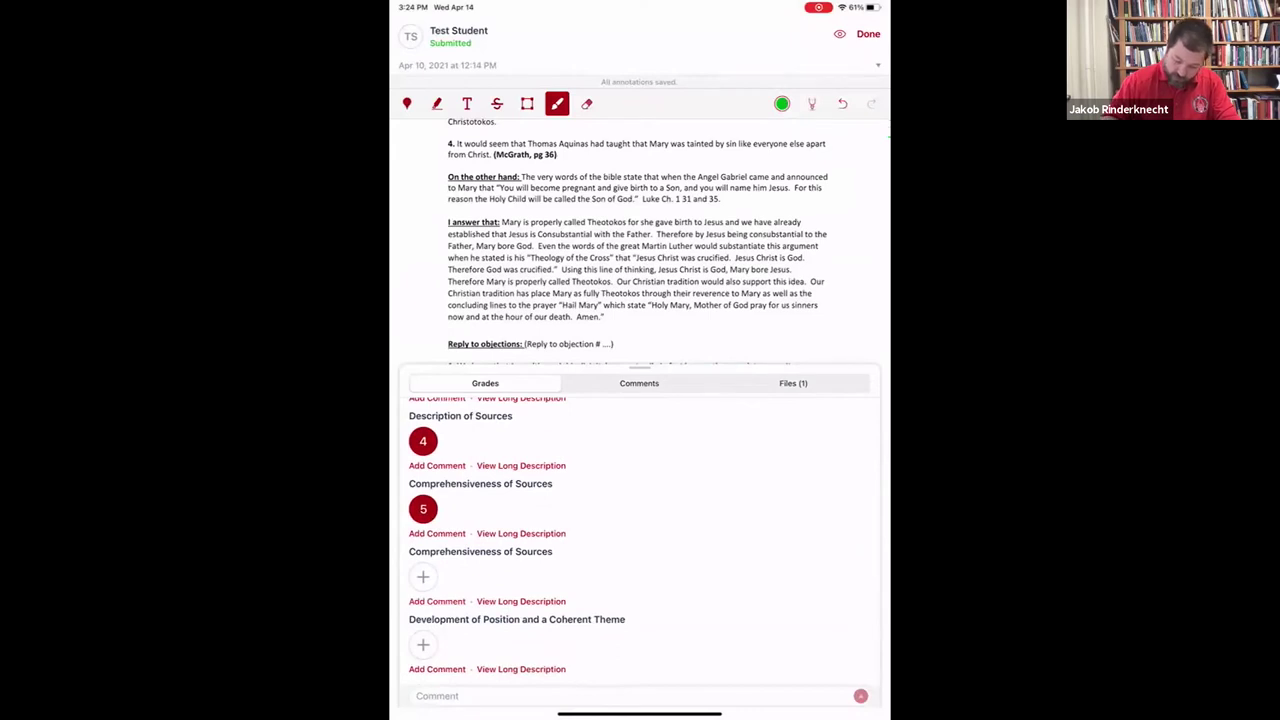
Look through the comments and the submitted files of the Disputation submission.
{"action": "left_click", "coordinate": [639, 383]}
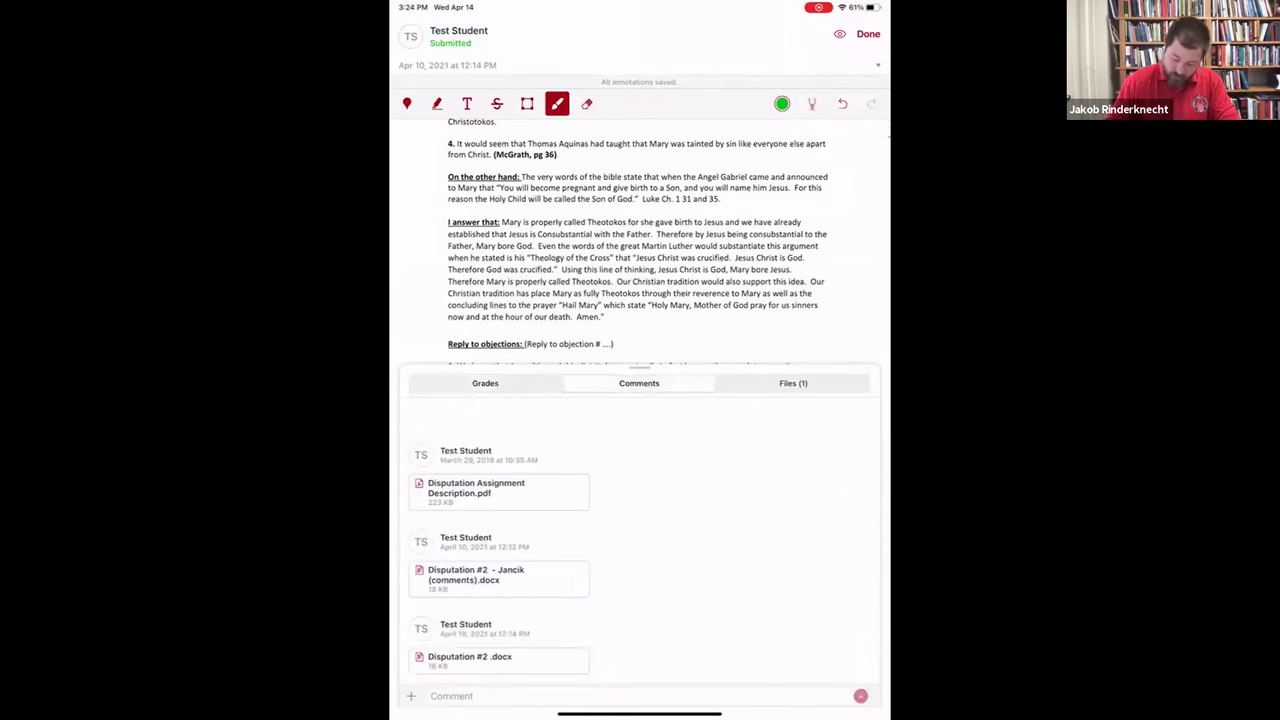
{"action": "left_click", "coordinate": [793, 383]}
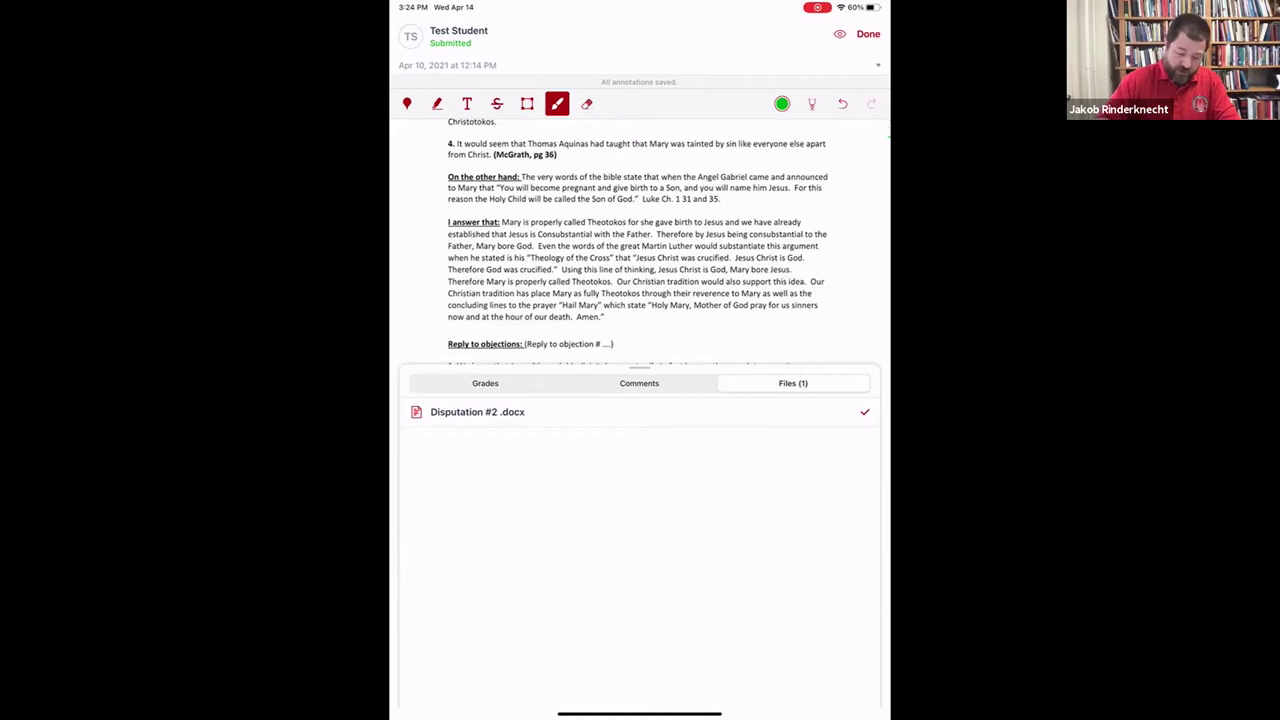
{"action": "scroll", "coordinate": [640, 240], "scroll_direction": "up", "scroll_amount": 10}
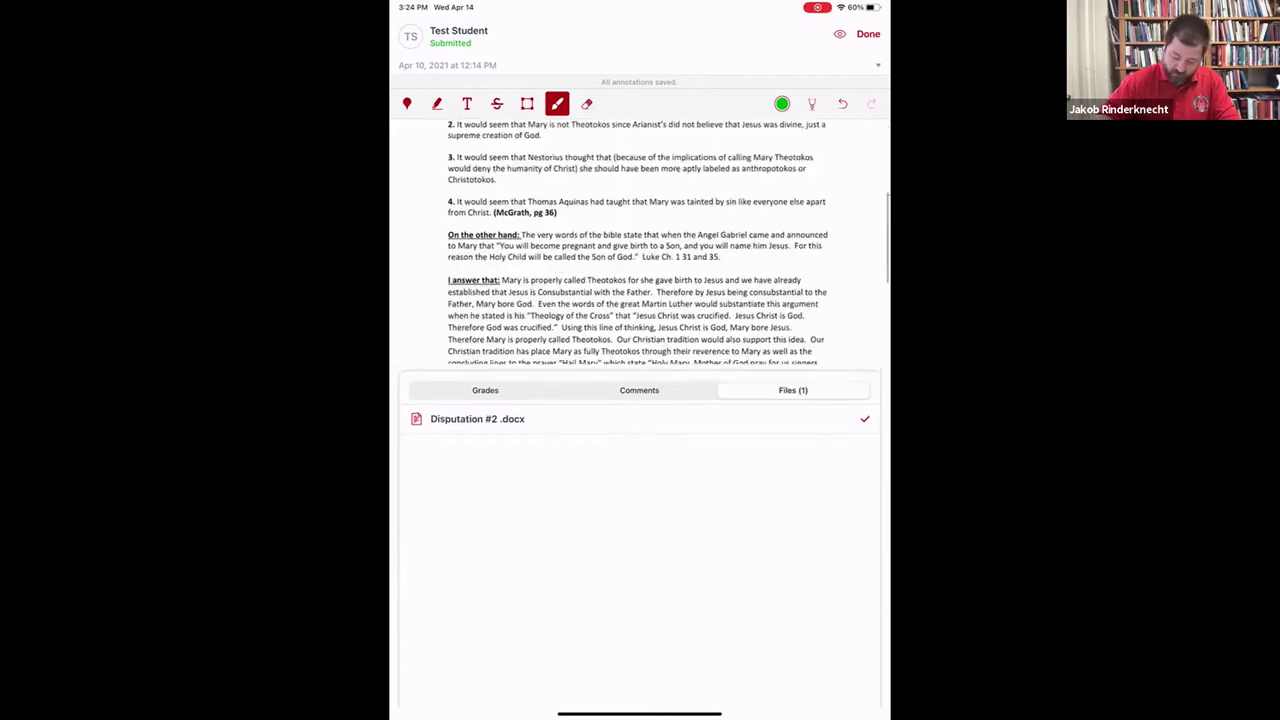
Finish with the Disputation paper and open the Close Reading 1 submission from the To Do list.
{"action": "left_click", "coordinate": [868, 33]}
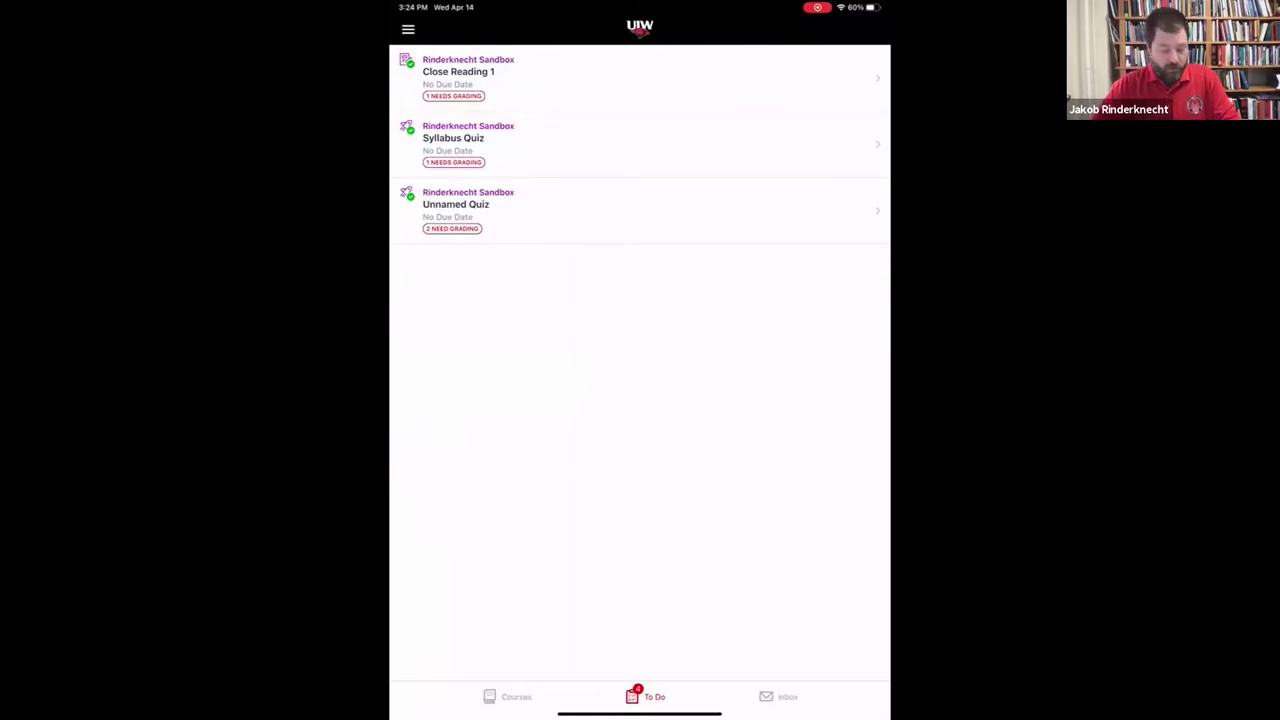
{"action": "left_click", "coordinate": [470, 72]}
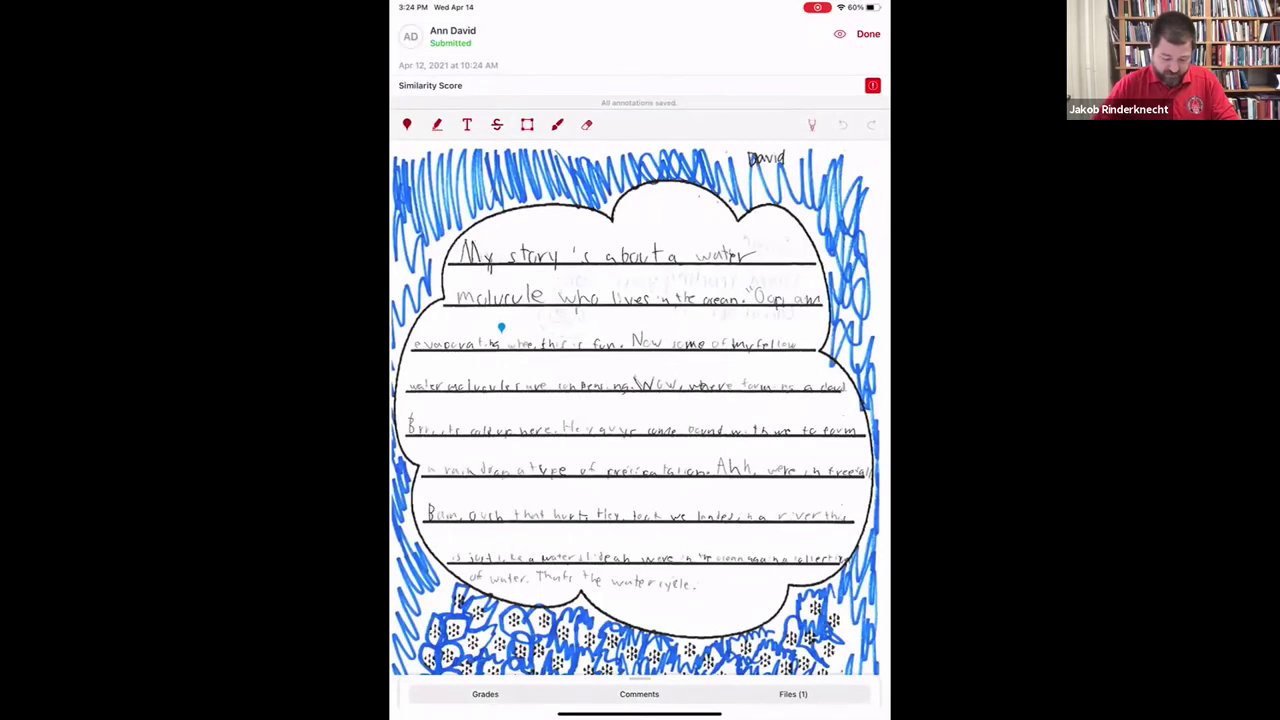
Check the Apple Pencil annotation setting and handwrite a green "Thanks for the illustration" note below the story with the Drawing tool.
{"action": "left_click", "coordinate": [811, 124]}
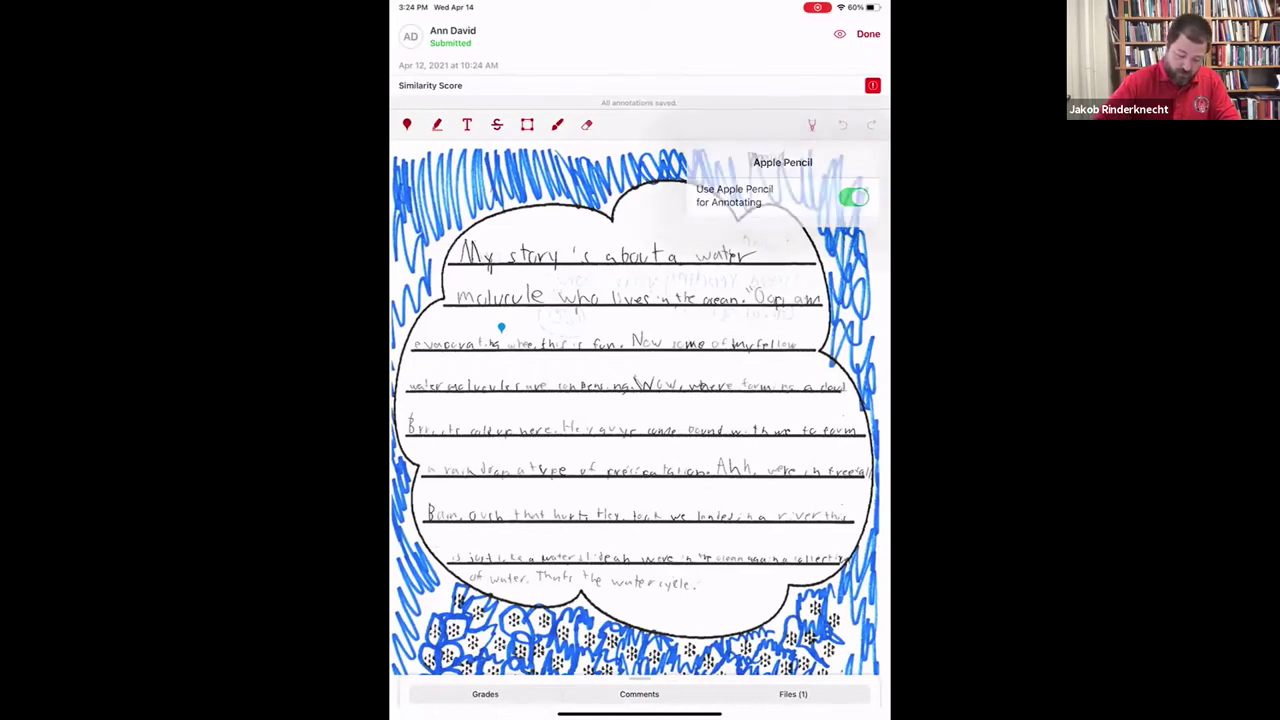
{"action": "left_click", "coordinate": [811, 124]}
{"action": "left_click", "coordinate": [557, 124]}
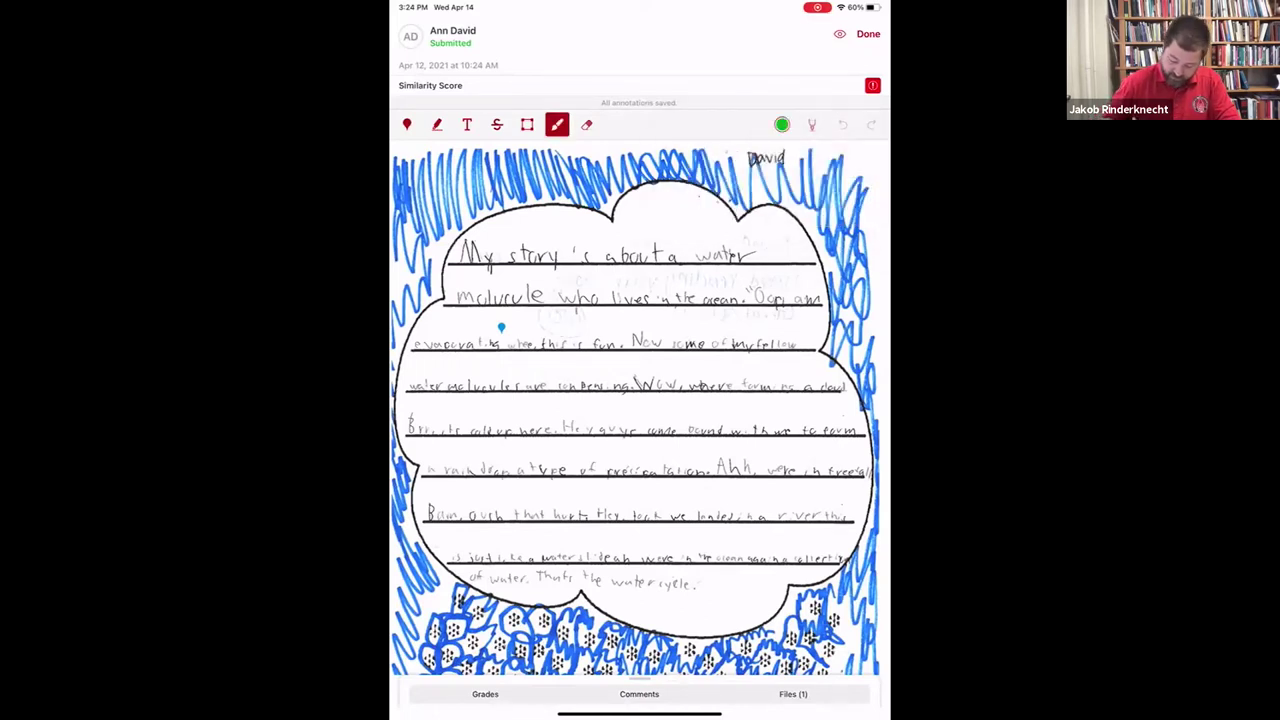
{"action": "left_click_drag", "start_coordinate": [670, 612], "coordinate": [750, 572]}
{"action": "left_click_drag", "start_coordinate": [694, 628], "coordinate": [790, 552]}
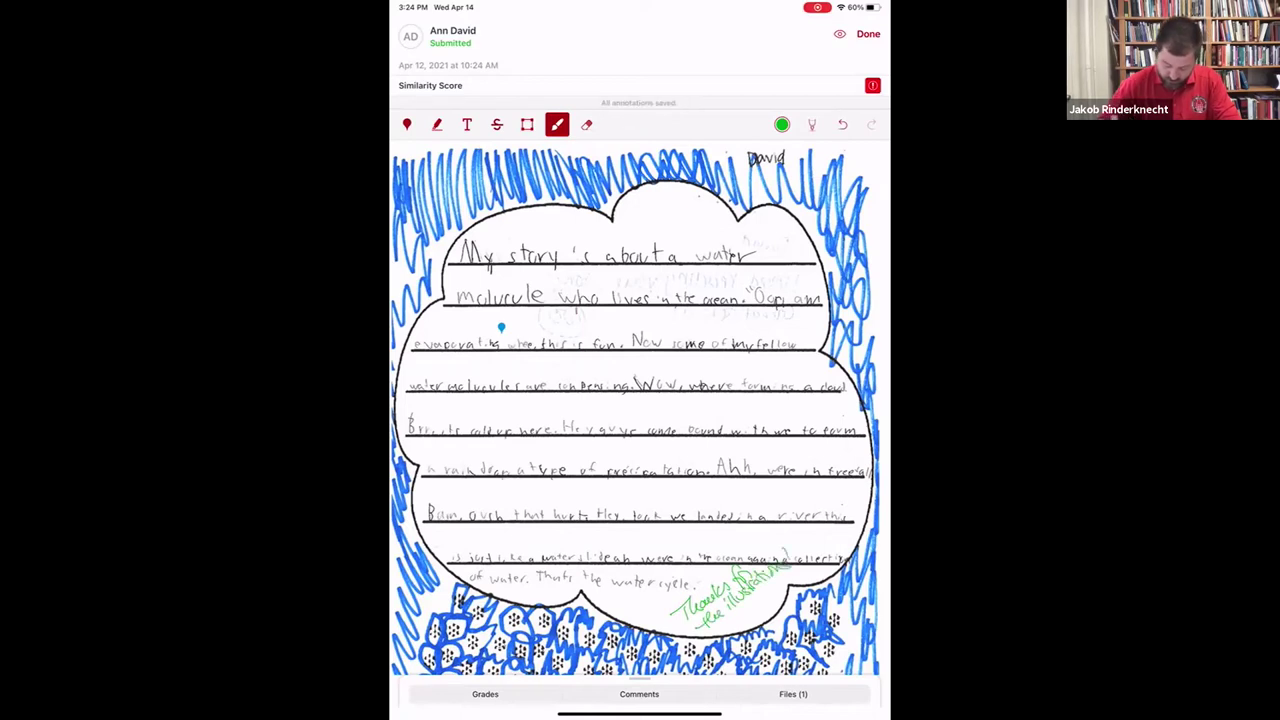
Set the Close Reading 1 grade to 94 out of 100 and return to the iPad's home screen.
{"action": "left_click", "coordinate": [793, 694]}
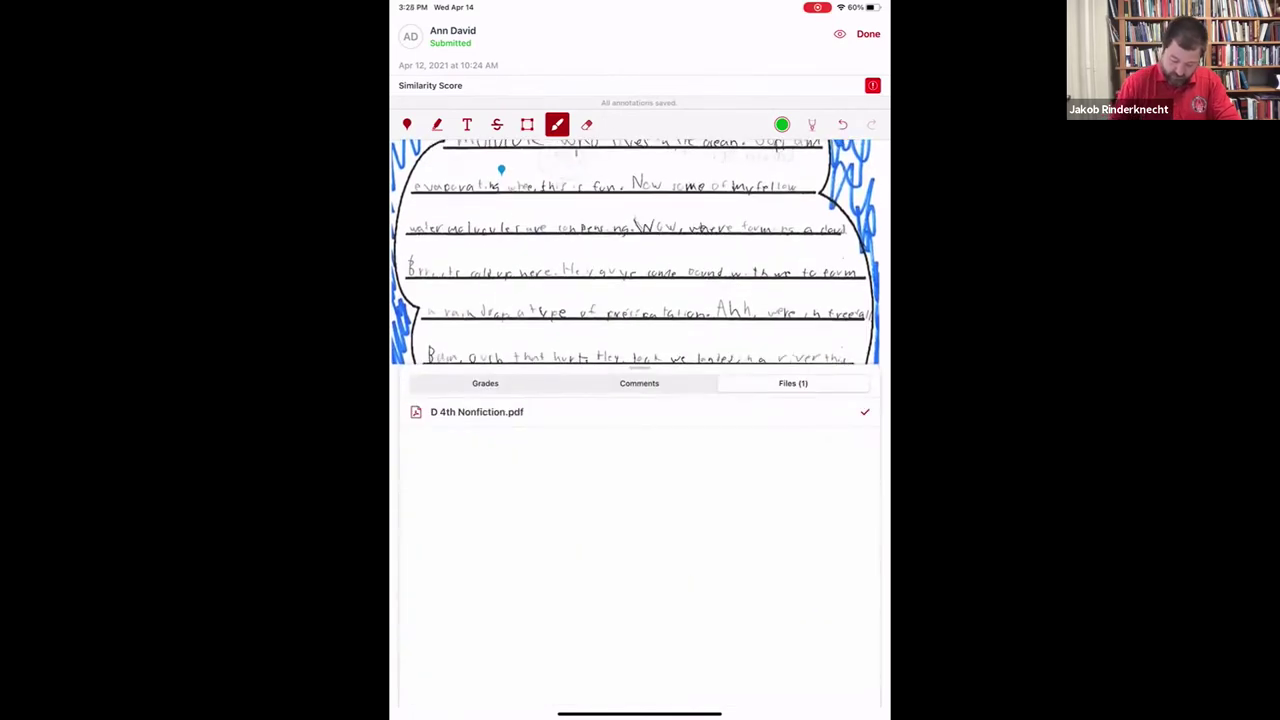
{"action": "left_click_drag", "start_coordinate": [639, 368], "coordinate": [639, 58]}
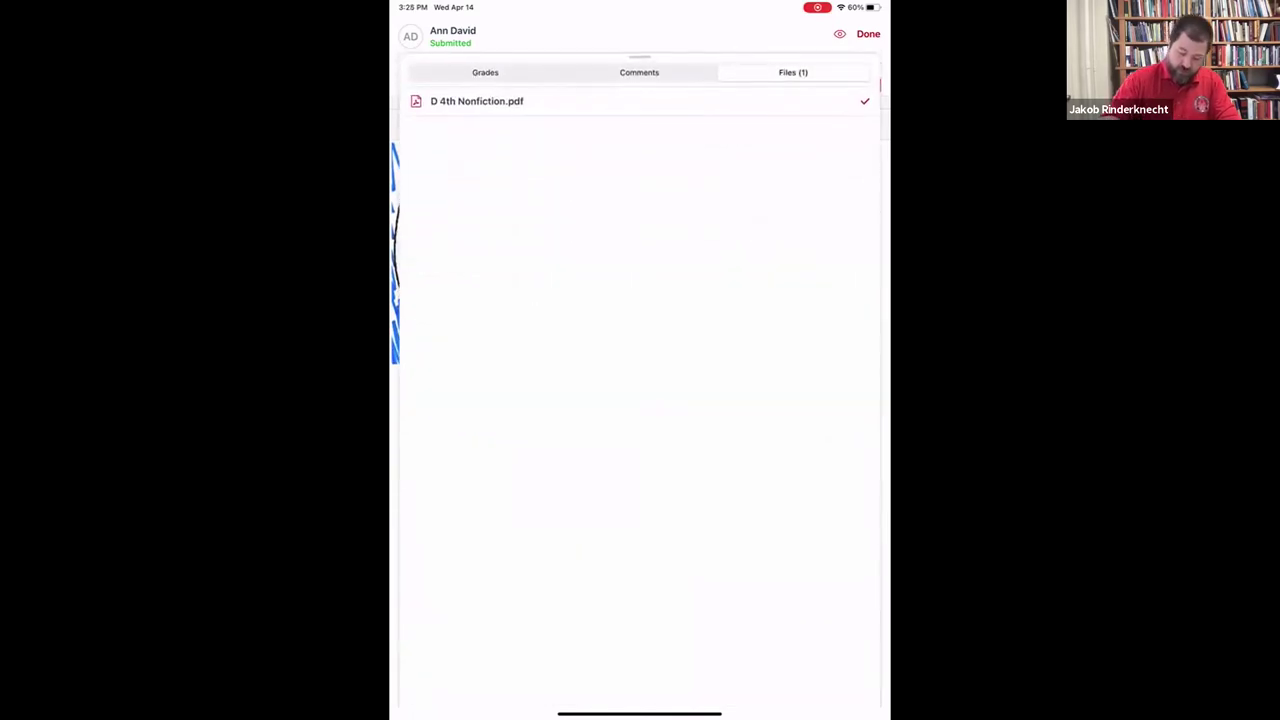
{"action": "left_click", "coordinate": [485, 72]}
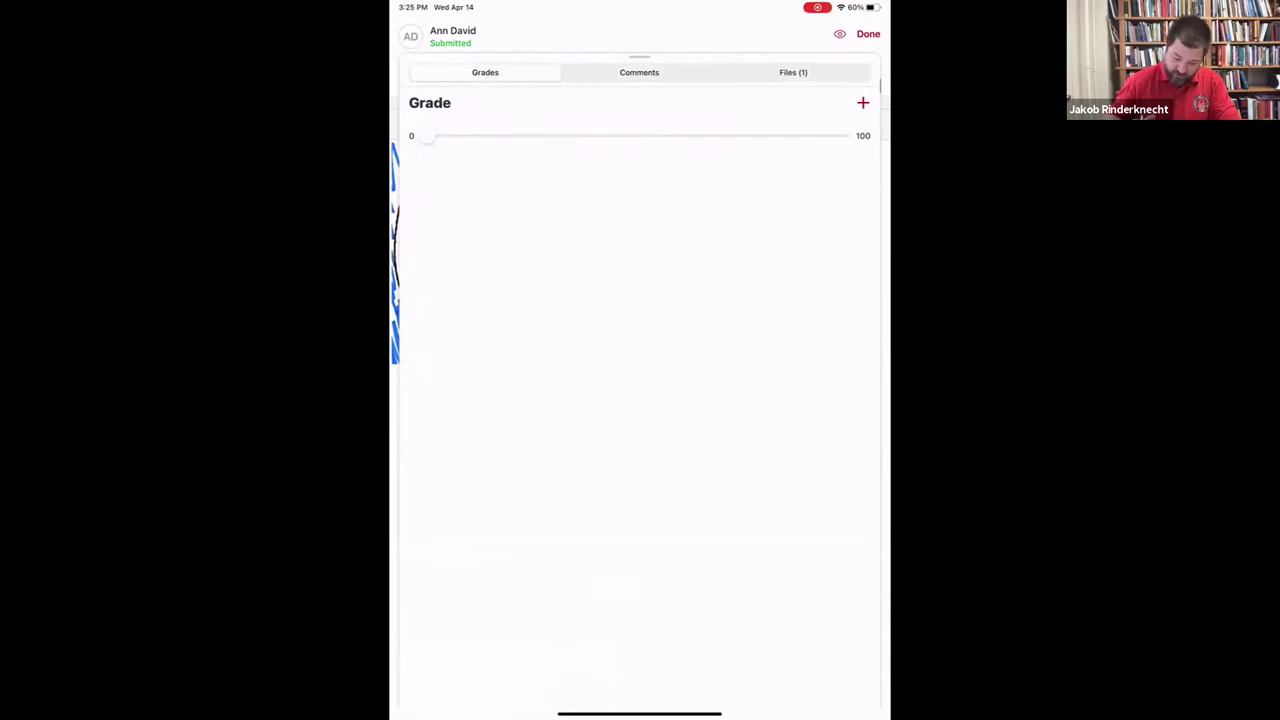
{"action": "left_click_drag", "start_coordinate": [426, 135], "coordinate": [816, 135]}
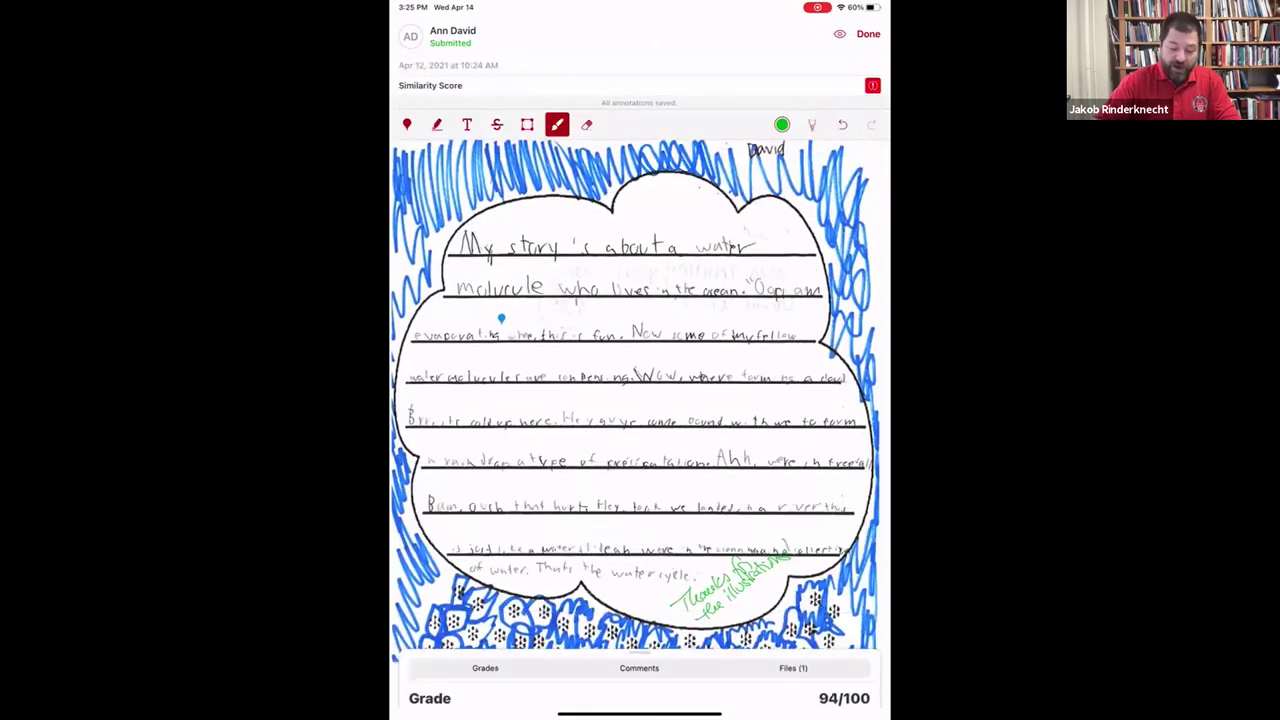
{"action": "key", "text": "super+h"}
{"action": "key", "text": "super+h"}
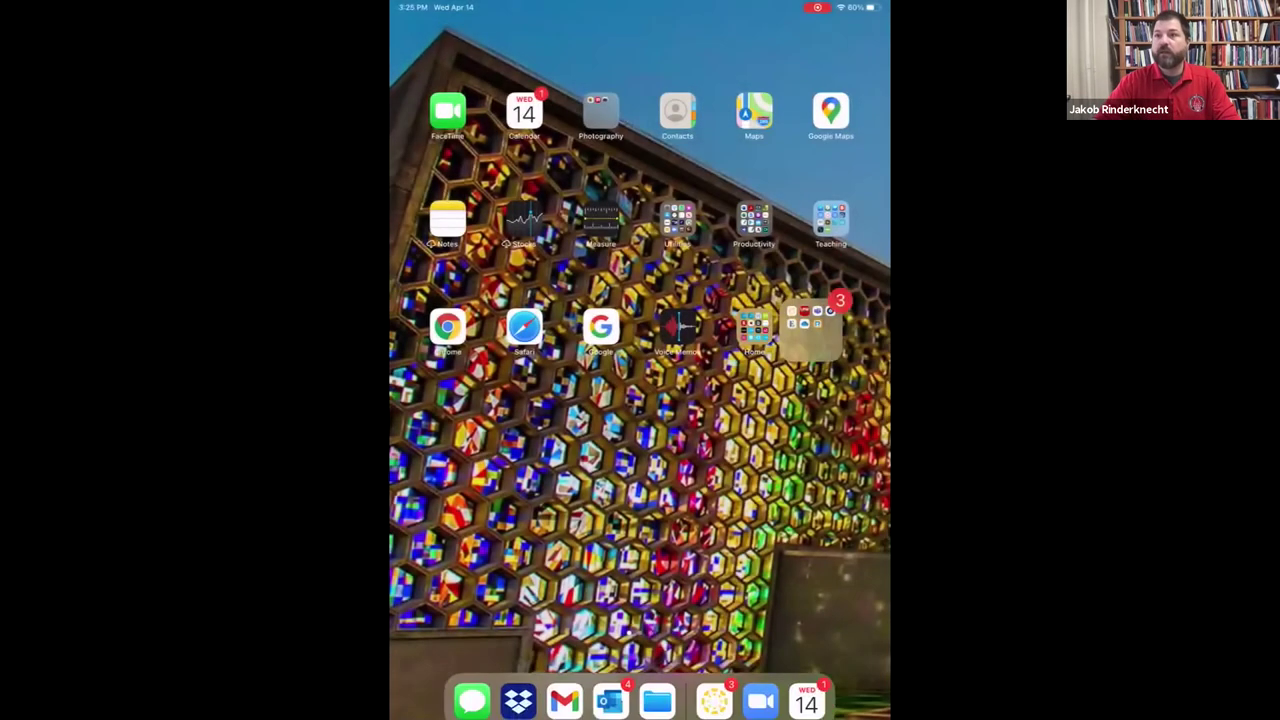
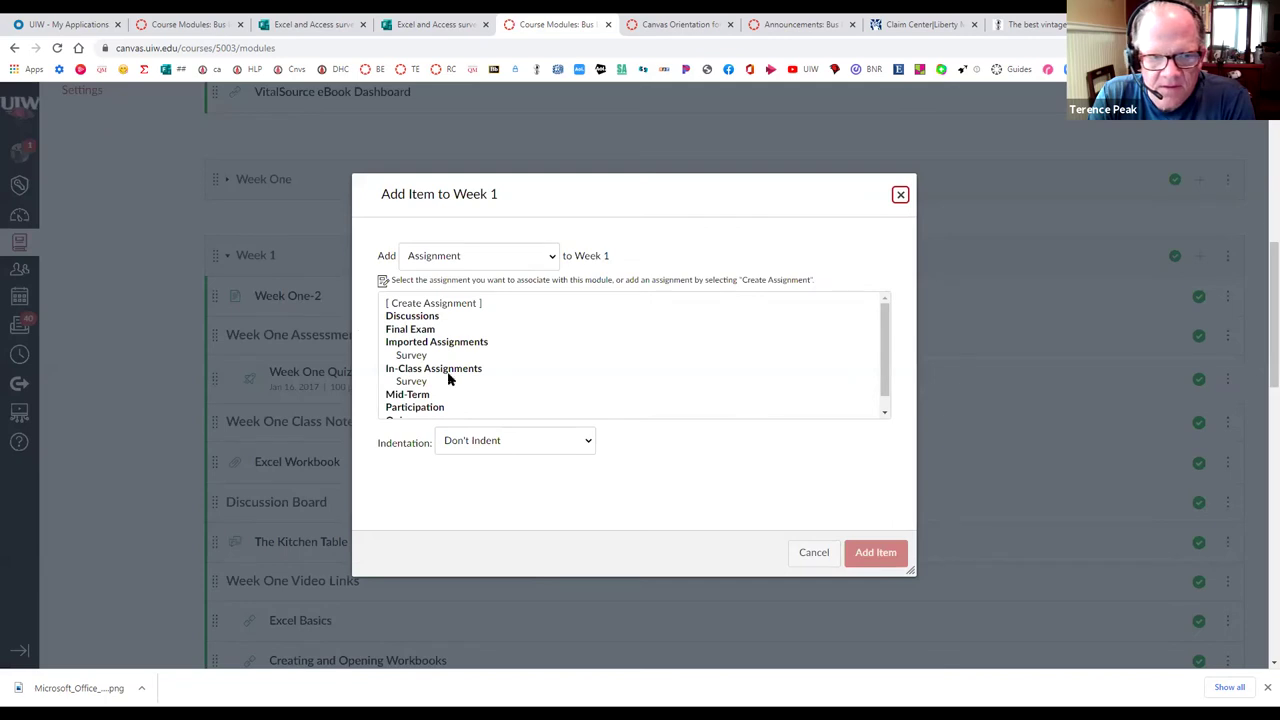
Look through the list of assignments that can be added to the Week 1 module.
{"action": "left_click", "coordinate": [493, 263]}
{"action": "left_click", "coordinate": [551, 260]}
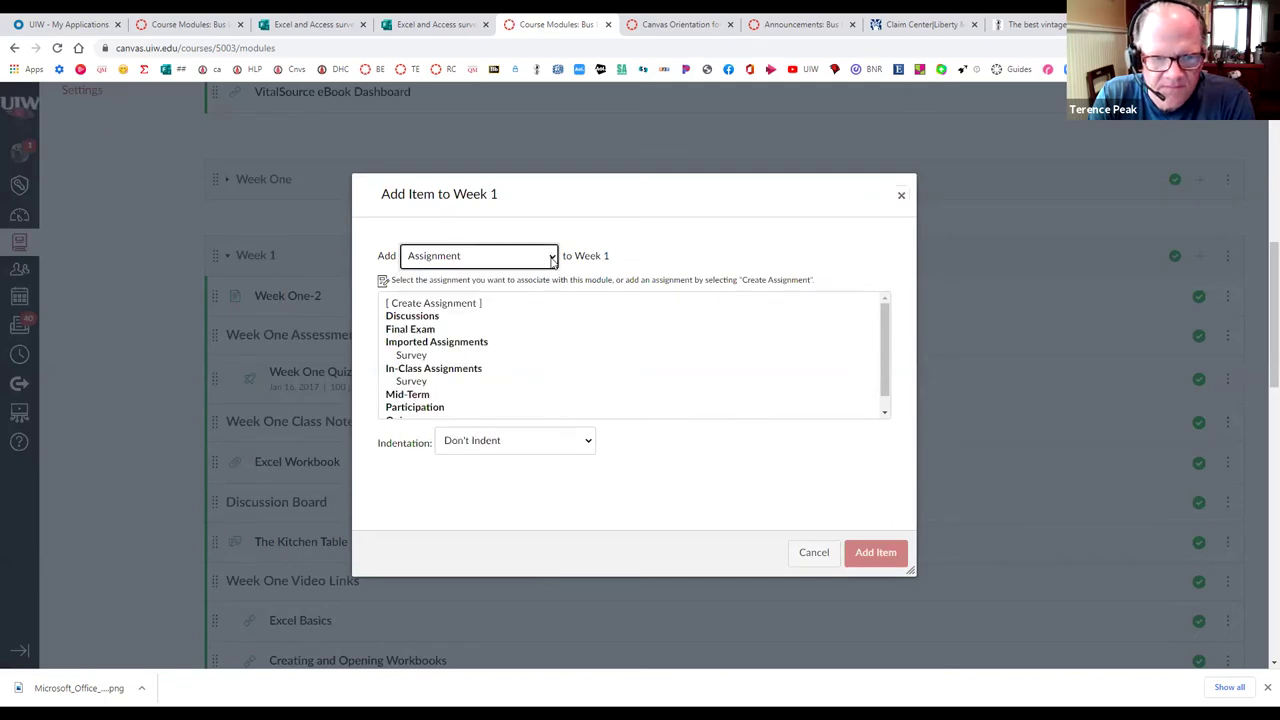
{"action": "scroll", "coordinate": [455, 362], "scroll_direction": "down", "scroll_amount": 1}
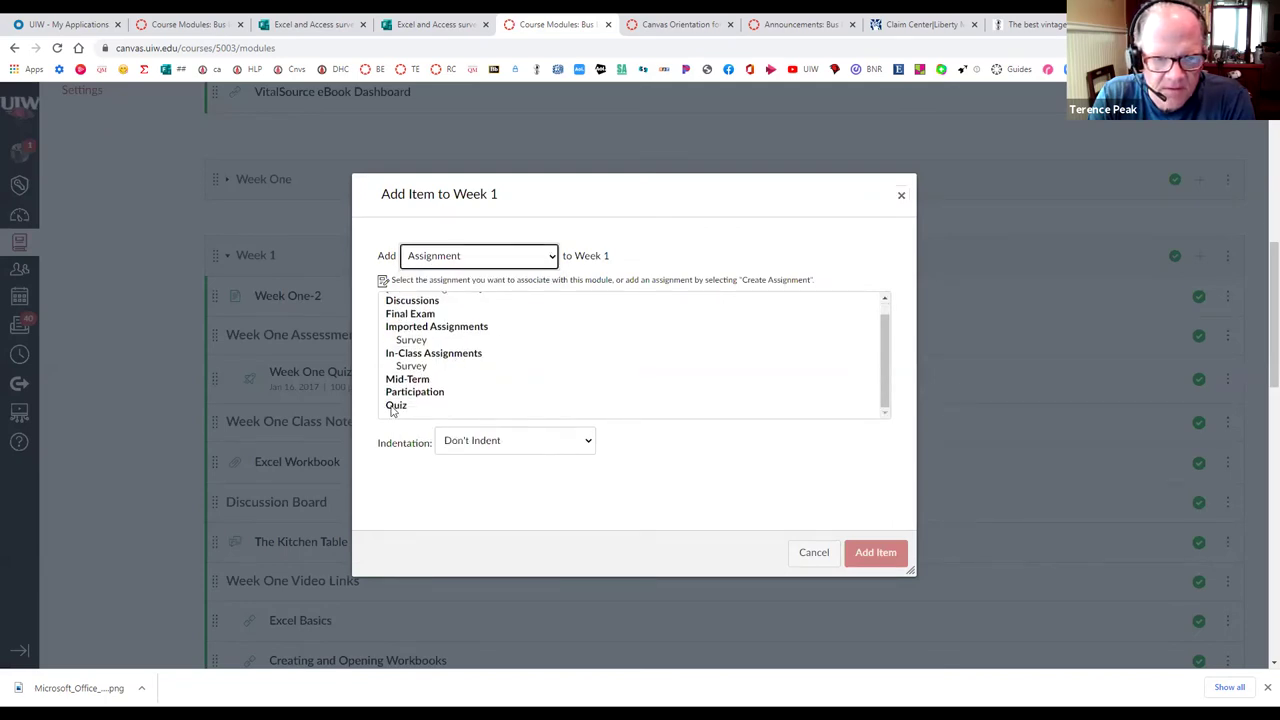
{"action": "key", "text": "Tab"}
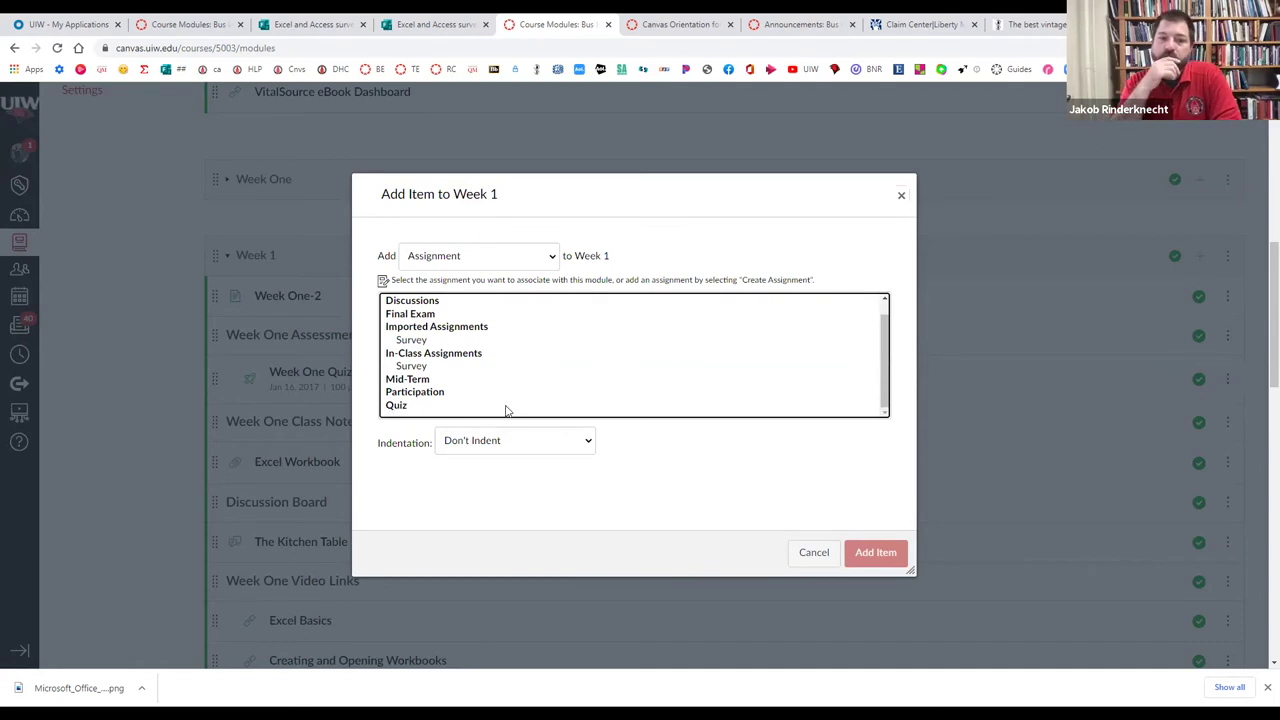
Change the type of item being added to Week 1 to Quiz and look over the available quizzes.
{"action": "left_click", "coordinate": [519, 260]}
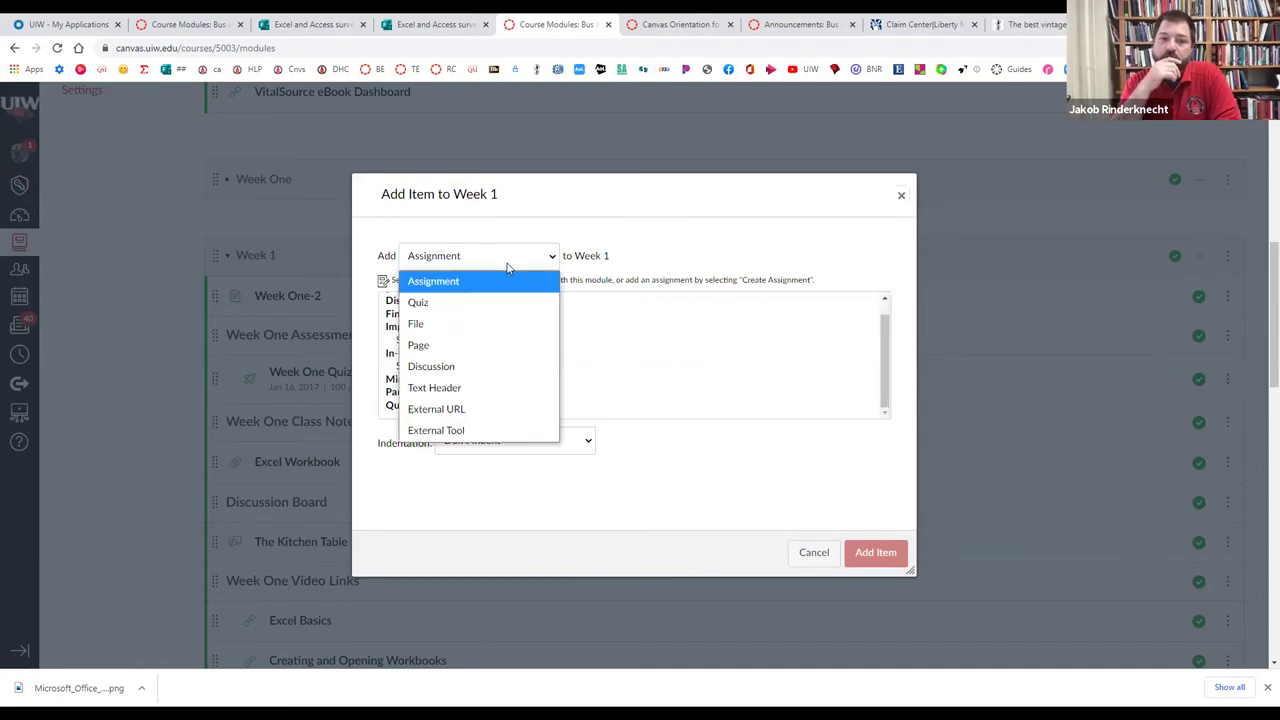
{"action": "left_click", "coordinate": [424, 303]}
{"action": "scroll", "coordinate": [510, 376], "scroll_direction": "down", "scroll_amount": 1}
{"action": "scroll", "coordinate": [480, 354], "scroll_direction": "up", "scroll_amount": 1}
{"action": "scroll", "coordinate": [447, 416], "scroll_direction": "up", "scroll_amount": 2}
{"action": "scroll", "coordinate": [447, 416], "scroll_direction": "up", "scroll_amount": 1}
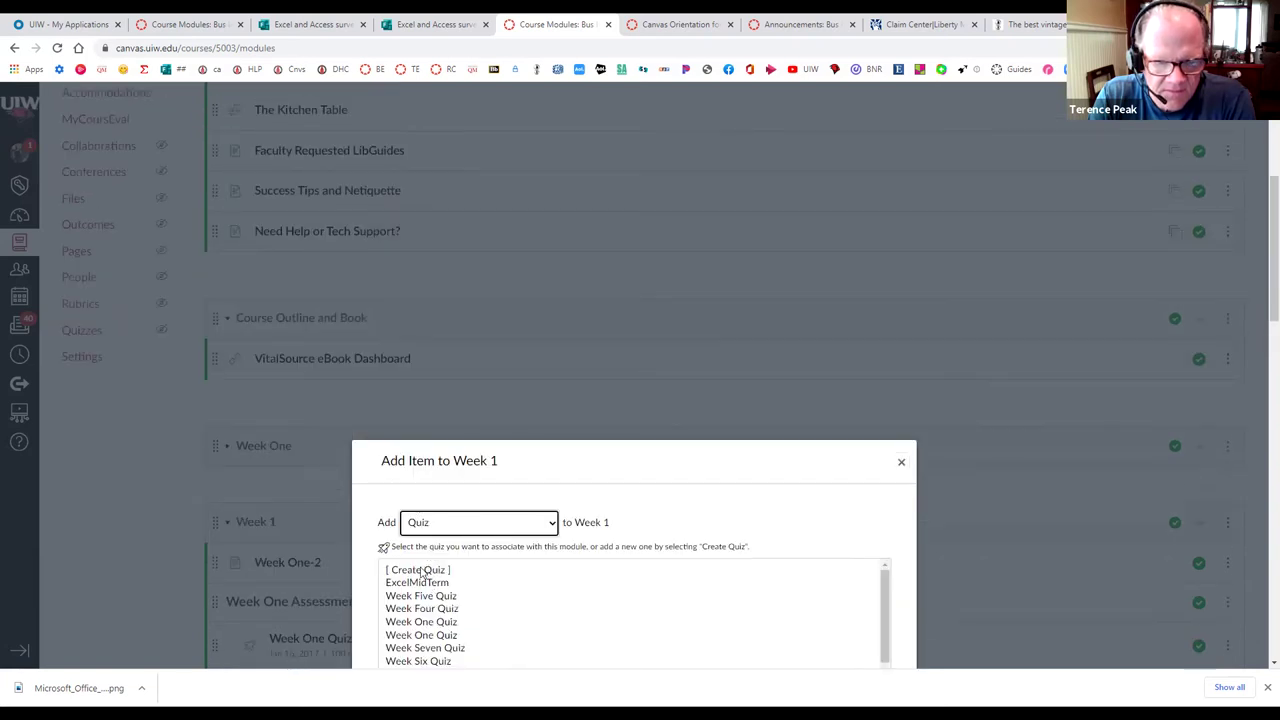
Choose to create a new quiz for Week 1 and enter "test 123" as its name.
{"action": "left_click", "coordinate": [420, 570]}
{"action": "scroll", "coordinate": [605, 376], "scroll_direction": "down", "scroll_amount": 4}
{"action": "left_click", "coordinate": [877, 403]}
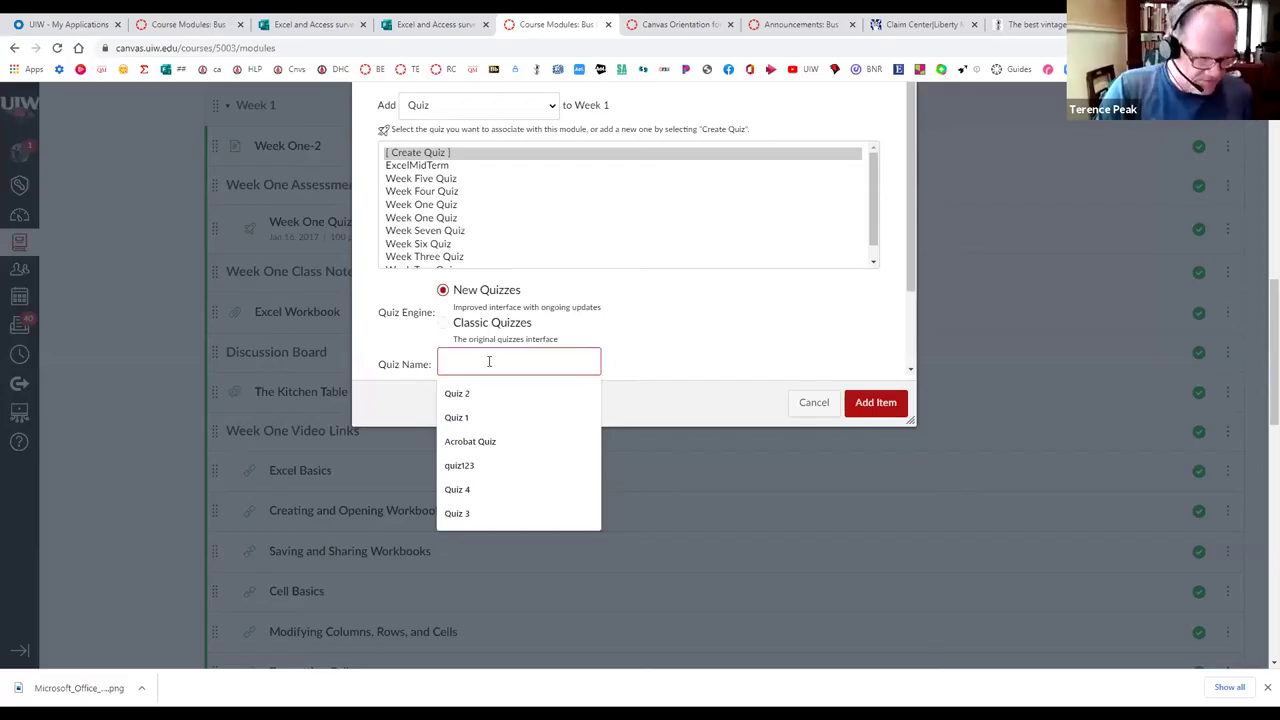
{"action": "type", "text": "tes"}
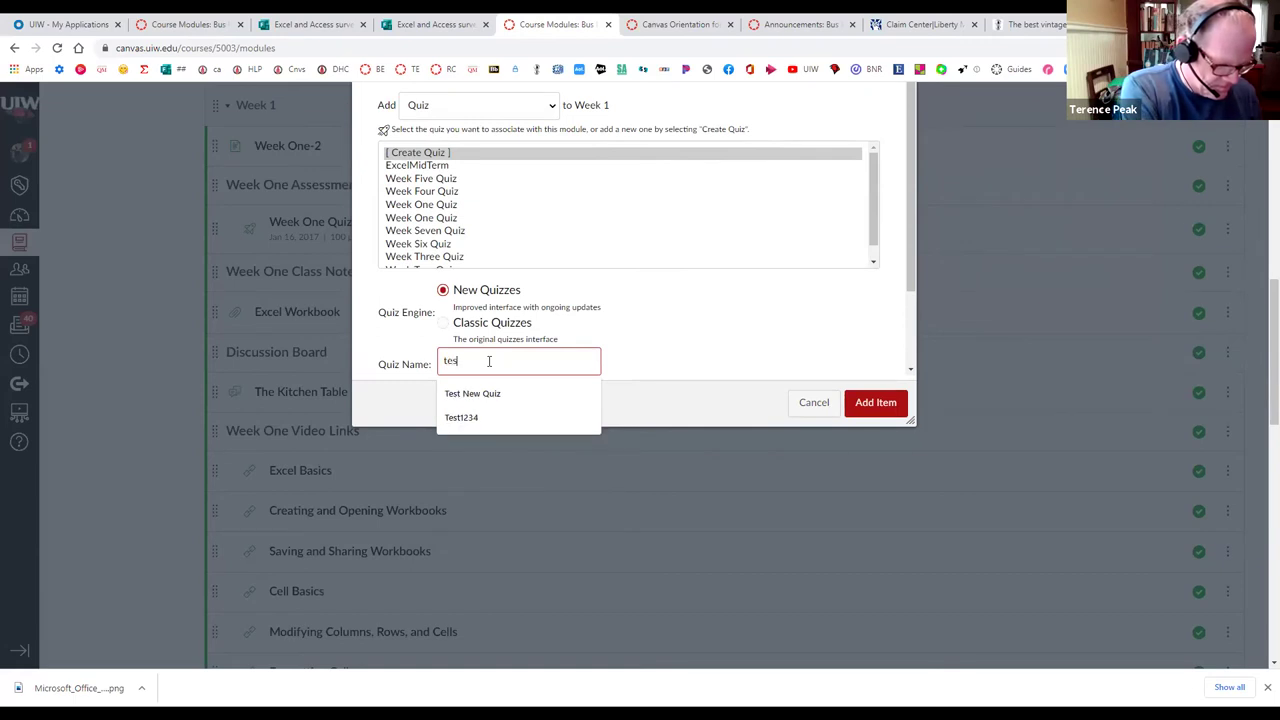
{"action": "type", "text": "t 123"}
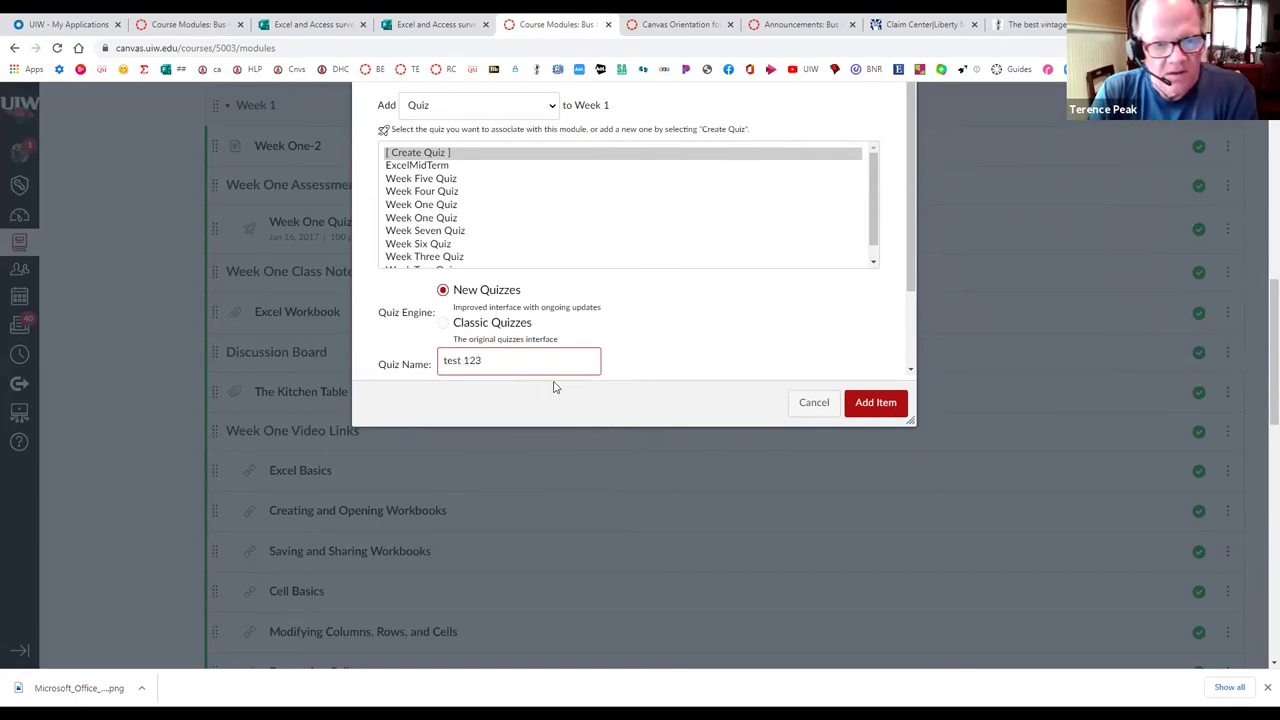
Add the new quiz to the Week 1 module and open test 123 from the end of that module.
{"action": "left_click", "coordinate": [895, 403]}
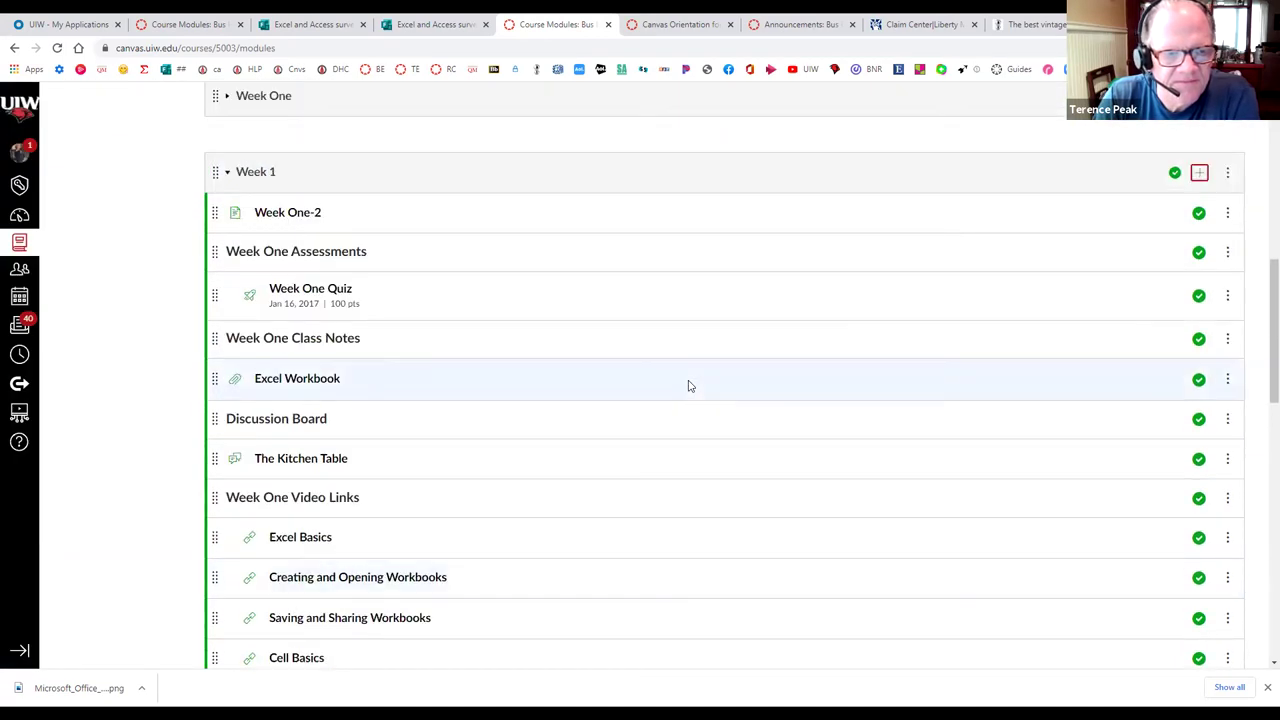
{"action": "scroll", "coordinate": [688, 386], "scroll_direction": "down", "scroll_amount": 5}
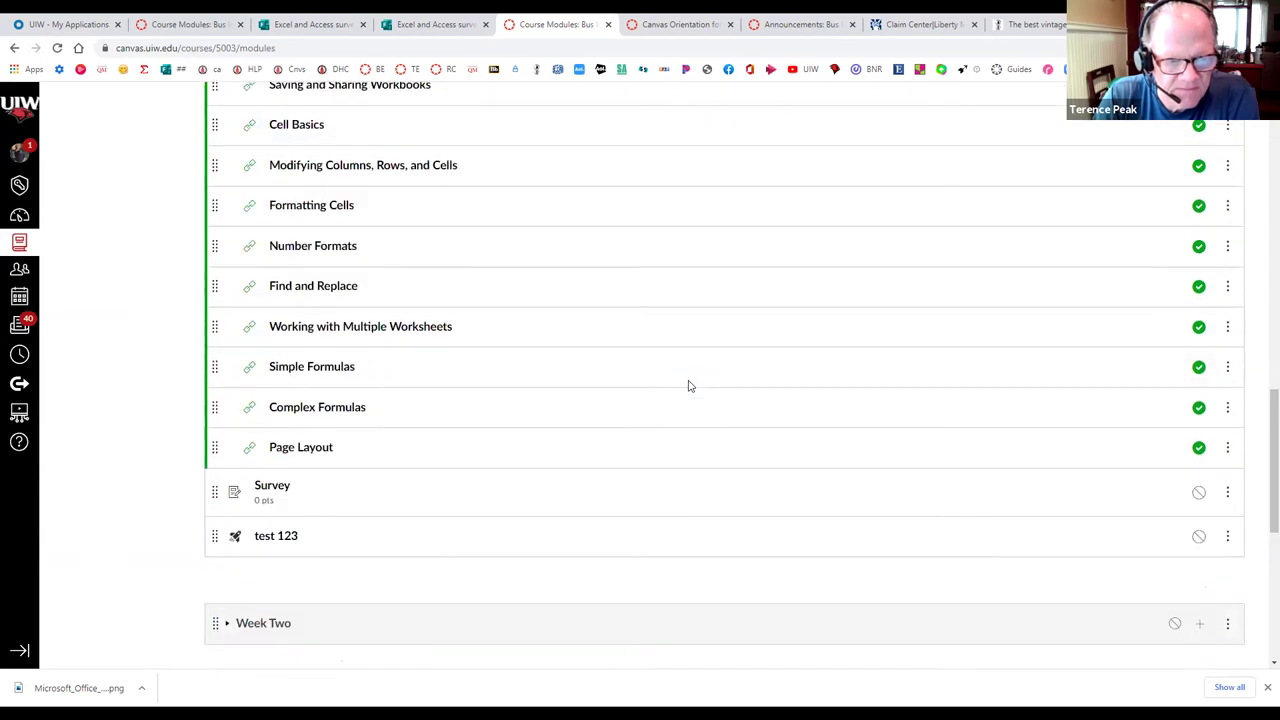
{"action": "left_click", "coordinate": [281, 538]}
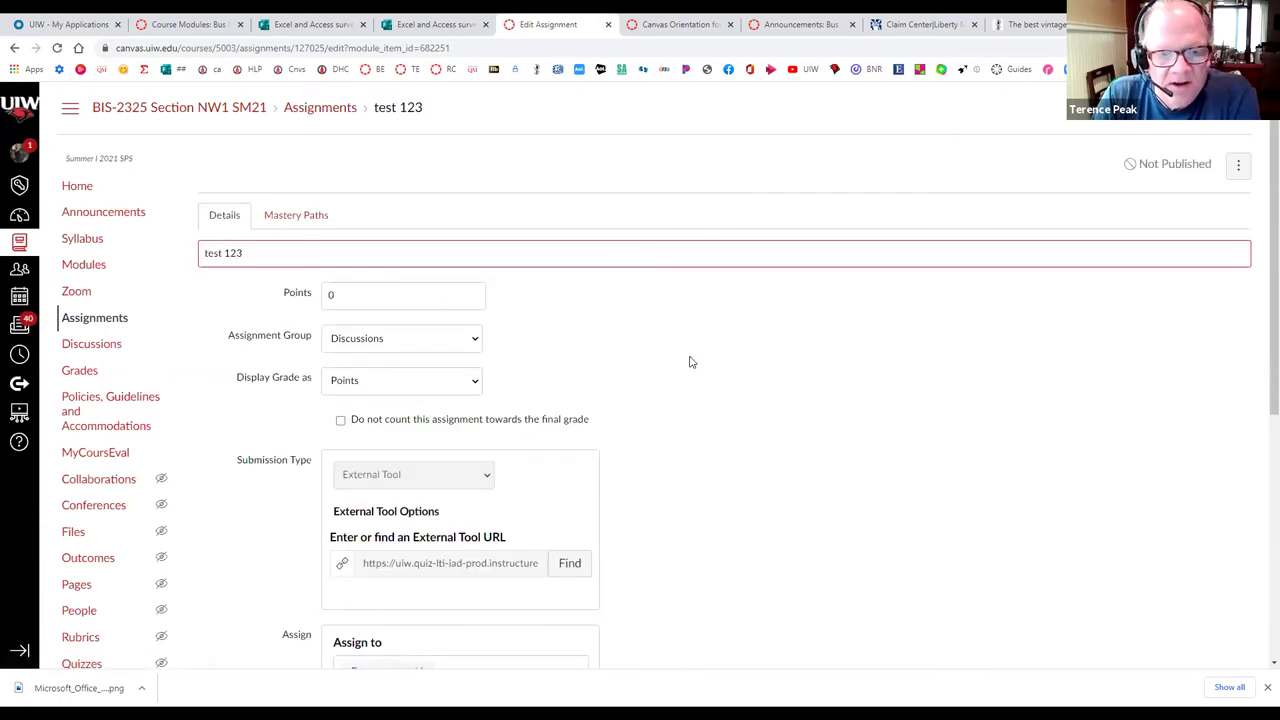
Set the test 123 quiz to 100 points and save its details without publishing.
{"action": "scroll", "coordinate": [690, 362], "scroll_direction": "down", "scroll_amount": 5}
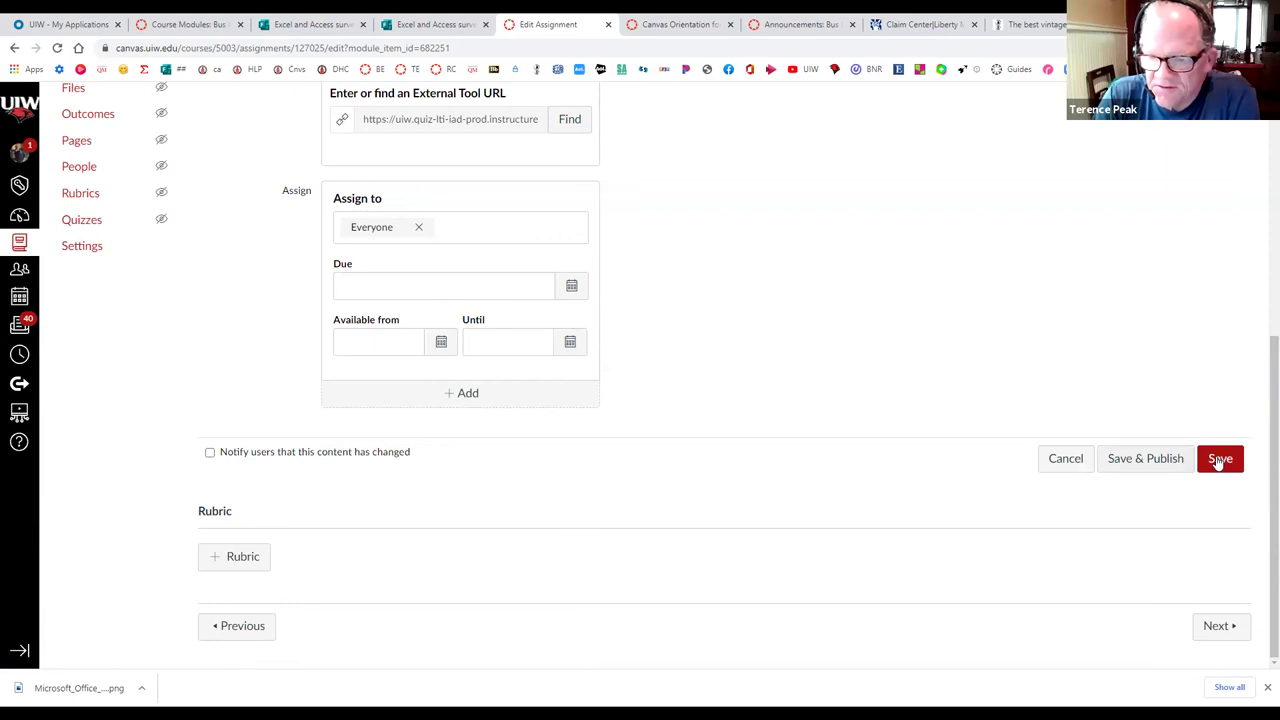
{"action": "scroll", "coordinate": [594, 419], "scroll_direction": "up", "scroll_amount": 5}
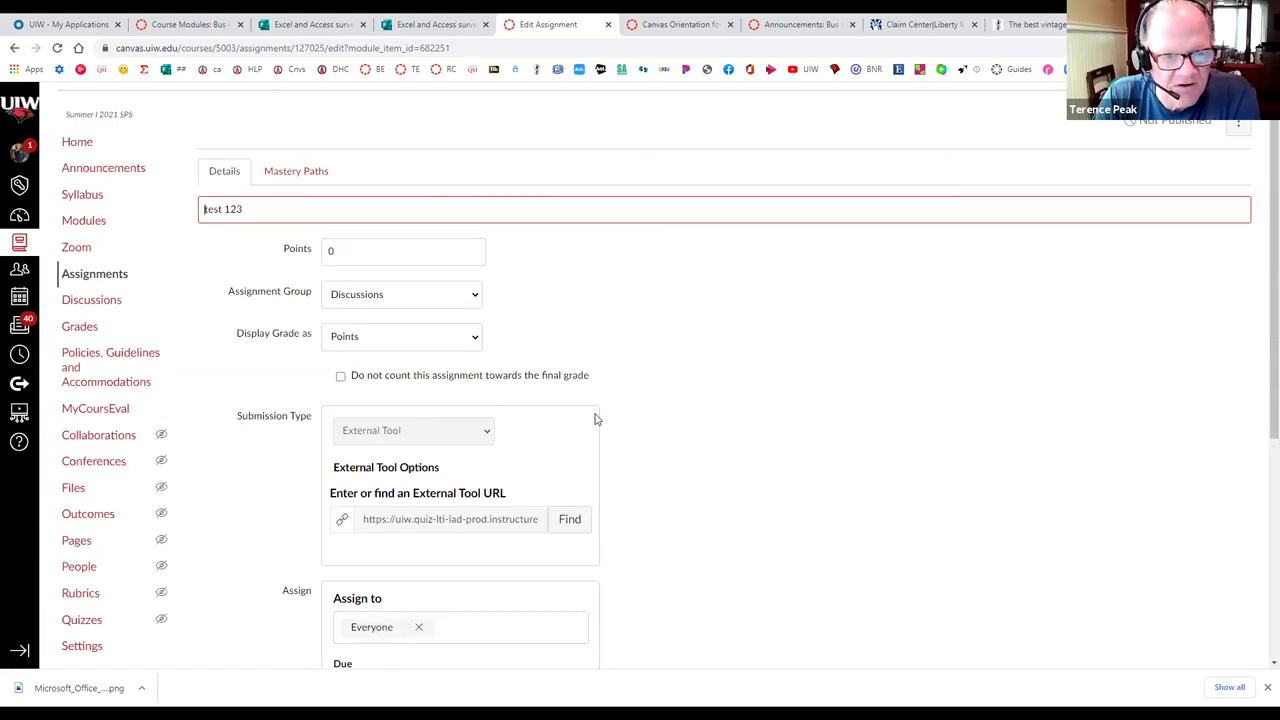
{"action": "left_click", "coordinate": [366, 250]}
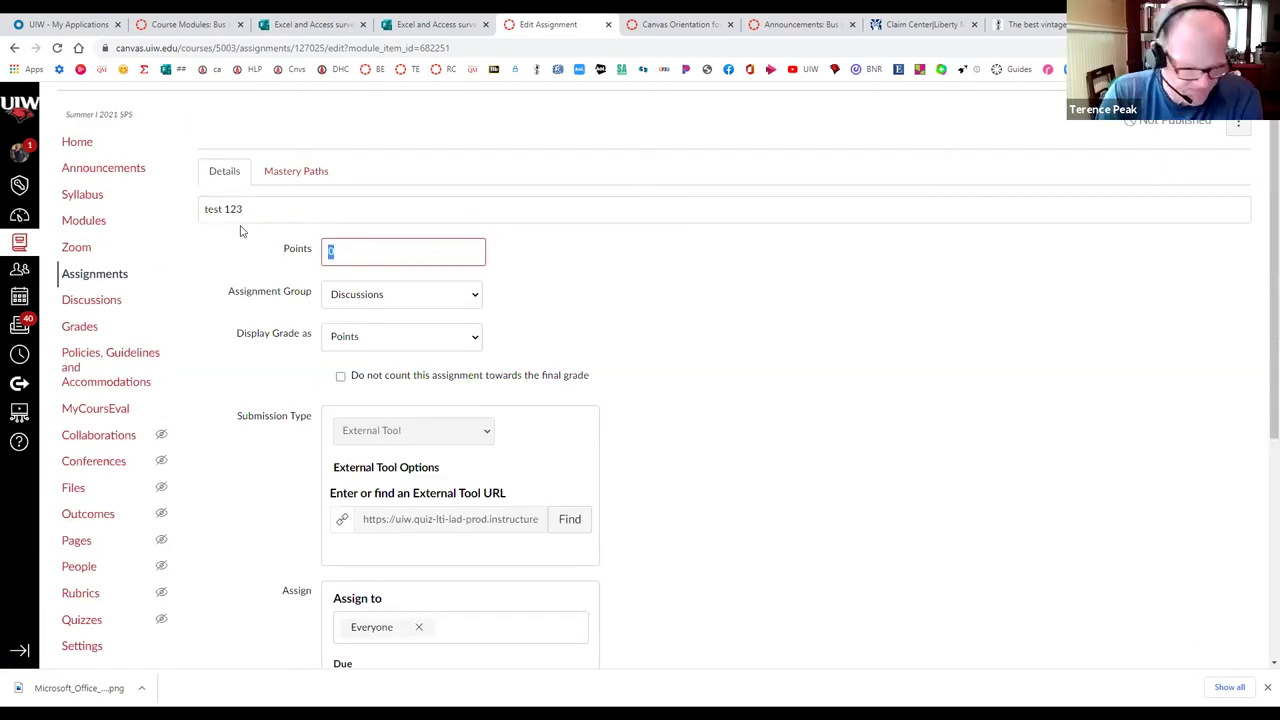
{"action": "type", "text": "100"}
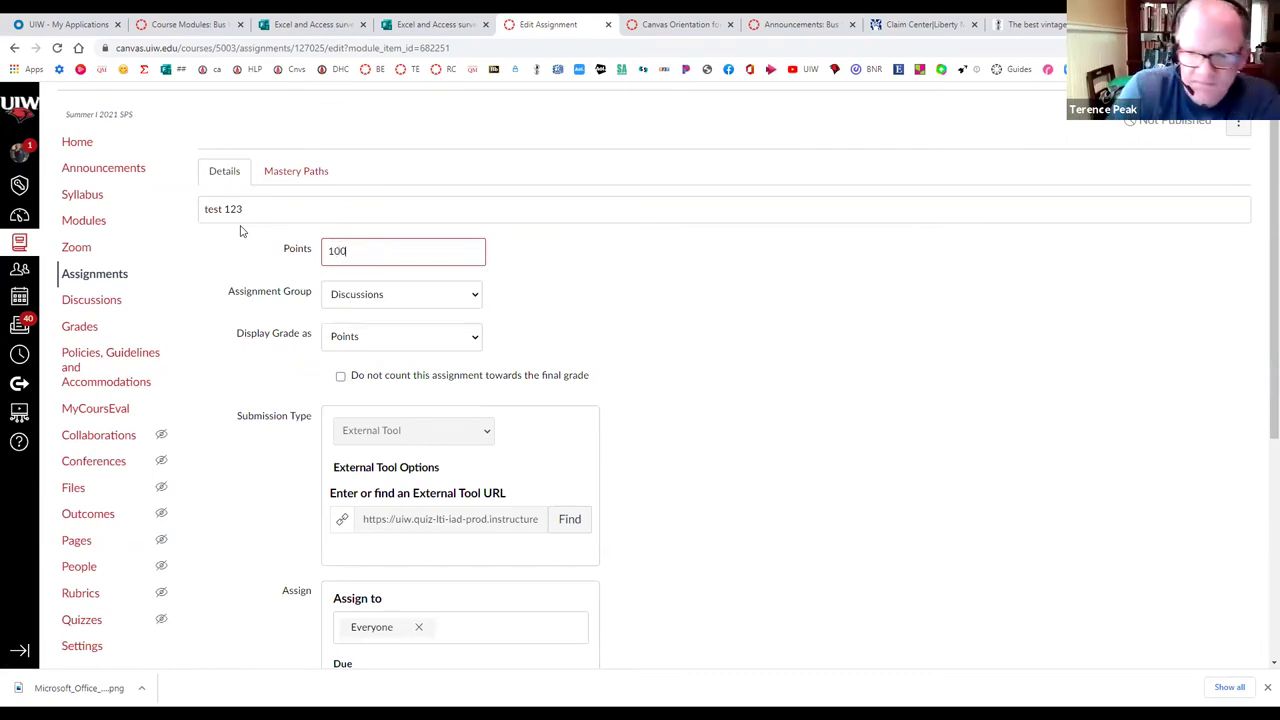
{"action": "scroll", "coordinate": [380, 254], "scroll_direction": "down", "scroll_amount": 4}
{"action": "scroll", "coordinate": [708, 130], "scroll_direction": "down", "scroll_amount": 1}
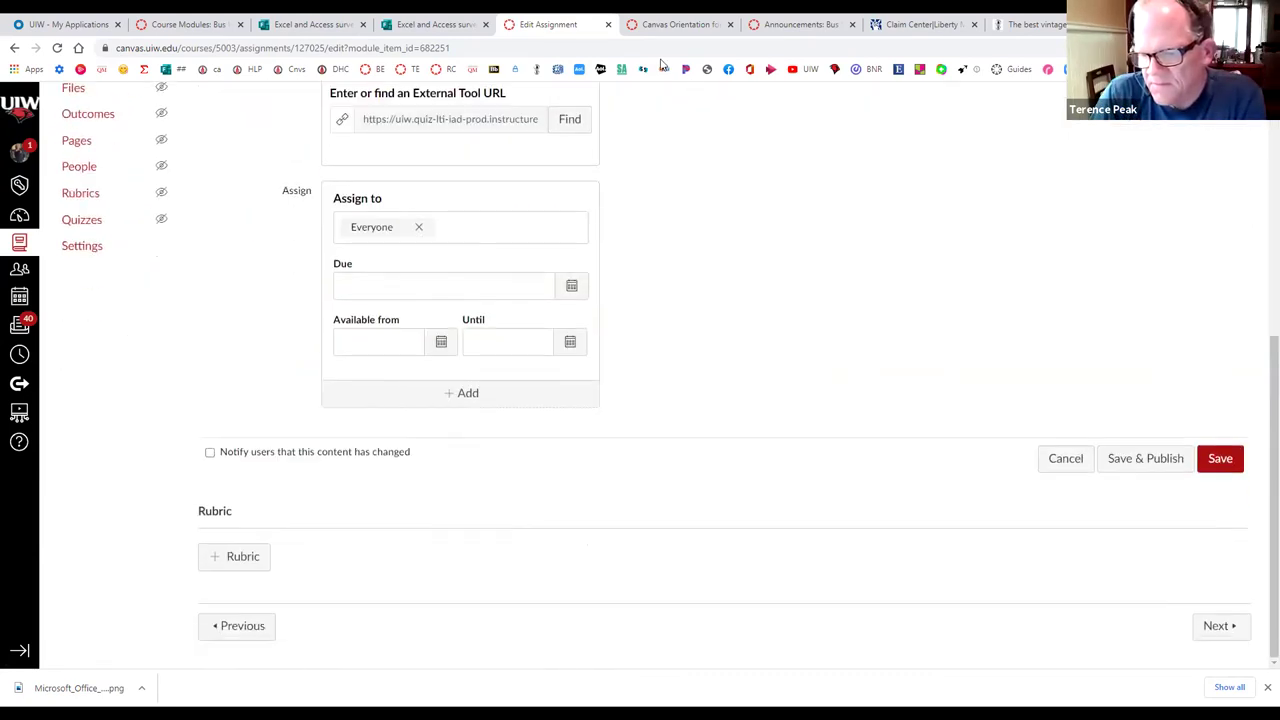
{"action": "left_click", "coordinate": [1226, 466]}
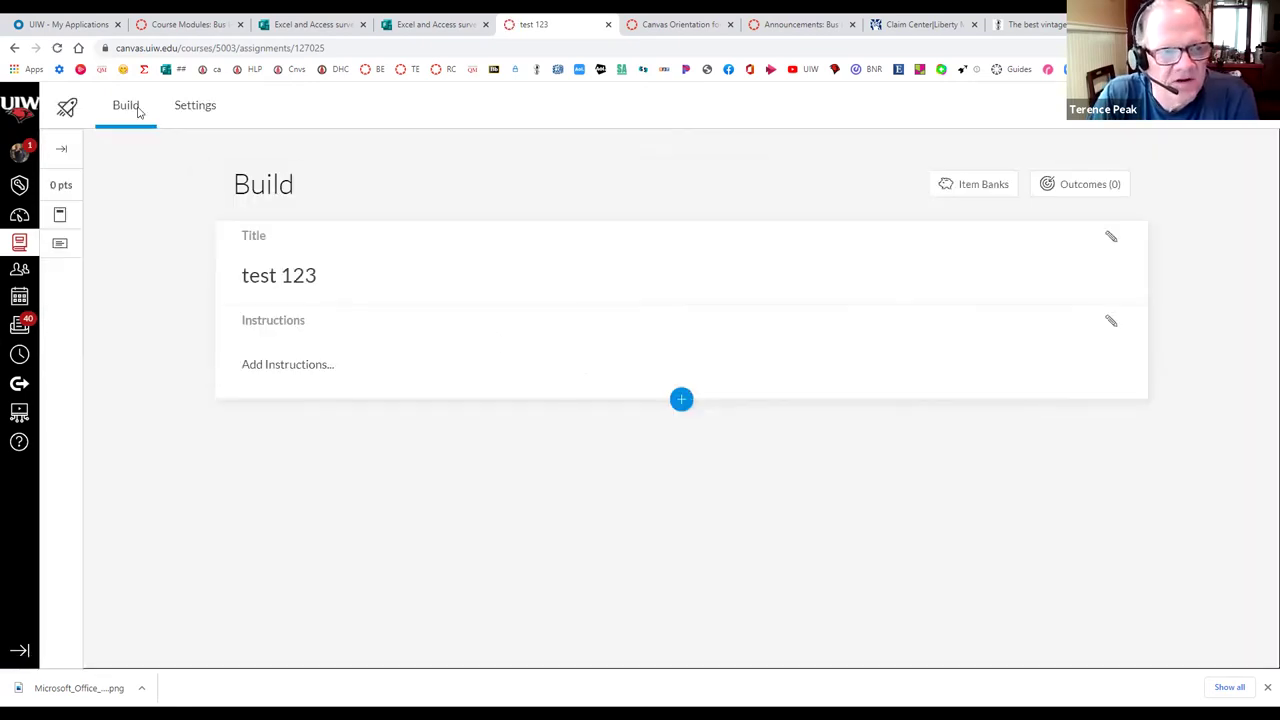
Look over the settings and reports available for the test 123 quiz.
{"action": "left_click", "coordinate": [188, 107]}
{"action": "left_click", "coordinate": [275, 110]}
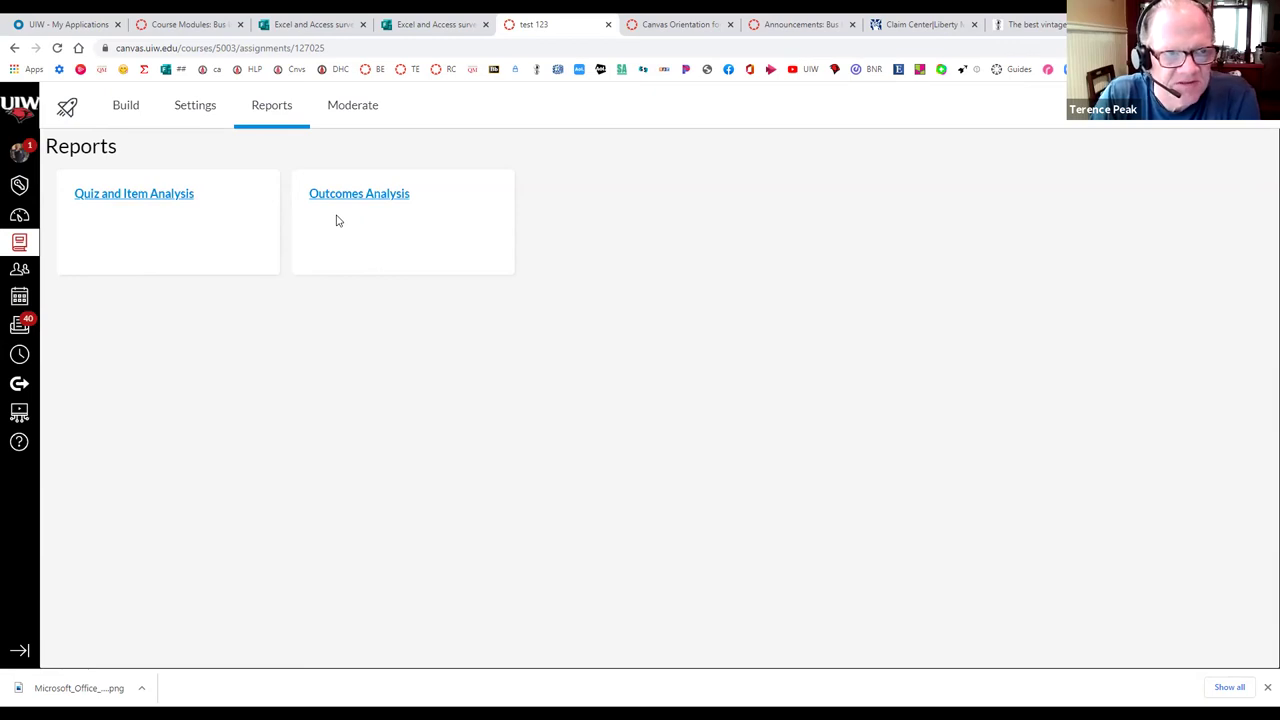
{"action": "left_click", "coordinate": [185, 116]}
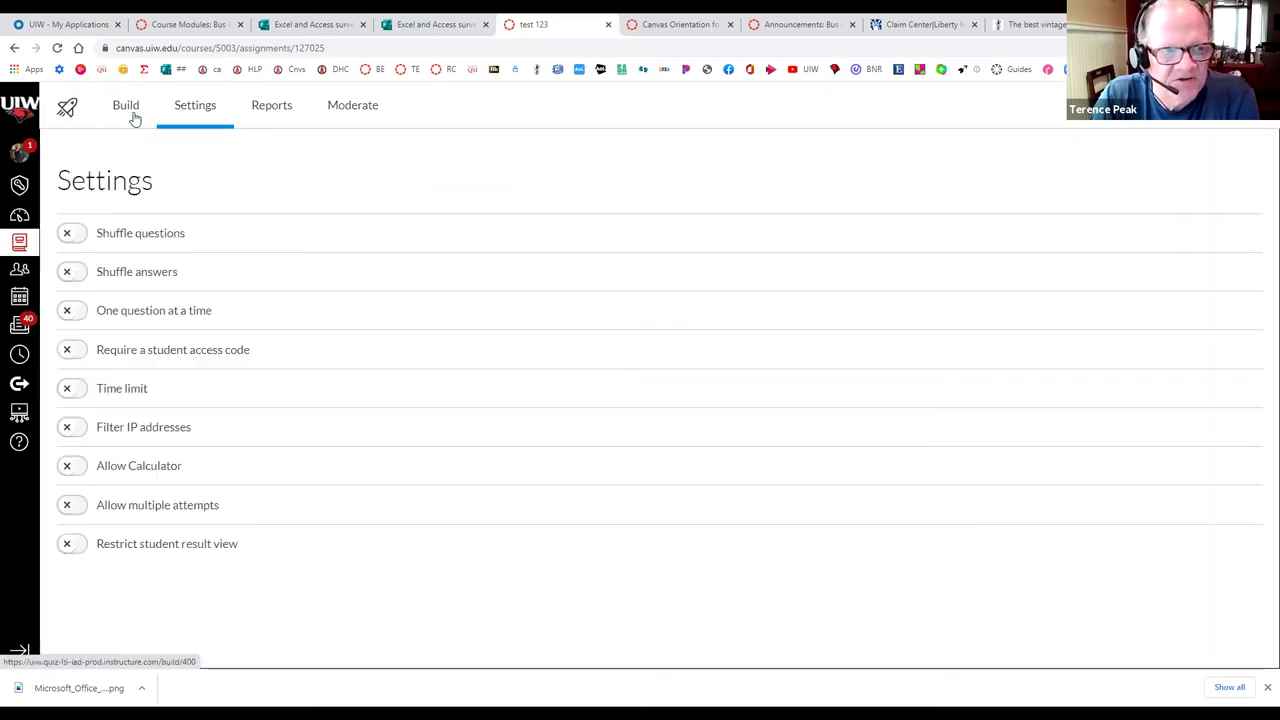
{"action": "left_click", "coordinate": [131, 114]}
{"action": "left_click", "coordinate": [194, 116]}
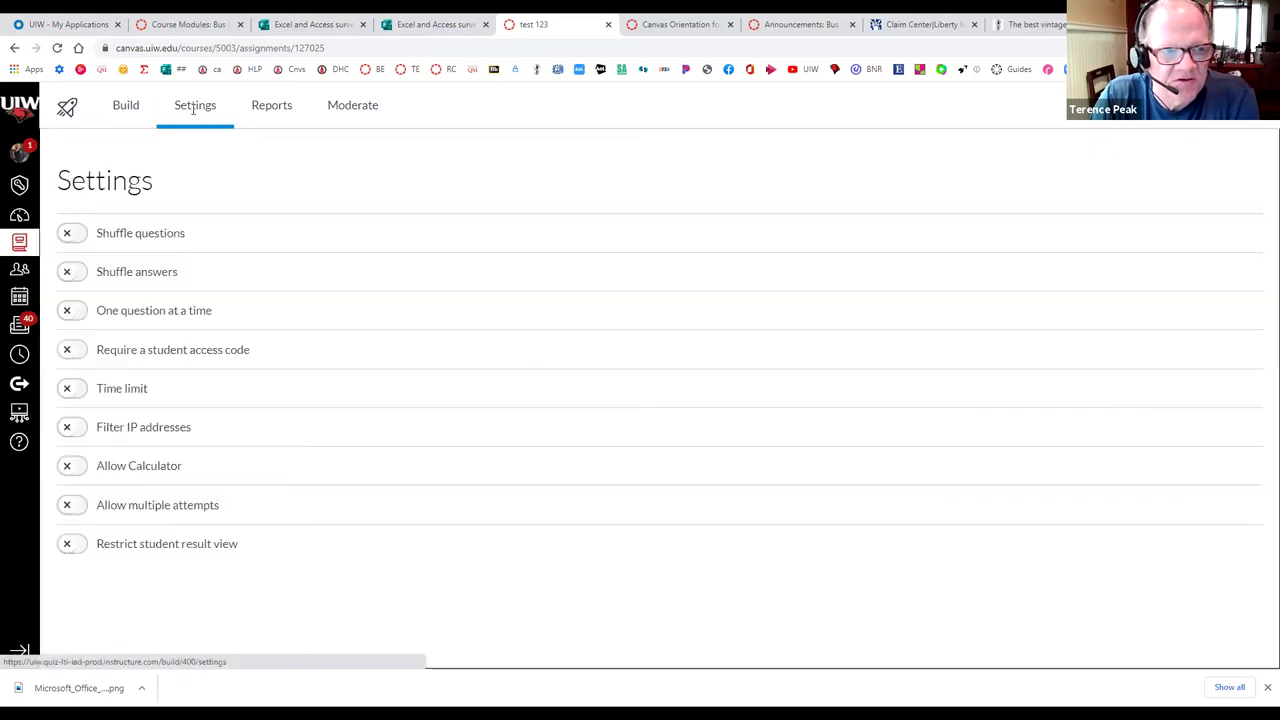
{"action": "left_click", "coordinate": [272, 112]}
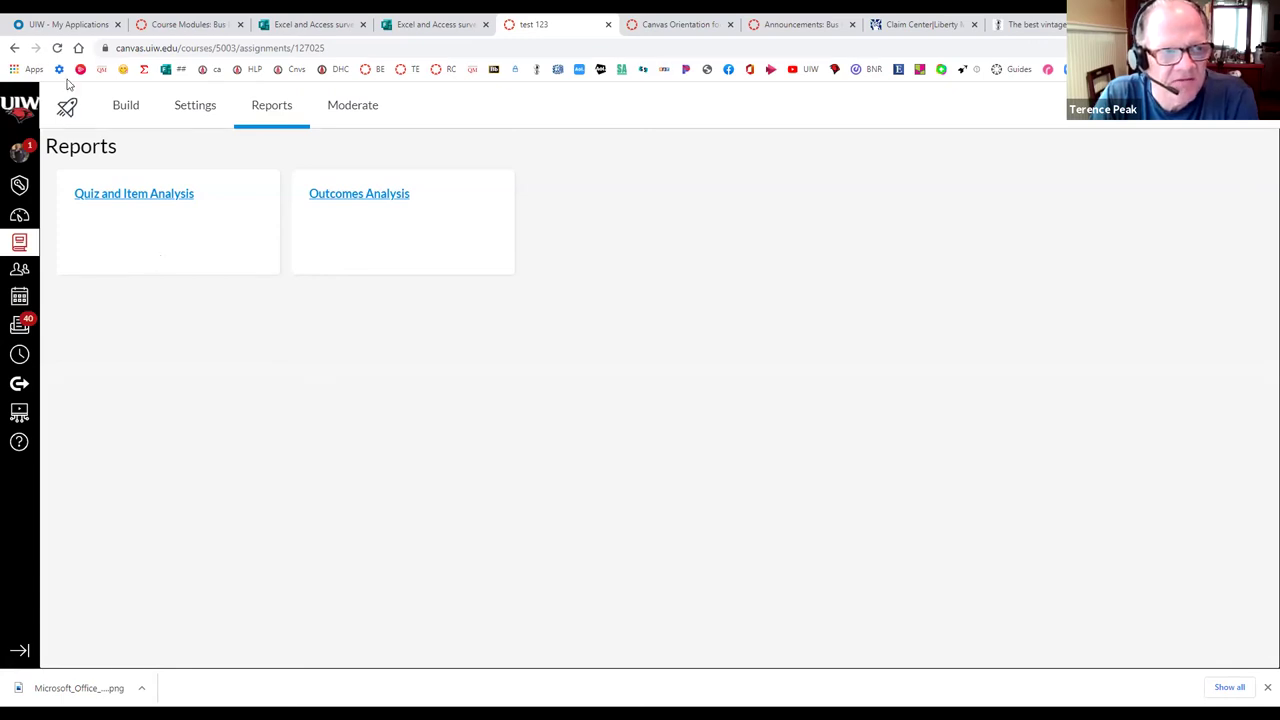
Return to the course modules and compare the test 123 and Week One Quiz entries in Week 1.
{"action": "left_click", "coordinate": [15, 50]}
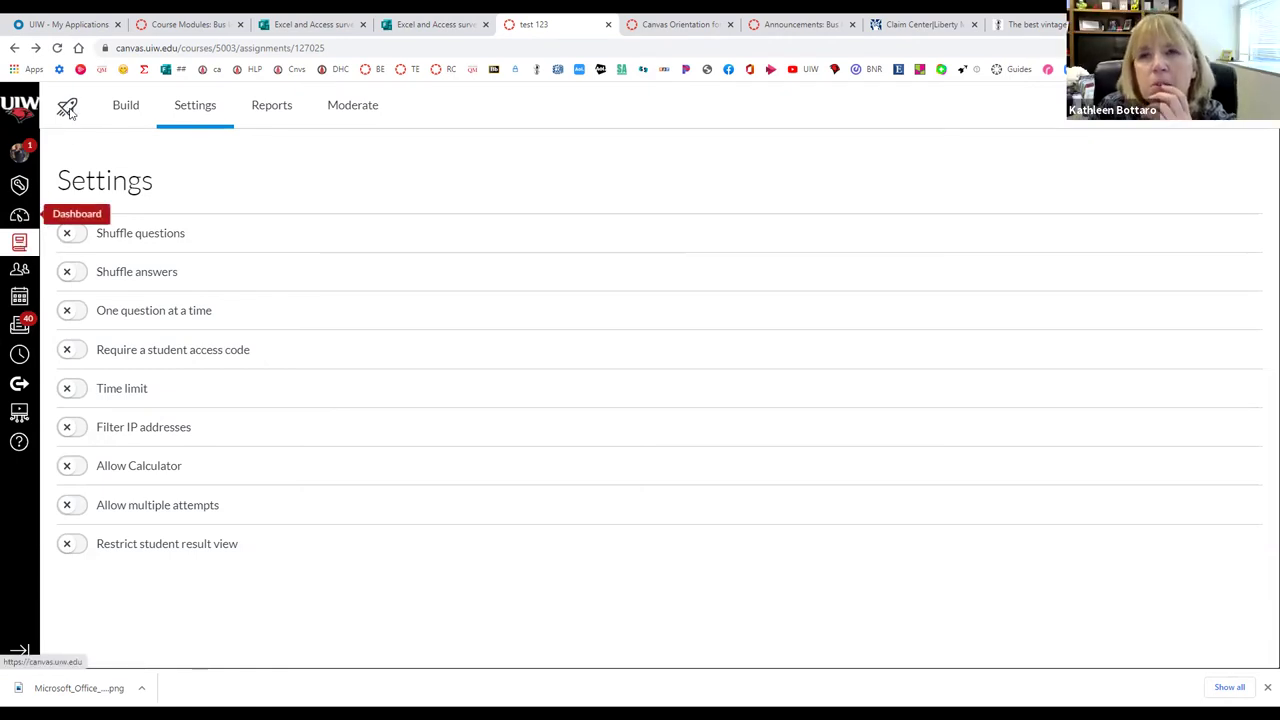
{"action": "key", "text": "F5"}
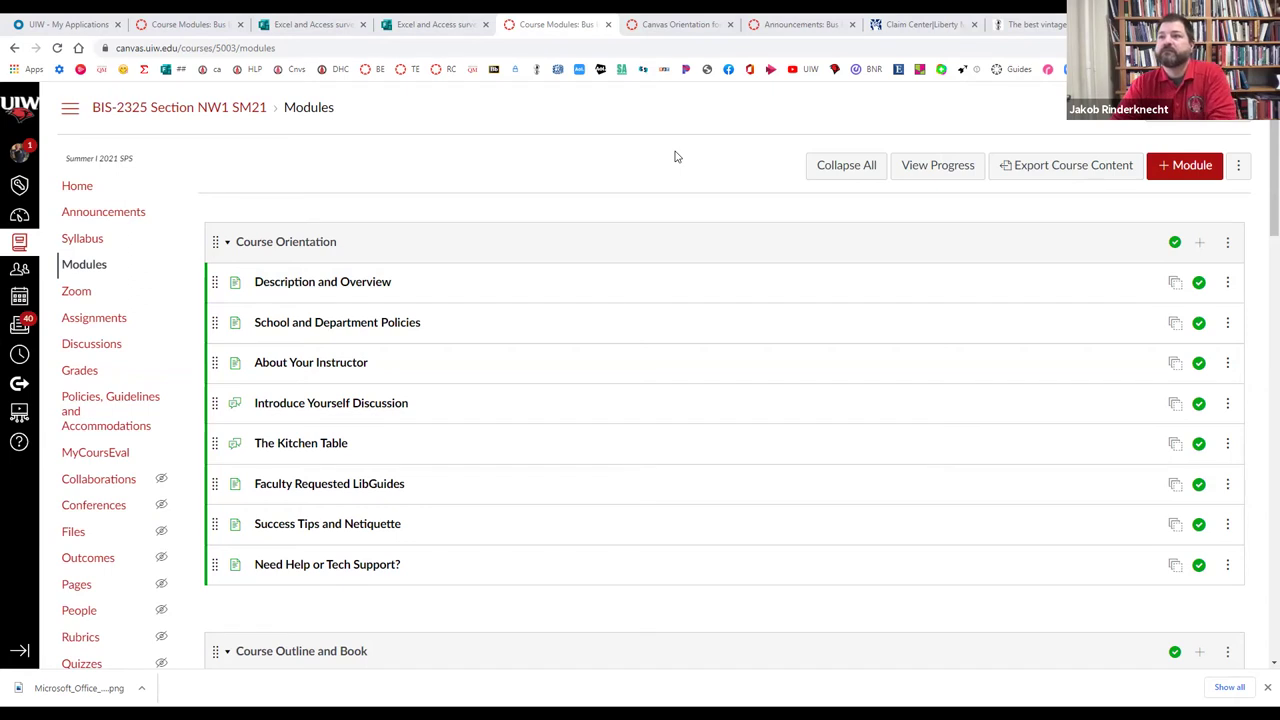
{"action": "scroll", "coordinate": [475, 417], "scroll_direction": "down", "scroll_amount": 1}
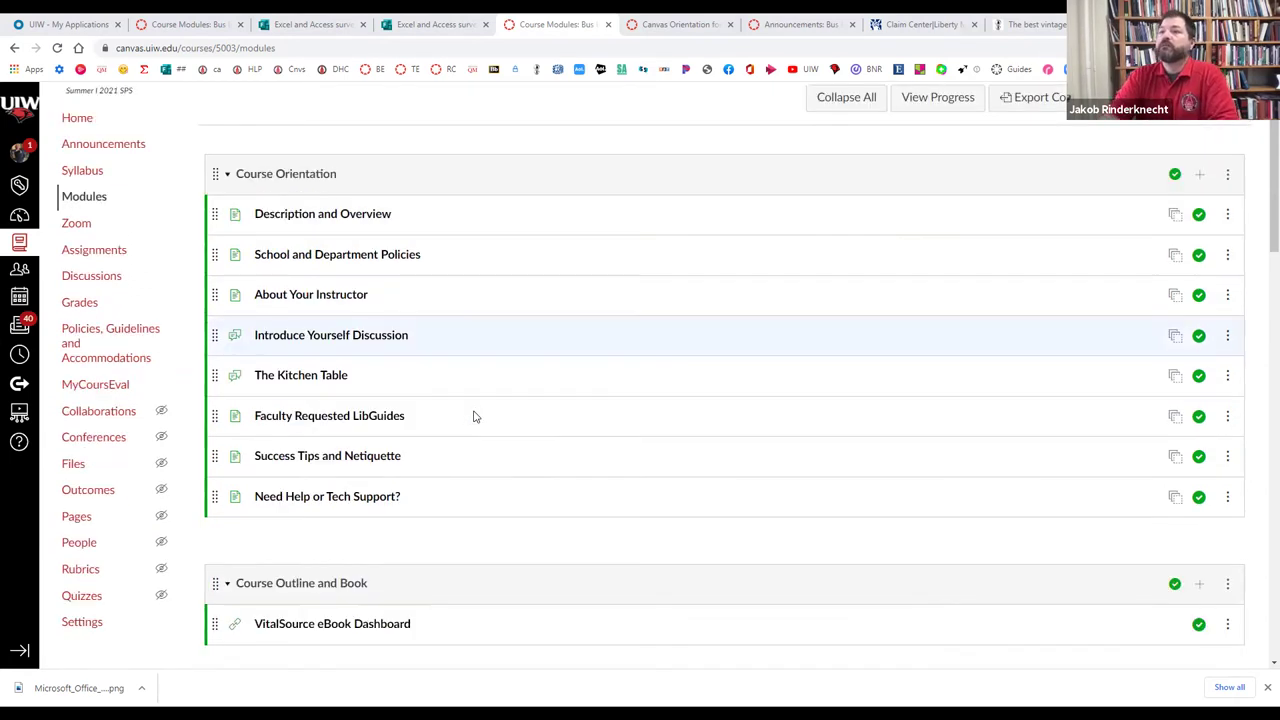
{"action": "scroll", "coordinate": [475, 417], "scroll_direction": "down", "scroll_amount": 12}
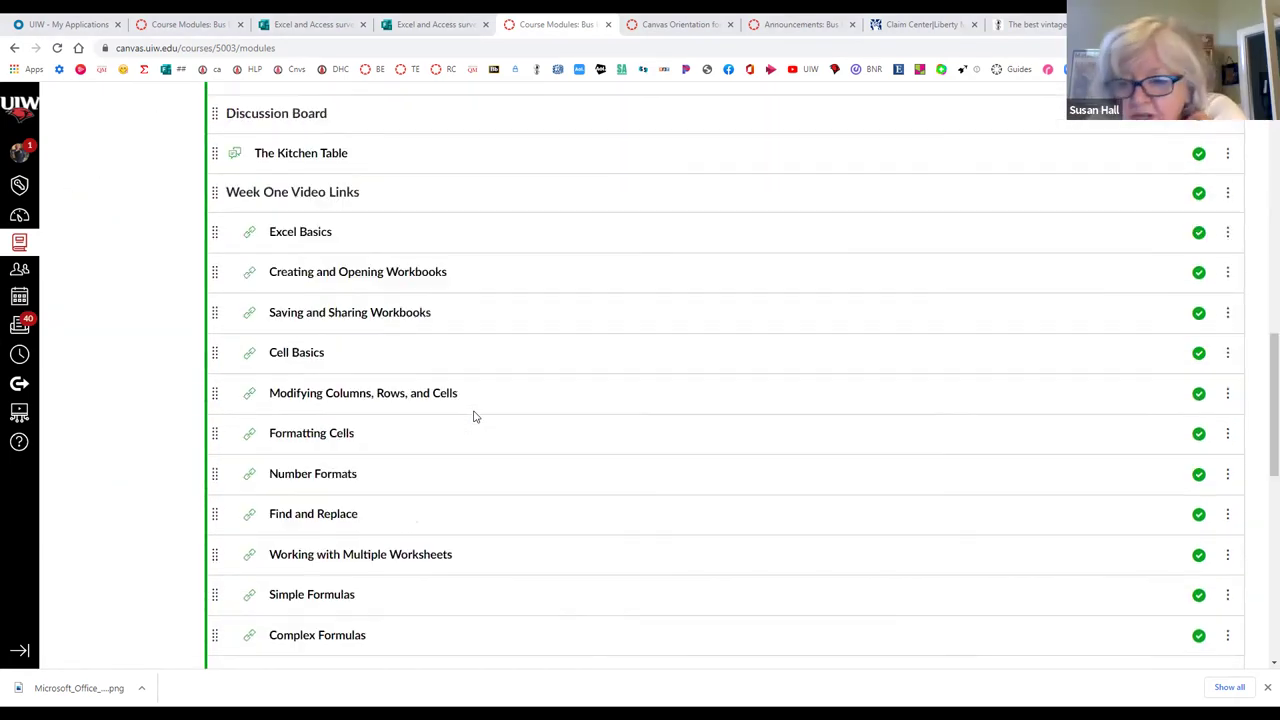
{"action": "scroll", "coordinate": [475, 417], "scroll_direction": "down", "scroll_amount": 3}
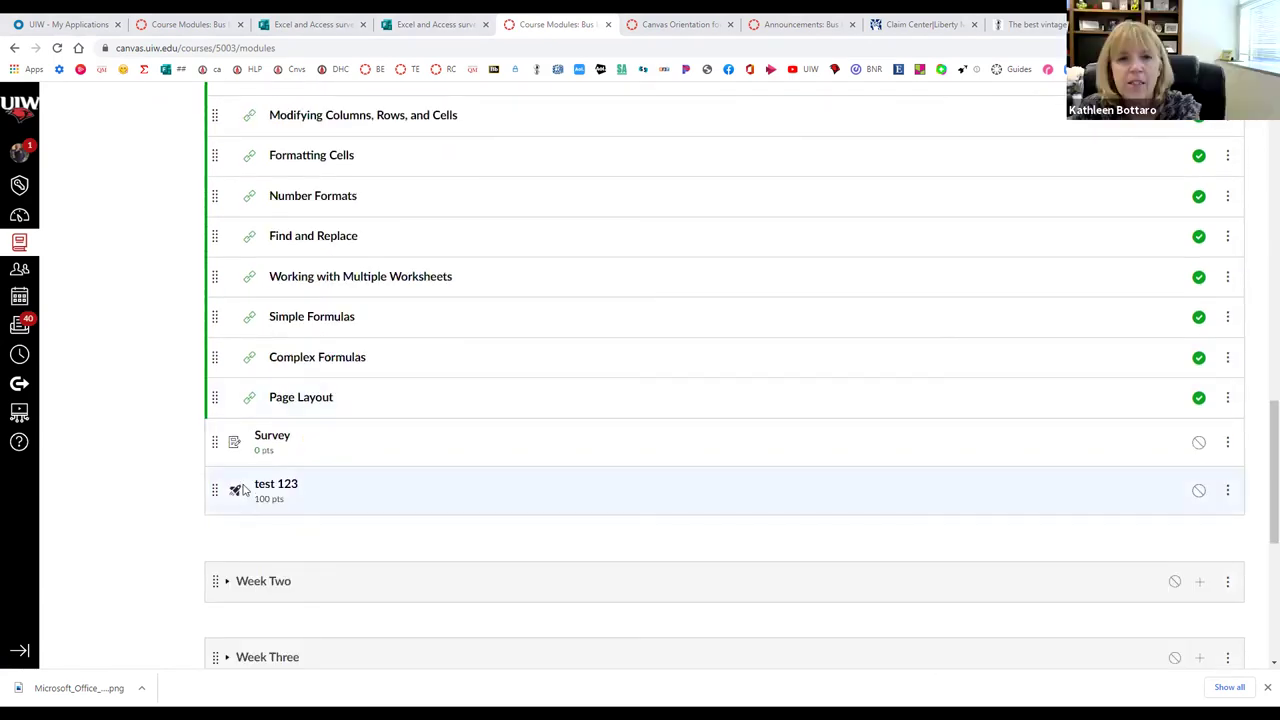
{"action": "scroll", "coordinate": [245, 490], "scroll_direction": "up", "scroll_amount": 7}
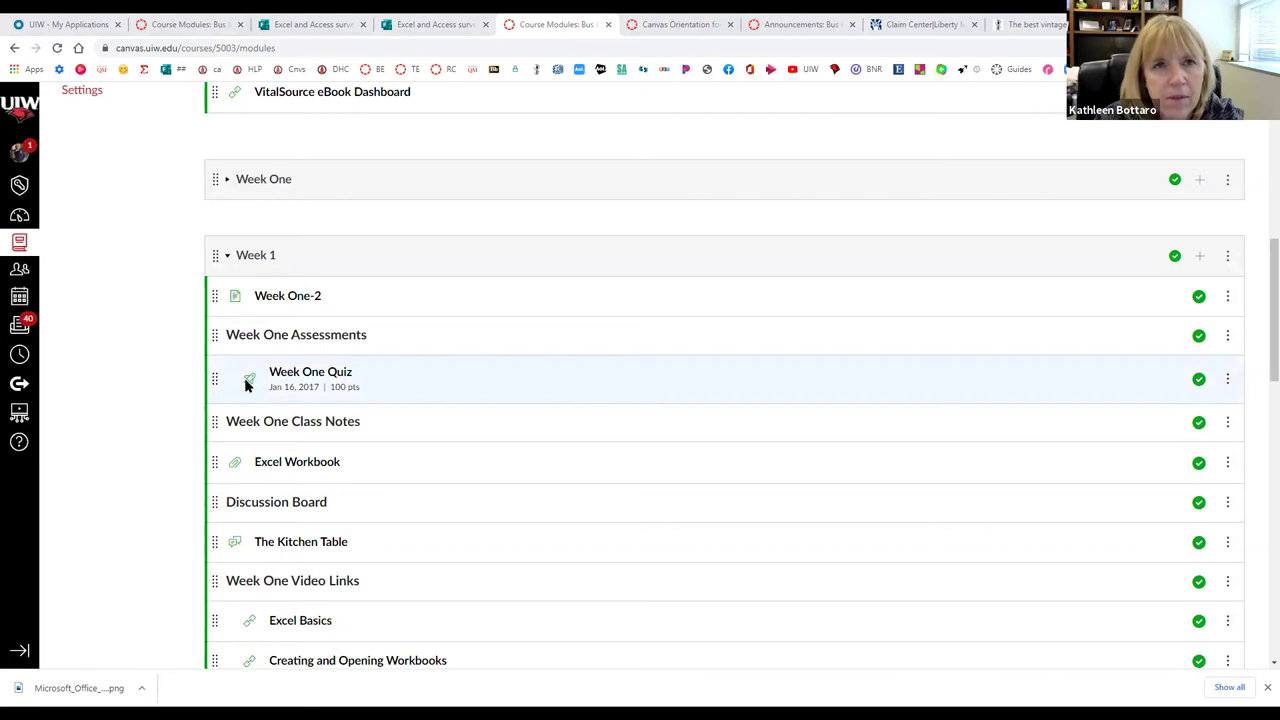
{"action": "scroll", "coordinate": [380, 360], "scroll_direction": "down", "scroll_amount": 4}
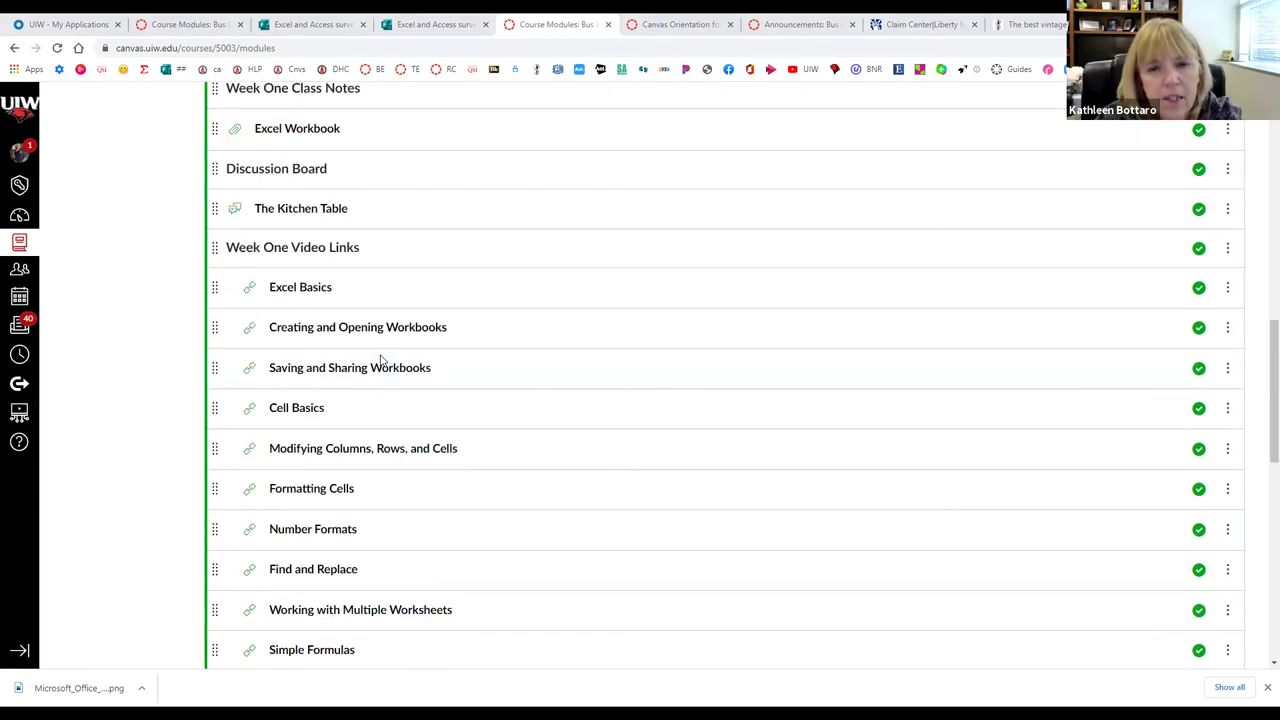
{"action": "scroll", "coordinate": [380, 360], "scroll_direction": "up", "scroll_amount": 3}
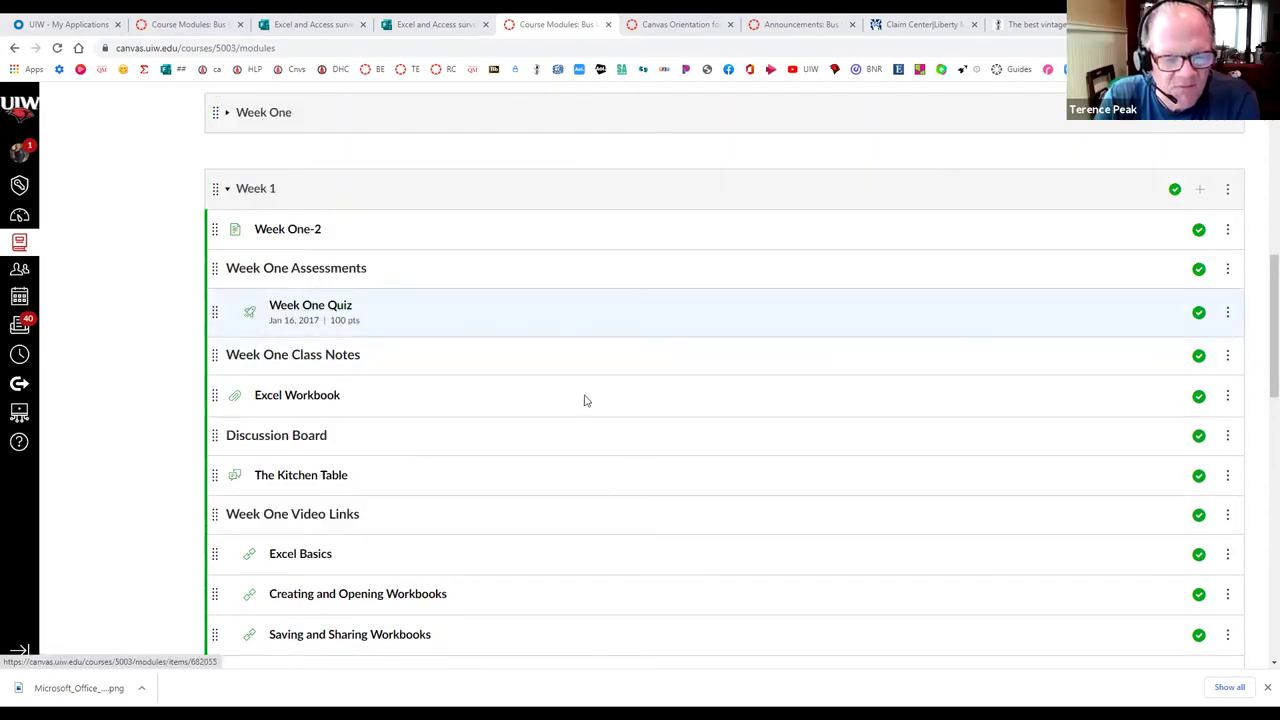
Show the item options for test 123 at the end of Week 1 and look through them.
{"action": "scroll", "coordinate": [585, 405], "scroll_direction": "down", "scroll_amount": 6}
{"action": "scroll", "coordinate": [587, 410], "scroll_direction": "down", "scroll_amount": 2}
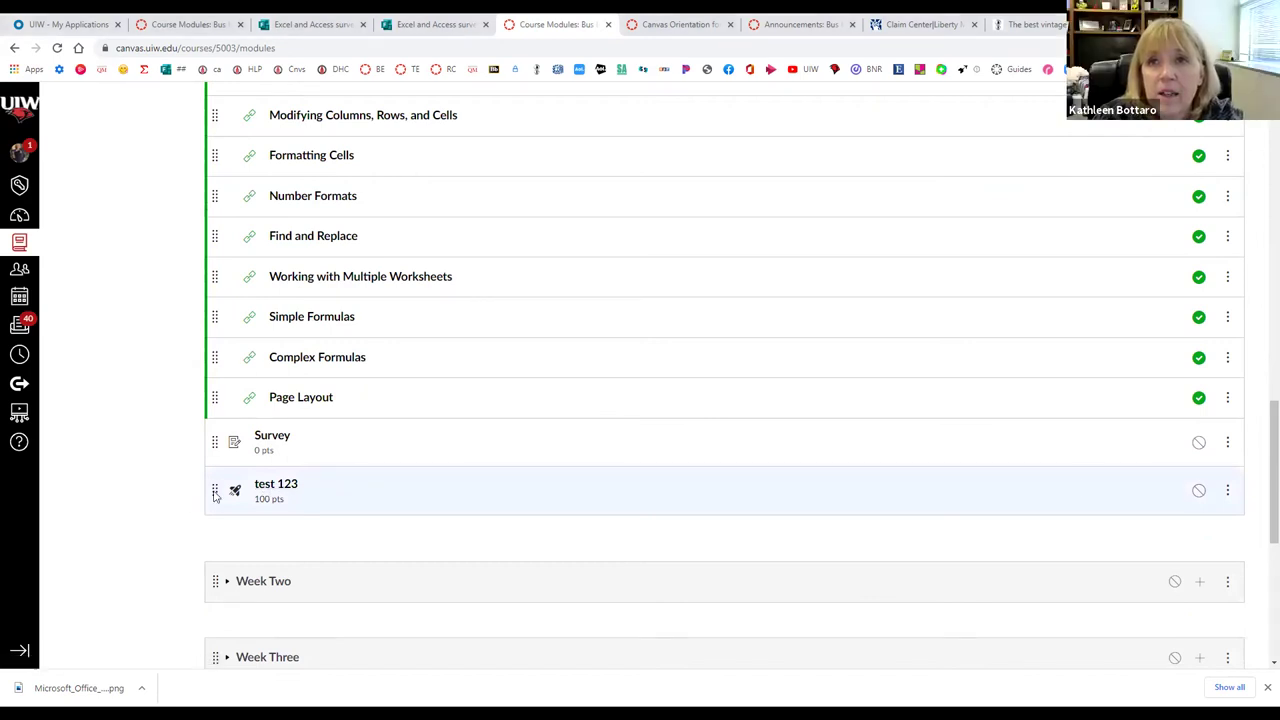
{"action": "left_click", "coordinate": [1229, 492]}
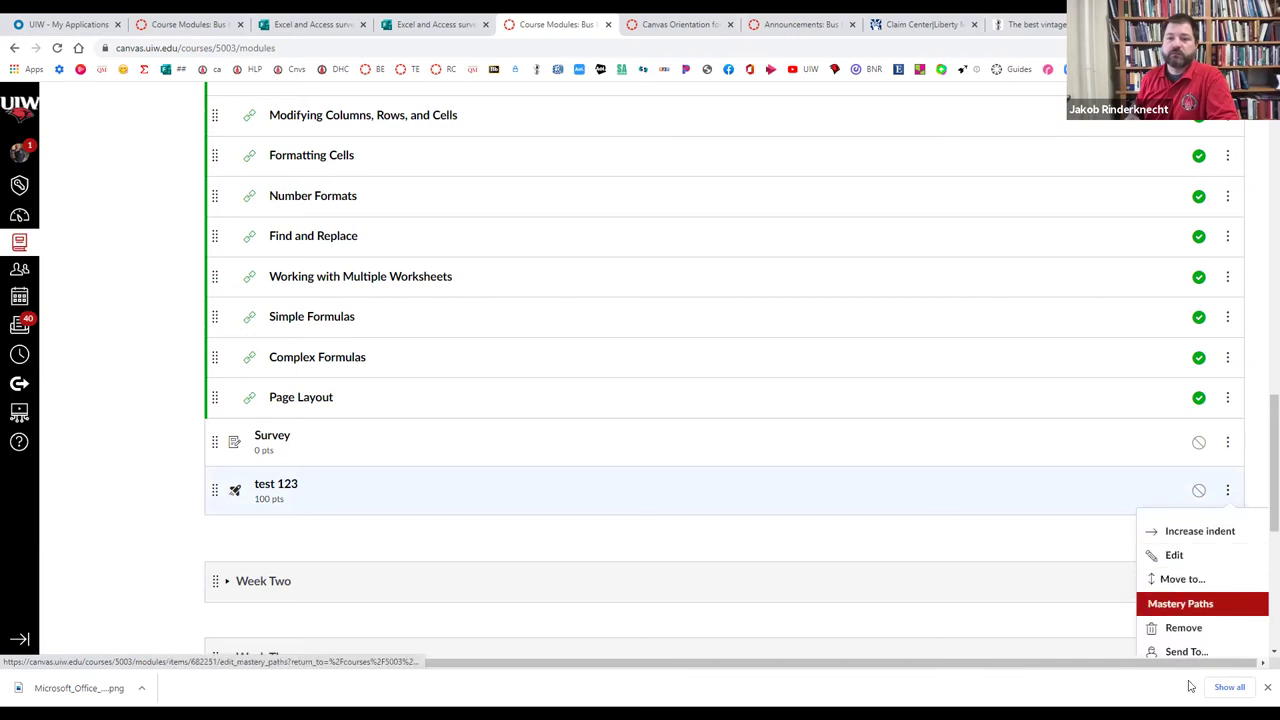
{"action": "scroll", "coordinate": [694, 94], "scroll_direction": "down", "scroll_amount": 3}
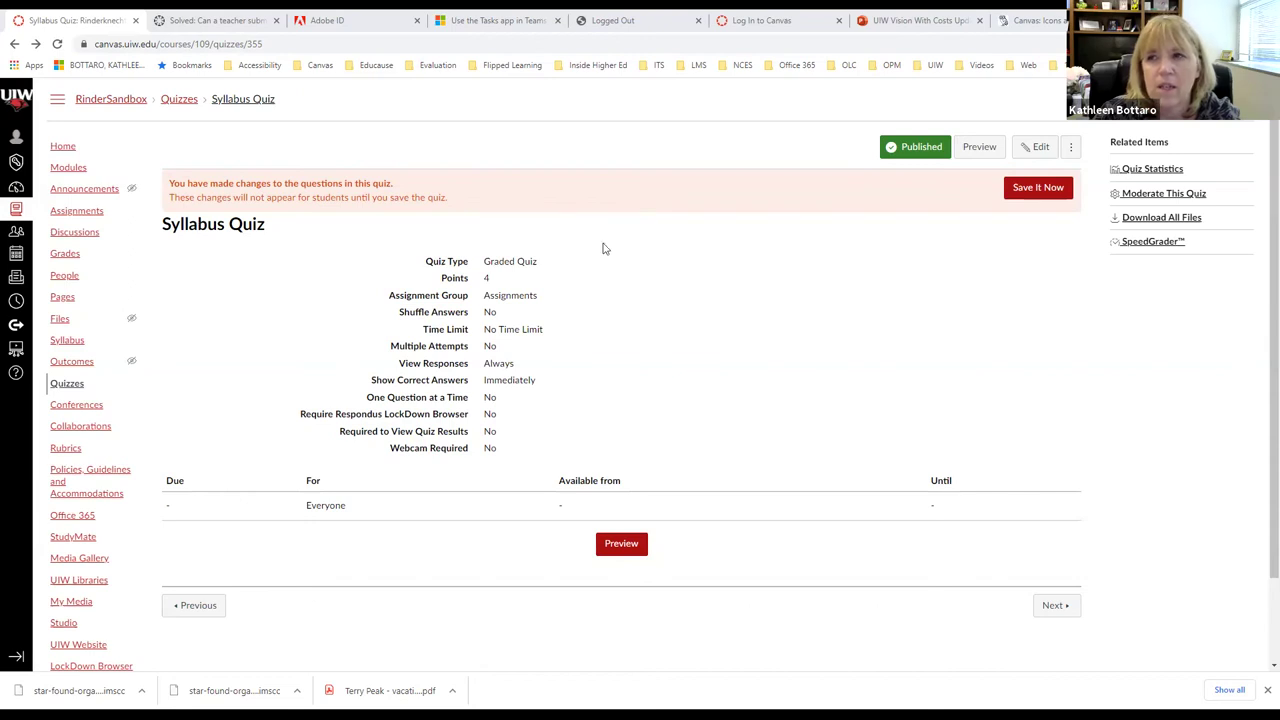
Open the Syllabus Quiz statistics and examine the quiz summary and the breakdown of each question.
{"action": "left_click", "coordinate": [1150, 169]}
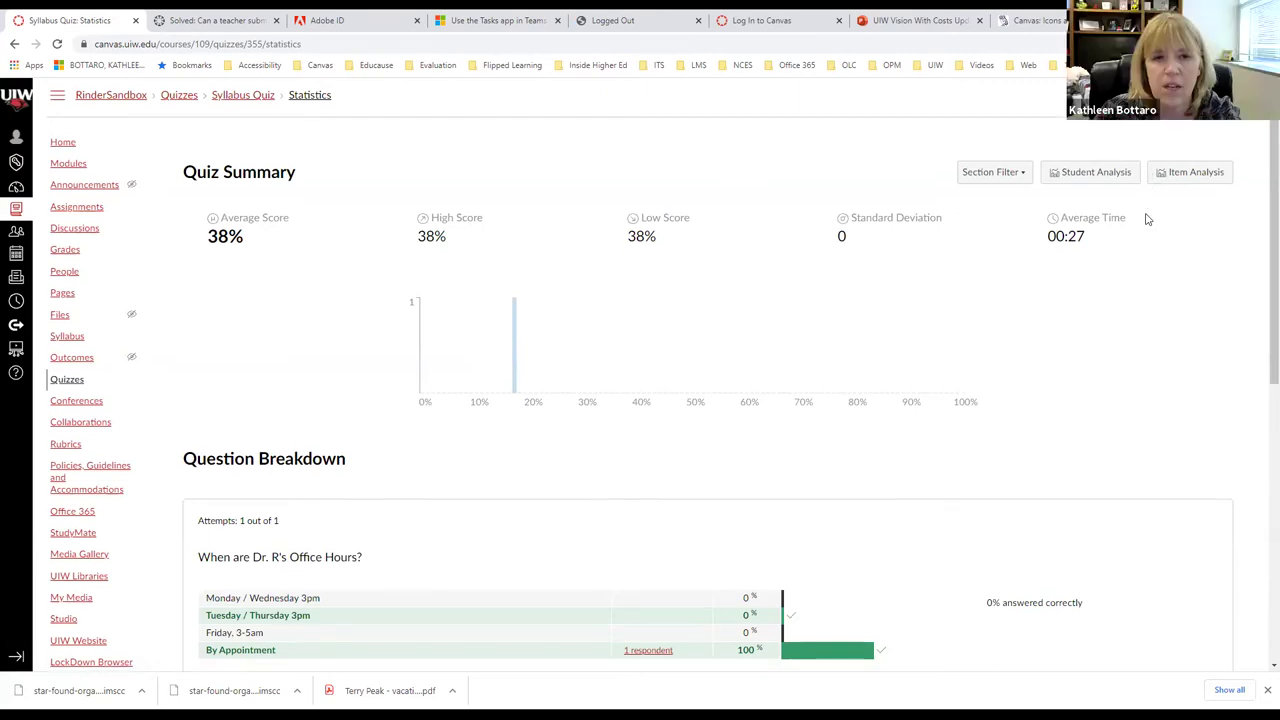
{"action": "scroll", "coordinate": [1148, 218], "scroll_direction": "down", "scroll_amount": 2}
{"action": "scroll", "coordinate": [1148, 218], "scroll_direction": "down", "scroll_amount": 1}
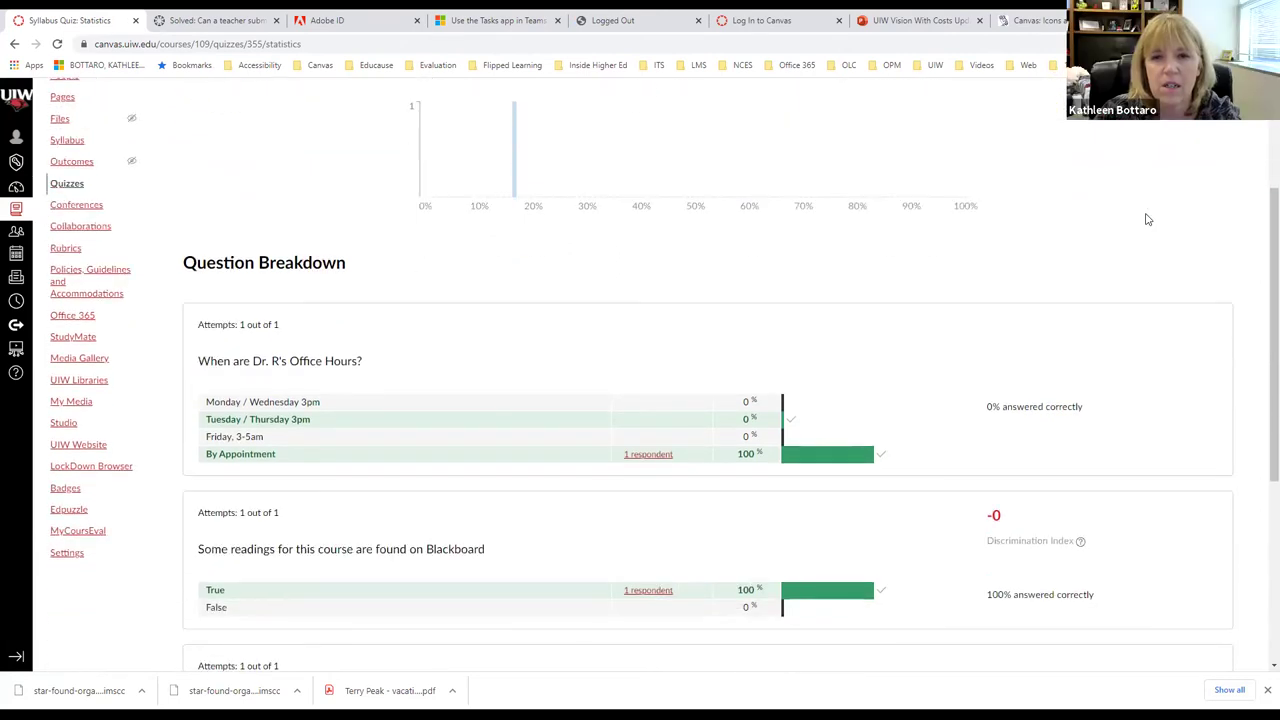
{"action": "scroll", "coordinate": [1148, 219], "scroll_direction": "down", "scroll_amount": 2}
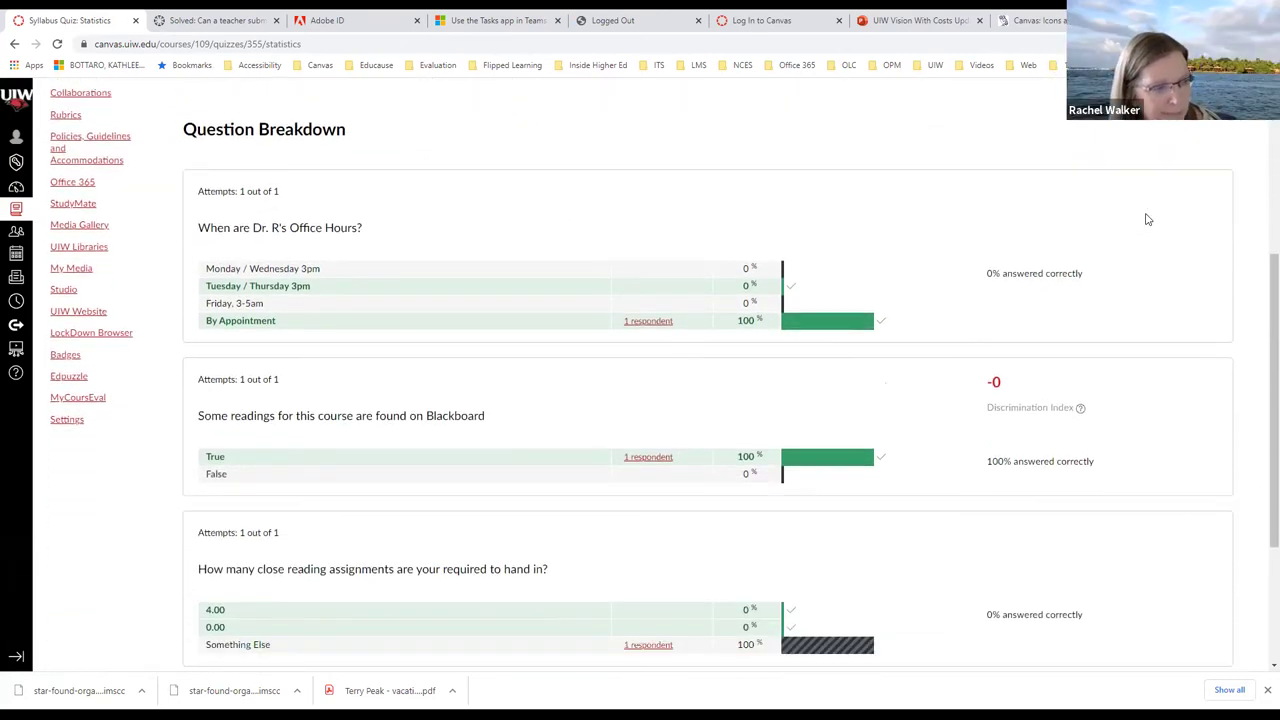
{"action": "scroll", "coordinate": [1148, 219], "scroll_direction": "down", "scroll_amount": 1}
{"action": "scroll", "coordinate": [1148, 219], "scroll_direction": "down", "scroll_amount": 1}
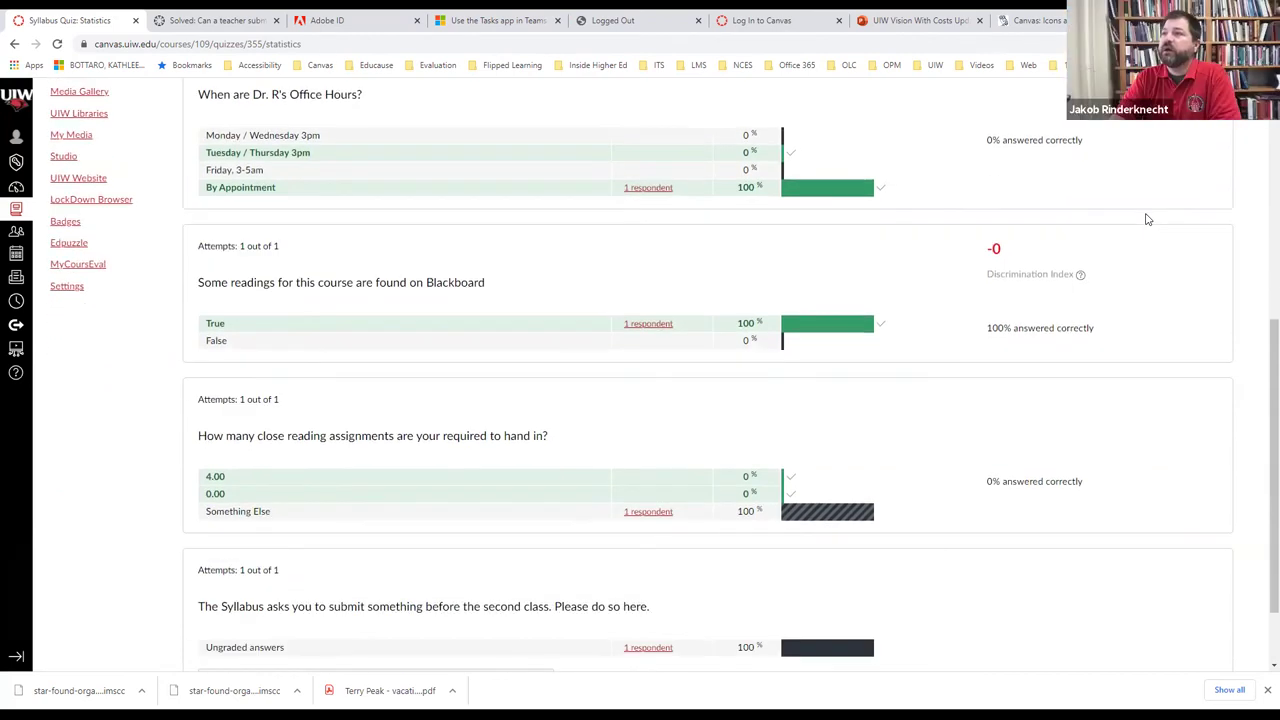
{"action": "scroll", "coordinate": [1148, 219], "scroll_direction": "down", "scroll_amount": 1}
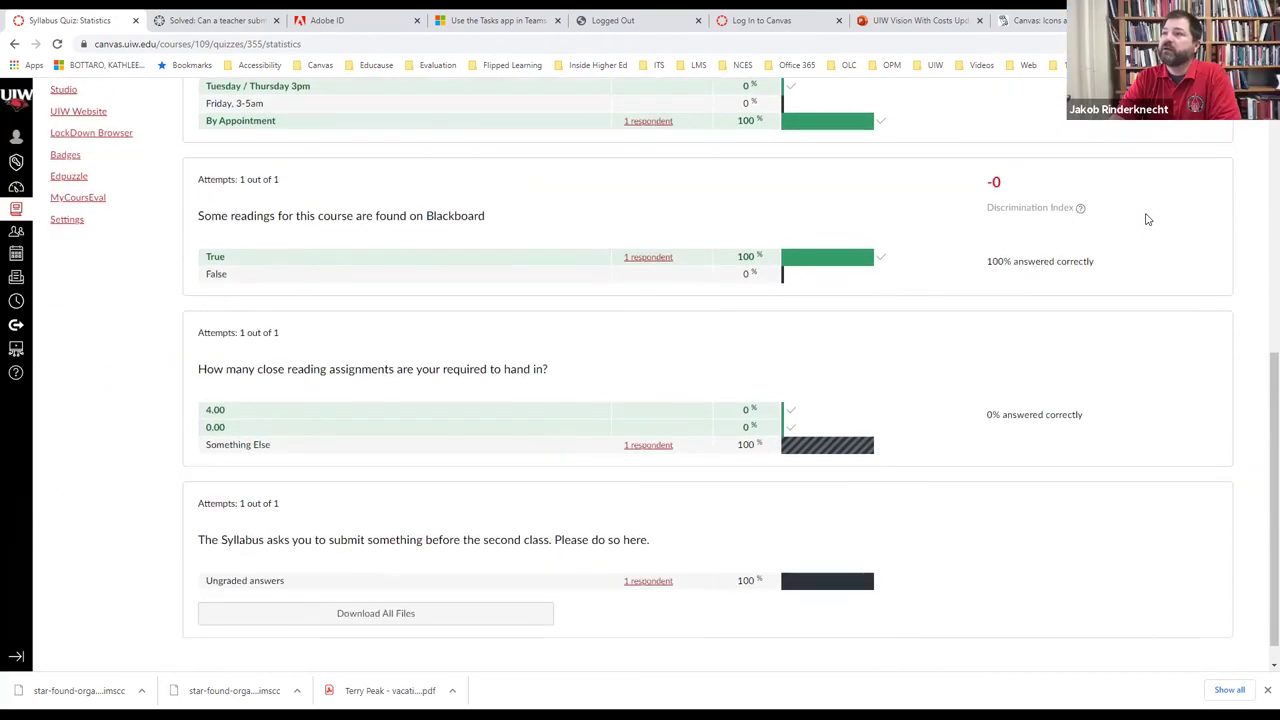
{"action": "scroll", "coordinate": [1148, 219], "scroll_direction": "up", "scroll_amount": 5}
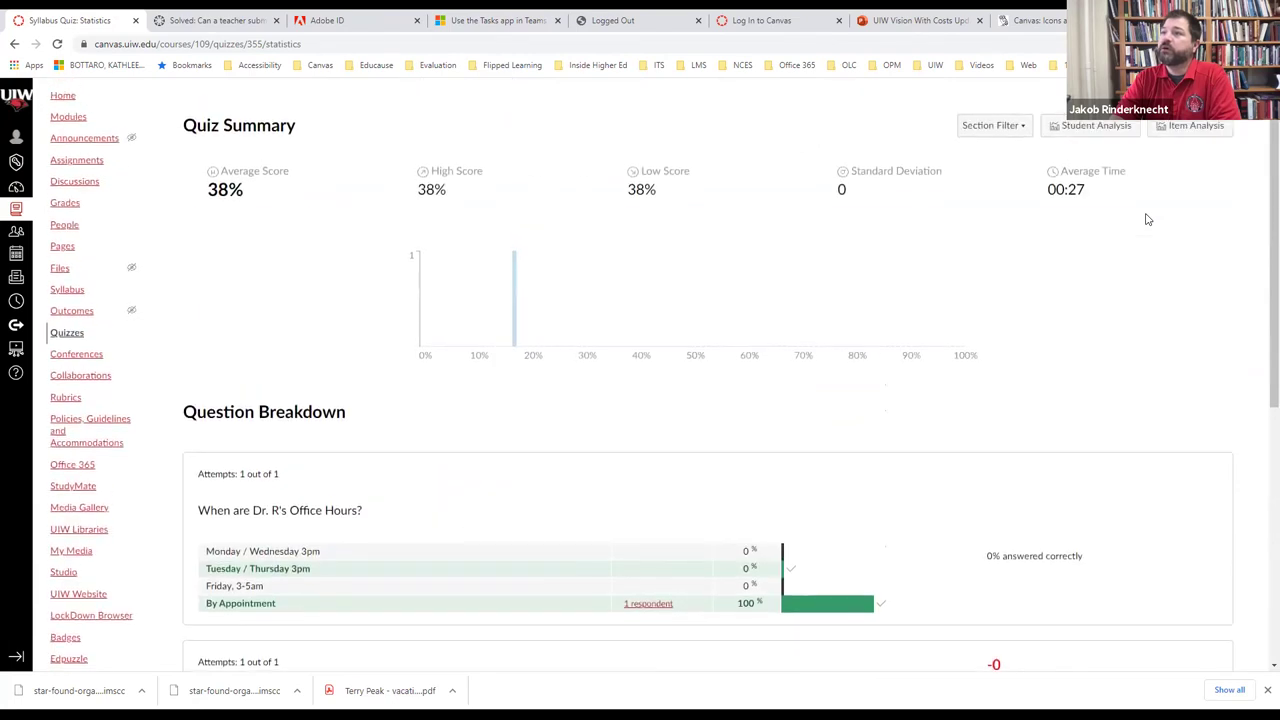
{"action": "scroll", "coordinate": [1148, 219], "scroll_direction": "up", "scroll_amount": 1}
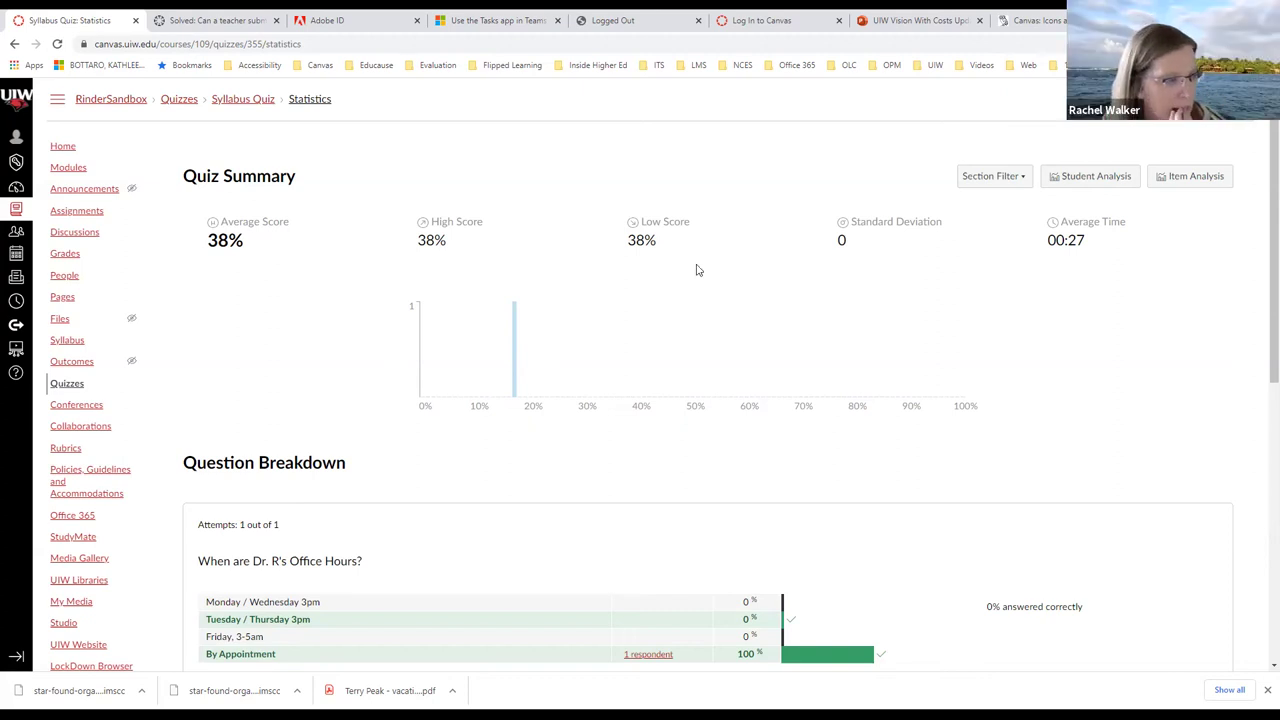
{"action": "scroll", "coordinate": [696, 271], "scroll_direction": "down", "scroll_amount": 3}
{"action": "scroll", "coordinate": [697, 270], "scroll_direction": "down", "scroll_amount": 3}
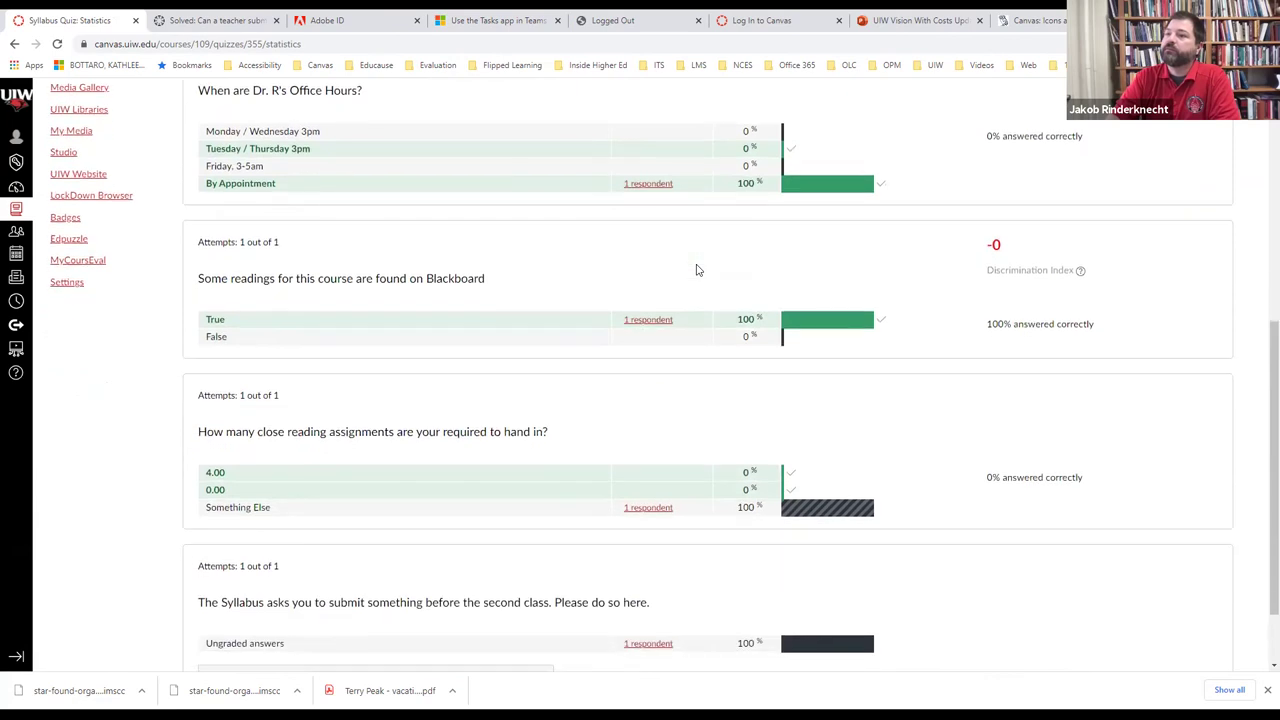
{"action": "scroll", "coordinate": [352, 445], "scroll_direction": "up", "scroll_amount": 3}
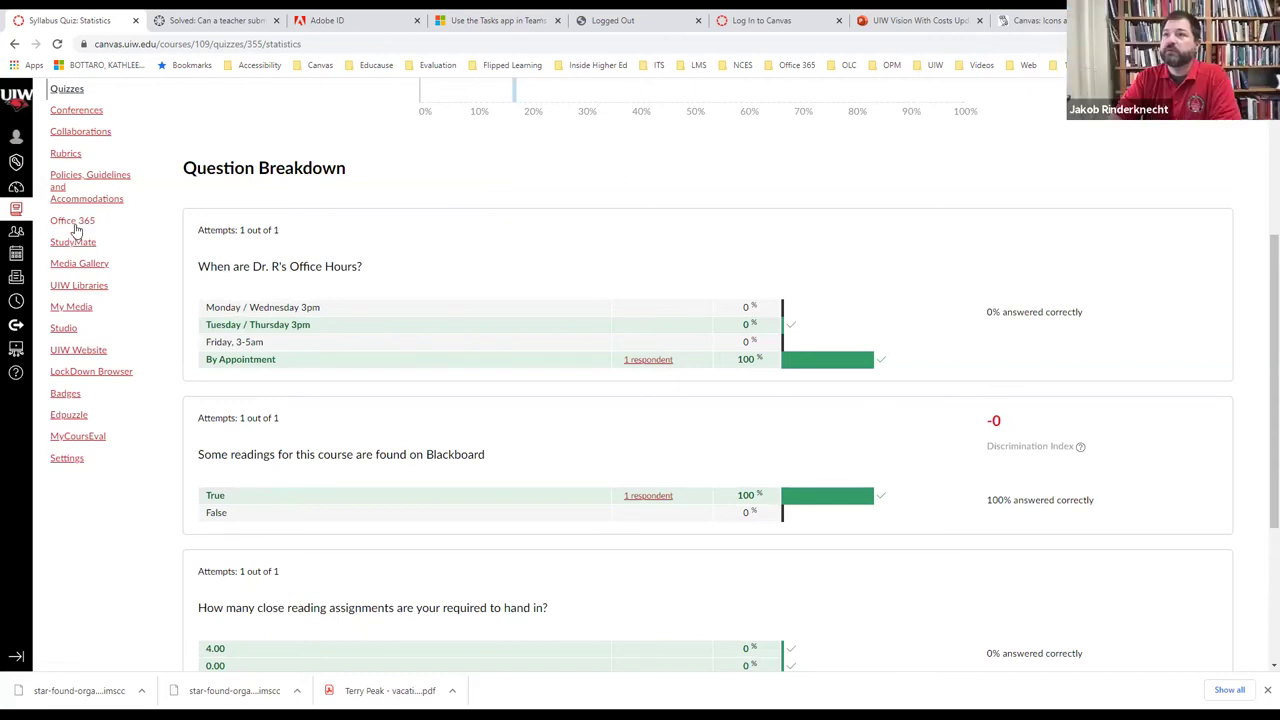
Go back to the RinderSandbox course's quiz list and open the Syllabus Quiz.
{"action": "scroll", "coordinate": [76, 246], "scroll_direction": "up", "scroll_amount": 2}
{"action": "scroll", "coordinate": [76, 246], "scroll_direction": "up", "scroll_amount": 1}
{"action": "left_click", "coordinate": [64, 356]}
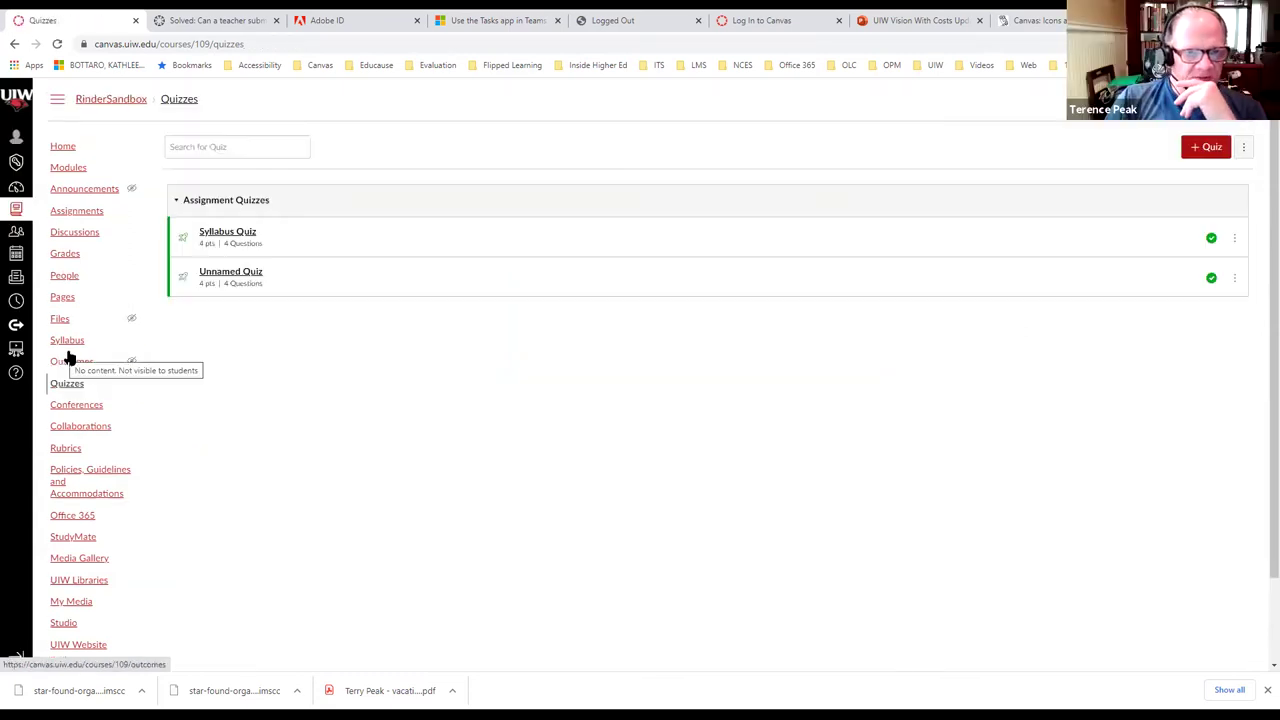
{"action": "left_click", "coordinate": [222, 236]}
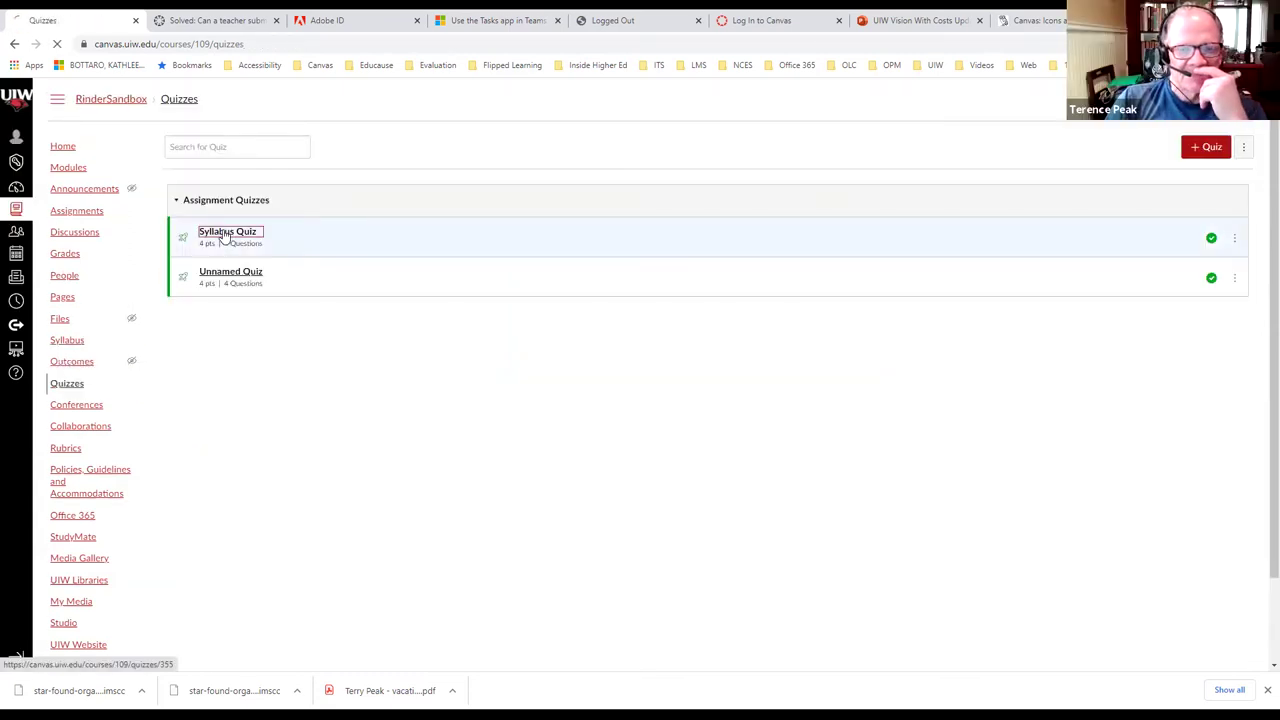